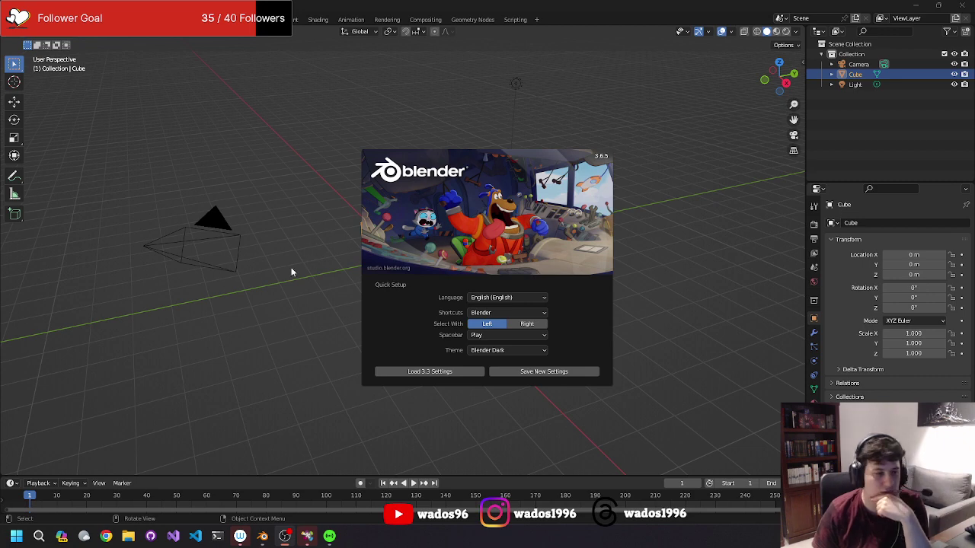
Dismiss the splash screen and delete the default cube, leaving only the camera and light.
click(270, 270)
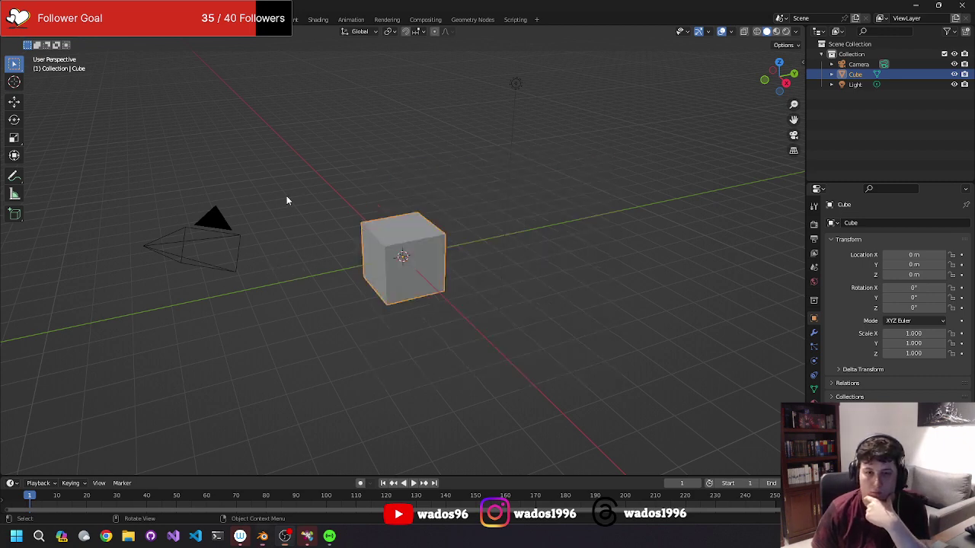
key(Delete)
right_click(410, 281)
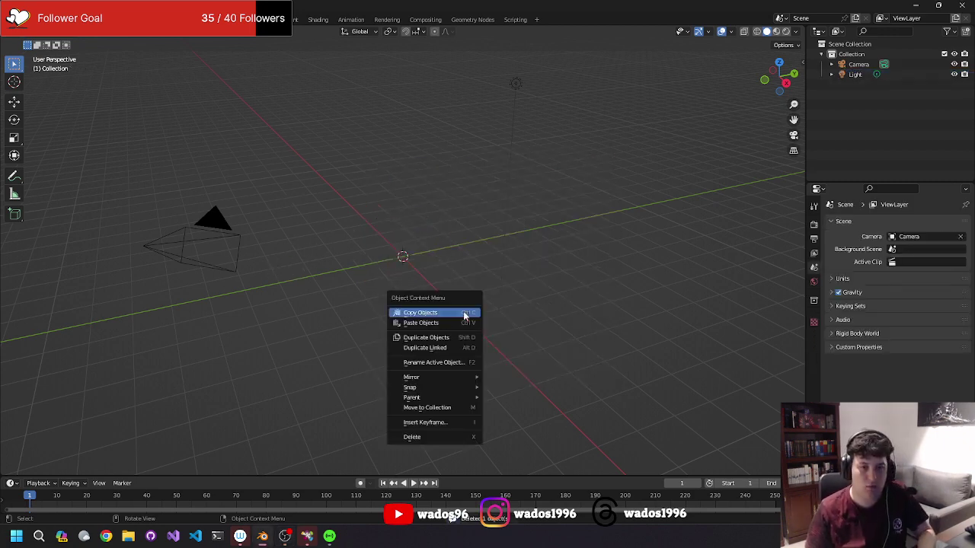
mouse_move(422, 232)
middle_down()
mouse_move(356, 246)
mouse_move(367, 239)
mouse_move(361, 258)
middle_up()
key(shift+a)
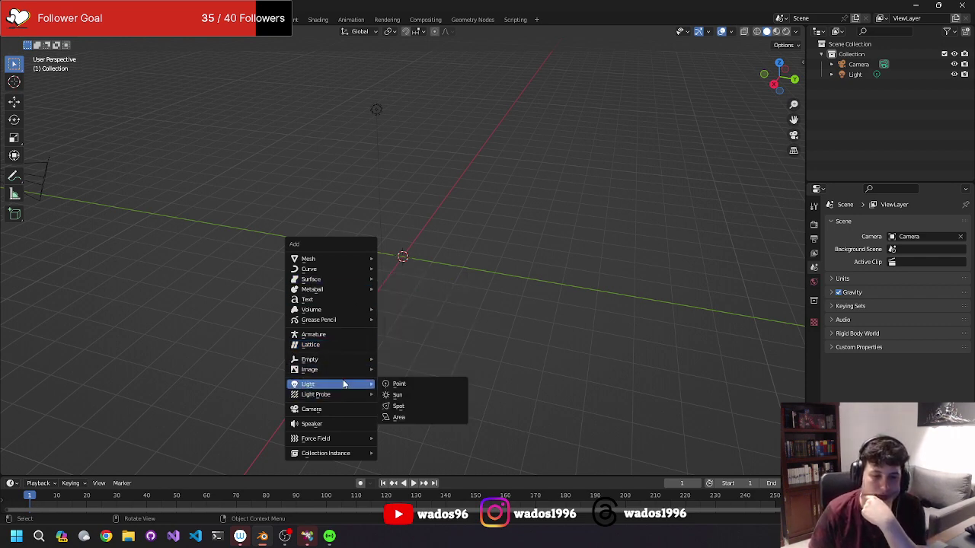
right_click(335, 263)
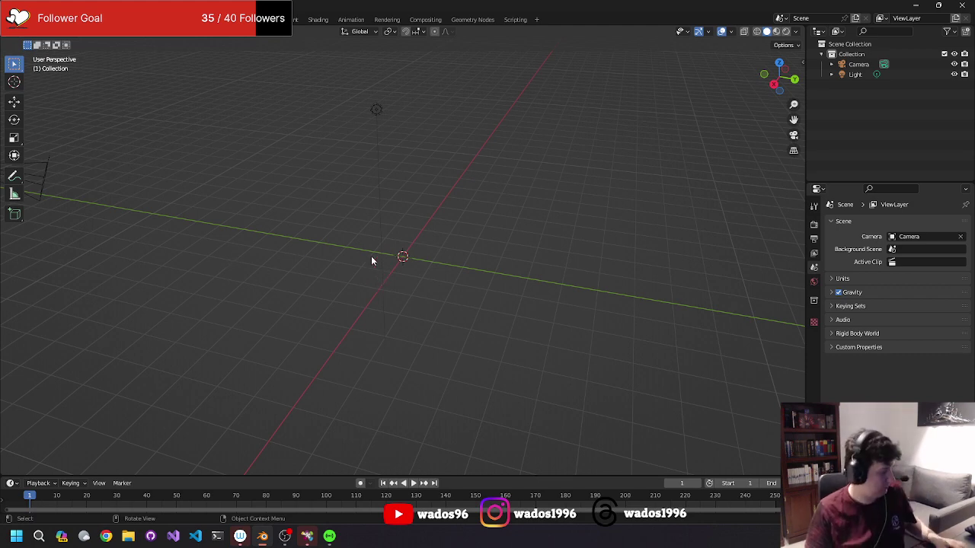
Snap the 3D cursor to World Origin and bring up the Shift+A add menu.
shift+right_click(371, 257)
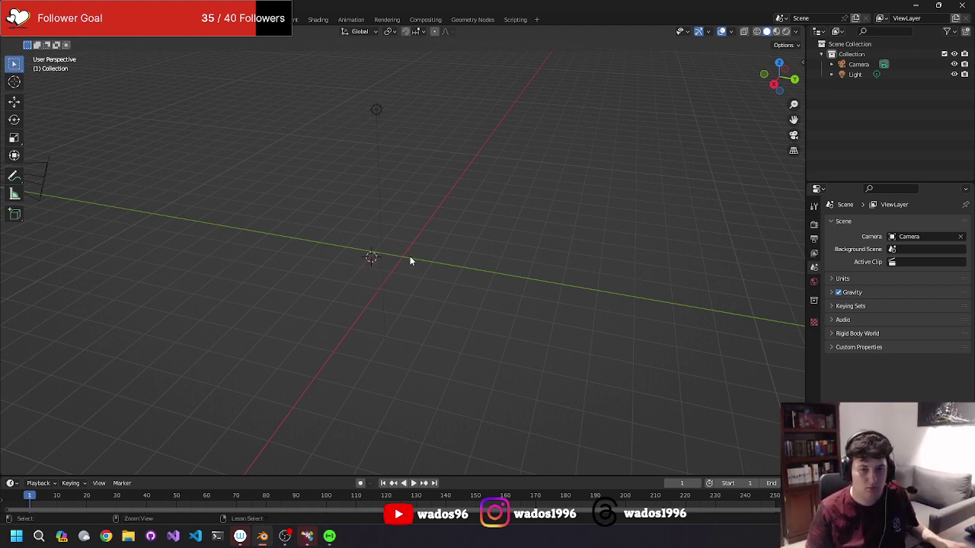
right_click(356, 256)
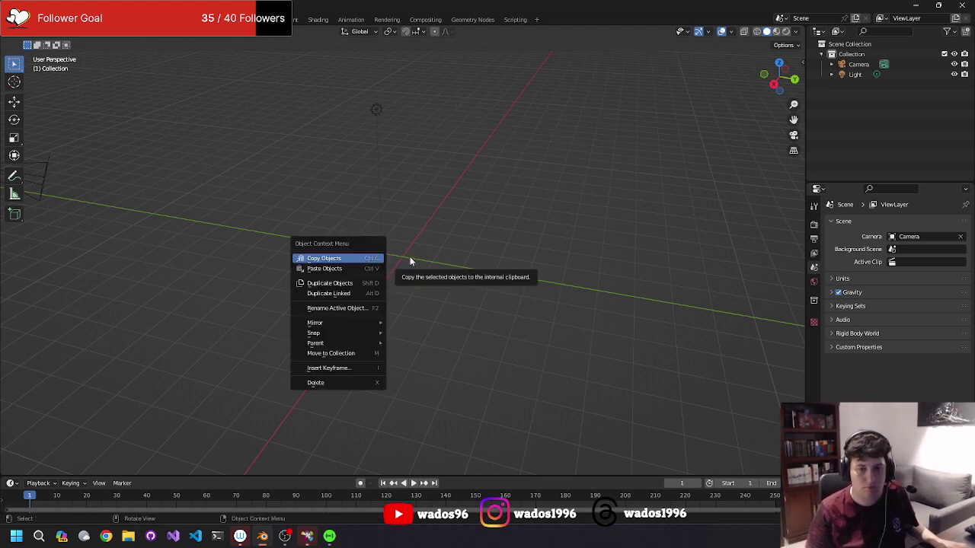
shift+right_click(410, 257)
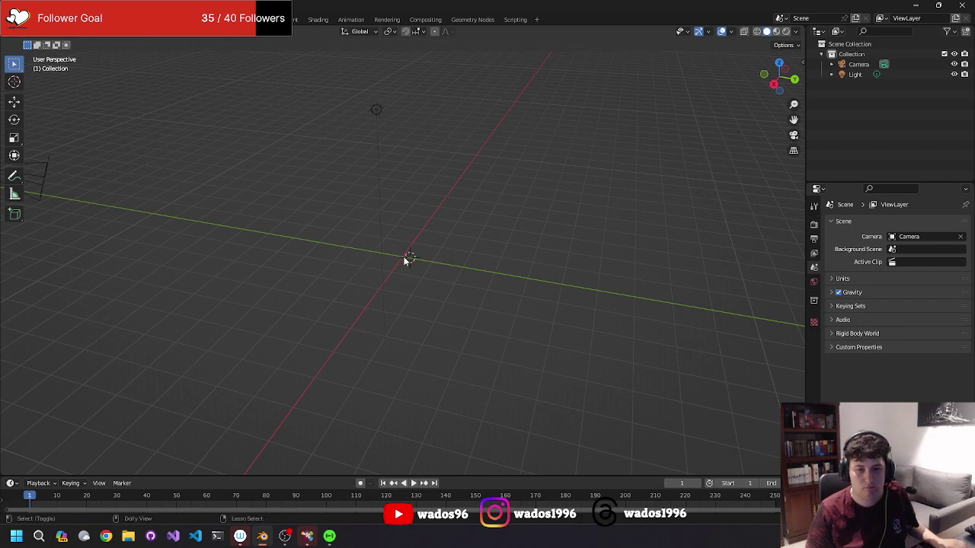
mouse_move(473, 265)
middle_down()
mouse_move(385, 151)
mouse_move(413, 78)
mouse_move(304, 325)
mouse_move(372, 250)
middle_up()
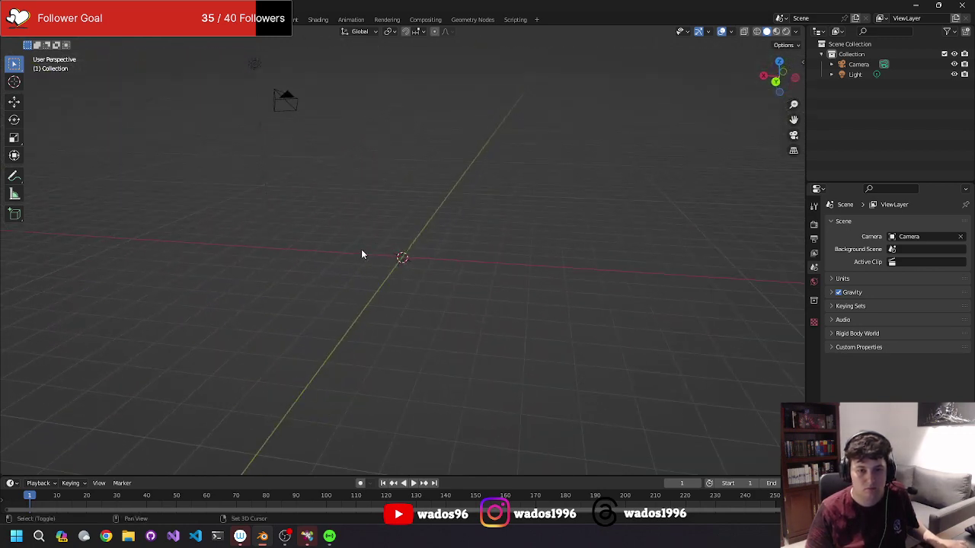
shift+right_click(361, 252)
right_click(382, 275)
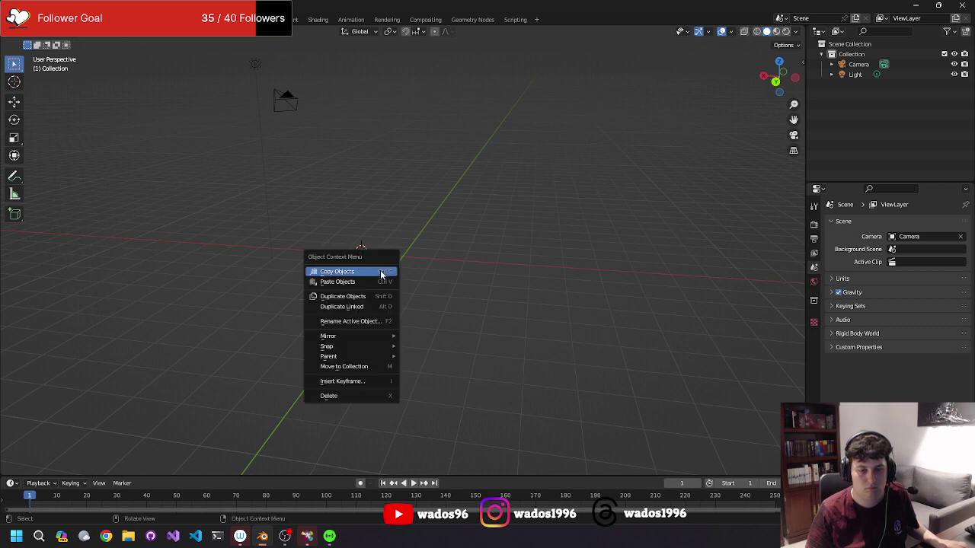
key(Escape)
right_click(368, 286)
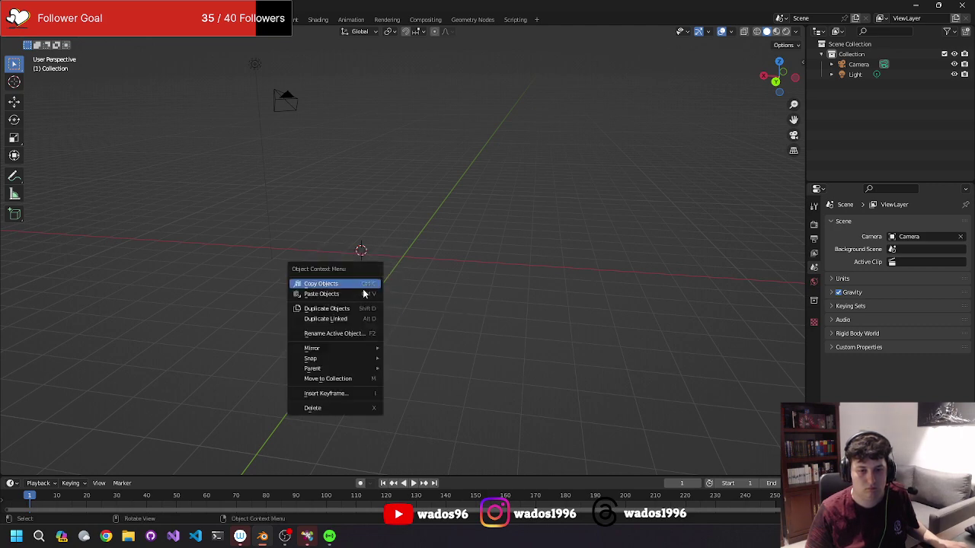
key(Escape)
right_click(410, 265)
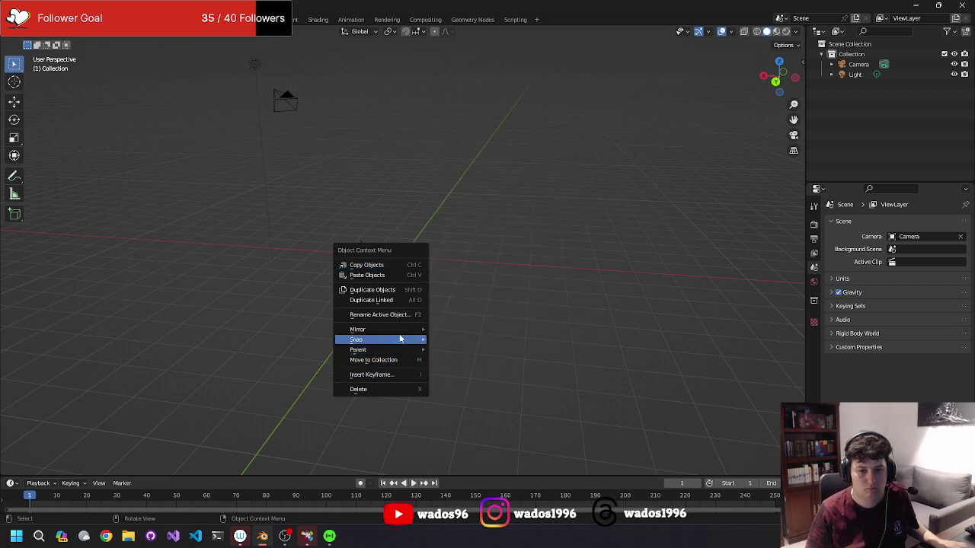
mouse_move(380, 339)
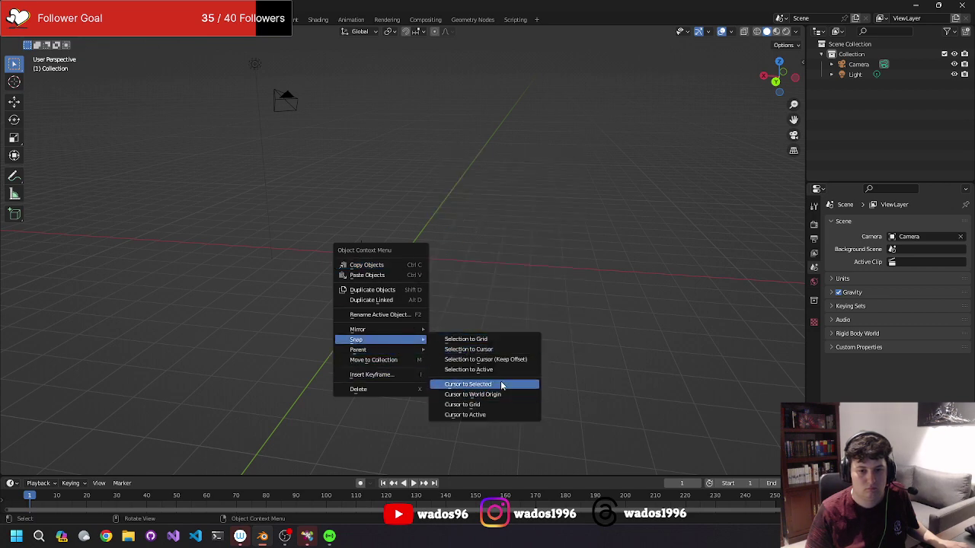
click(499, 387)
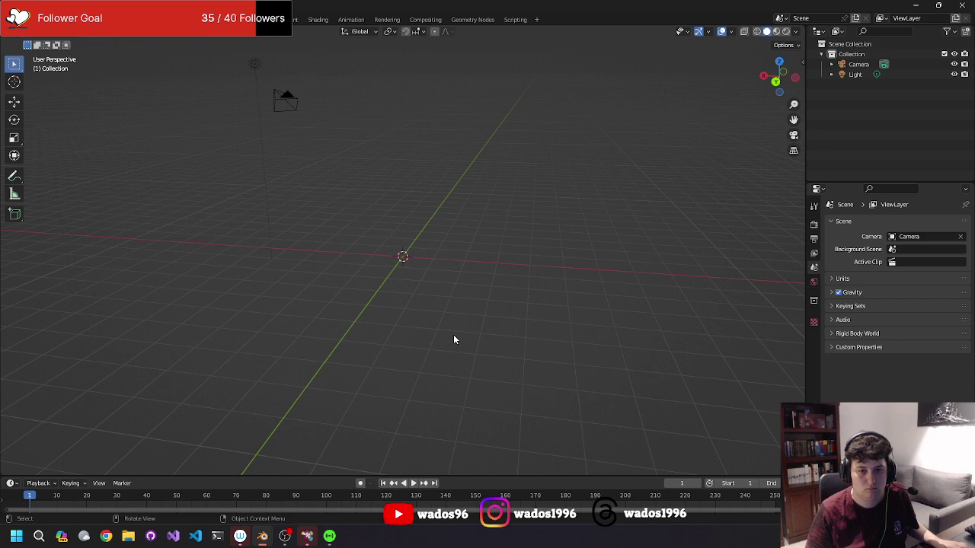
right_click(296, 240)
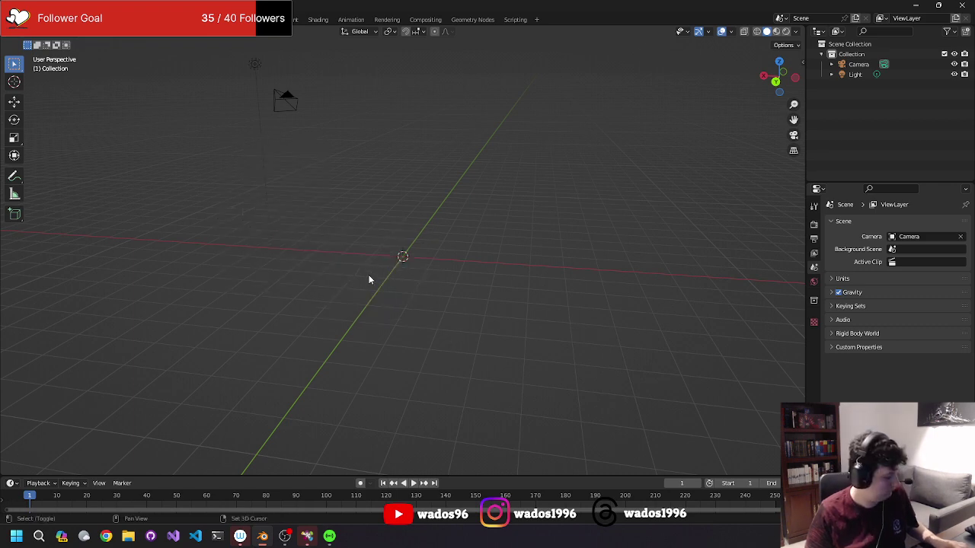
key(shift+a)
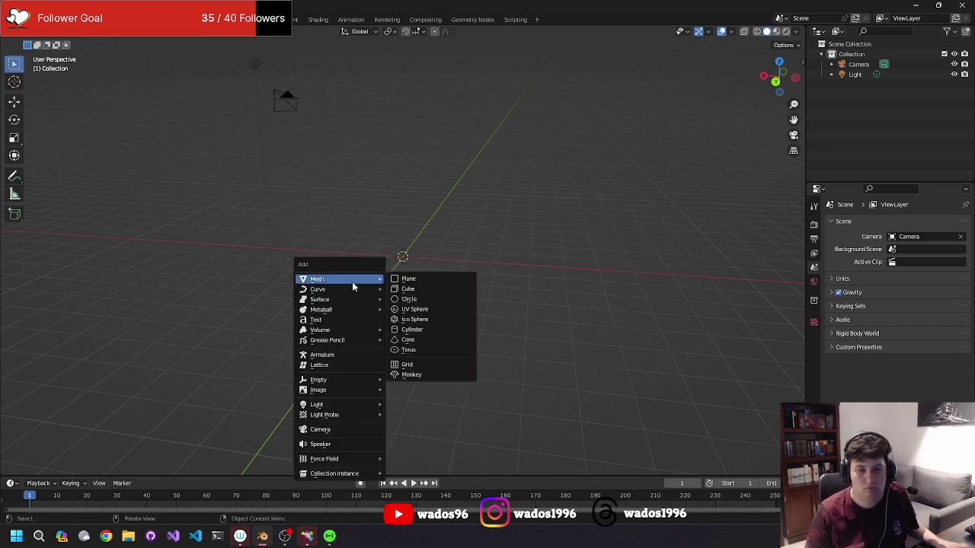
Add an ico sphere at the origin with 5 subdivisions and a 0.15 m radius.
click(432, 321)
right_click(487, 309)
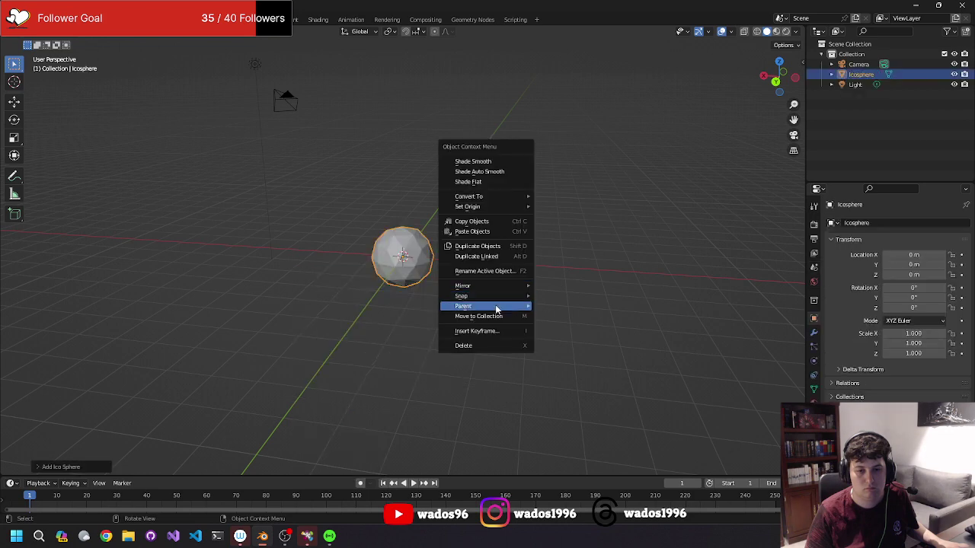
click(76, 466)
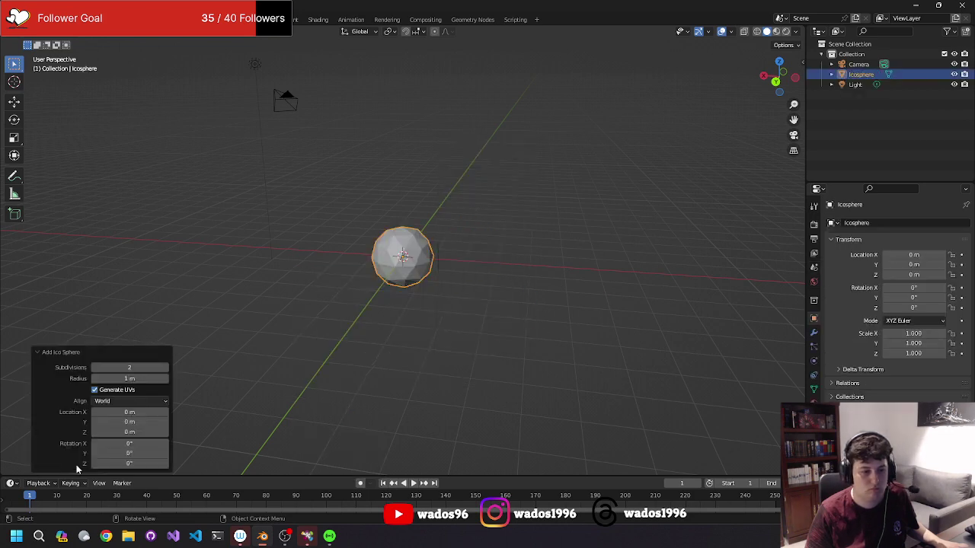
click(165, 368)
click(166, 368)
click(165, 367)
click(166, 367)
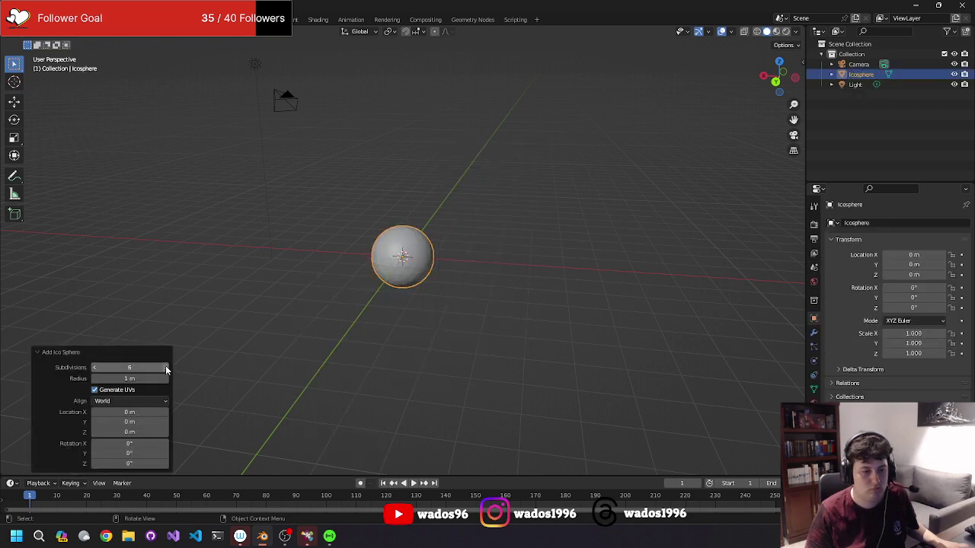
click(94, 368)
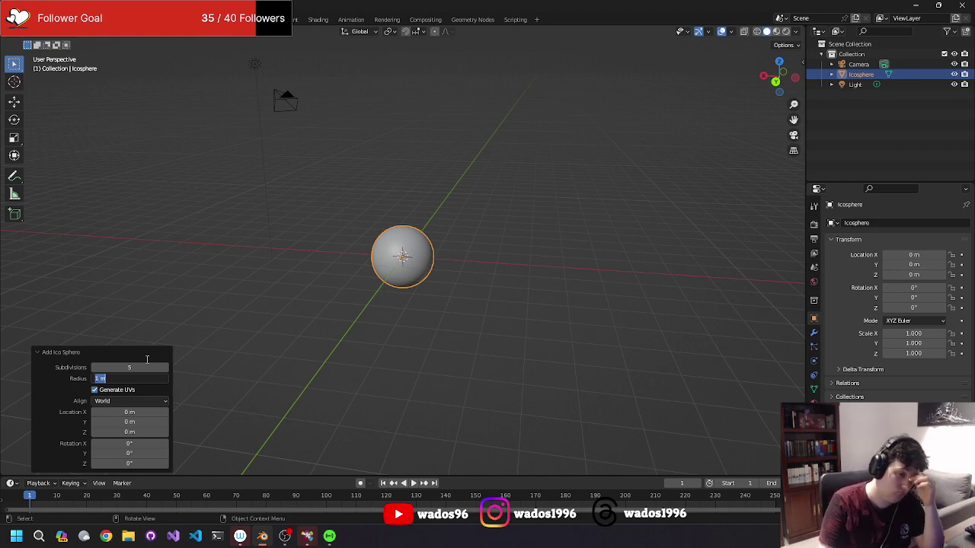
key(BackSpace)
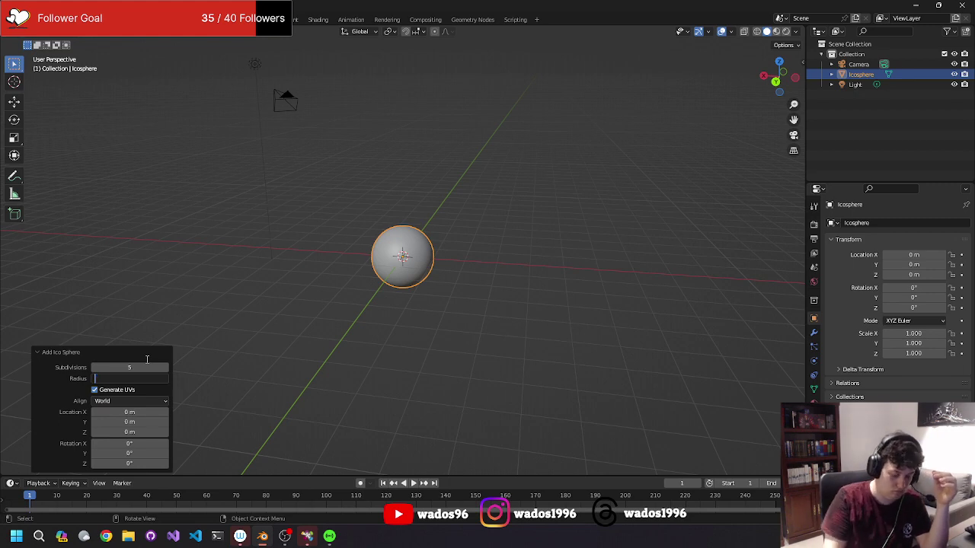
text(0.15)
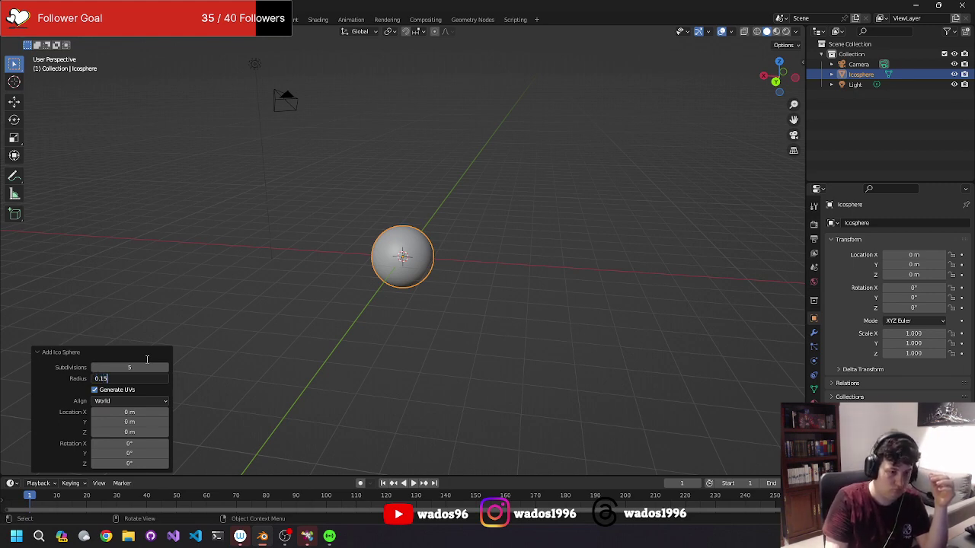
key(Return)
scroll(466, 257, up, 10)
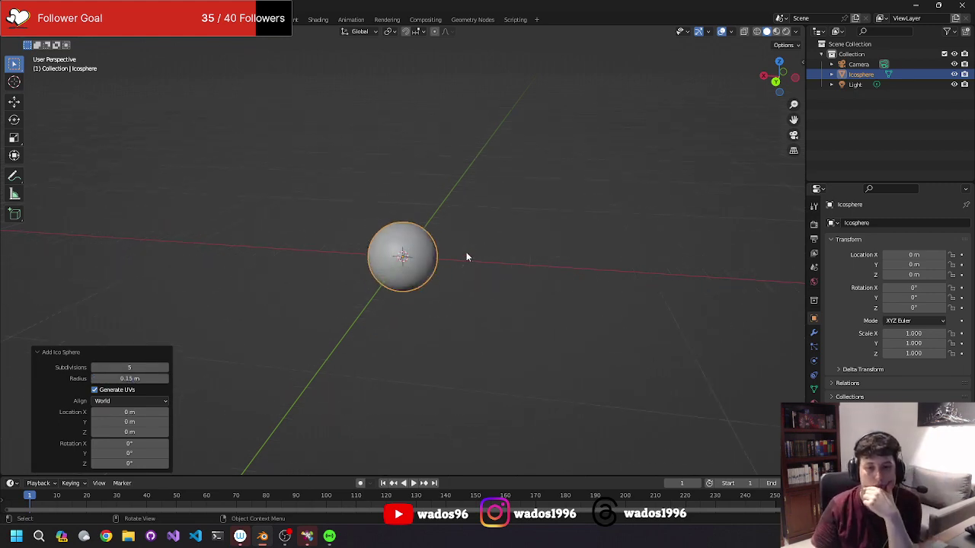
scroll(466, 257, up, 7)
Compare subdivision levels from 3 to 6 on the sphere, settling back on 5.
right_click(593, 279)
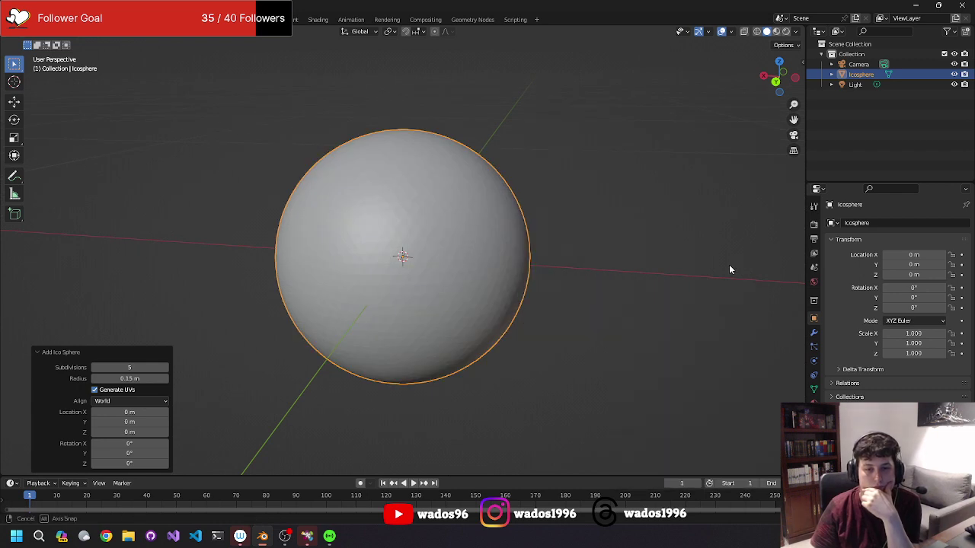
middle_drag(729, 270, 197, 309)
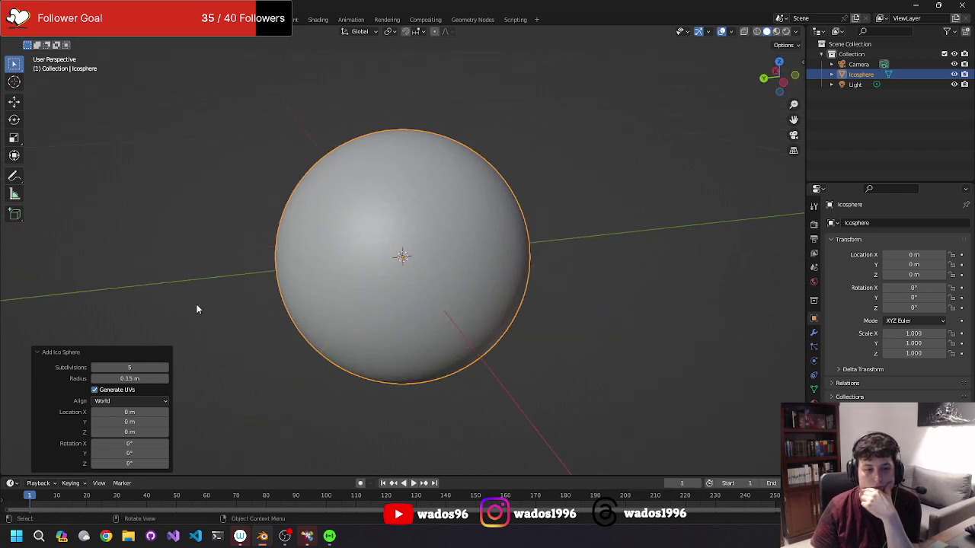
click(94, 368)
click(94, 368)
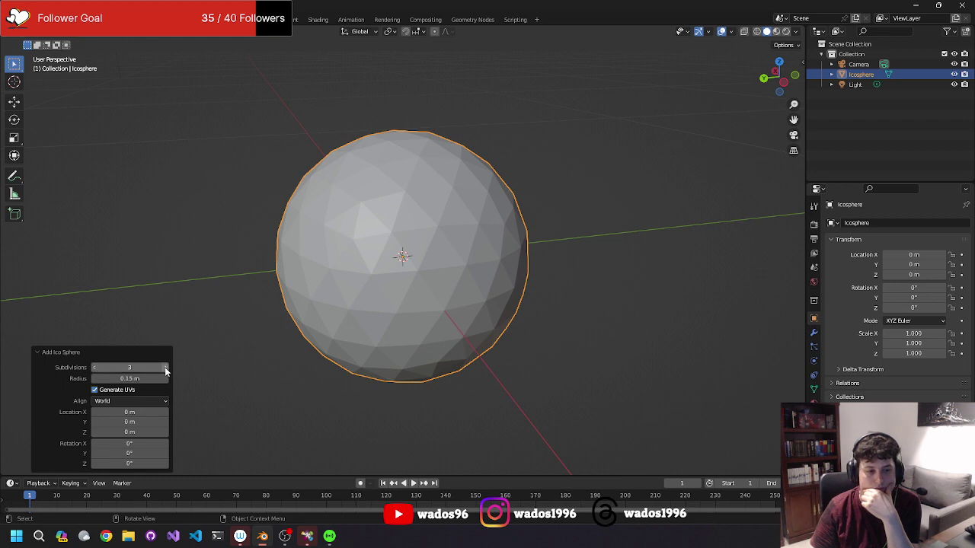
click(165, 368)
mouse_move(537, 372)
middle_down()
mouse_move(403, 354)
mouse_move(426, 320)
mouse_move(467, 352)
mouse_move(255, 347)
middle_up()
click(165, 368)
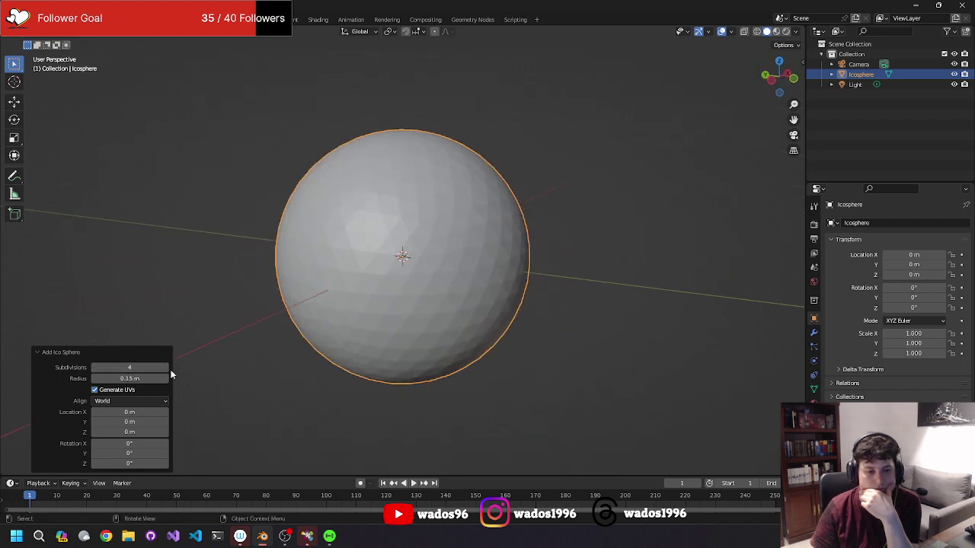
click(166, 368)
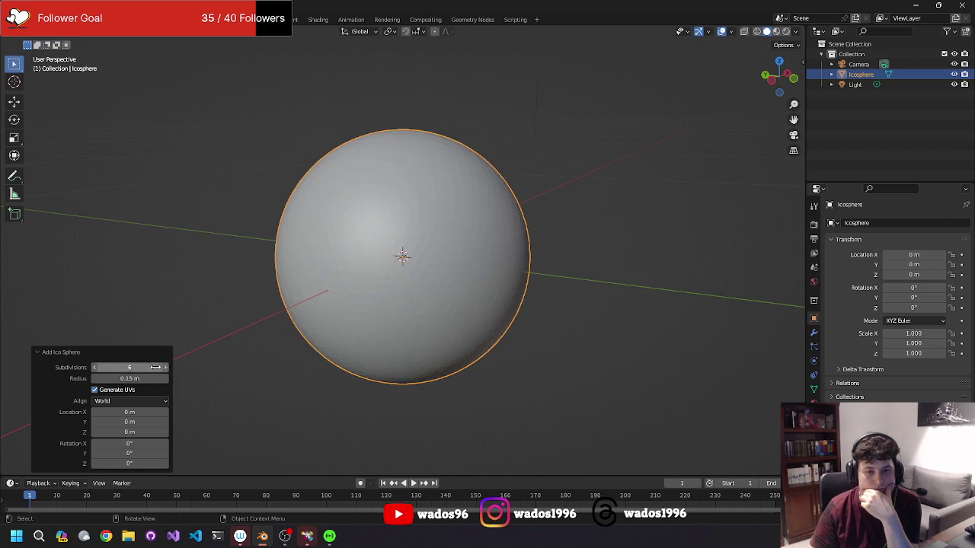
click(95, 367)
mouse_move(560, 385)
middle_down()
mouse_move(425, 385)
mouse_move(509, 358)
mouse_move(511, 374)
mouse_move(538, 396)
mouse_move(341, 268)
middle_up()
Deselect the sphere and switch to the Sculpting workspace.
click(539, 383)
scroll(539, 380, down, 4)
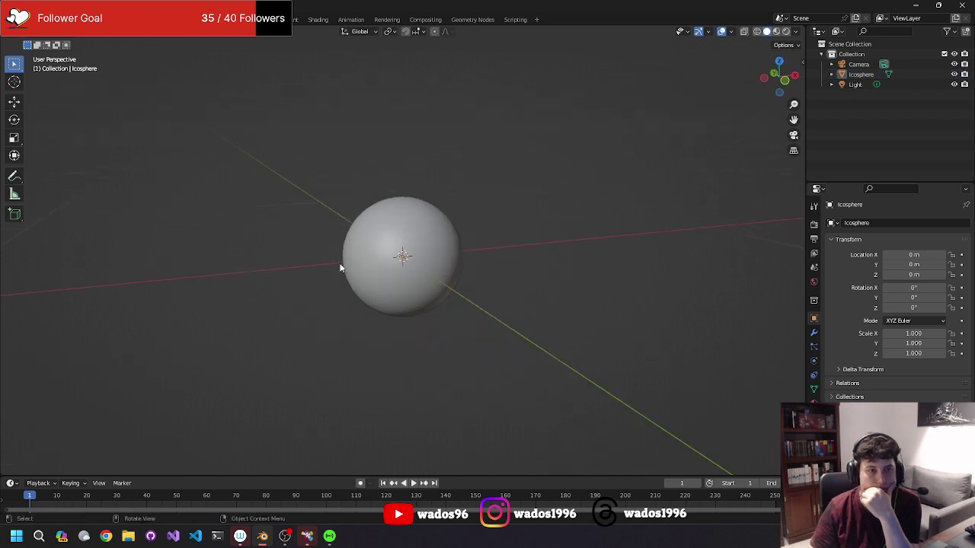
click(212, 19)
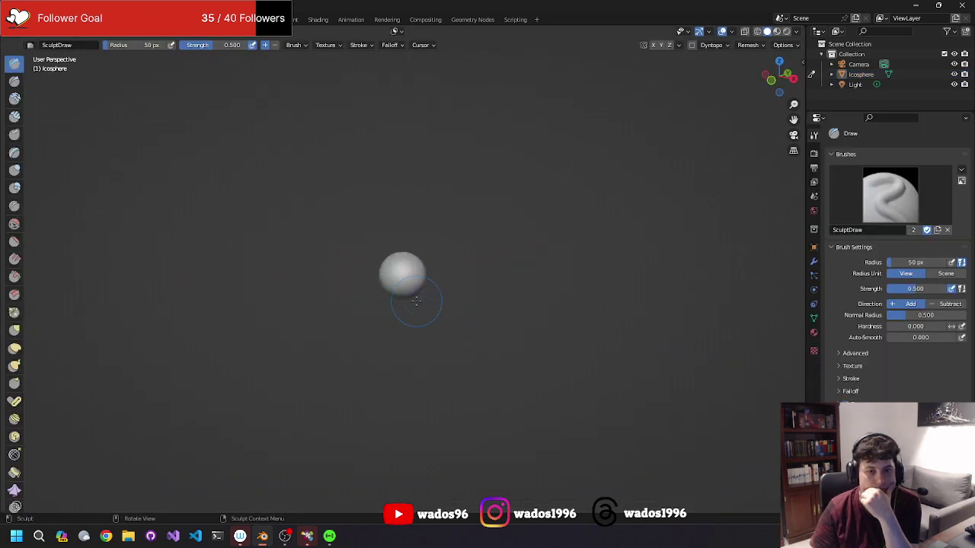
scroll(419, 298, up, 10)
right_click(531, 281)
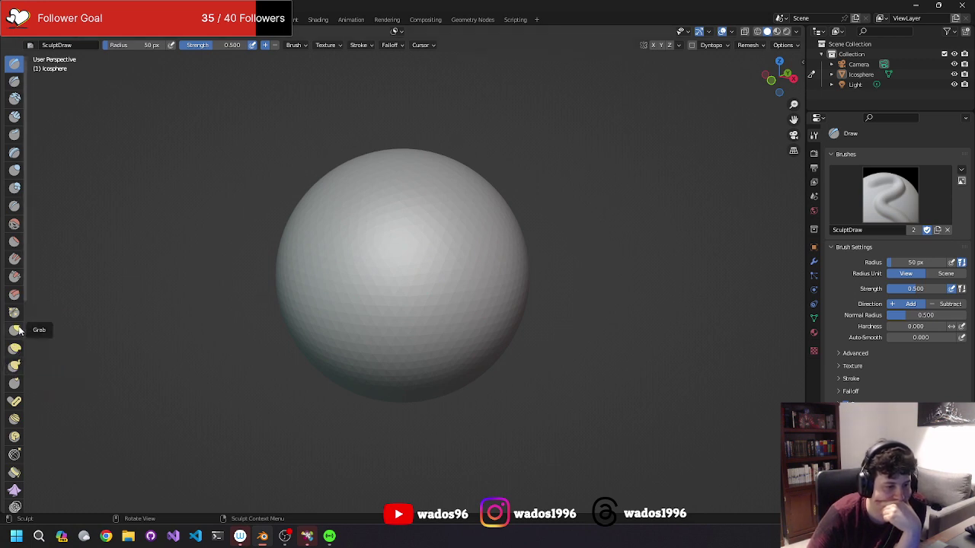
Select the Grab brush, pull two test spikes from the sphere, then undo them.
click(15, 330)
drag(359, 348, 337, 379)
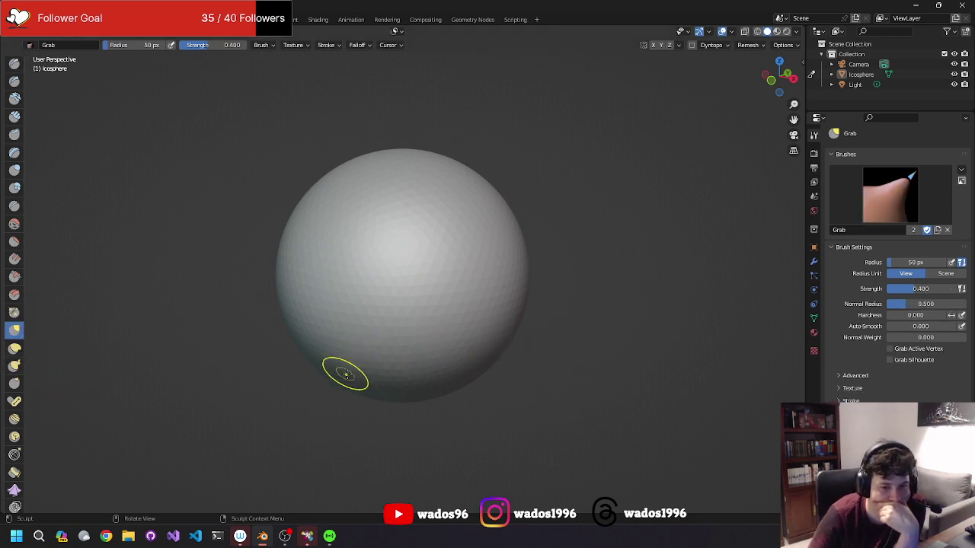
drag(276, 416, 268, 444)
drag(436, 375, 430, 339)
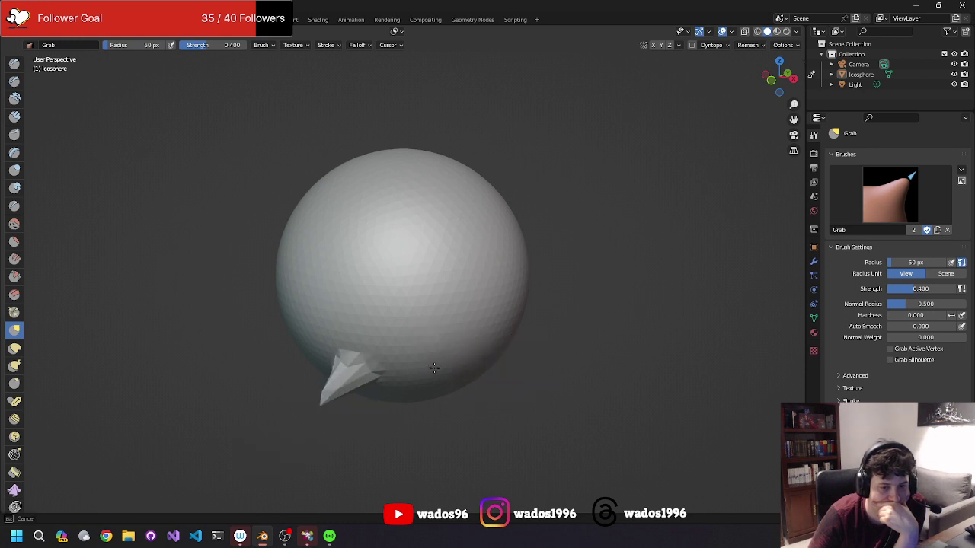
key(ctrl+z)
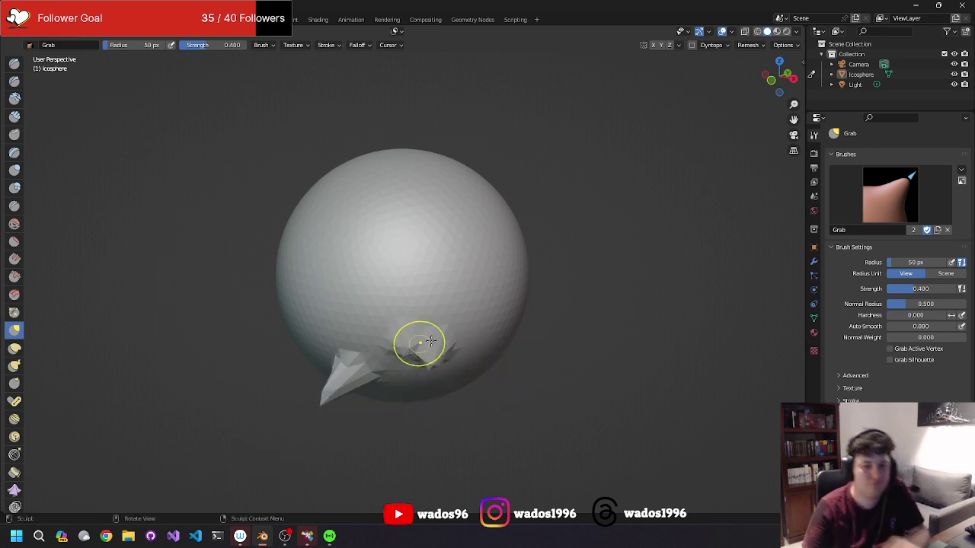
key(ctrl+z)
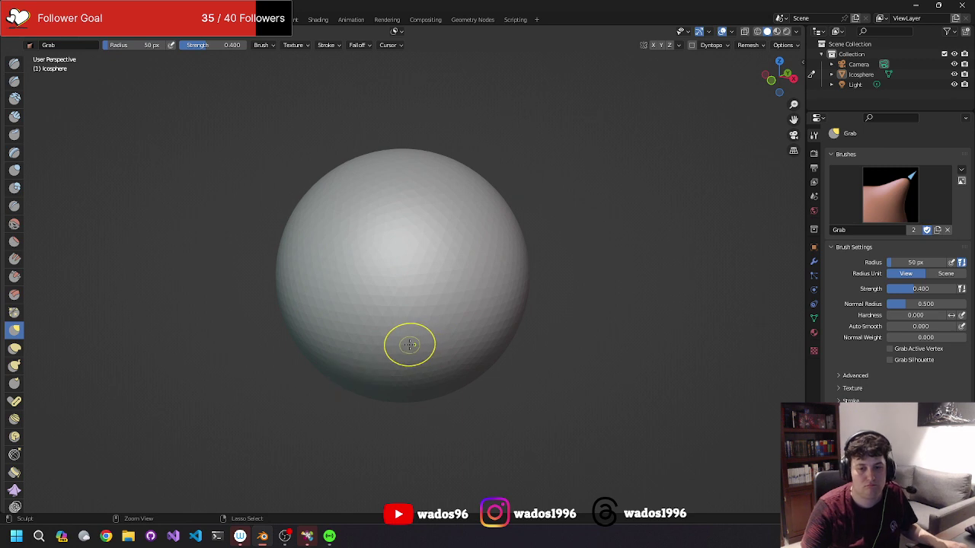
Make the Grab brush size respond to pen pressure via the toggle beside Radius.
middle_drag(409, 343, 450, 348)
middle_drag(320, 307, 254, 322)
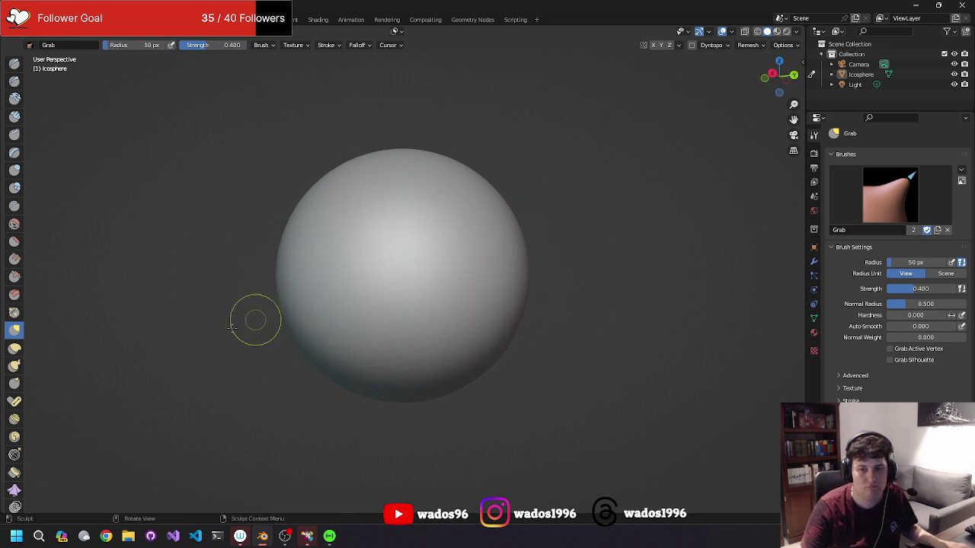
right_click(251, 337)
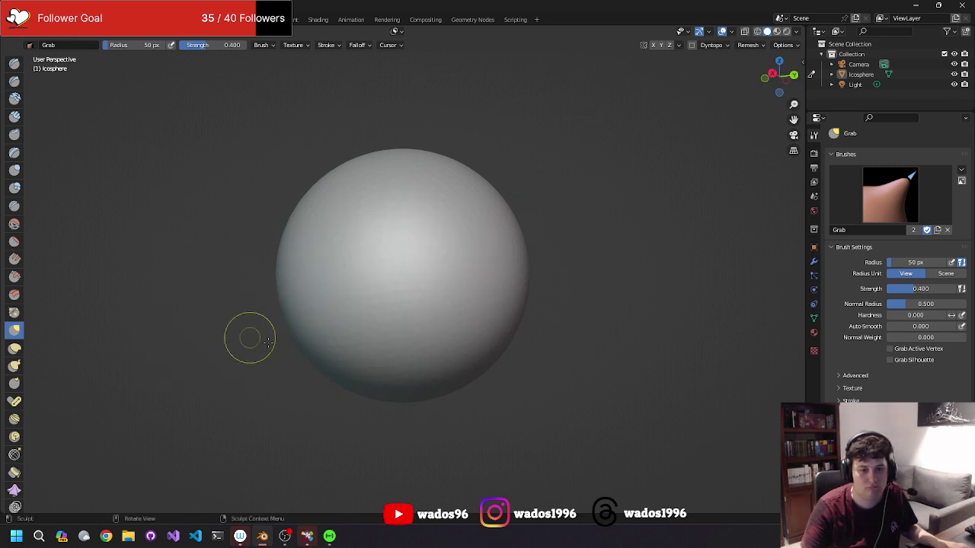
middle_drag(310, 355, 348, 334)
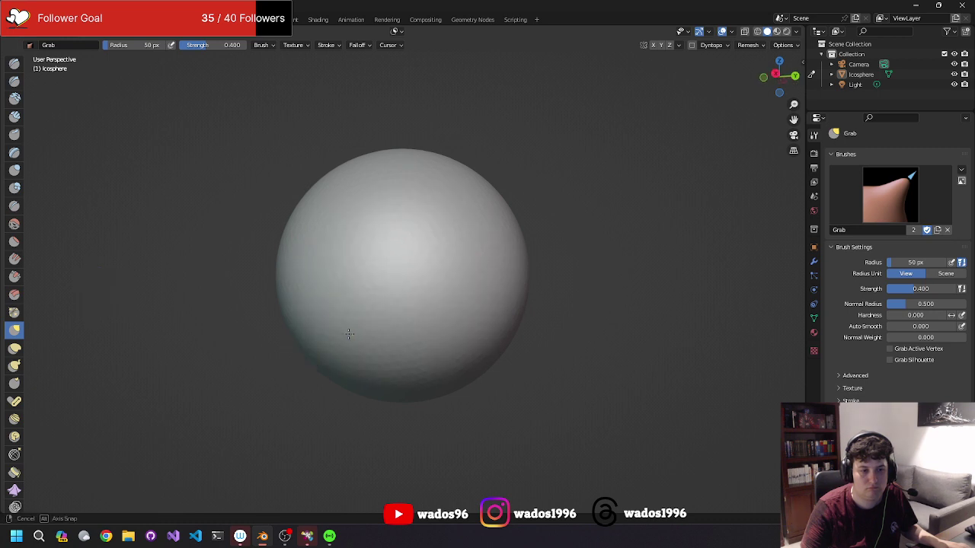
right_click(427, 323)
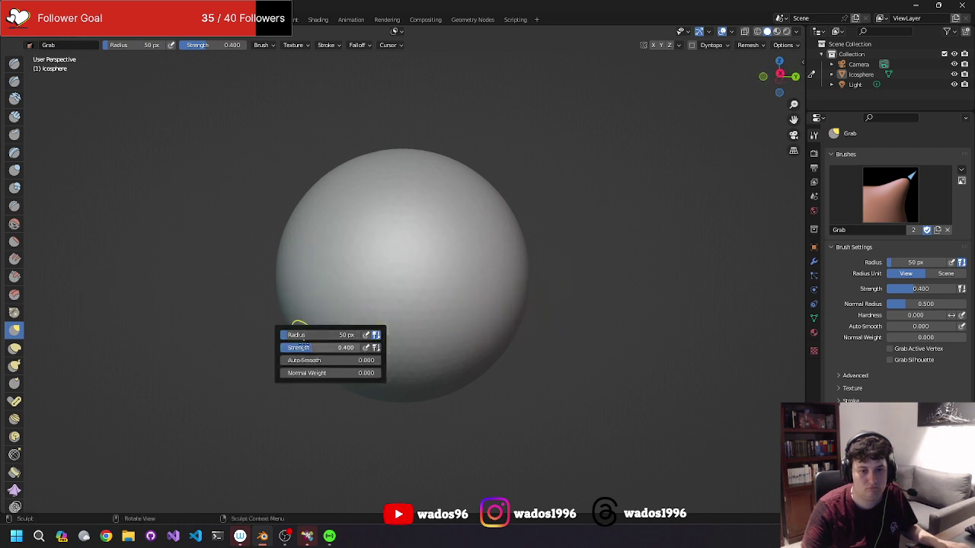
right_click(314, 347)
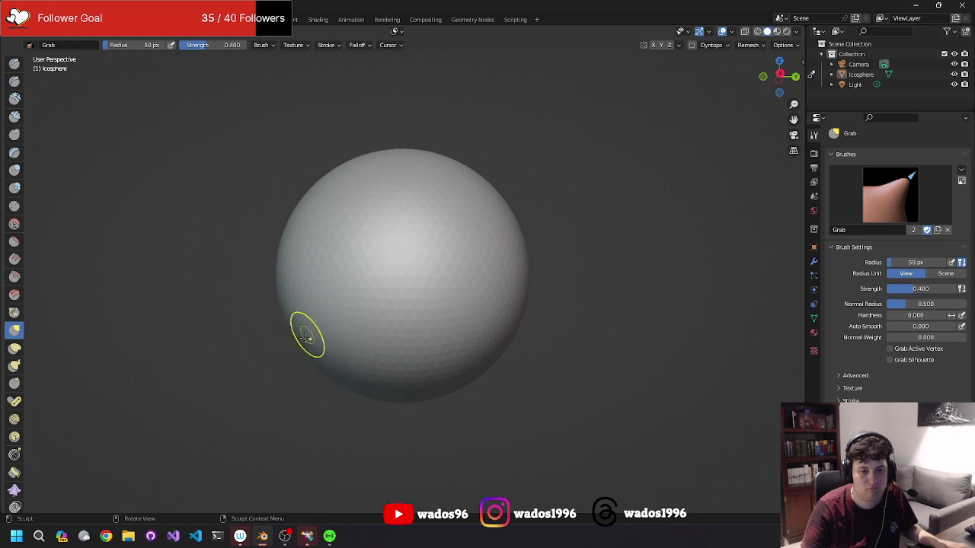
right_click(305, 336)
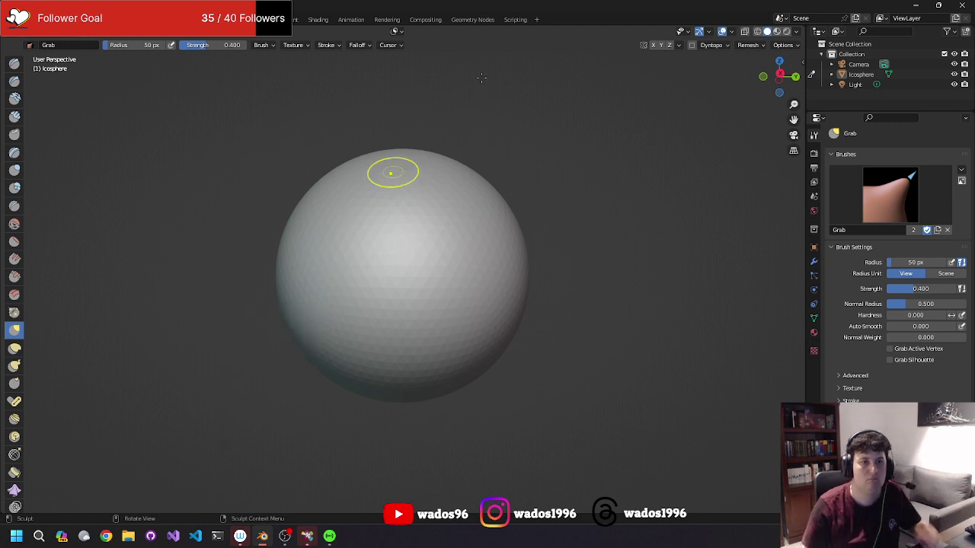
click(173, 46)
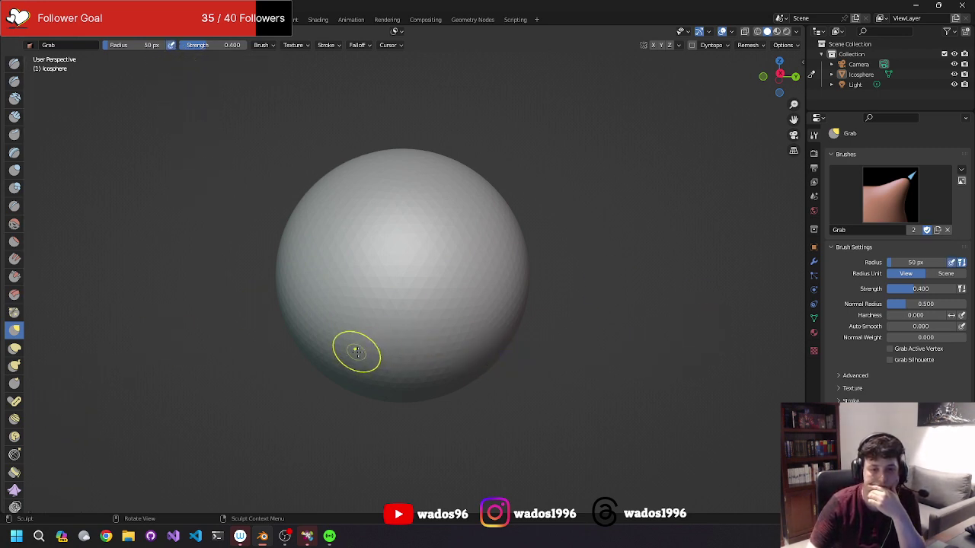
Test two pressure-sensitive Grab spikes on the sphere, then undo them.
drag(355, 349, 367, 399)
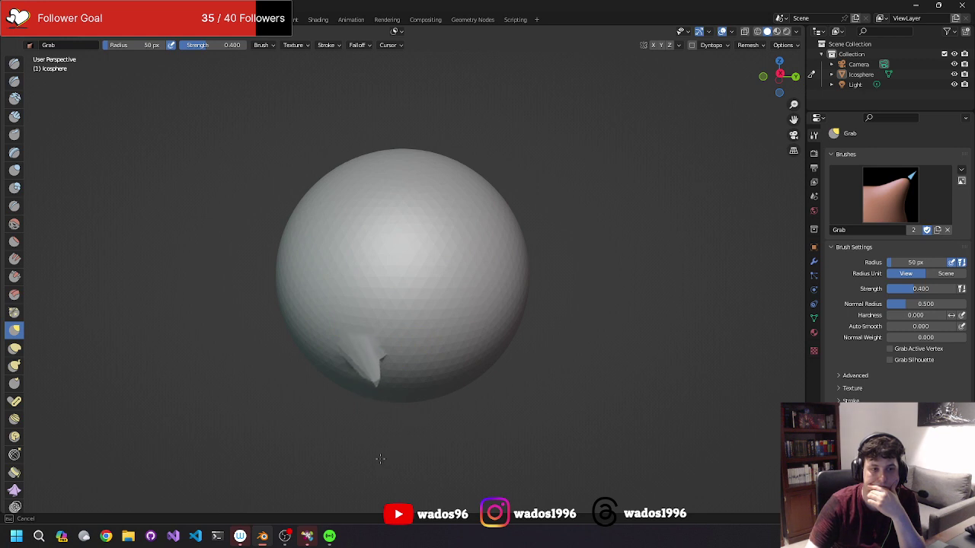
drag(380, 458, 272, 470)
drag(459, 340, 418, 457)
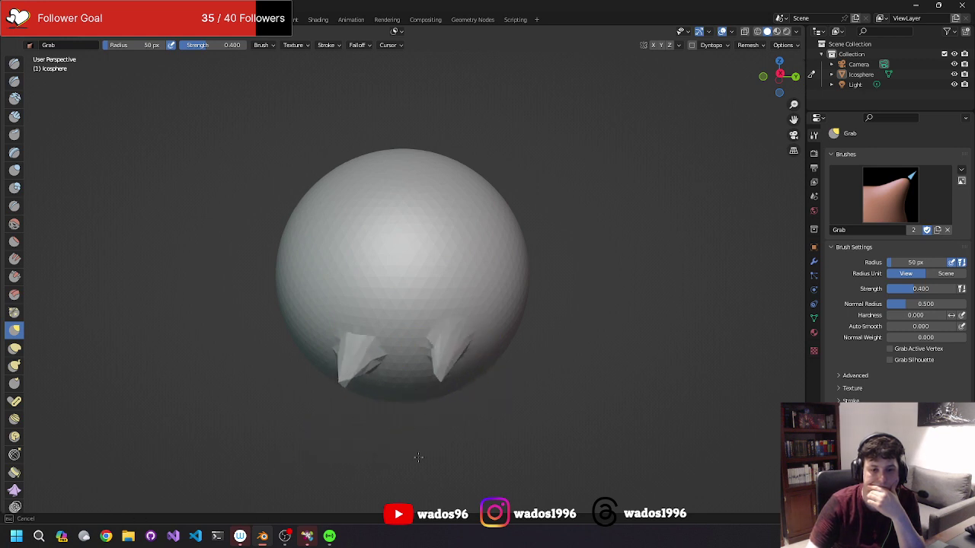
mouse_move(418, 457)
middle_down()
mouse_move(490, 329)
mouse_move(495, 342)
mouse_move(396, 340)
mouse_move(495, 317)
middle_up()
key(ctrl+z)
key(ctrl+z)
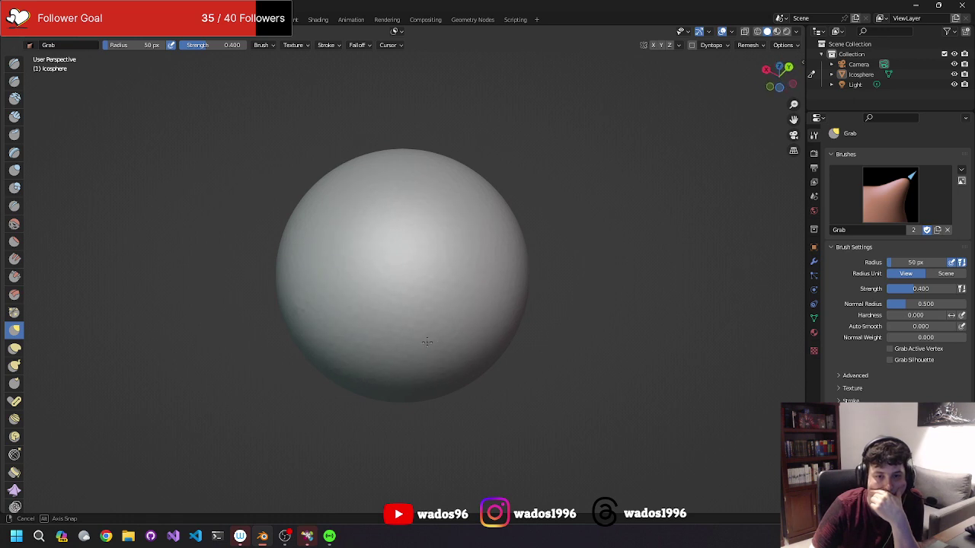
middle_drag(389, 347, 496, 327)
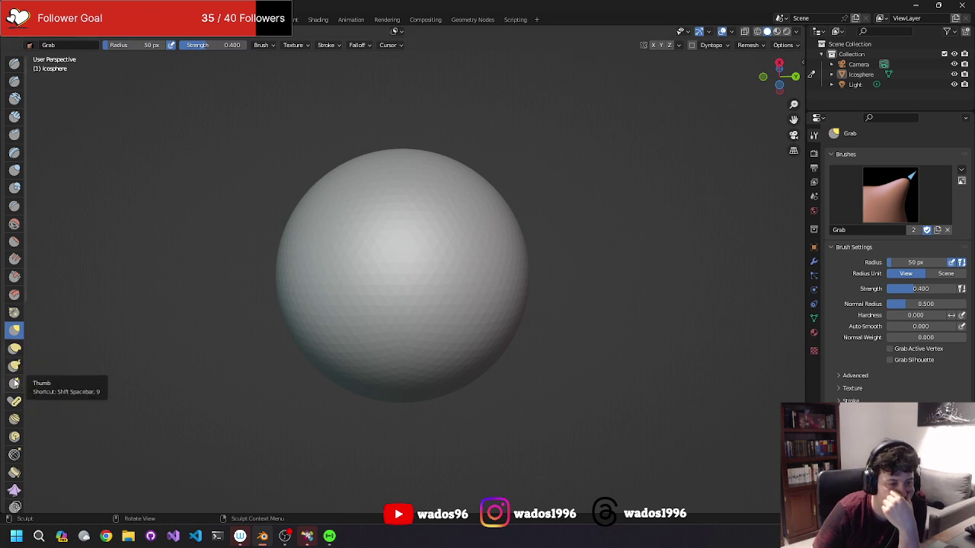
Select the Boundary brush from the sculpt toolbar.
click(14, 473)
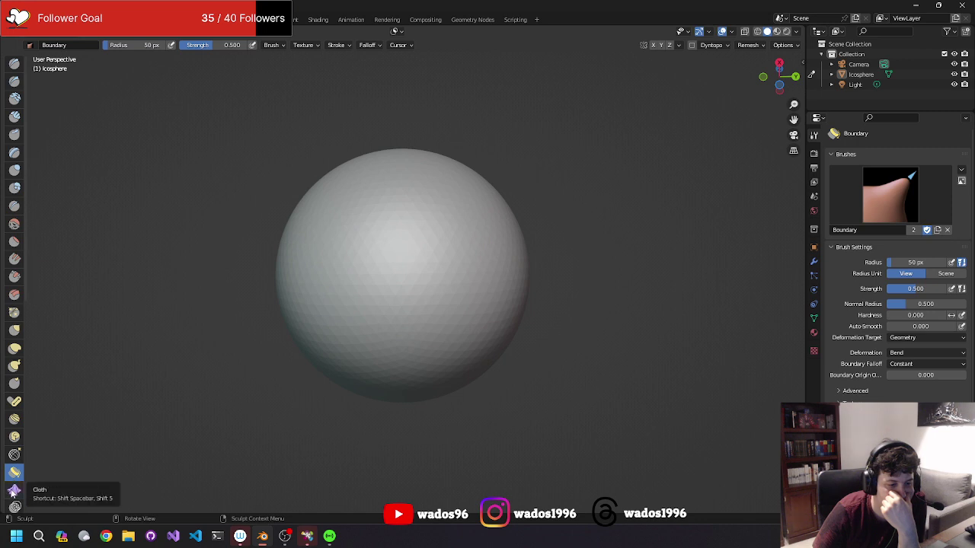
scroll(15, 503, down, 5)
scroll(15, 412, down, 4)
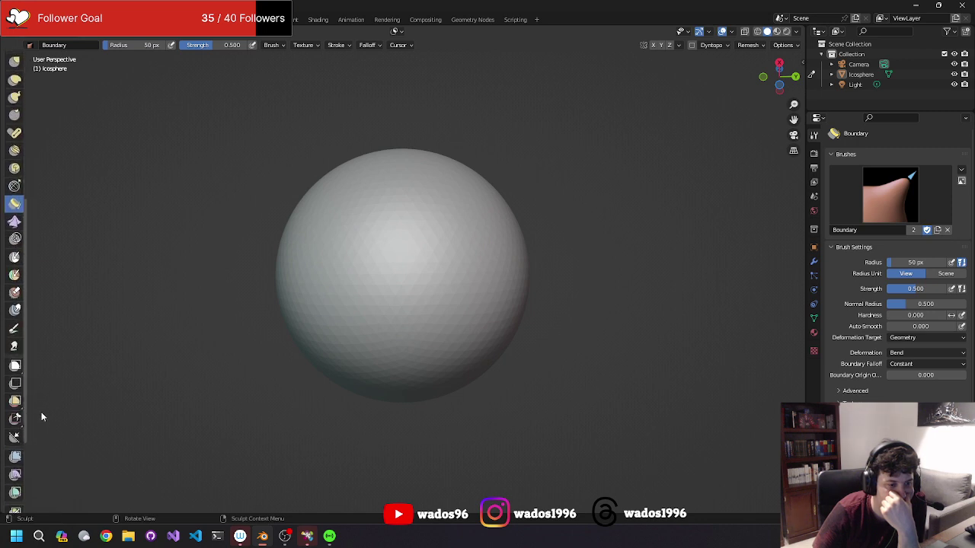
scroll(16, 457, down, 4)
scroll(15, 480, down, 3)
scroll(27, 476, up, 1)
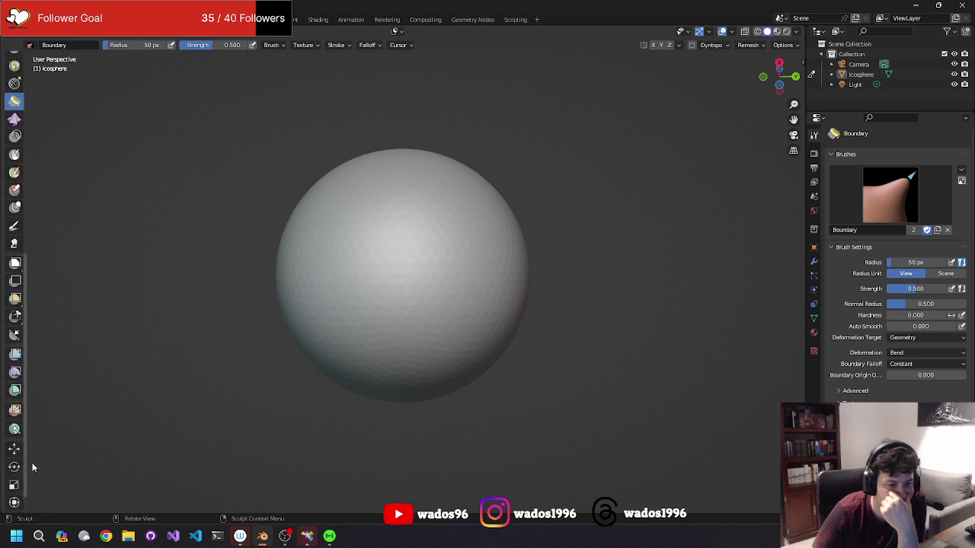
scroll(27, 461, up, 2)
scroll(27, 449, up, 1)
scroll(45, 434, up, 2)
scroll(52, 410, up, 2)
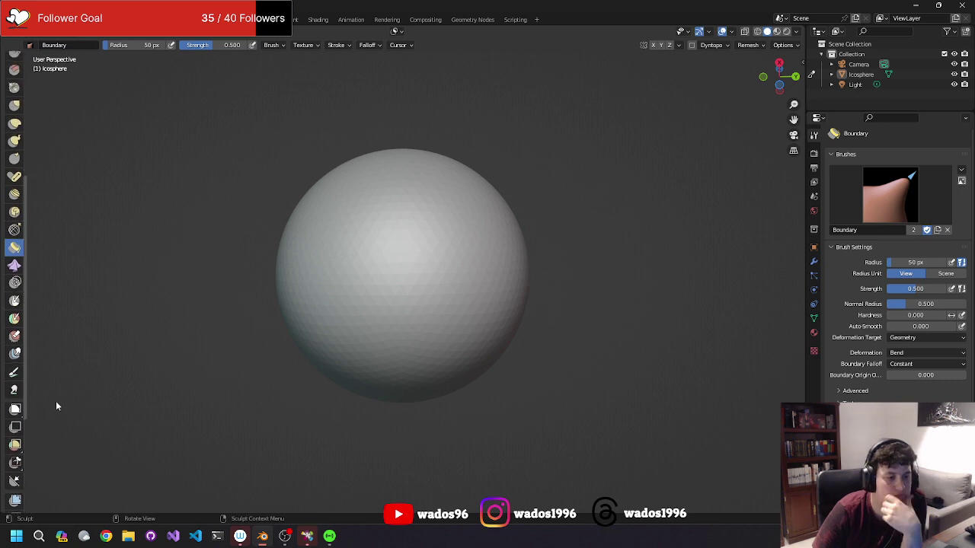
scroll(59, 393, up, 2)
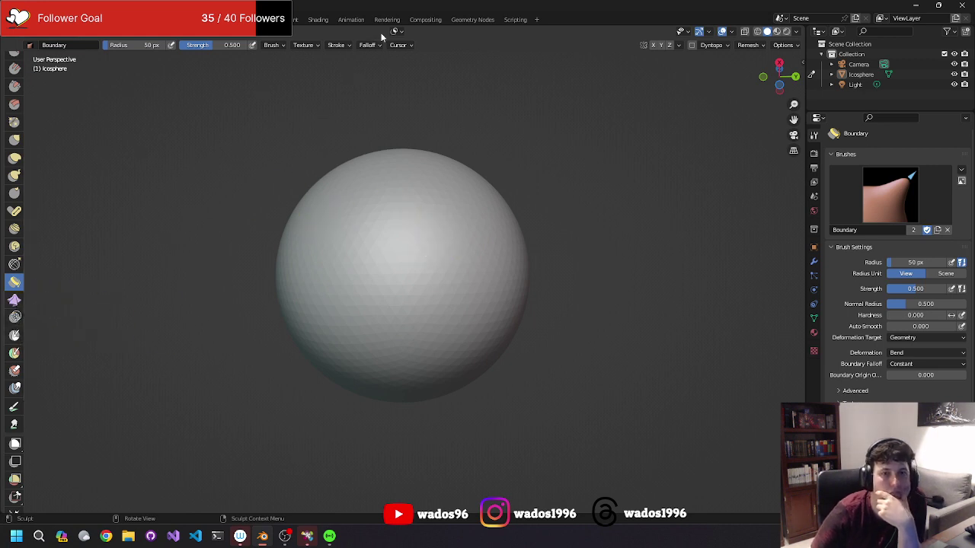
Set the Boundary brush deformation to Expand, keeping the Geometry target.
click(330, 46)
mouse_move(272, 45)
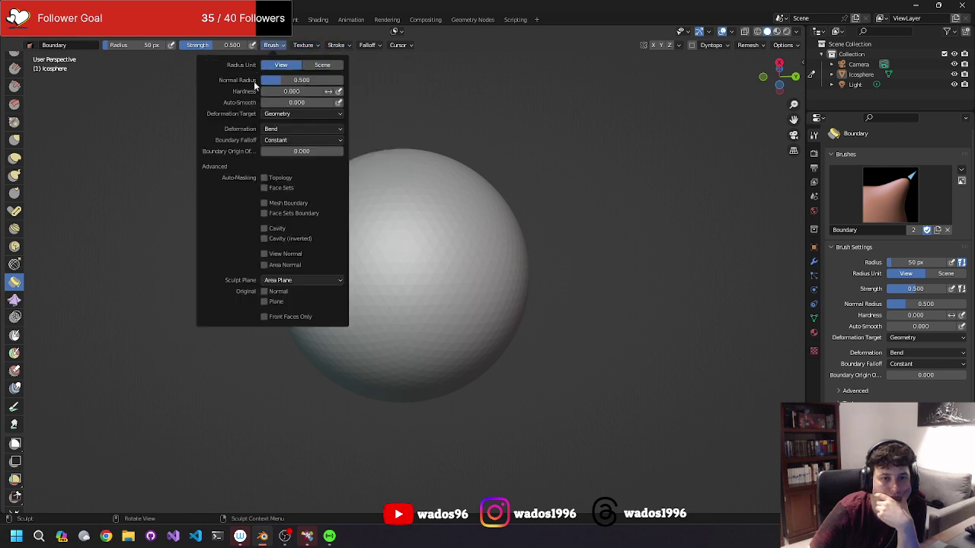
click(290, 114)
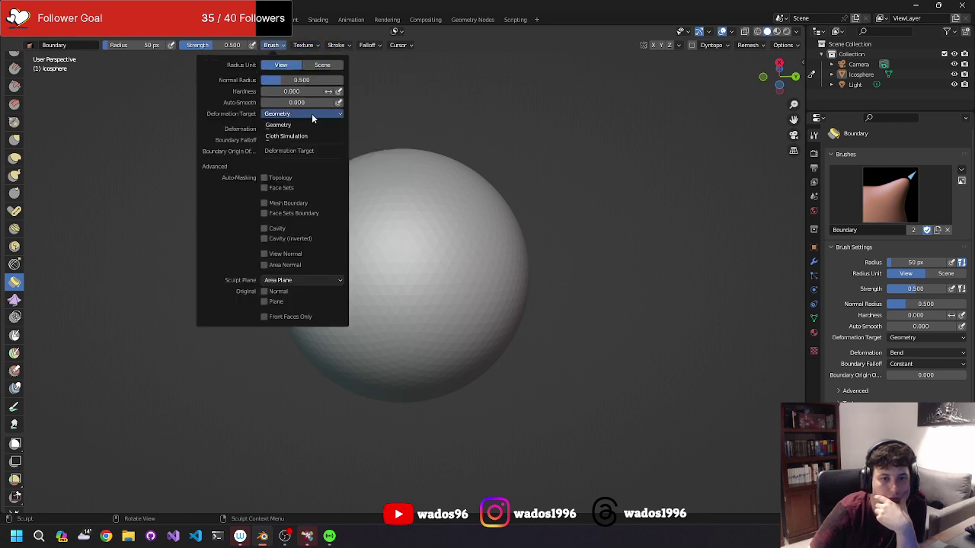
click(312, 114)
click(302, 128)
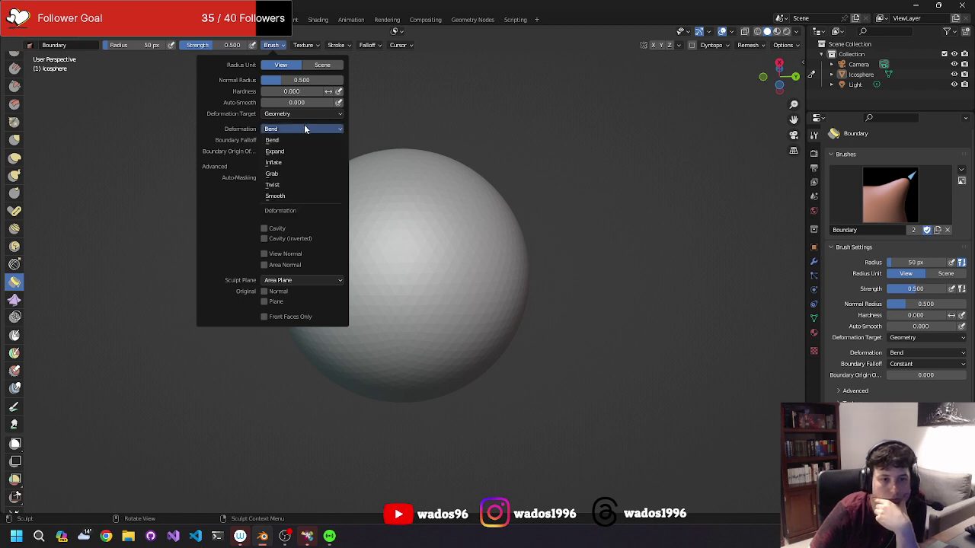
click(304, 128)
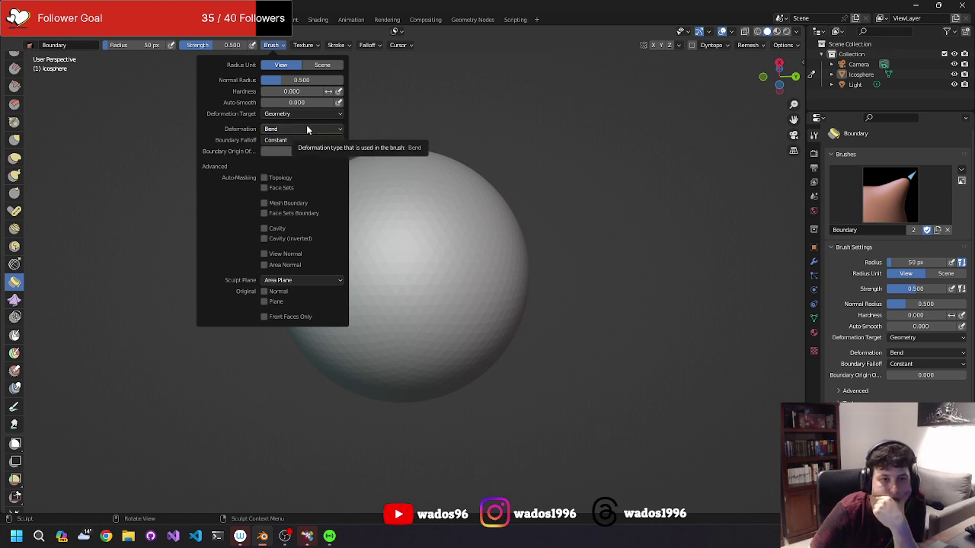
click(307, 128)
click(291, 151)
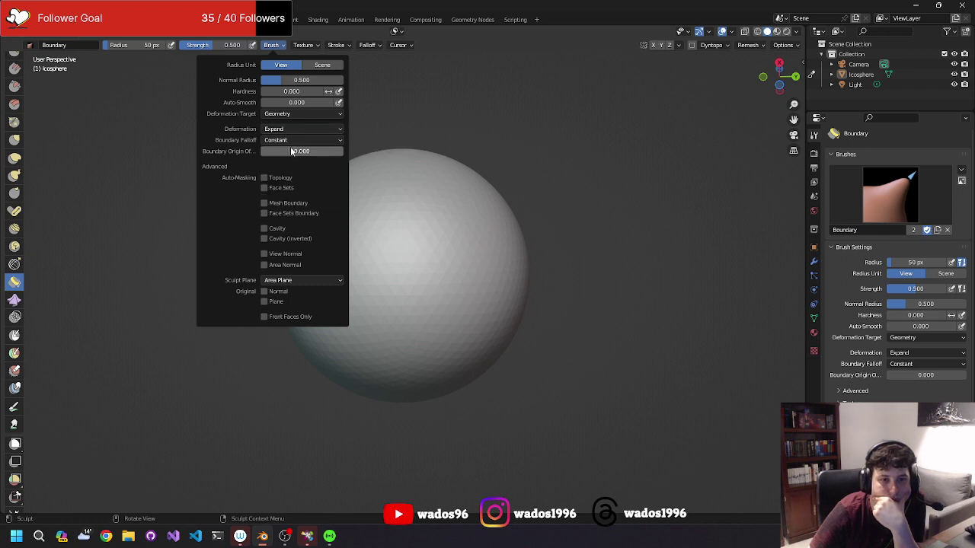
click(371, 370)
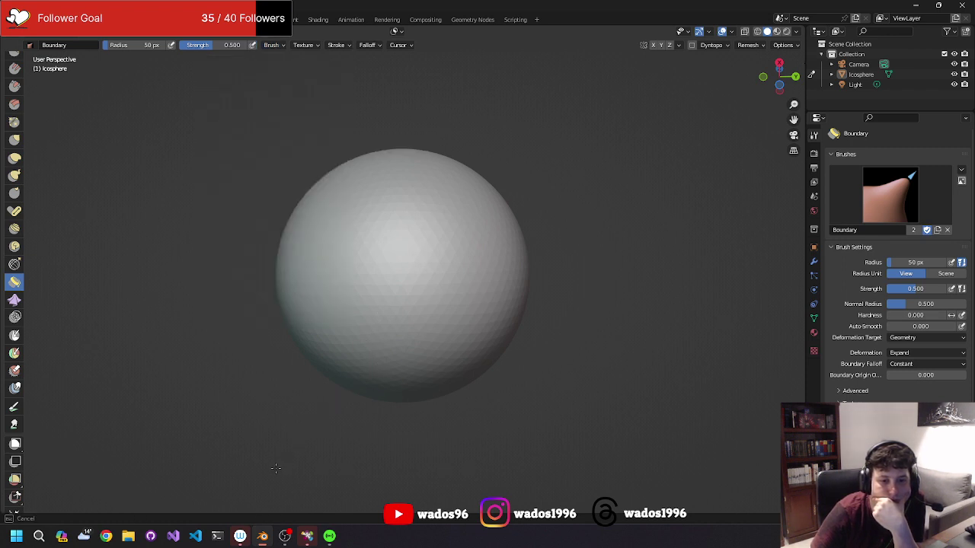
Select the Grab brush, pull a test spike toward the lower left, then undo it.
mouse_move(384, 384)
middle_down()
mouse_move(366, 266)
mouse_move(398, 316)
middle_up()
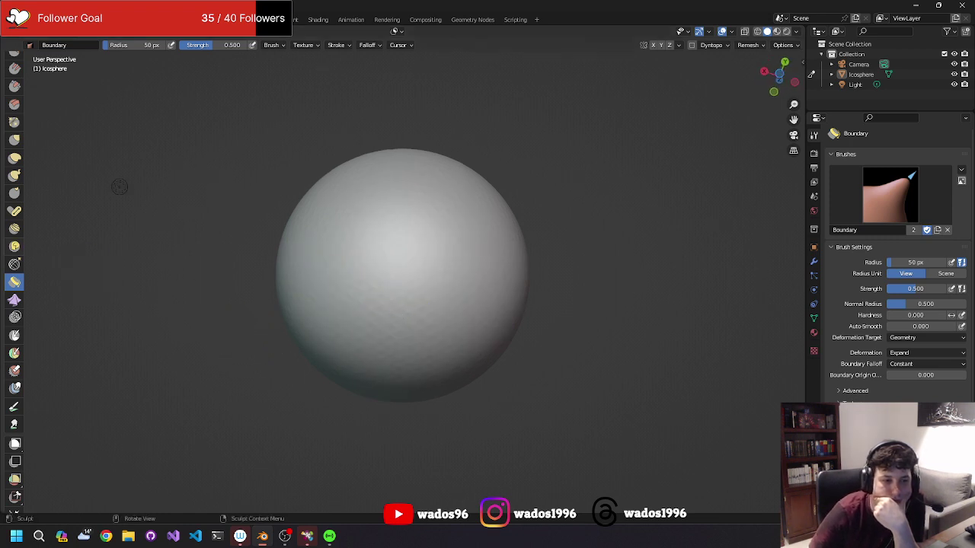
mouse_move(259, 339)
middle_down()
mouse_move(270, 244)
mouse_move(283, 294)
middle_up()
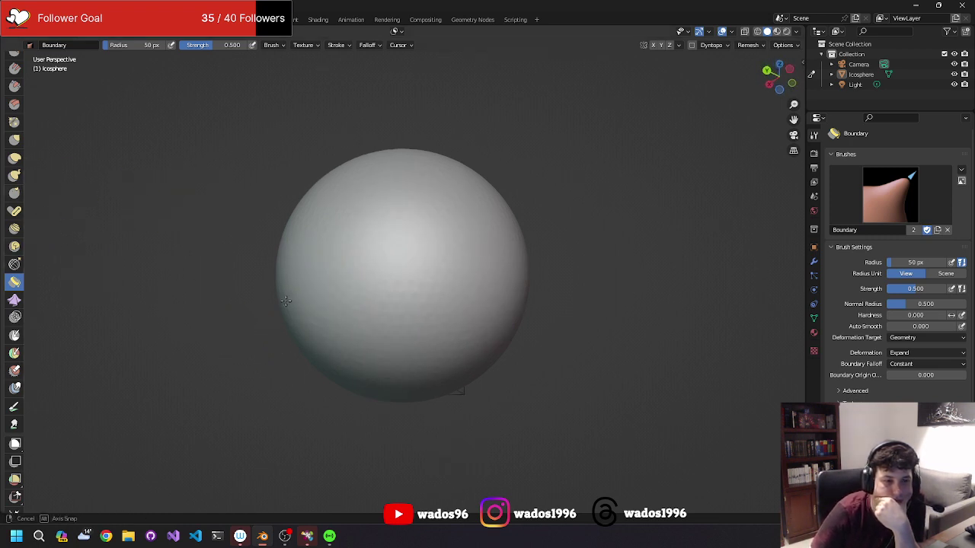
click(14, 139)
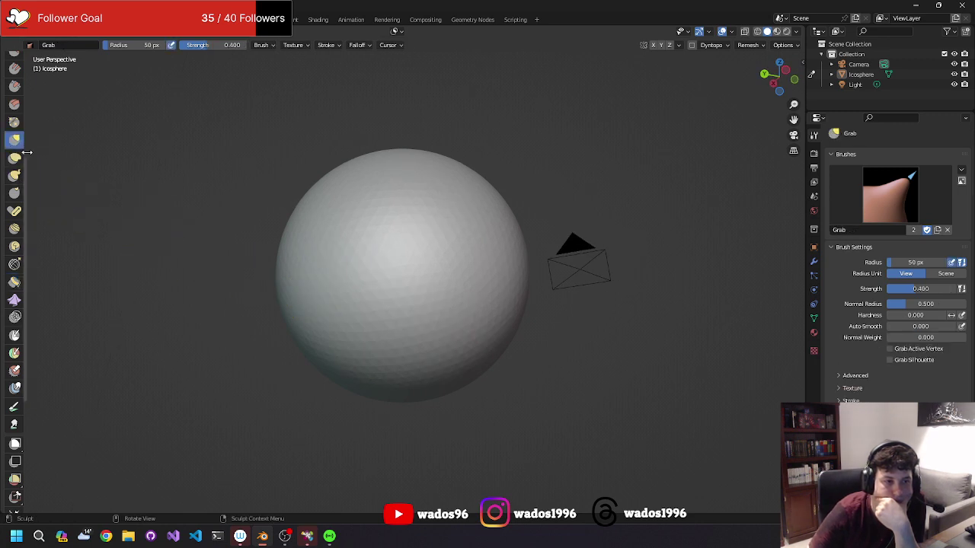
drag(383, 374, 324, 415)
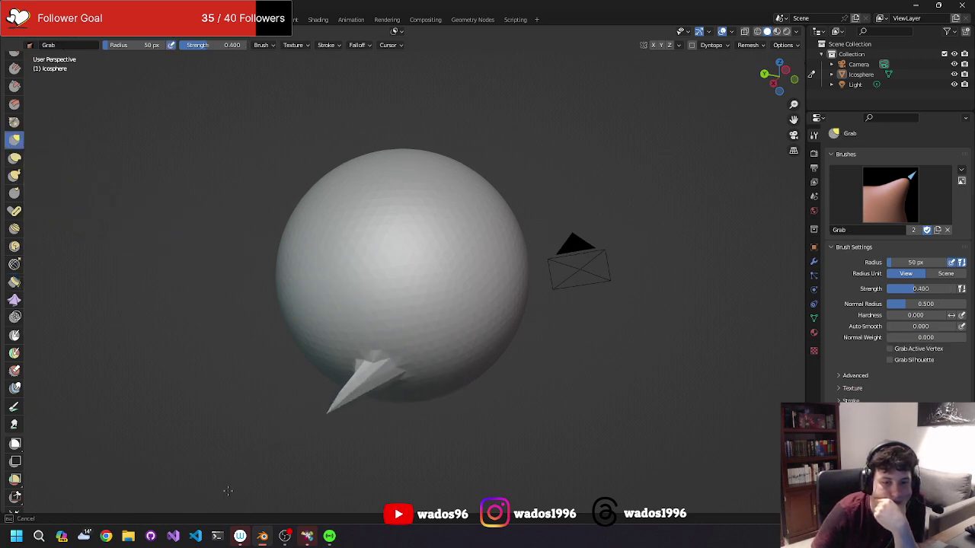
drag(385, 342, 366, 353)
mouse_move(274, 429)
middle_down()
mouse_move(327, 288)
mouse_move(303, 347)
mouse_move(309, 339)
middle_up()
key(ctrl+z)
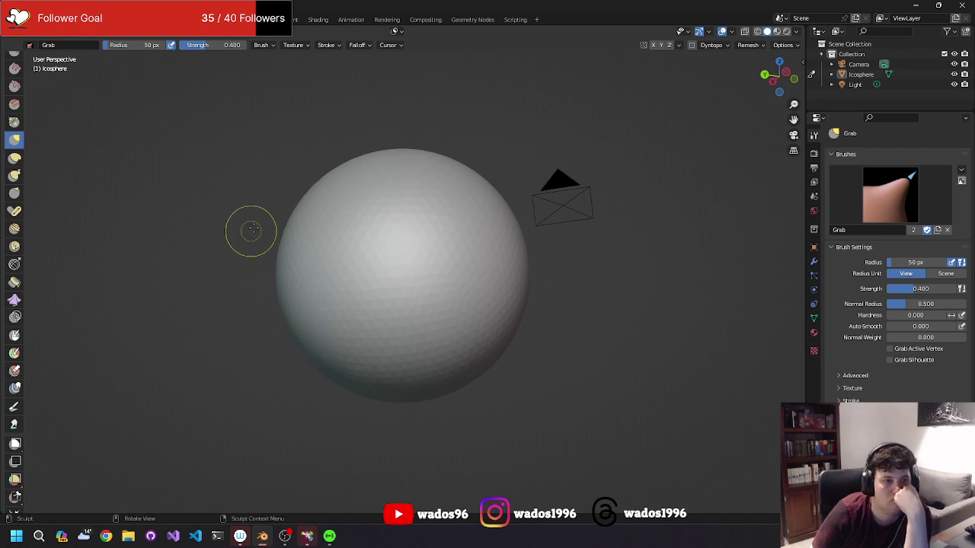
Select the Inflate/Deflate brush, try an inflate stroke on the lower edge, then undo it.
scroll(20, 183, up, 3)
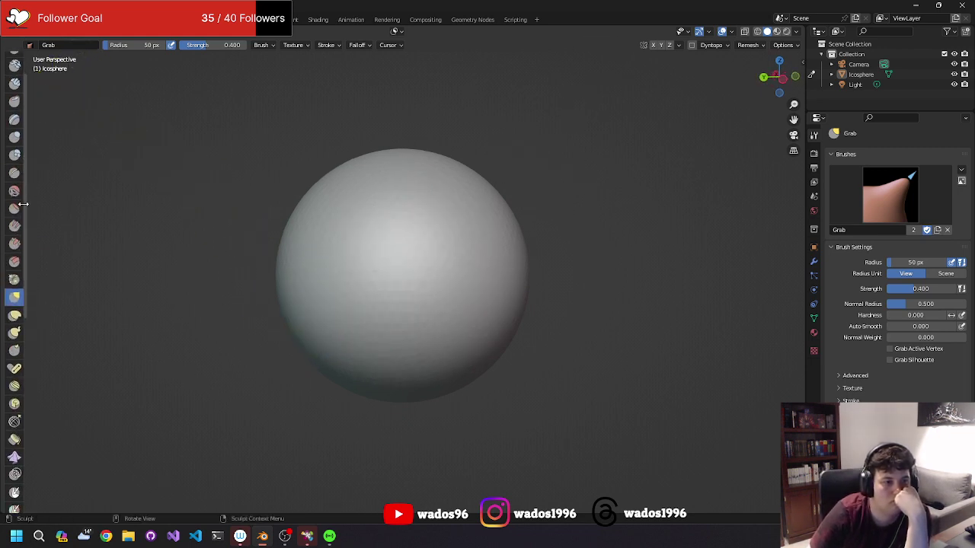
scroll(20, 179, up, 3)
click(20, 175)
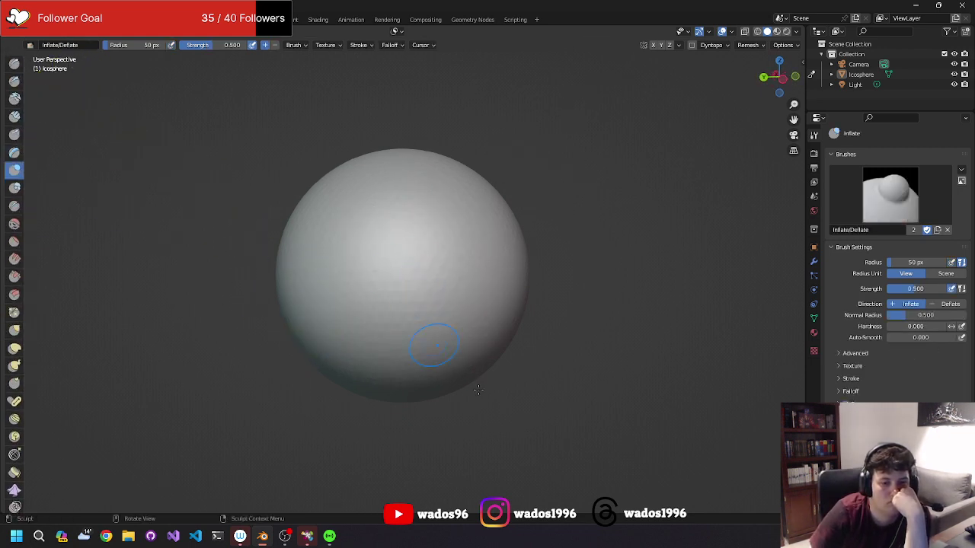
drag(334, 387, 364, 385)
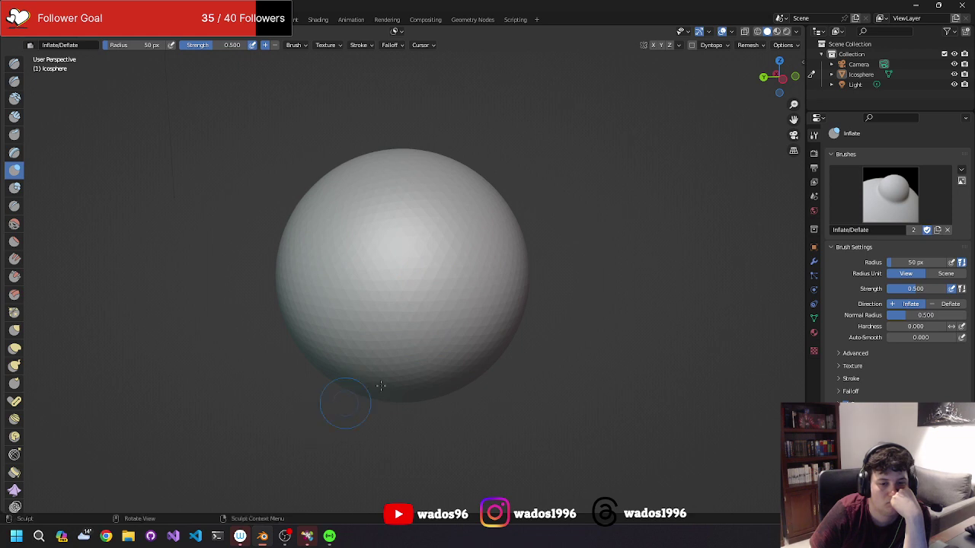
middle_drag(323, 415, 323, 354)
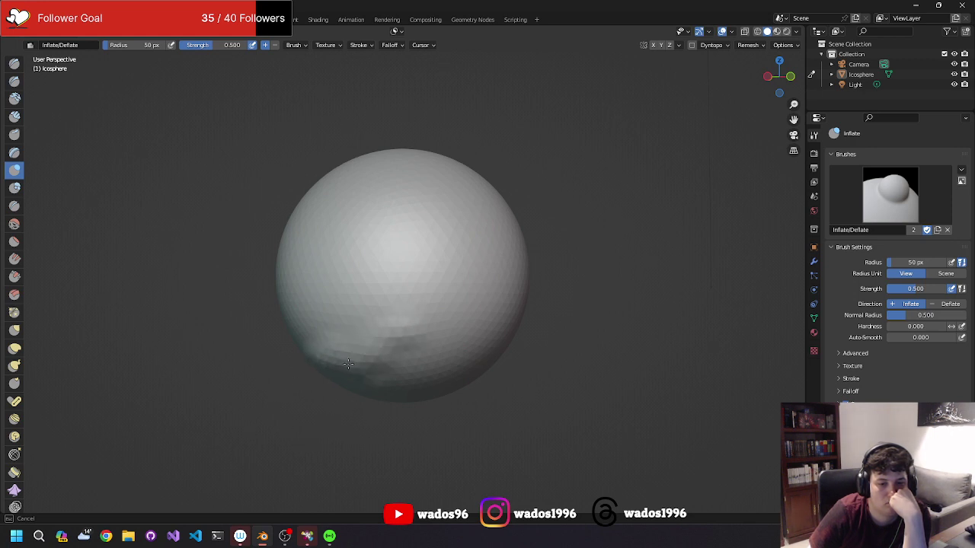
middle_drag(370, 359, 411, 344)
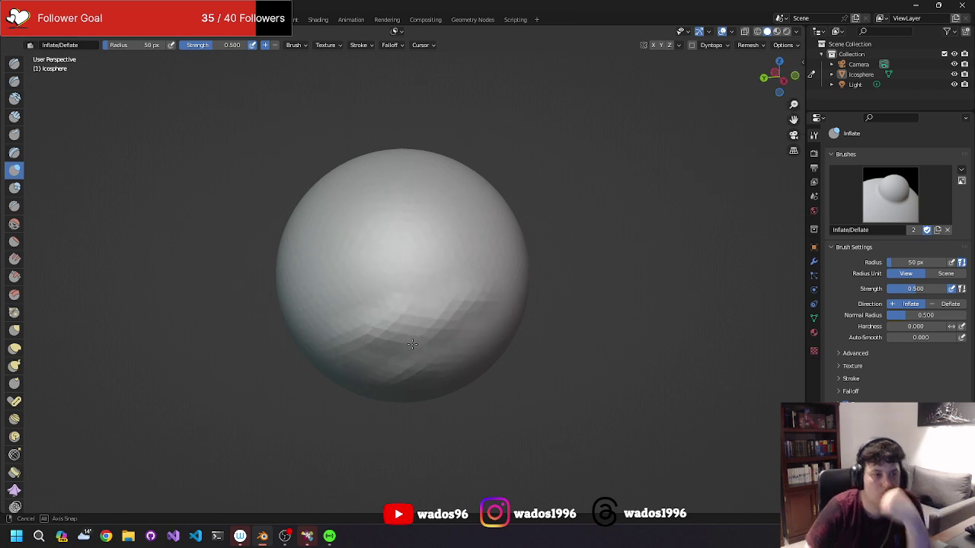
key(ctrl+z)
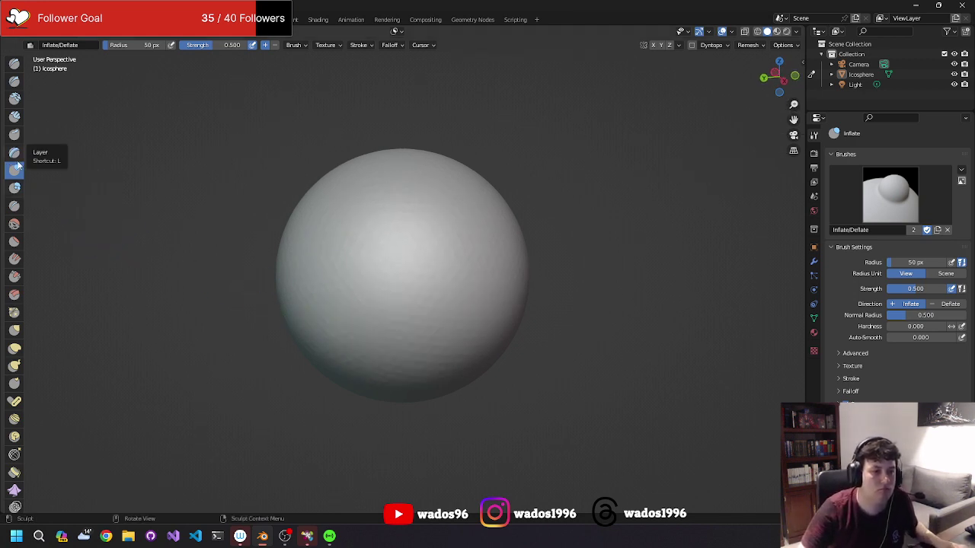
Select the Blob brush, paint a stroke on the sphere's lower front, and undo it.
click(15, 188)
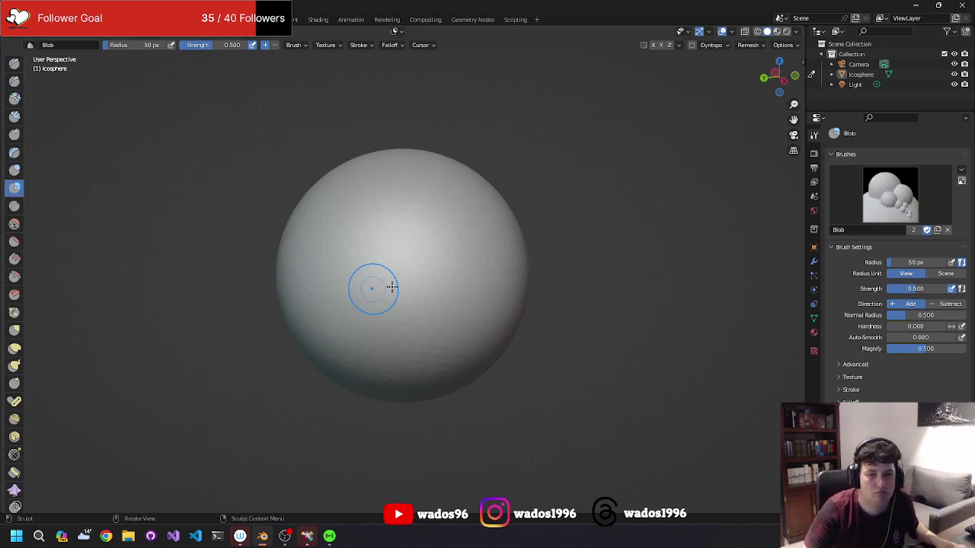
drag(373, 285, 413, 304)
key(ctrl+z)
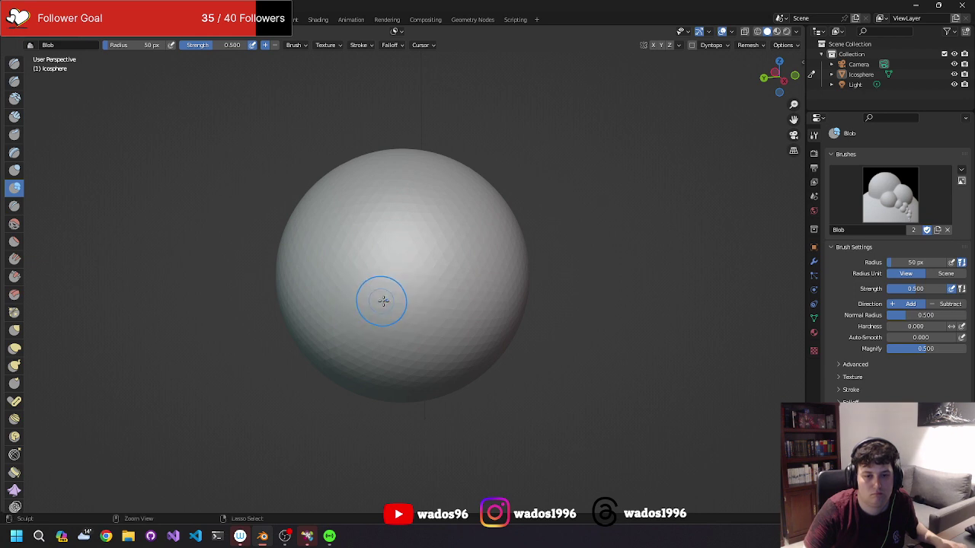
key(ctrl+z)
key(ctrl+z)
middle_drag(381, 304, 266, 263)
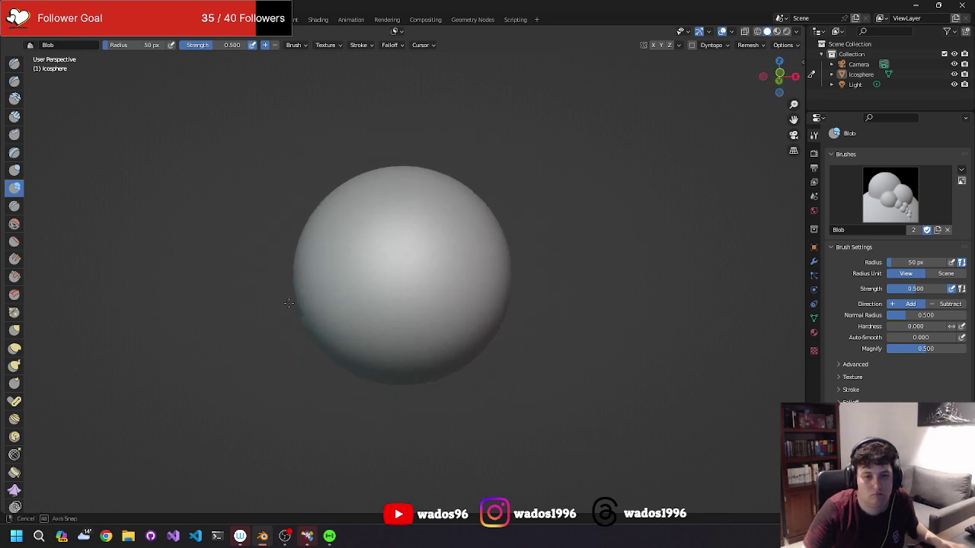
Paint further Blob strokes on the lower front and front, undoing each attempt.
middle_drag(288, 303, 348, 305)
mouse_move(348, 305)
mouse_down()
mouse_move(391, 342)
mouse_move(363, 363)
mouse_move(368, 321)
mouse_move(427, 342)
mouse_up()
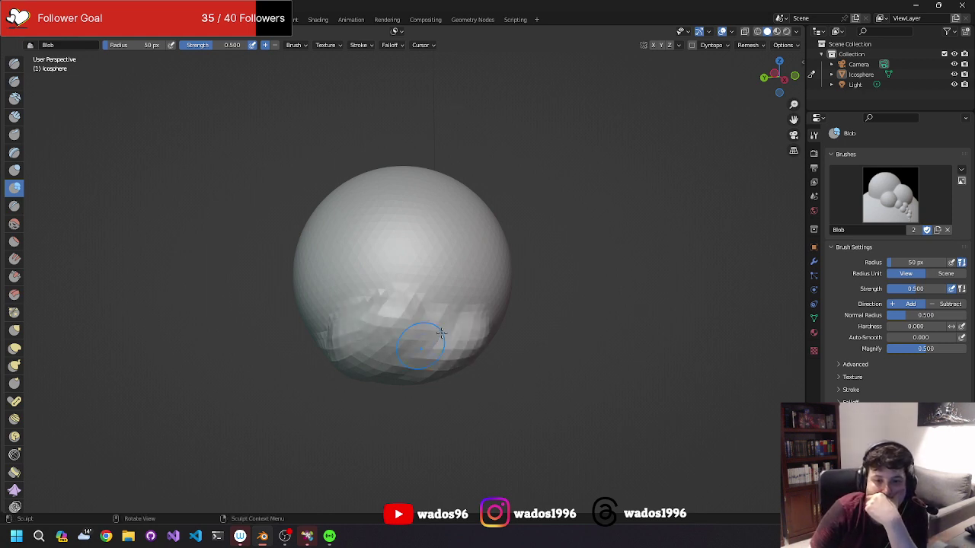
mouse_move(427, 343)
middle_down()
mouse_move(378, 309)
mouse_move(338, 344)
middle_up()
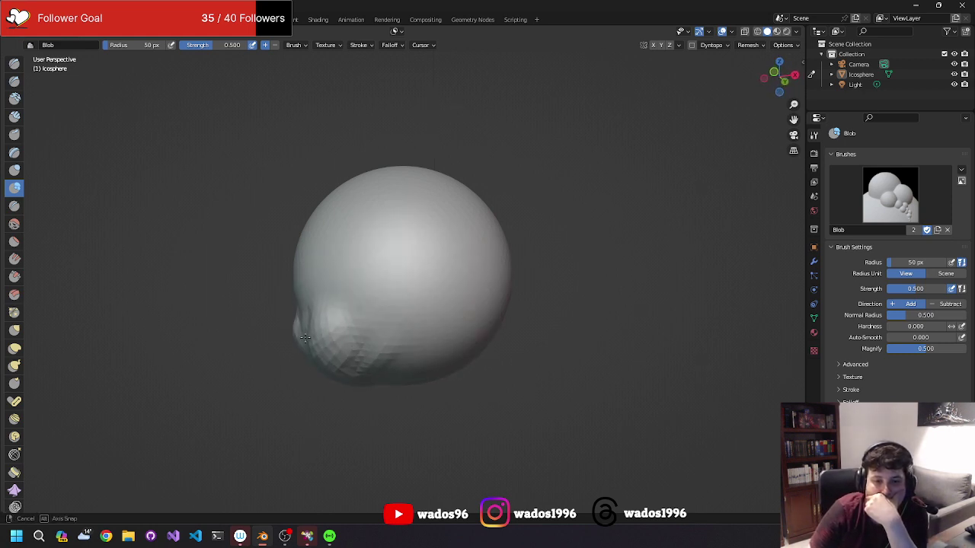
key(ctrl+z)
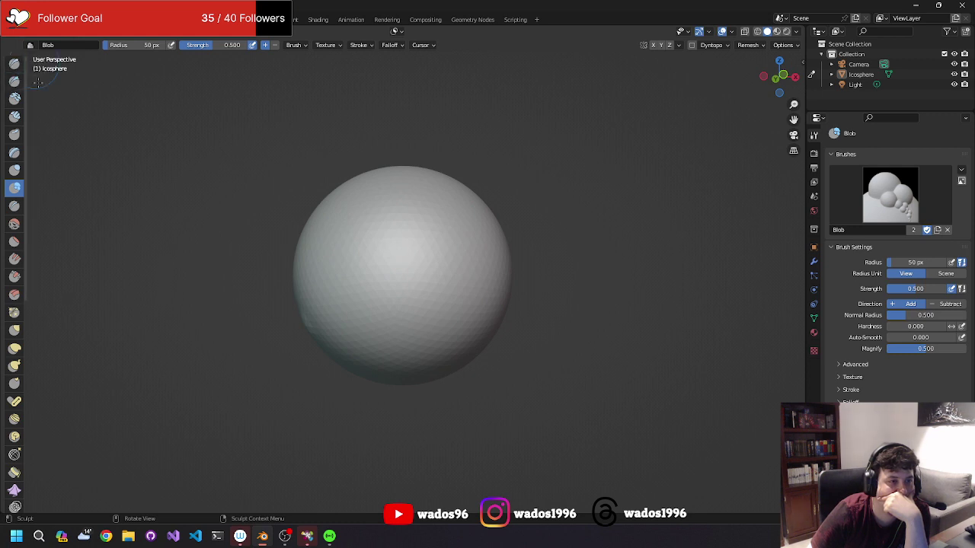
drag(386, 261, 414, 262)
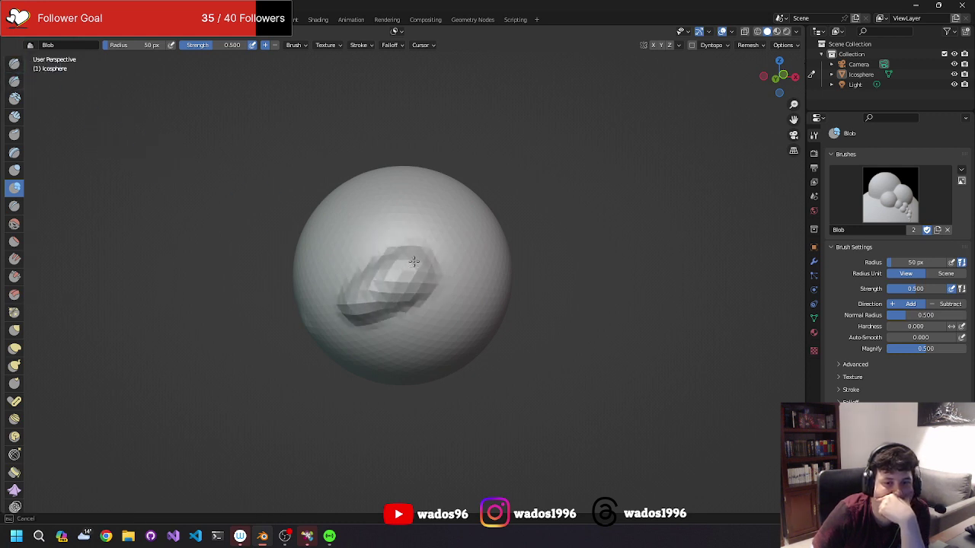
mouse_move(413, 262)
middle_down()
mouse_move(345, 232)
mouse_move(409, 211)
mouse_move(427, 230)
middle_up()
key(ctrl+z)
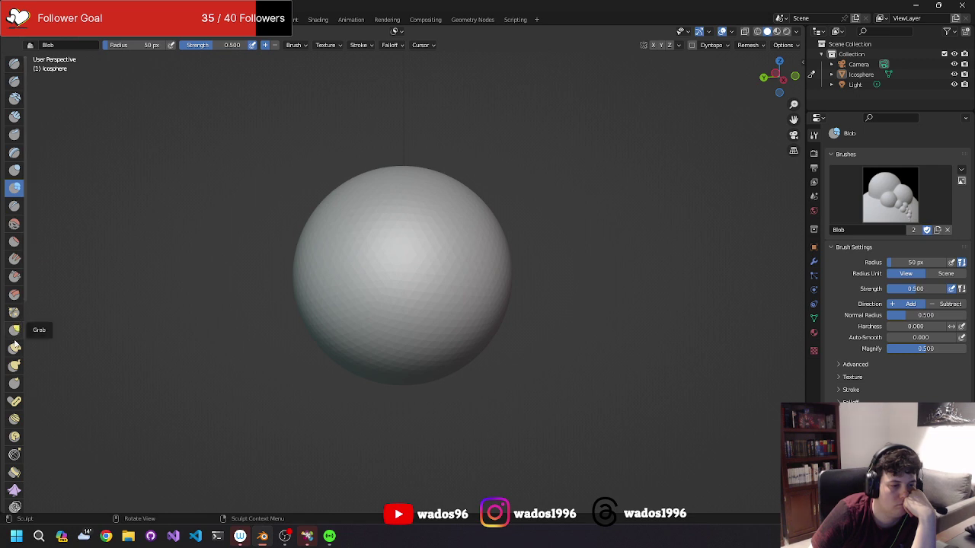
Select Elastic Deform and pull a tip down from the sphere's lower left.
click(14, 347)
mouse_move(431, 338)
mouse_down()
mouse_move(385, 352)
mouse_move(365, 376)
mouse_up()
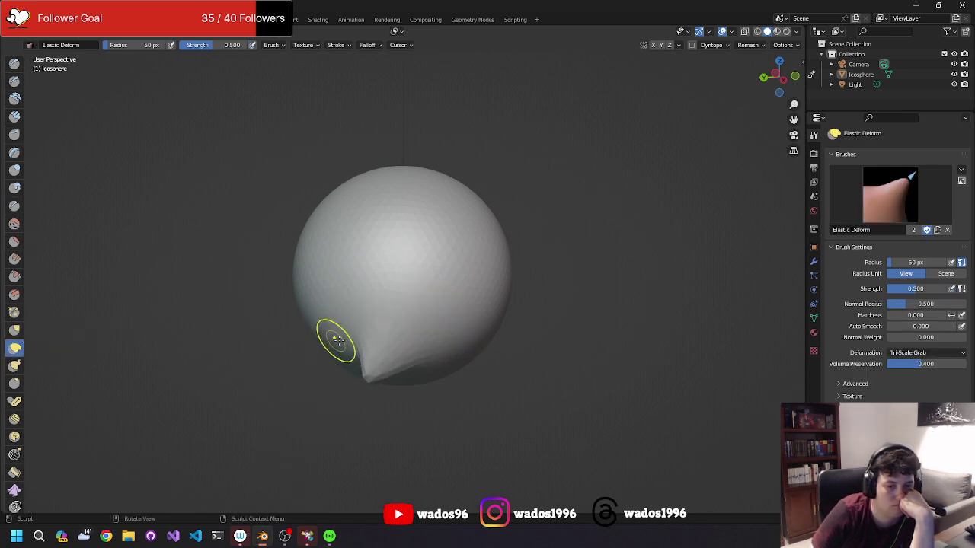
drag(335, 339, 358, 350)
mouse_move(407, 282)
middle_down()
mouse_move(413, 259)
mouse_move(348, 272)
middle_up()
mouse_move(348, 272)
mouse_down()
mouse_move(374, 344)
mouse_move(362, 358)
mouse_up()
drag(315, 331, 259, 424)
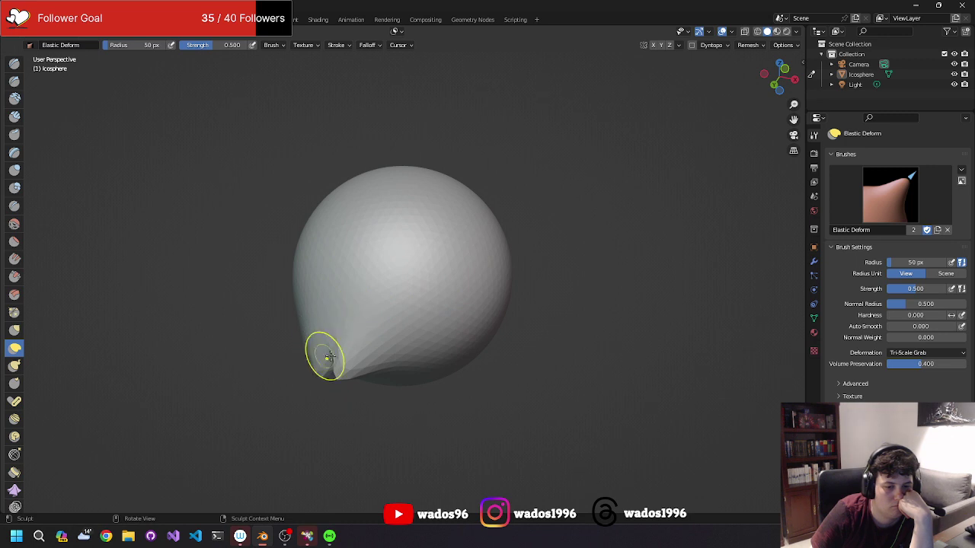
mouse_move(260, 423)
middle_down()
mouse_move(670, 435)
mouse_move(701, 374)
mouse_move(785, 309)
middle_up()
Pull a fold near the sphere's centre, inspect it, then undo the deform strokes.
mouse_move(361, 342)
mouse_down()
mouse_move(399, 316)
mouse_move(356, 351)
mouse_up()
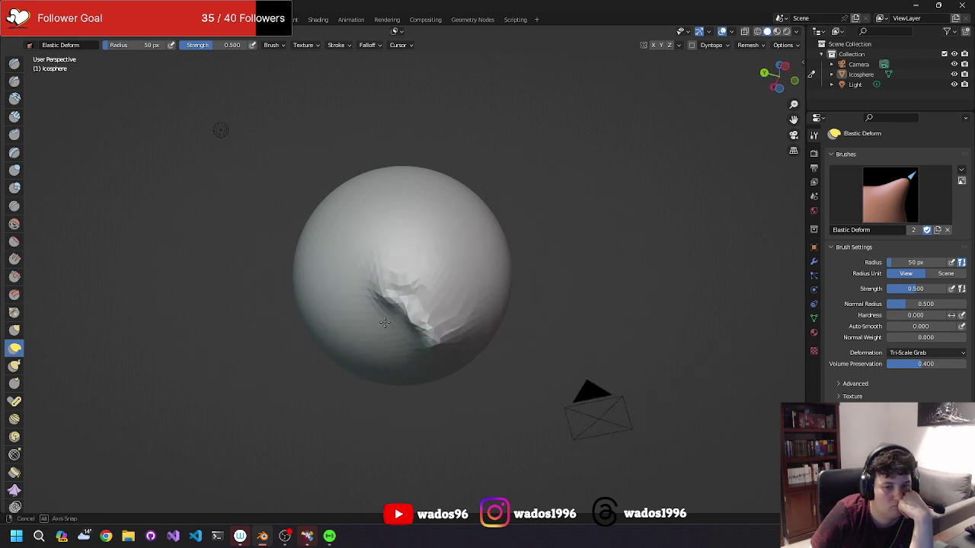
middle_drag(588, 392, 369, 328)
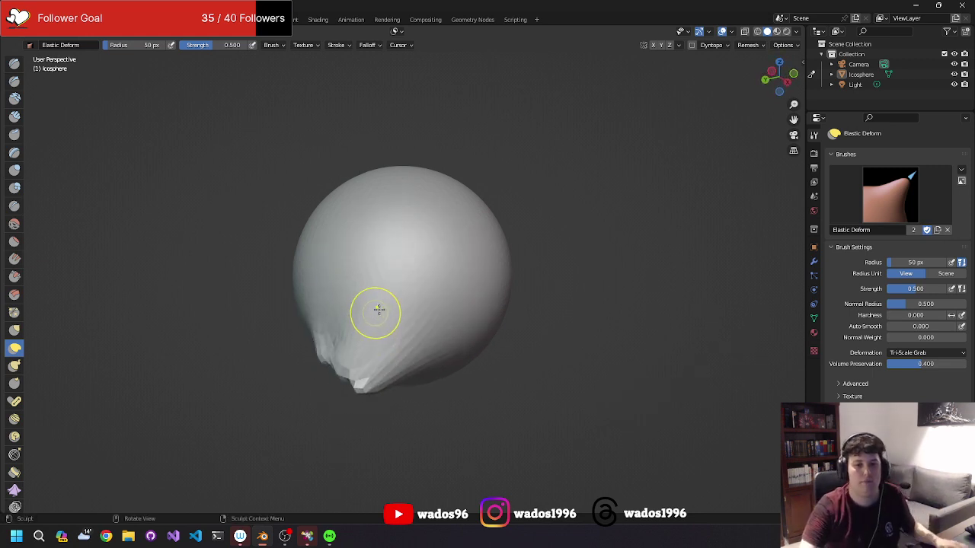
drag(377, 309, 392, 295)
key(ctrl+z)
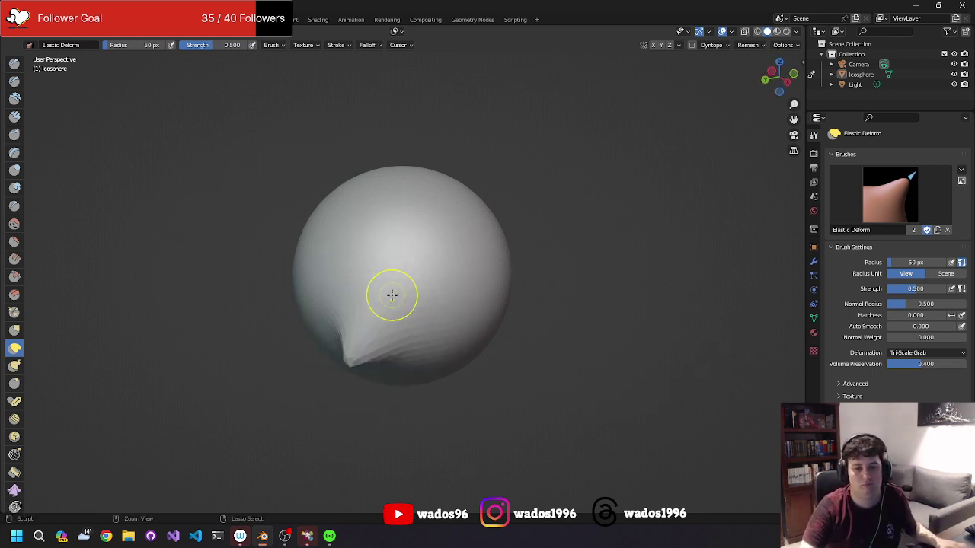
key(ctrl+z)
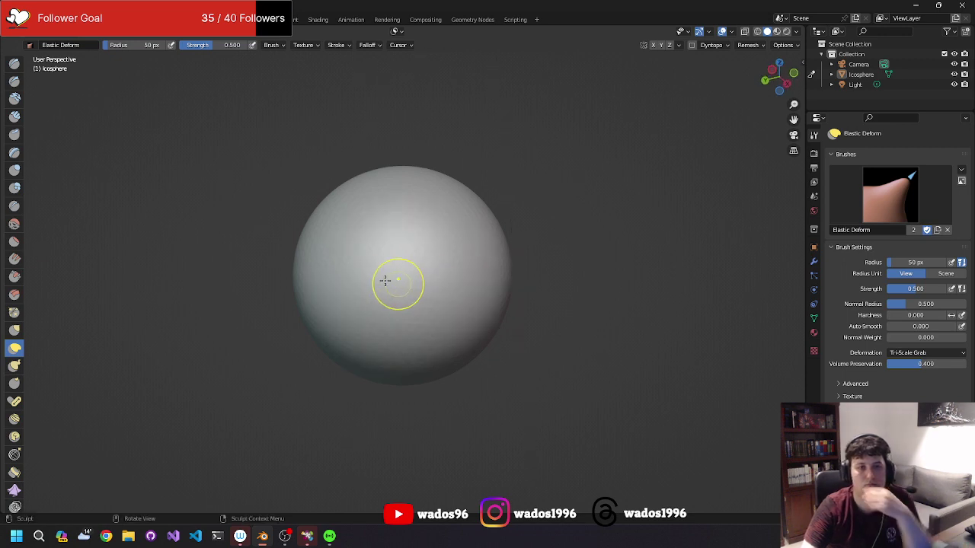
mouse_move(399, 285)
middle_down()
mouse_move(428, 298)
mouse_move(396, 251)
middle_up()
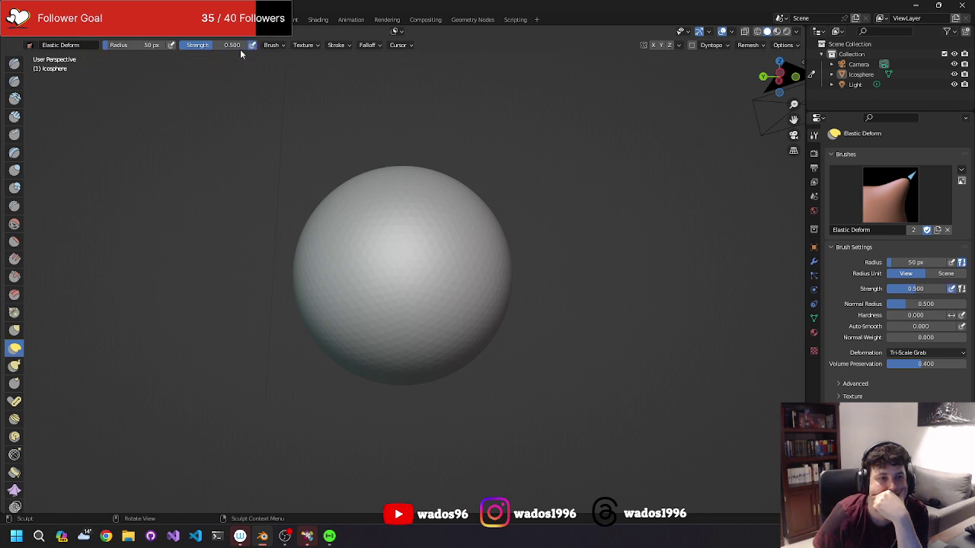
Enable Dyntopo from the sculpt header and accept the attribute data warning.
click(273, 45)
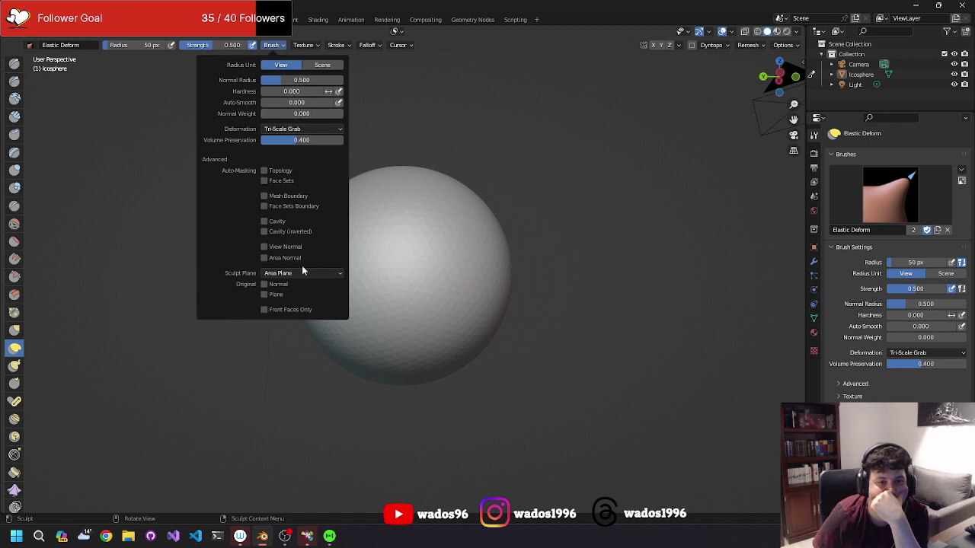
mouse_move(337, 45)
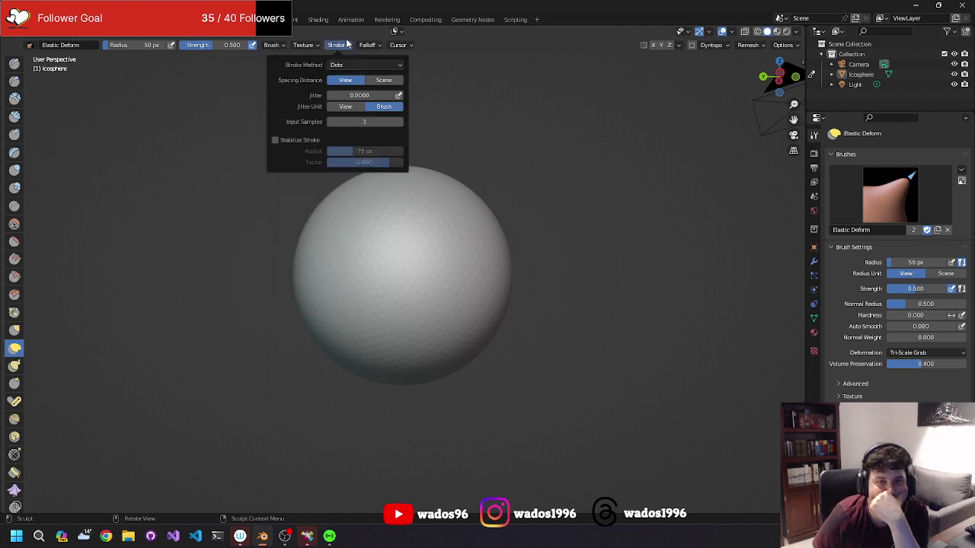
click(304, 46)
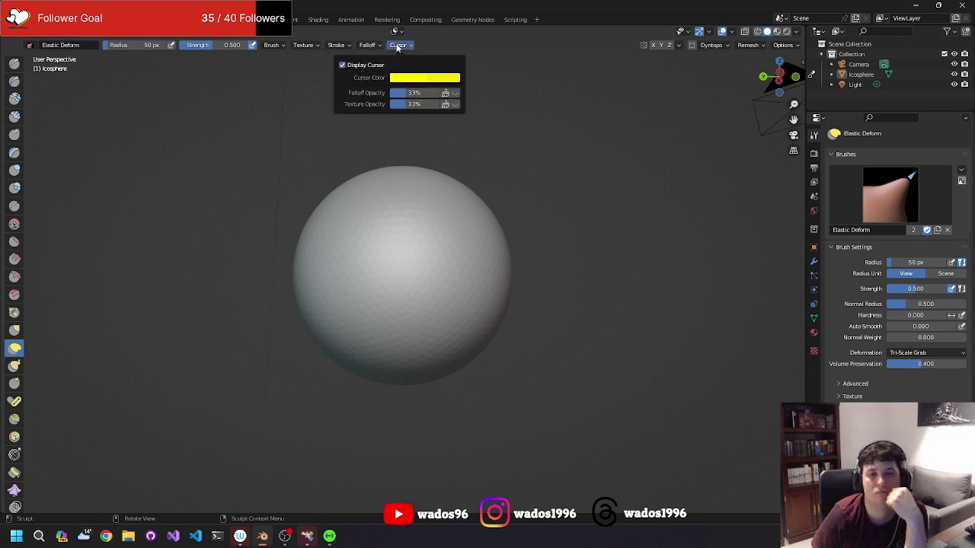
click(678, 47)
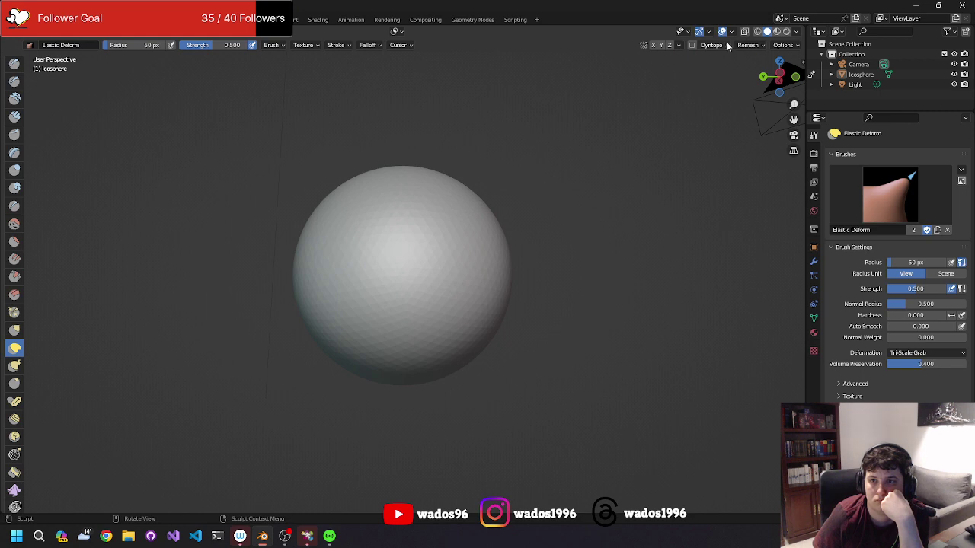
click(724, 46)
click(691, 45)
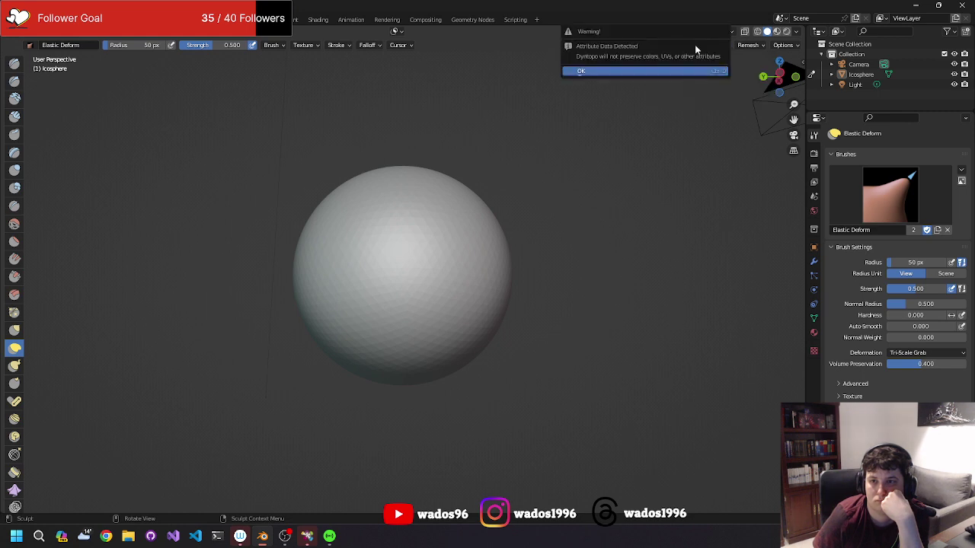
click(625, 71)
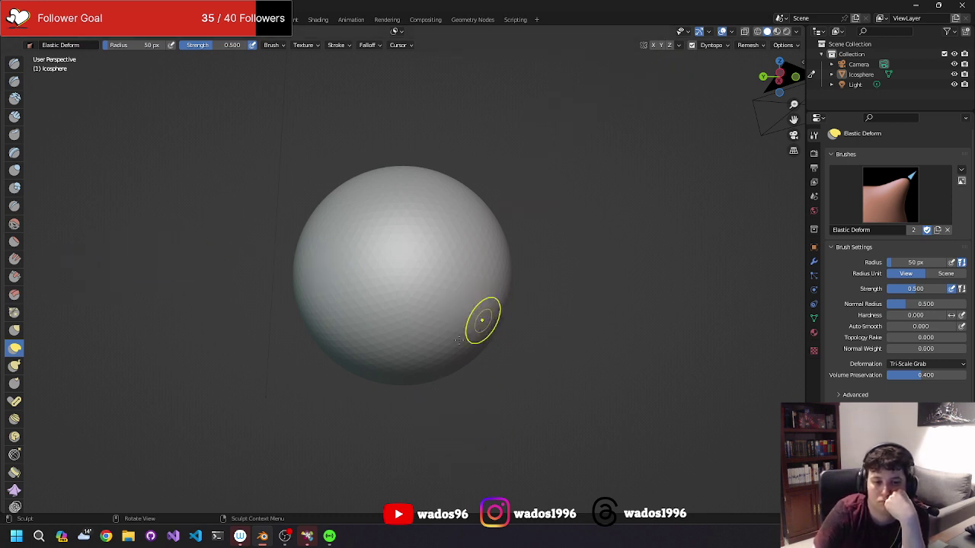
Try two Elastic Deform dents with Dyntopo on, inspect them, then undo both.
mouse_move(434, 346)
mouse_down()
mouse_move(302, 415)
mouse_move(355, 342)
mouse_move(294, 409)
mouse_up()
drag(461, 292, 442, 278)
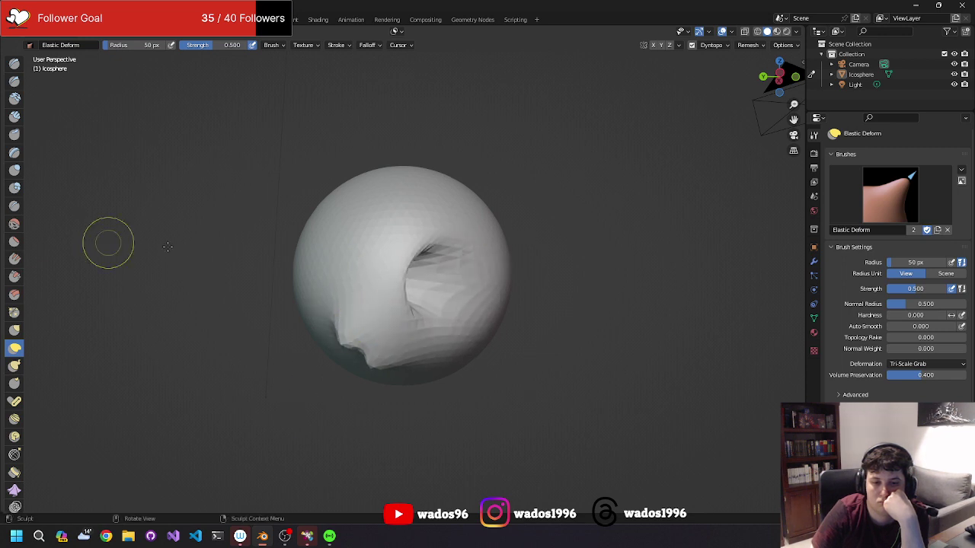
mouse_move(441, 278)
middle_down()
mouse_move(394, 271)
mouse_move(483, 277)
middle_up()
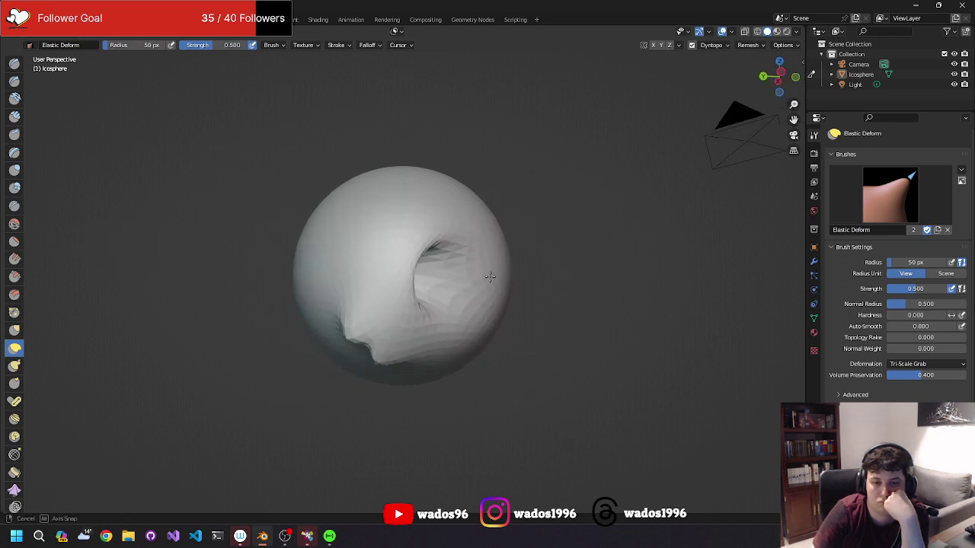
key(ctrl+z)
key(ctrl+z)
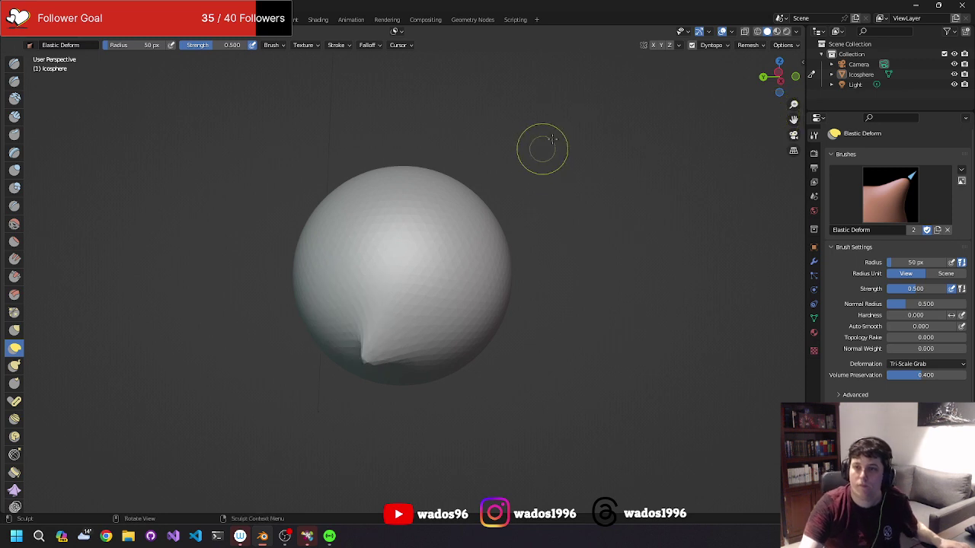
key(ctrl+z)
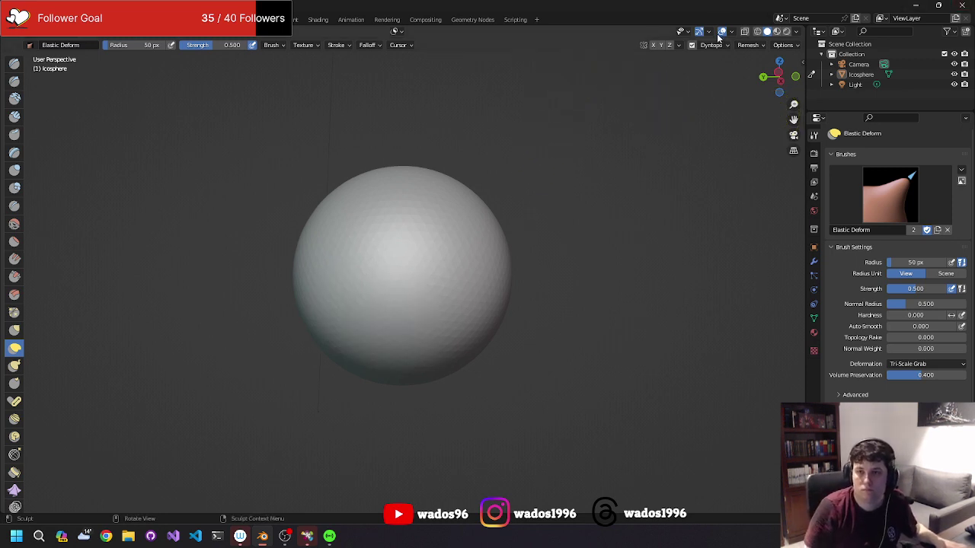
Look through the gizmo, overlay, shading and Remesh popovers, leaving Use Deform Only unchecked.
click(711, 32)
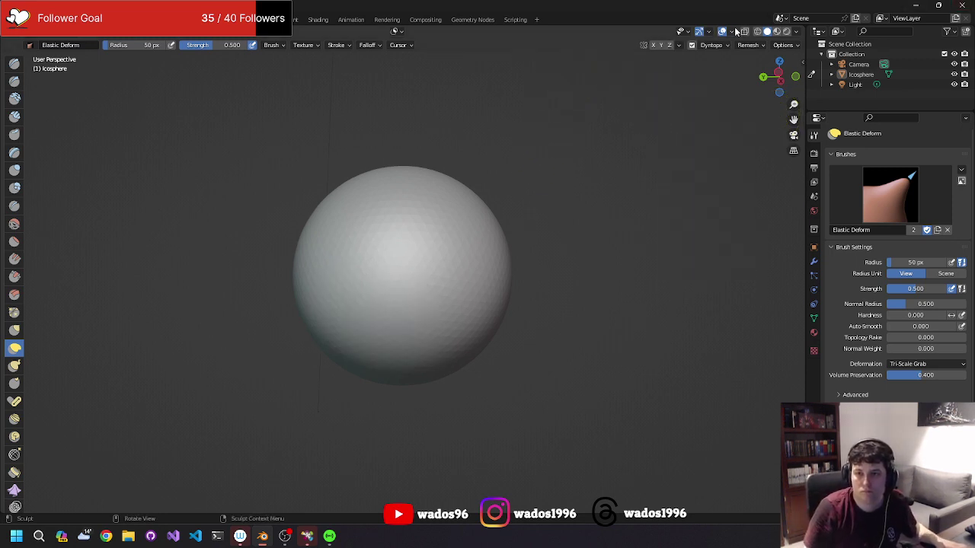
click(733, 32)
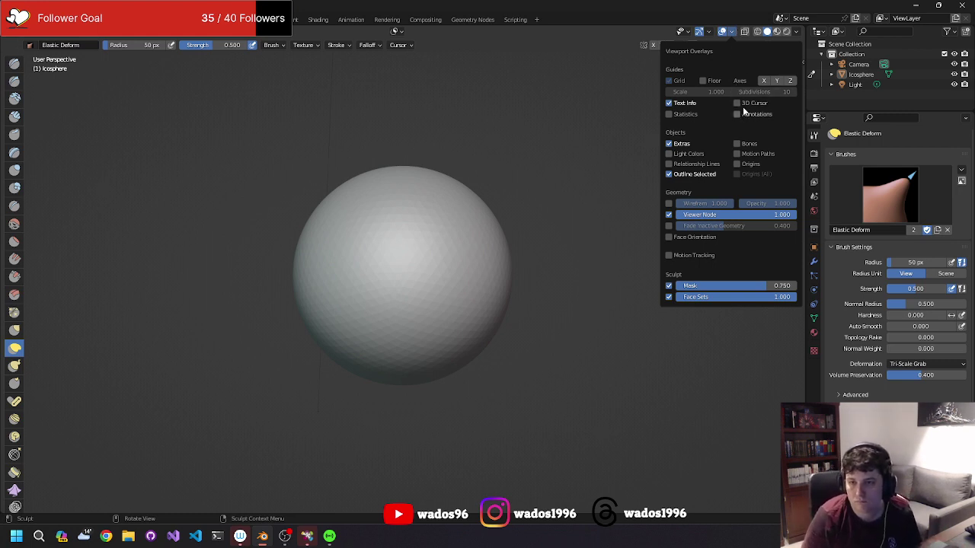
click(796, 32)
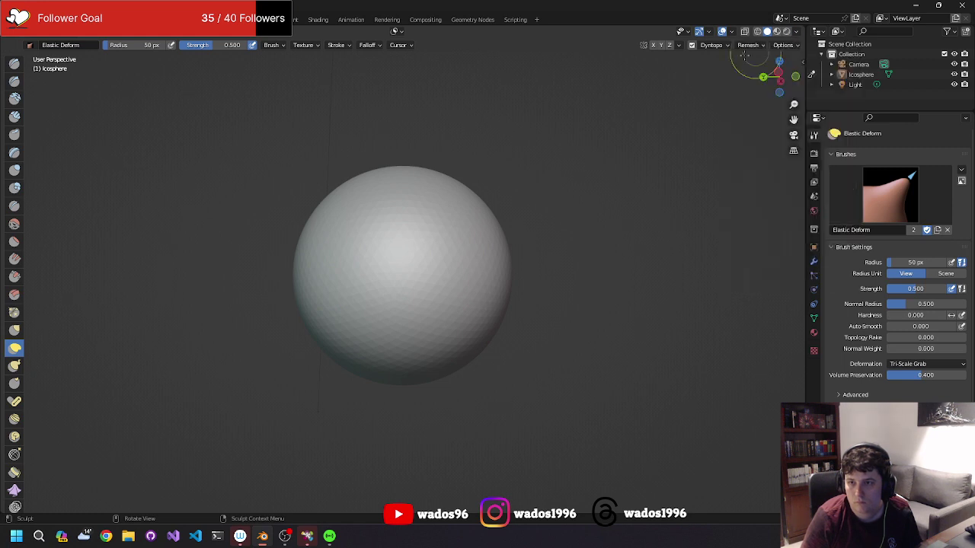
click(753, 45)
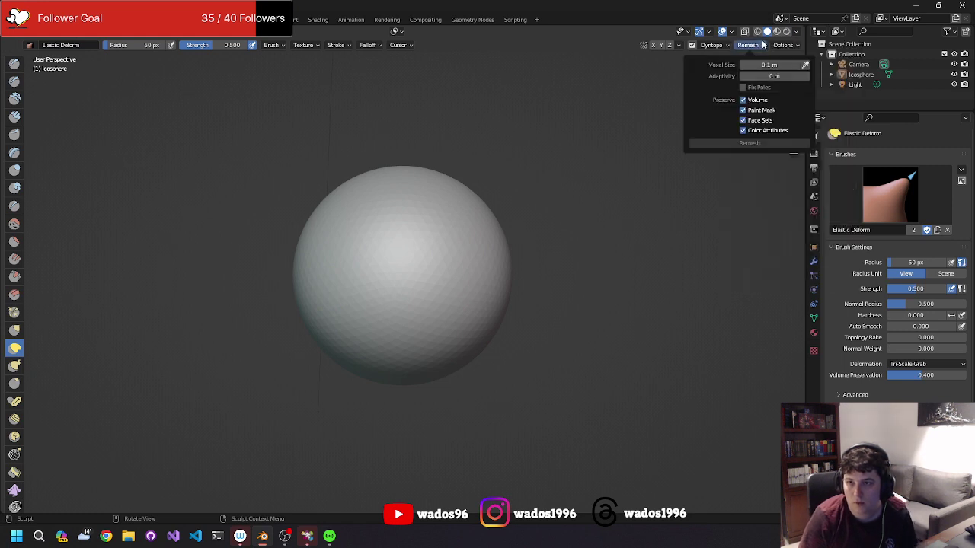
click(784, 46)
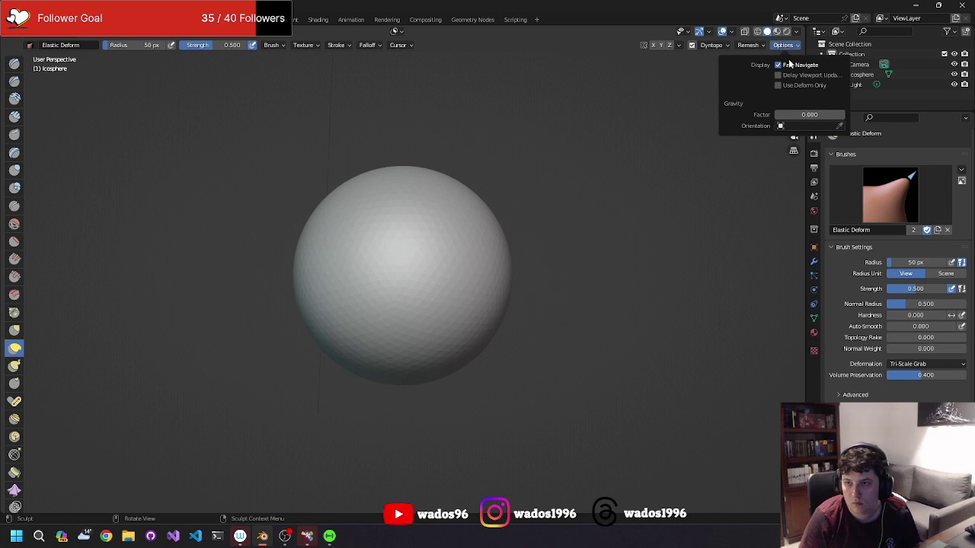
click(786, 86)
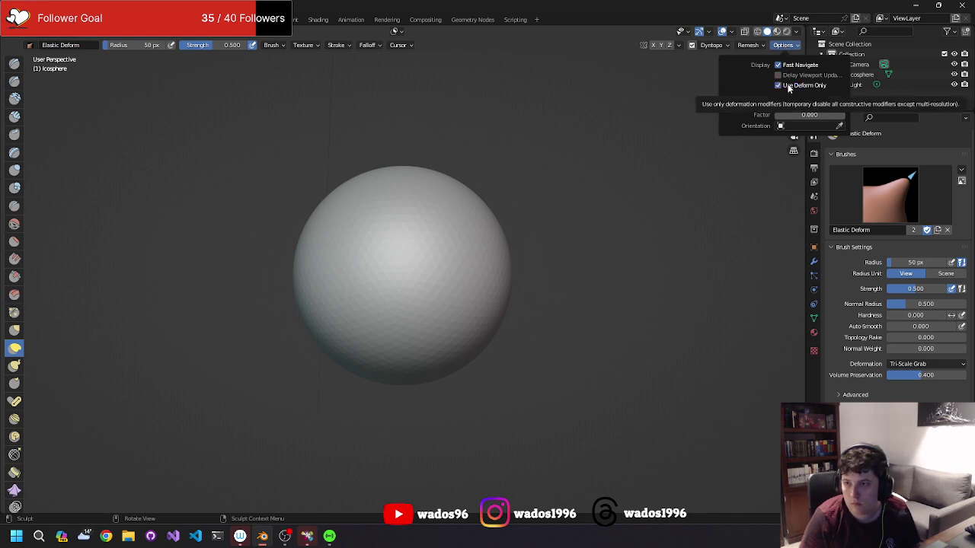
click(788, 88)
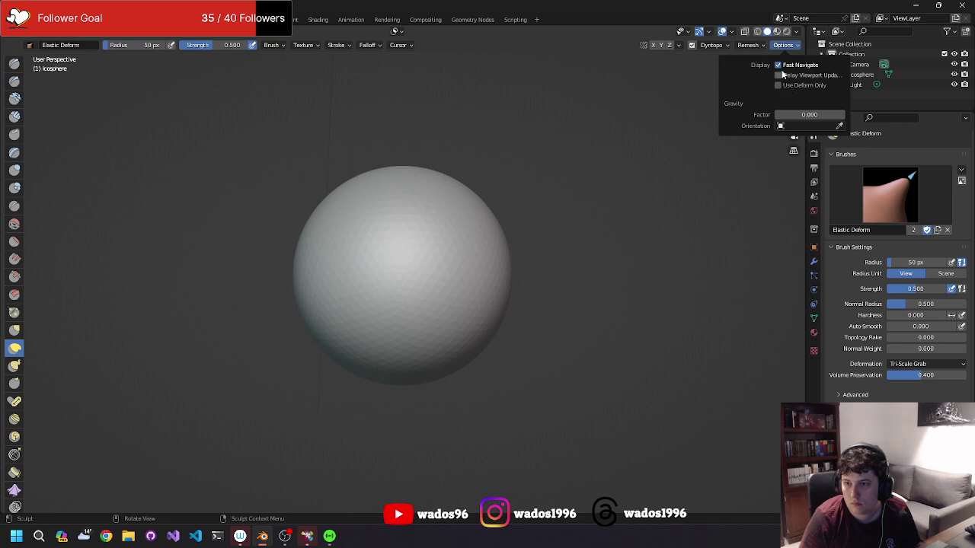
mouse_move(748, 45)
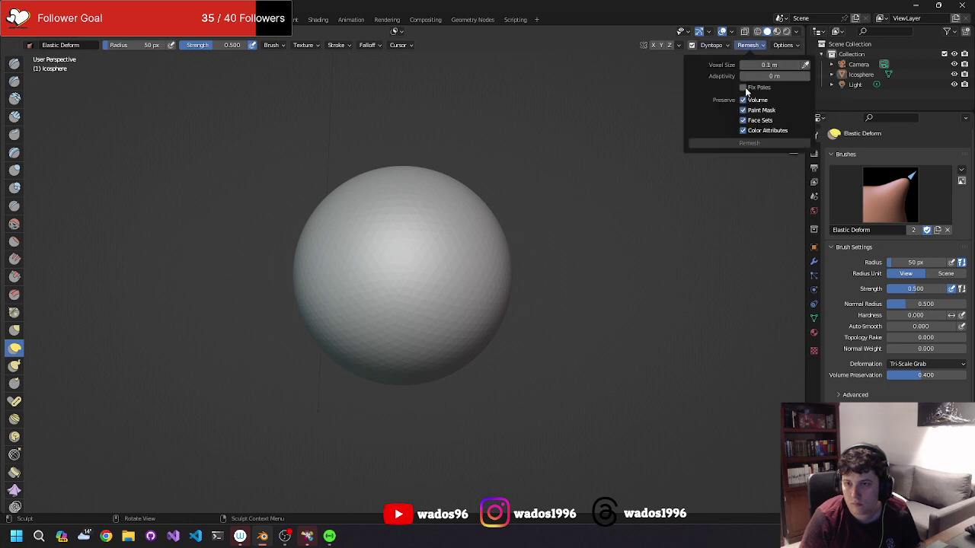
Review Dyntopo settings (12.00 px detail, Subdivide Collapse) and the Symmetry popover without changes.
click(712, 46)
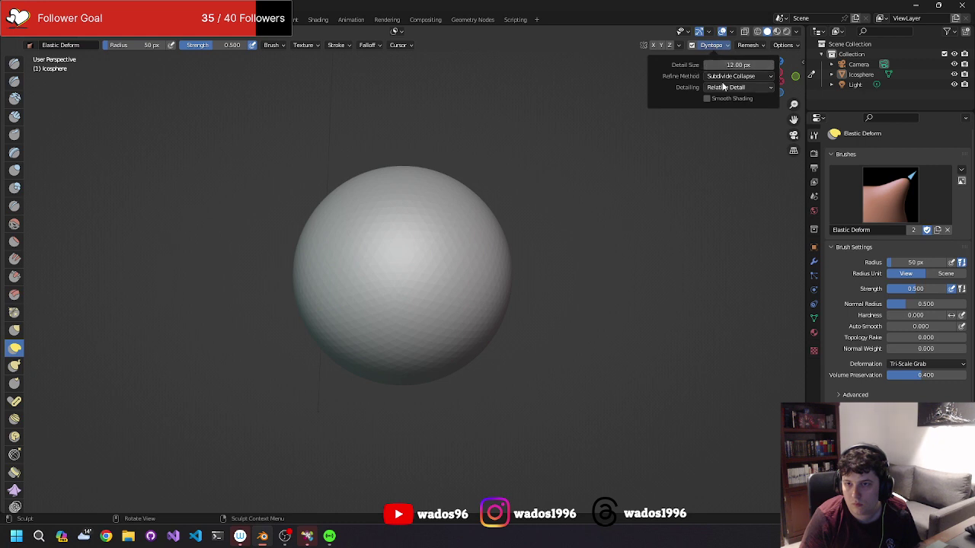
click(734, 86)
click(733, 76)
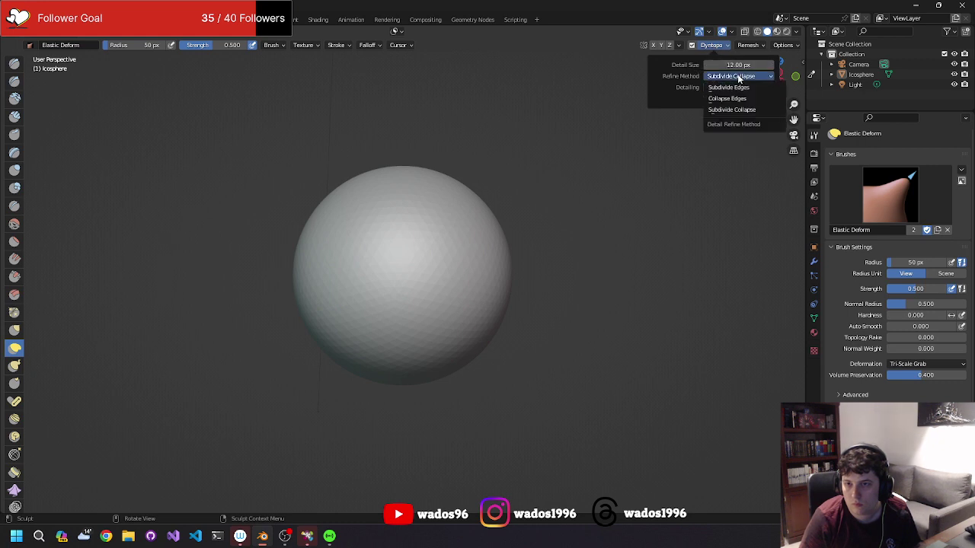
click(738, 77)
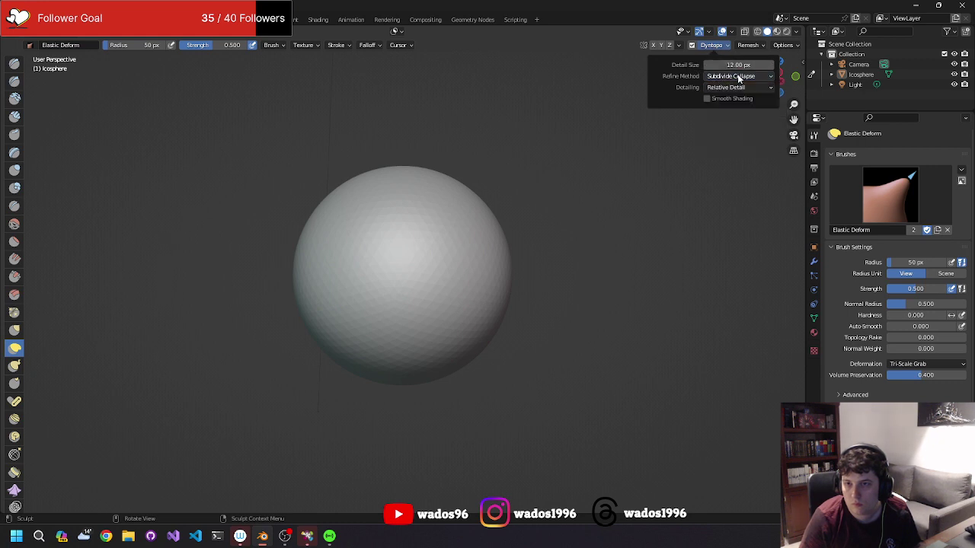
click(678, 45)
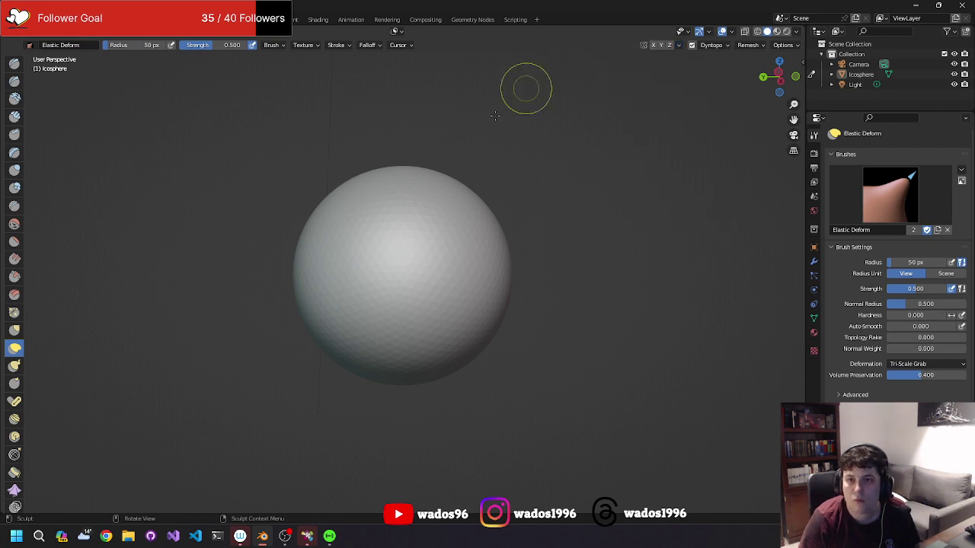
click(42, 31)
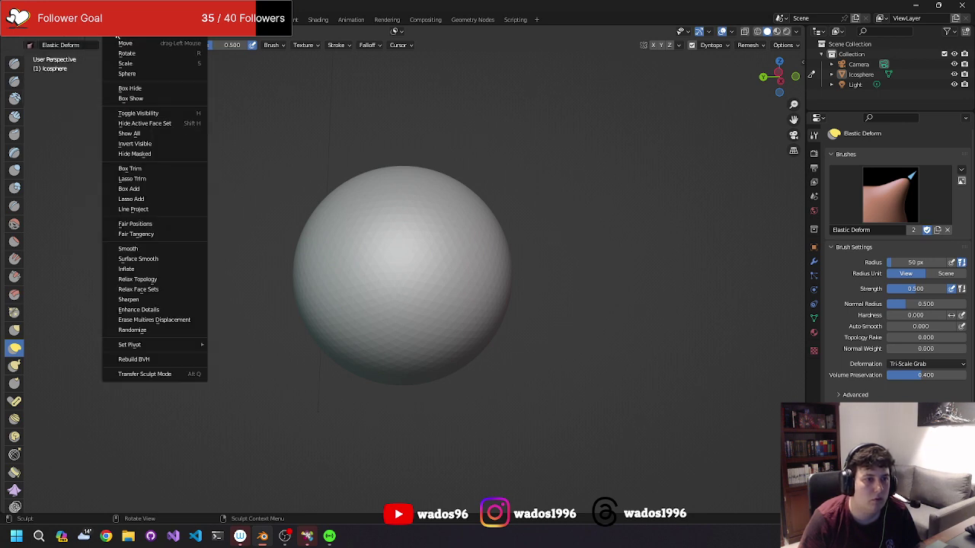
Browse the Sculpt menu and the brush name field without applying anything.
click(122, 30)
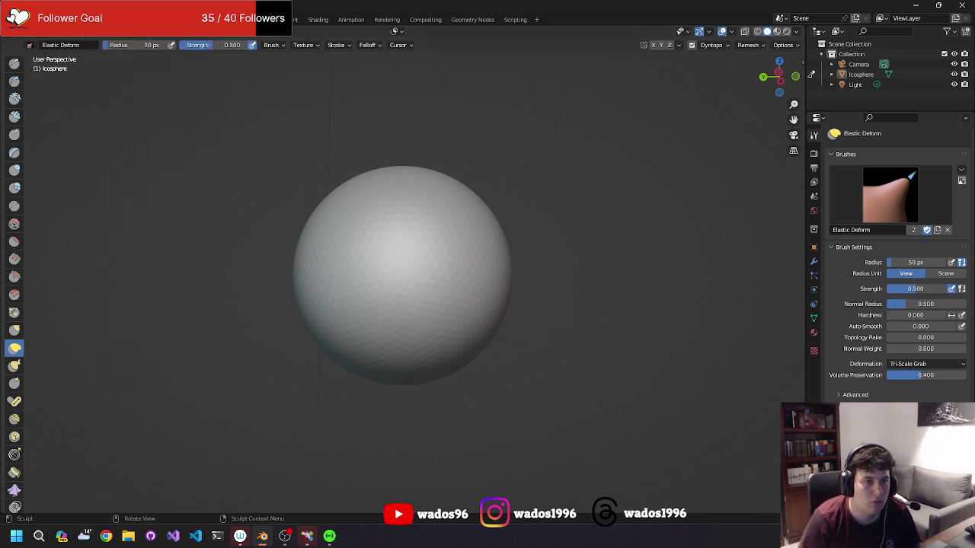
click(156, 32)
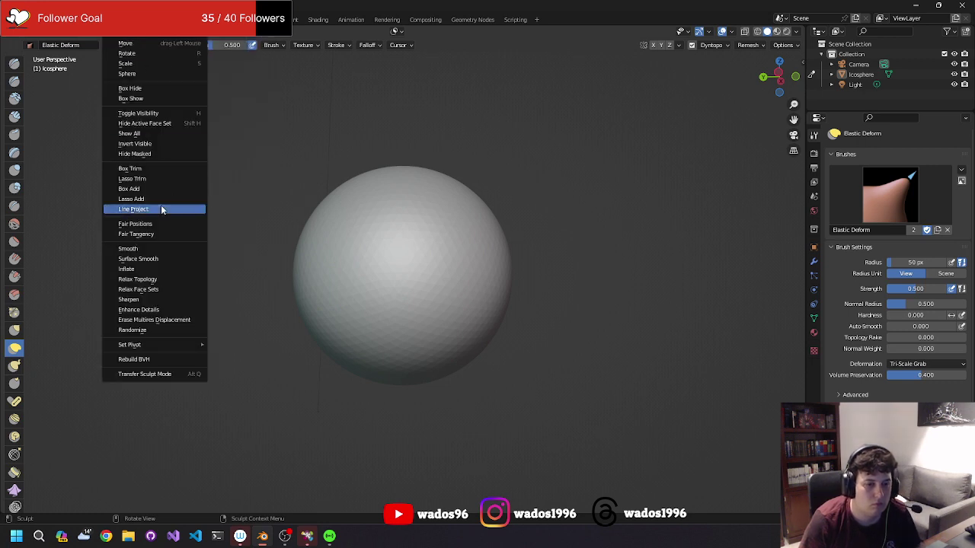
mouse_move(152, 344)
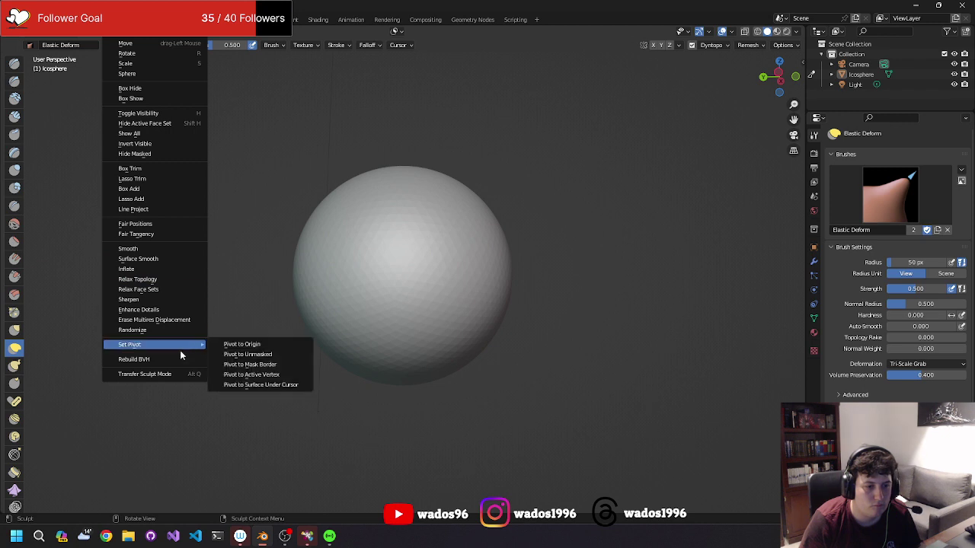
click(171, 125)
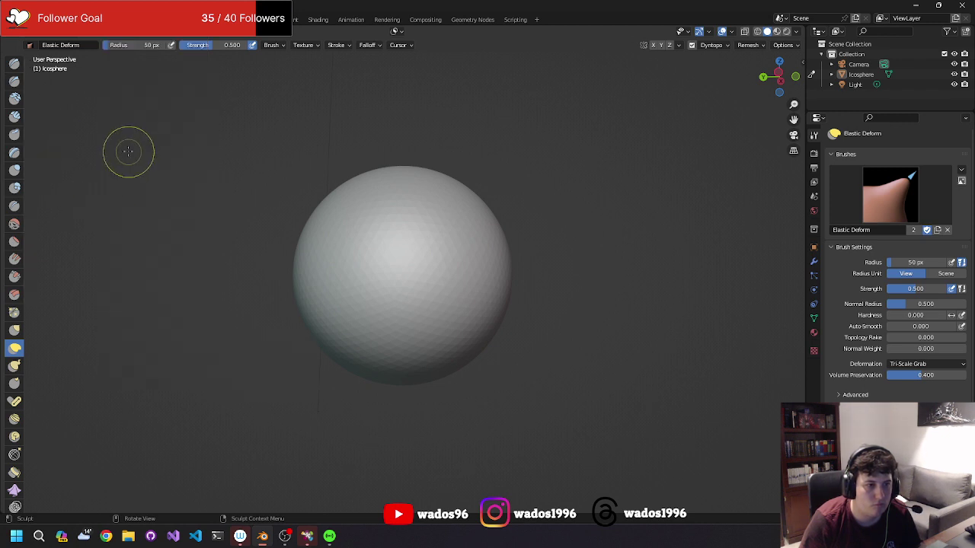
click(48, 45)
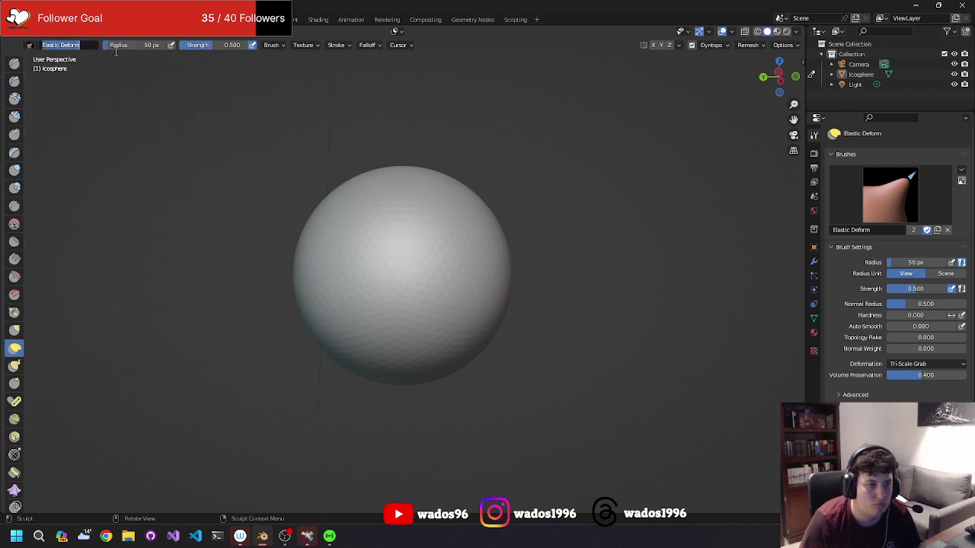
Keep Tri-Scale Grab as the brush deformation, check Stroke settings, then bring up Auto-Masking.
click(284, 45)
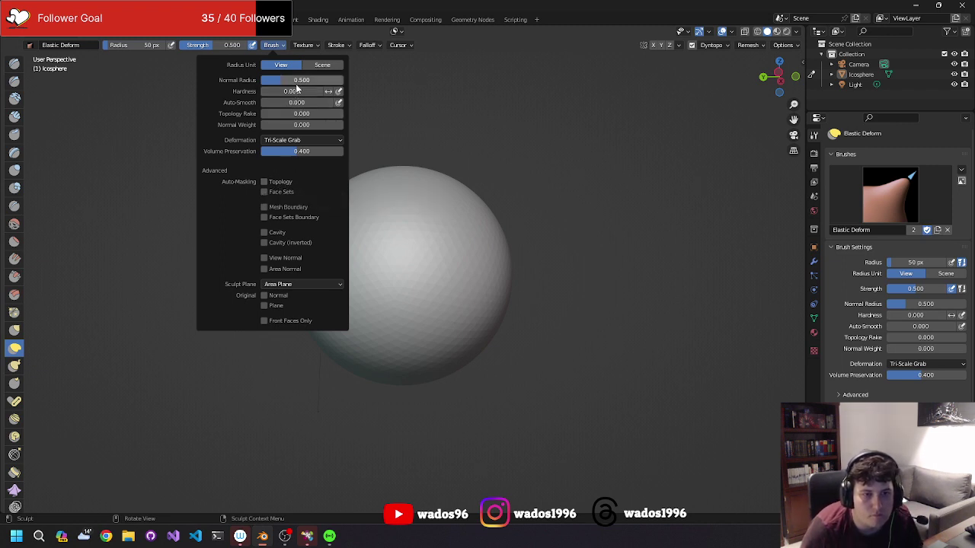
click(297, 140)
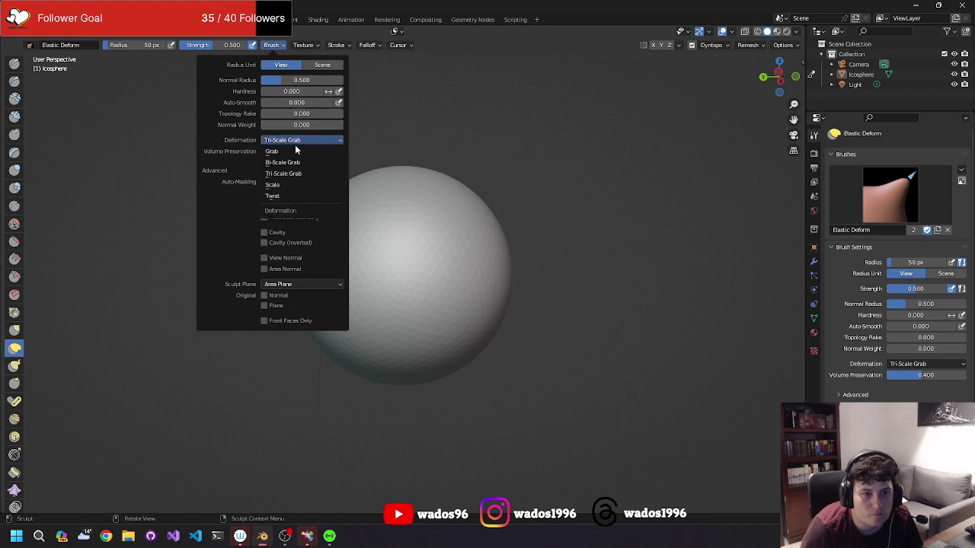
click(327, 134)
click(296, 47)
mouse_move(336, 45)
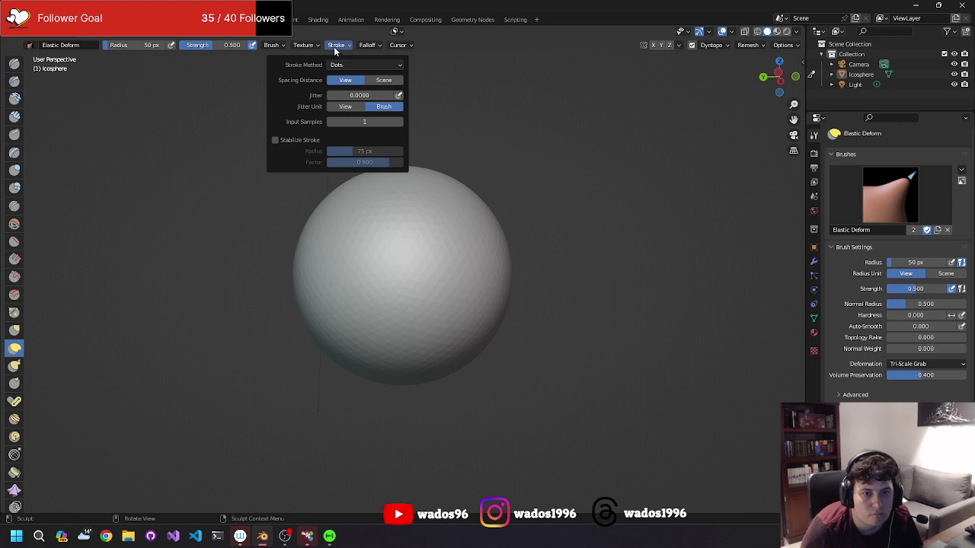
click(402, 32)
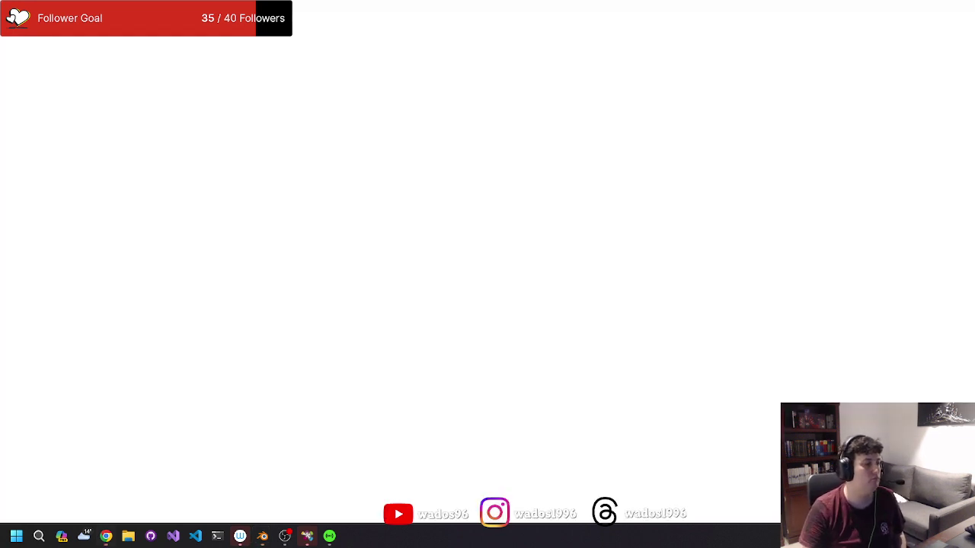
key(alt+Tab)
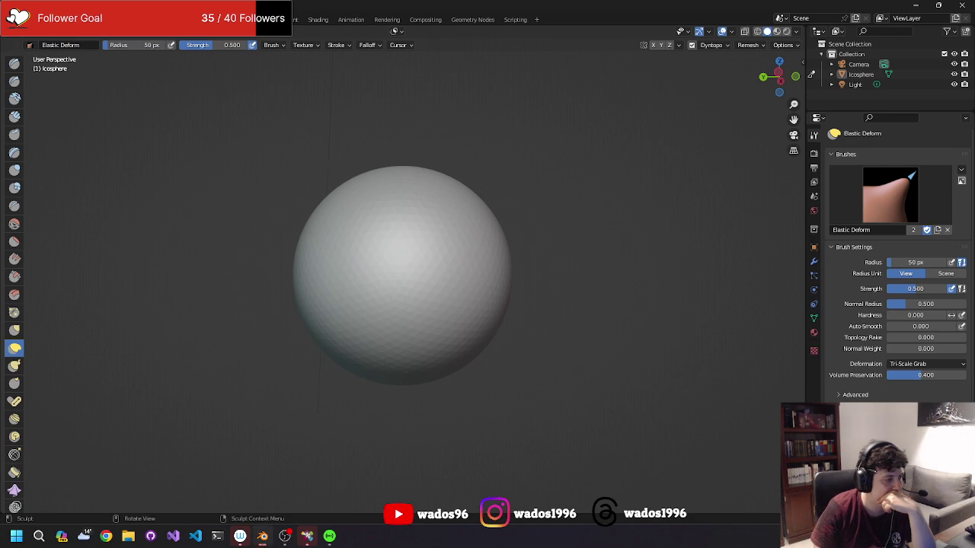
key(super+d)
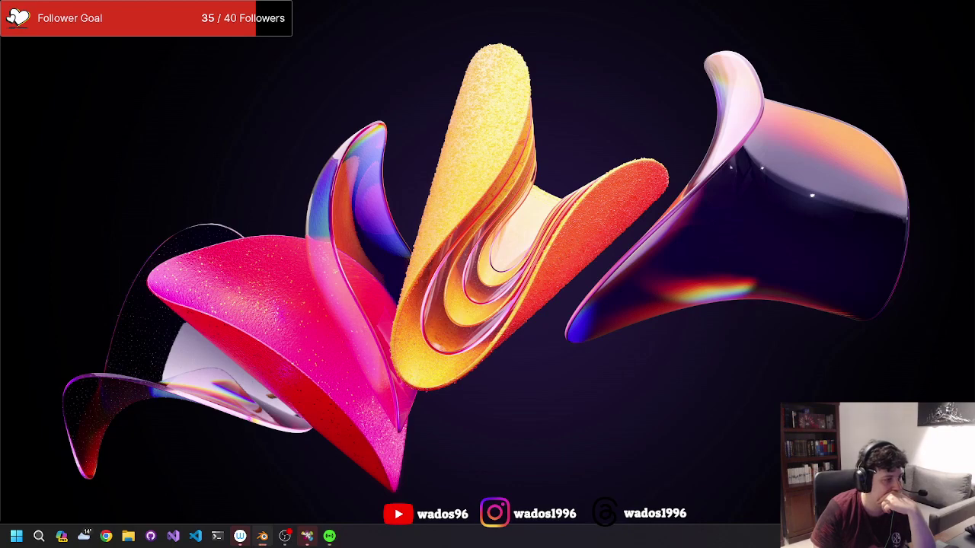
key(super+d)
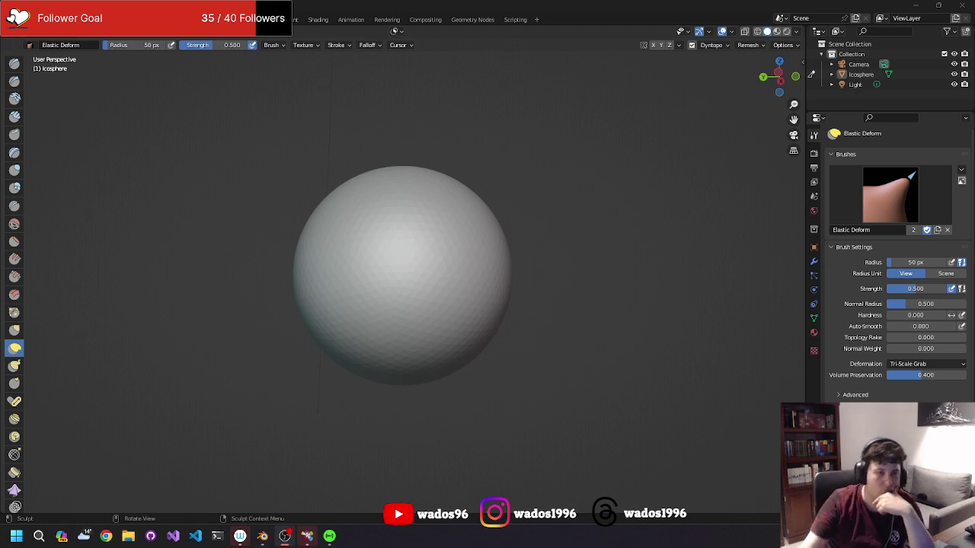
mouse_move(494, 224)
middle_down()
mouse_move(484, 253)
mouse_move(396, 226)
middle_up()
right_click(479, 255)
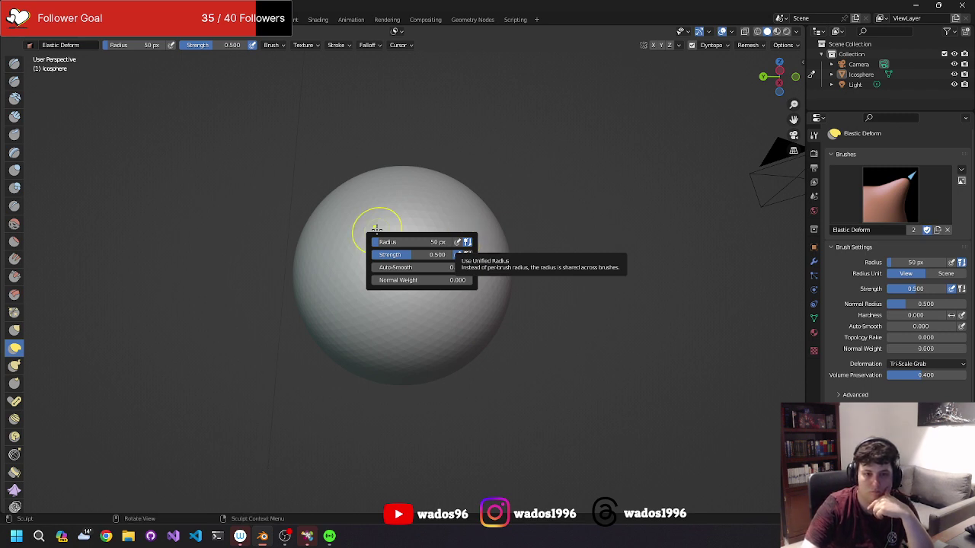
key(Escape)
click(269, 265)
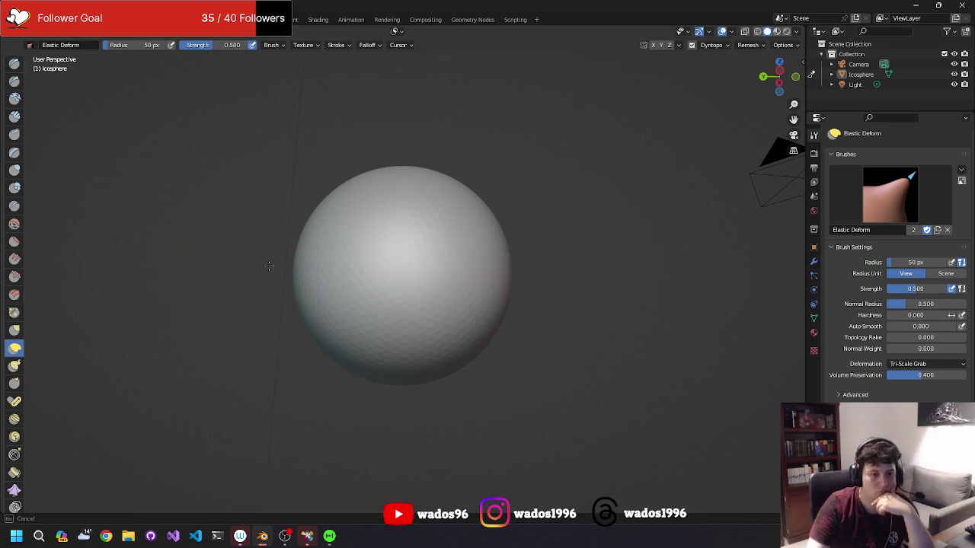
right_click(106, 294)
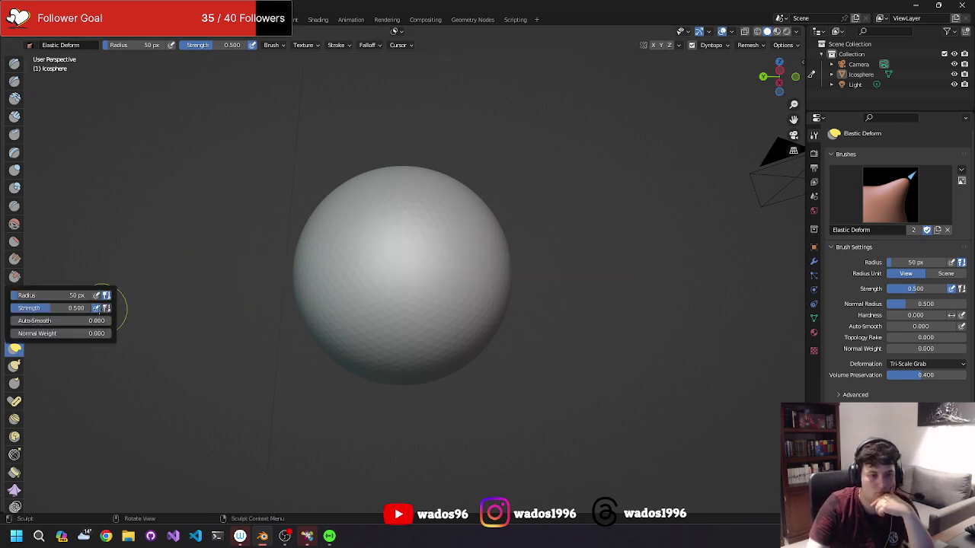
right_click(222, 281)
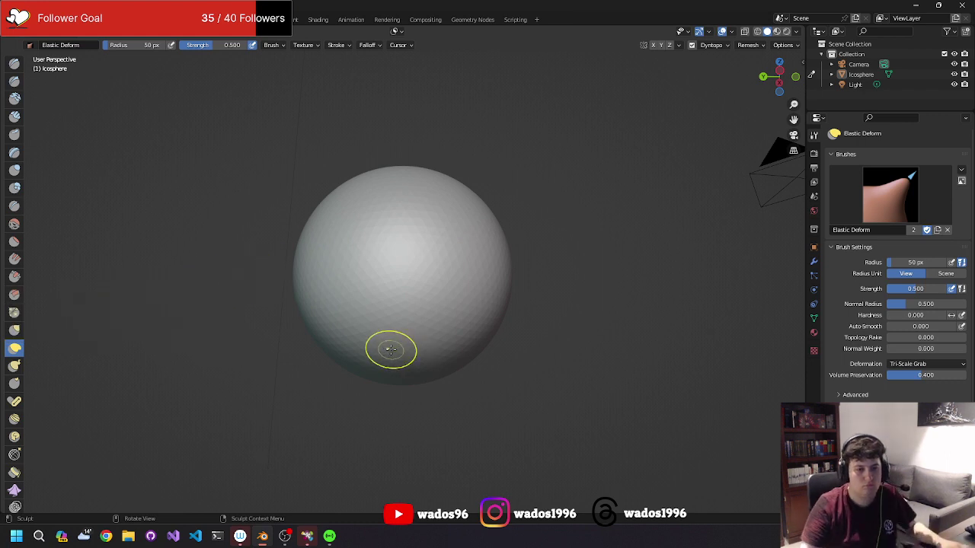
scroll(457, 313, up, 4)
scroll(429, 263, down, 4)
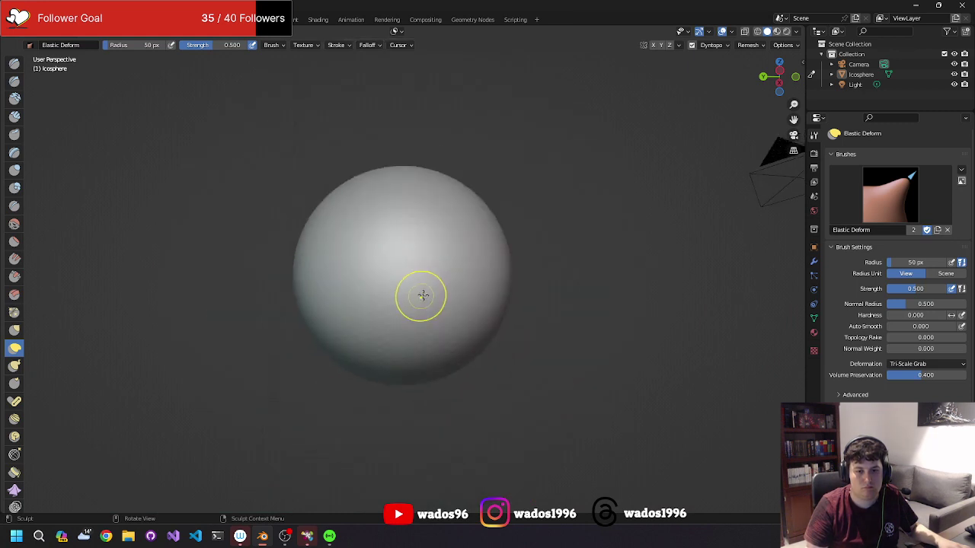
scroll(419, 294, down, 4)
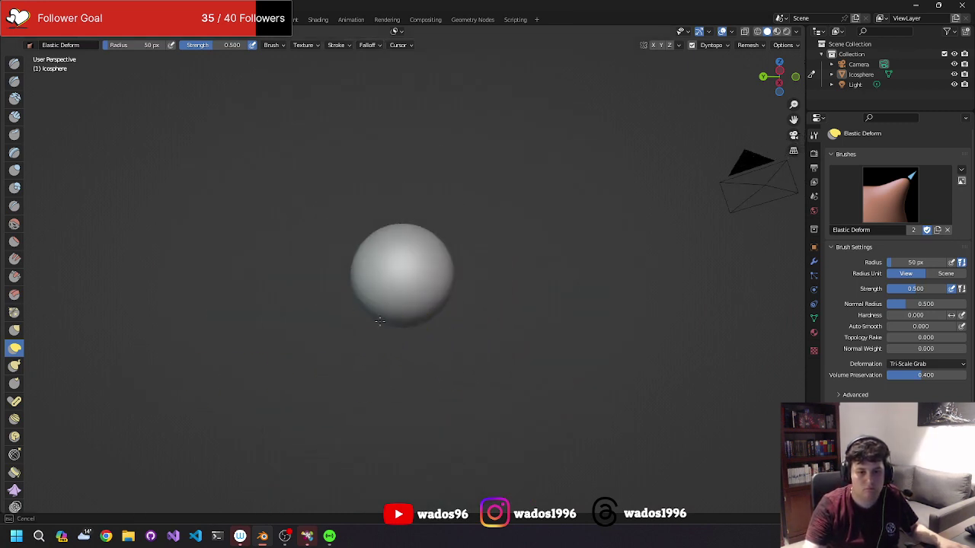
Pull the sphere's lower part down-left into a bulge and stretch its lower right.
mouse_move(381, 322)
mouse_down()
mouse_move(348, 344)
mouse_move(428, 341)
mouse_move(412, 349)
mouse_up()
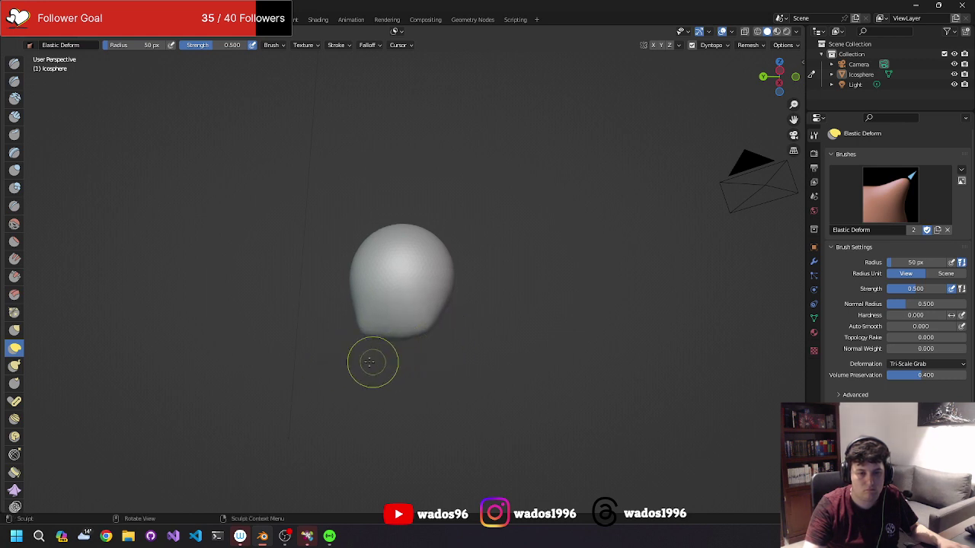
mouse_move(374, 339)
middle_down()
mouse_move(325, 362)
mouse_move(412, 363)
mouse_move(367, 369)
mouse_move(358, 358)
middle_up()
mouse_move(383, 331)
mouse_down()
mouse_move(352, 308)
mouse_move(331, 321)
mouse_up()
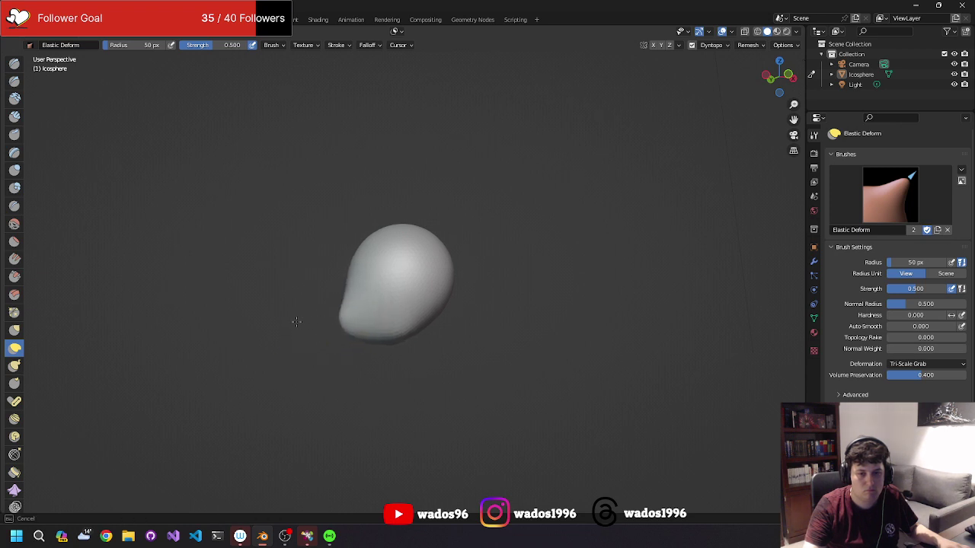
mouse_move(387, 328)
middle_down()
mouse_move(614, 344)
mouse_move(529, 333)
middle_up()
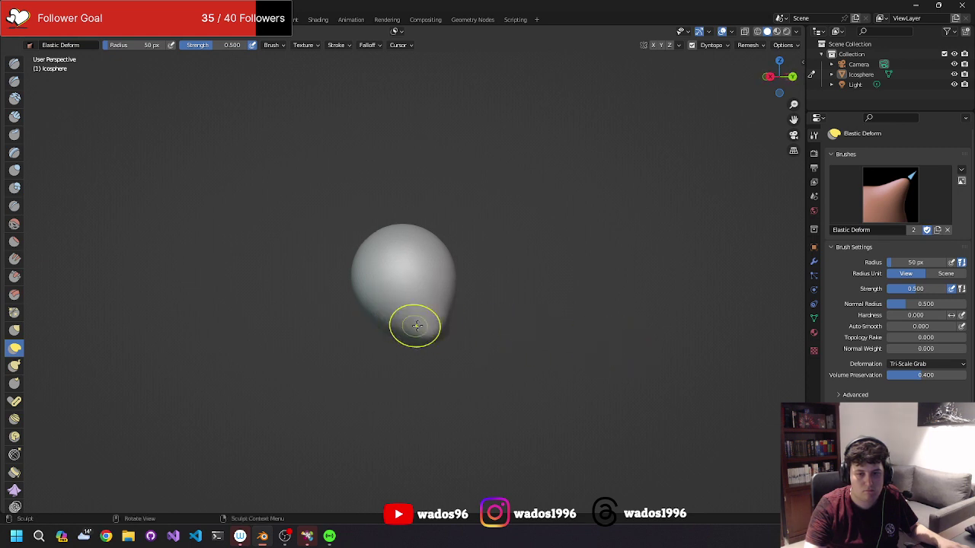
drag(414, 322, 450, 348)
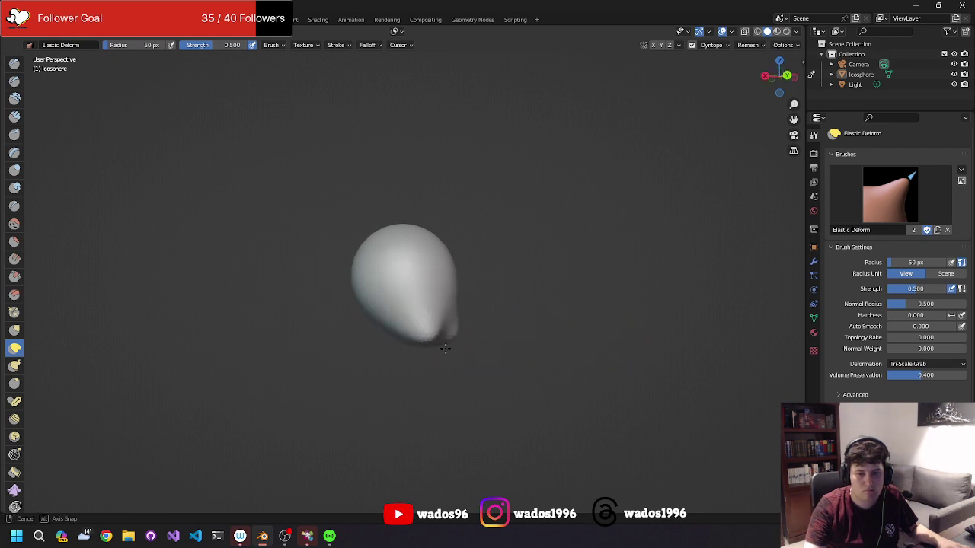
mouse_move(450, 348)
middle_down()
mouse_move(390, 354)
mouse_move(399, 332)
middle_up()
Draw the sphere's bottom out into a narrow teardrop point.
drag(398, 333, 396, 374)
drag(406, 333, 441, 347)
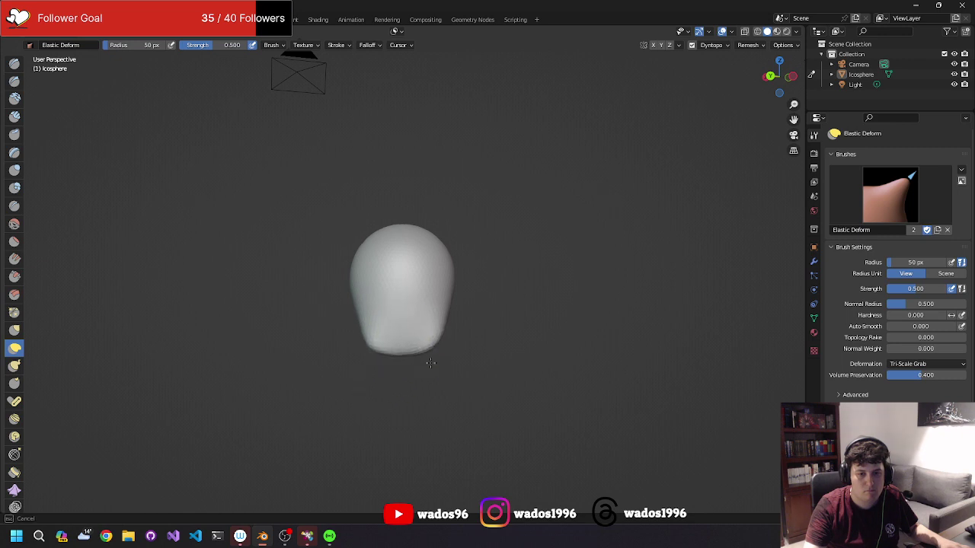
middle_drag(442, 347, 480, 346)
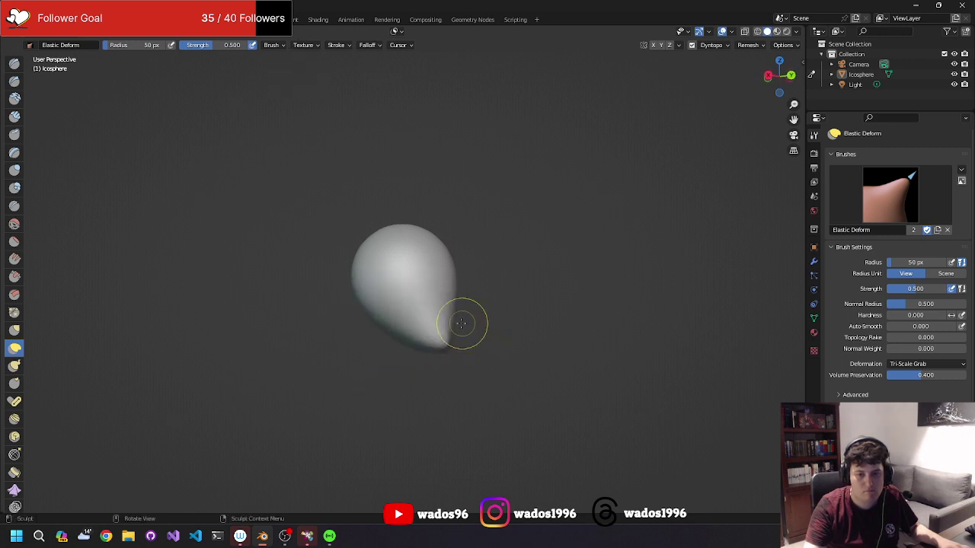
mouse_move(463, 327)
mouse_down()
mouse_move(444, 321)
mouse_move(456, 295)
mouse_up()
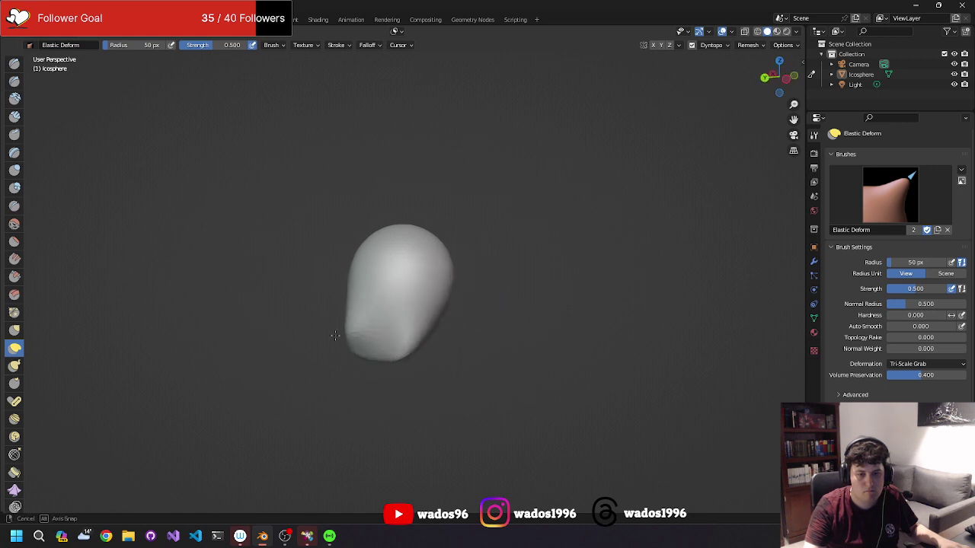
middle_drag(468, 305, 373, 325)
drag(347, 323, 343, 344)
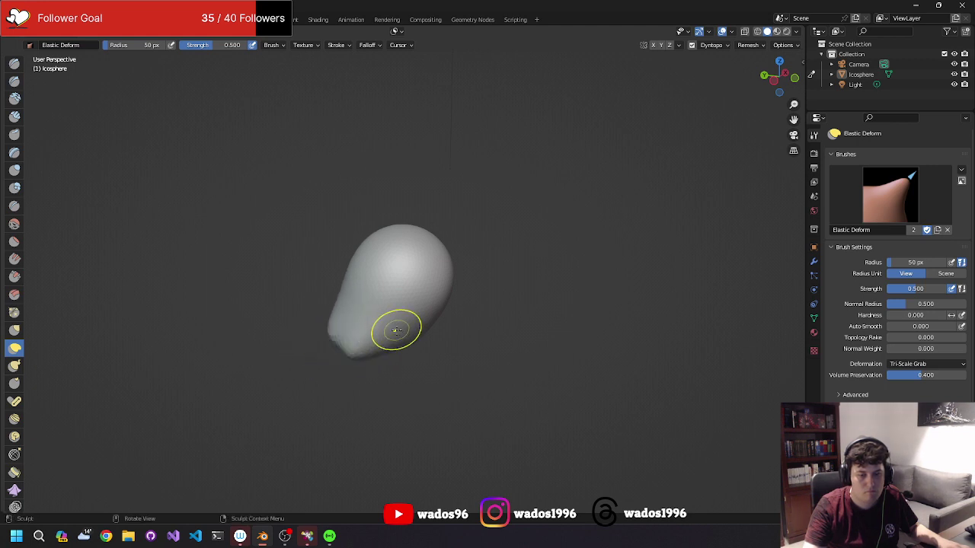
Pull the teardrop tip inward and downward, cancelling a stray stretch of the side.
middle_drag(391, 326, 599, 320)
drag(521, 313, 344, 311)
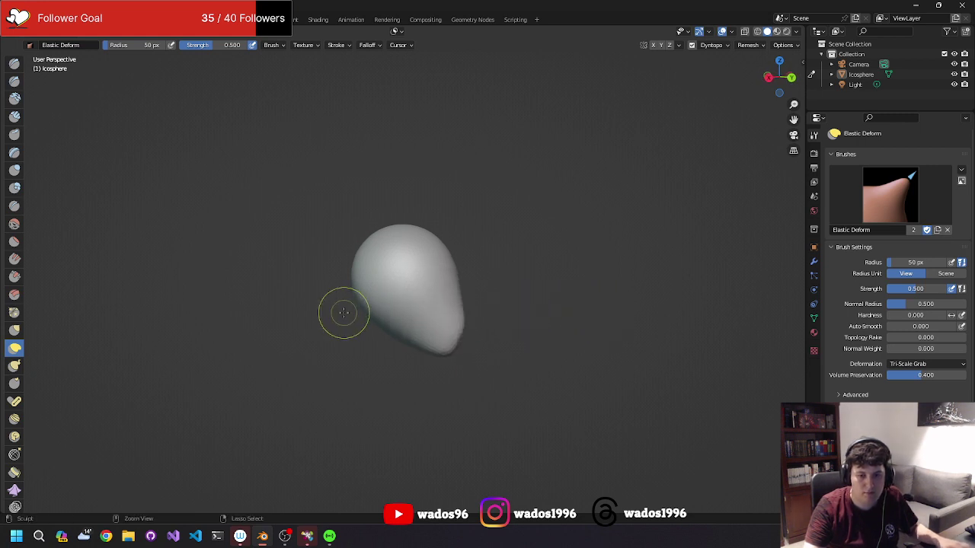
mouse_move(355, 324)
middle_down()
mouse_move(346, 295)
mouse_move(391, 321)
middle_up()
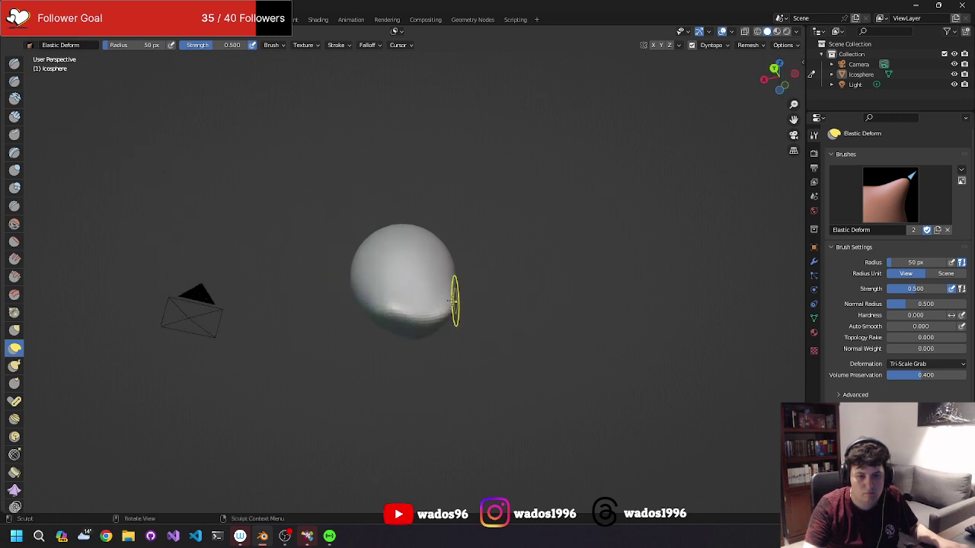
scroll(584, 235, up, 3)
middle_drag(583, 236, 581, 262)
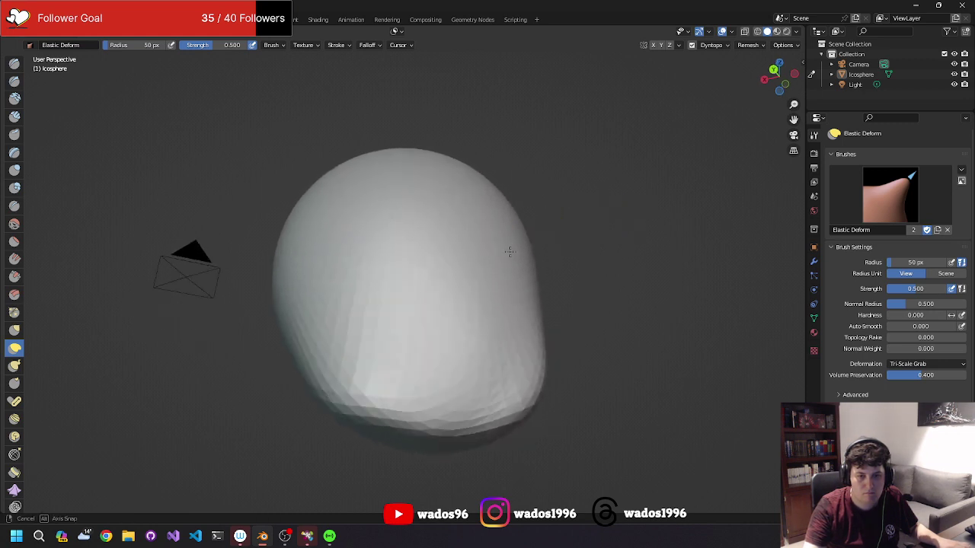
drag(529, 373, 616, 394)
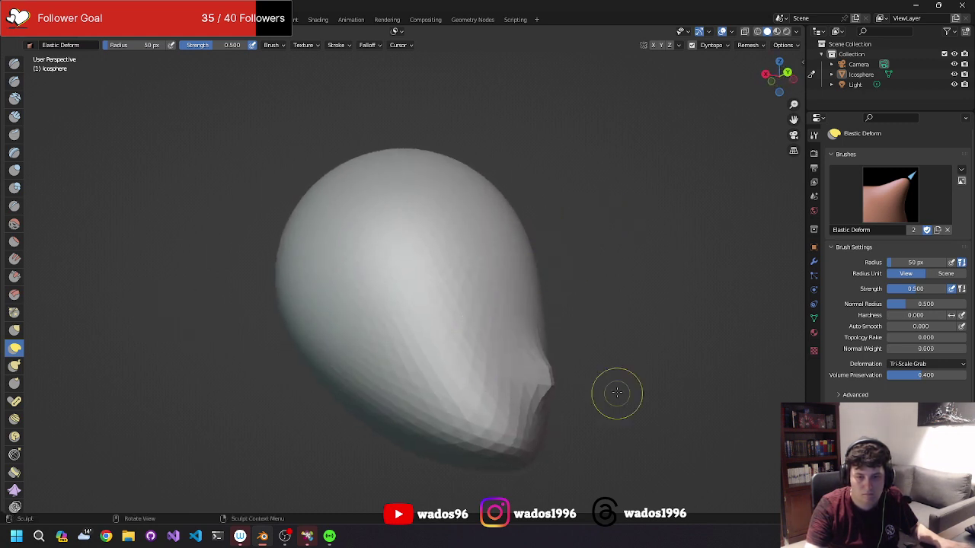
key(Escape)
Bulge the egg's lower-right side and draw its lower-left tip out to a point.
drag(539, 372, 464, 335)
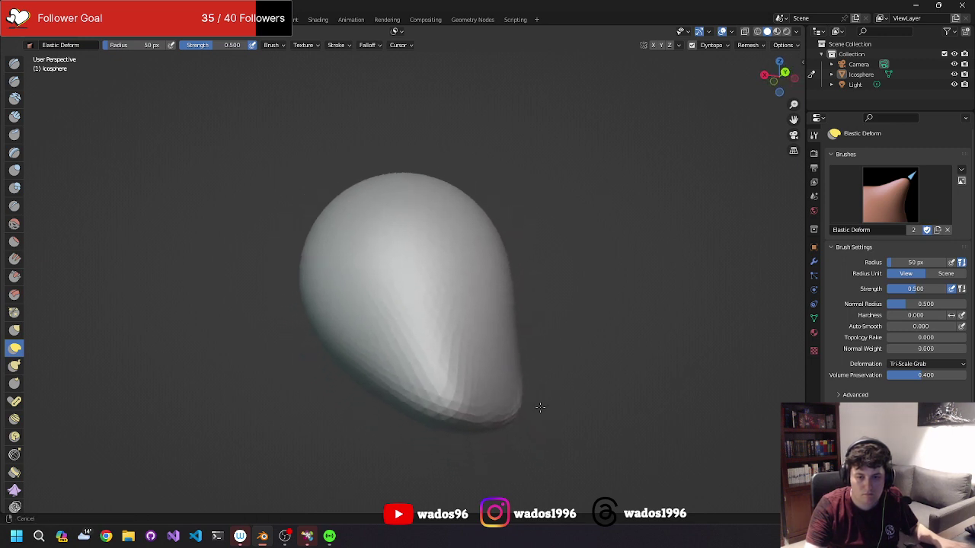
middle_drag(533, 365, 570, 399)
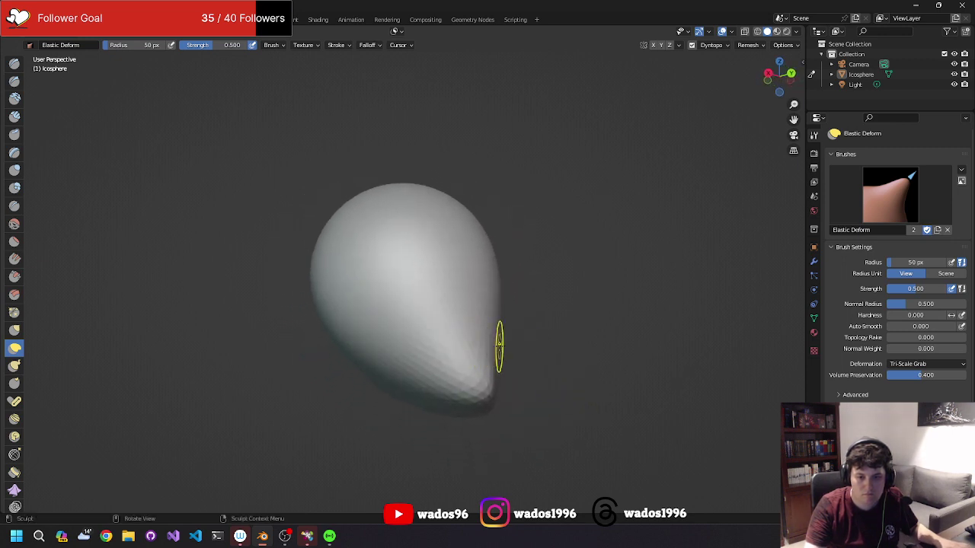
drag(498, 348, 522, 354)
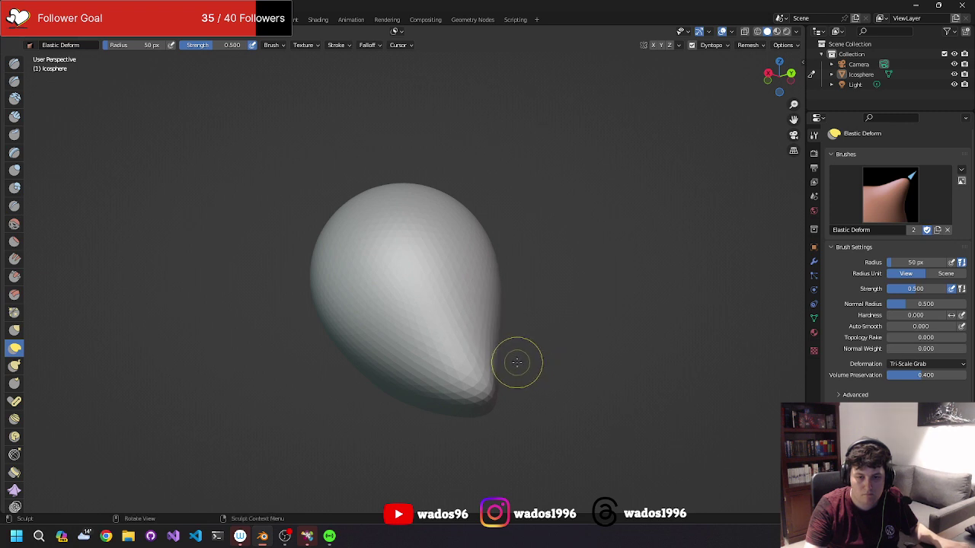
middle_drag(535, 364, 556, 386)
key(Escape)
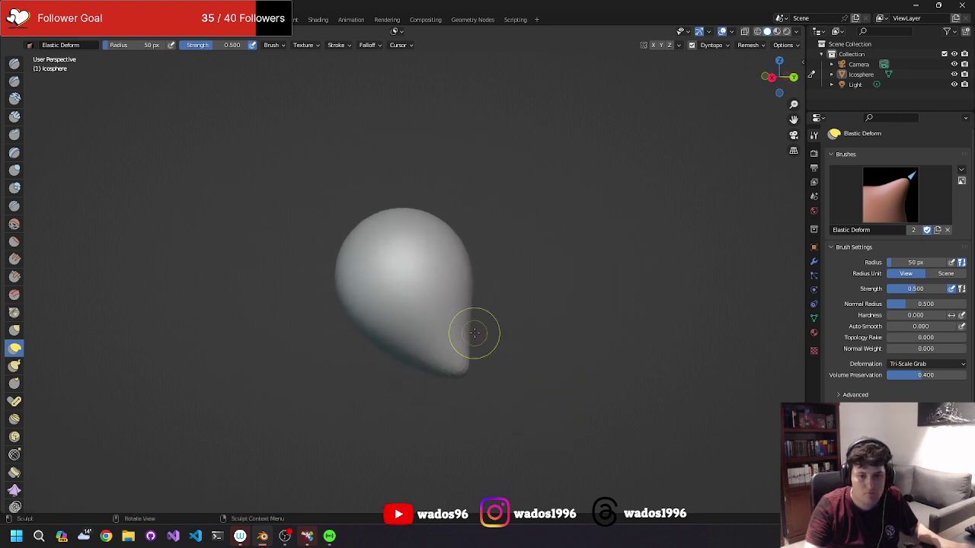
middle_drag(472, 333, 332, 352)
mouse_move(336, 343)
mouse_down()
mouse_move(350, 325)
mouse_move(370, 338)
mouse_up()
Deform the egg's lower tip and pull its lower part outward.
mouse_move(355, 341)
middle_down()
mouse_move(529, 331)
mouse_move(465, 336)
middle_up()
mouse_move(465, 335)
mouse_down()
mouse_move(453, 337)
mouse_move(488, 353)
mouse_move(457, 353)
mouse_up()
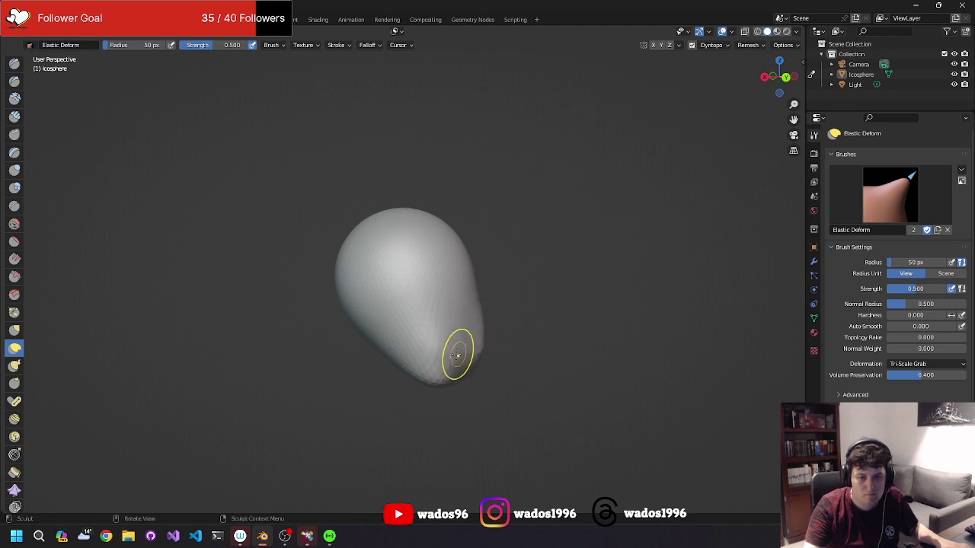
mouse_move(457, 358)
middle_down()
mouse_move(326, 363)
mouse_move(550, 363)
middle_up()
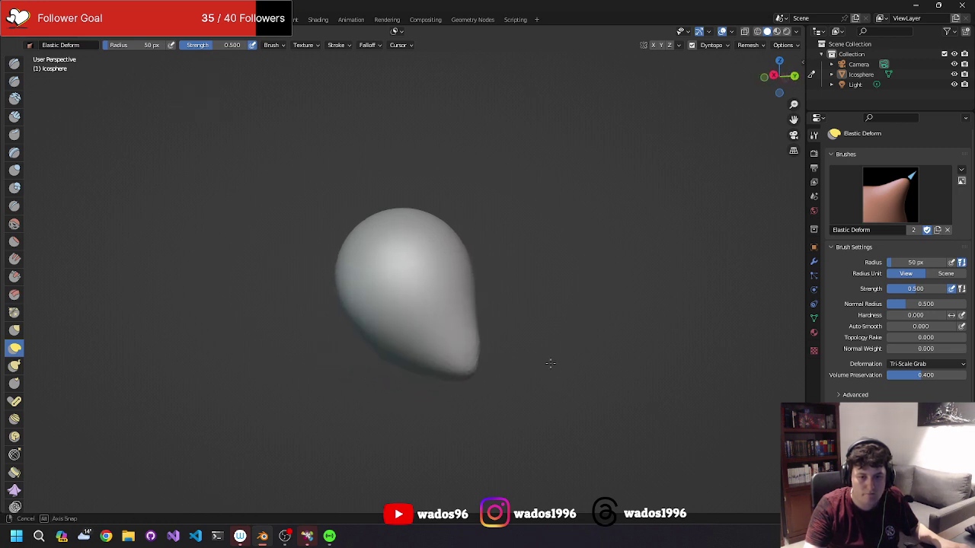
mouse_move(473, 373)
middle_down()
mouse_move(364, 375)
mouse_move(374, 355)
middle_up()
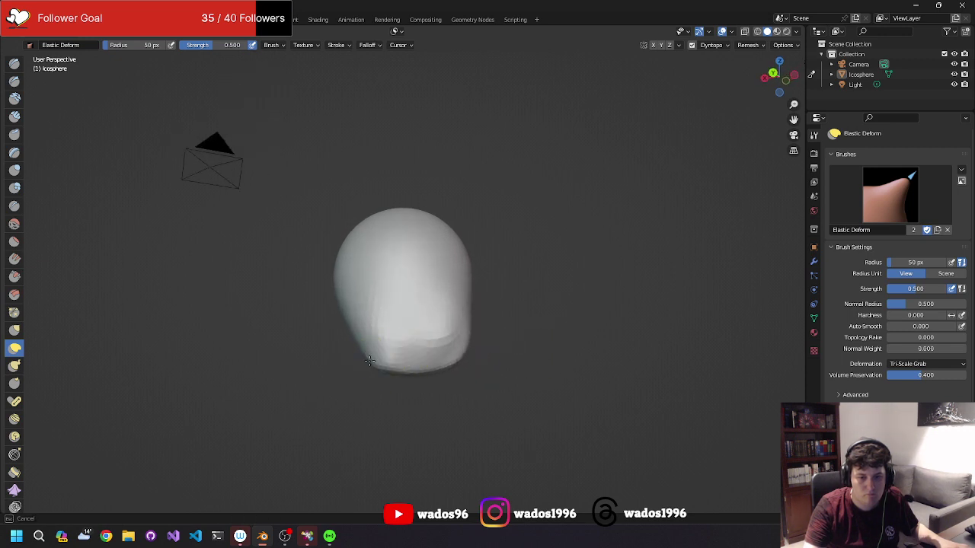
drag(389, 358, 472, 361)
mouse_move(446, 359)
middle_down()
mouse_move(311, 356)
mouse_move(550, 361)
mouse_move(549, 394)
mouse_move(528, 351)
mouse_move(577, 354)
middle_up()
Pull the egg's bottom tip downward into a chin and check it from several angles.
middle_drag(578, 338, 632, 282)
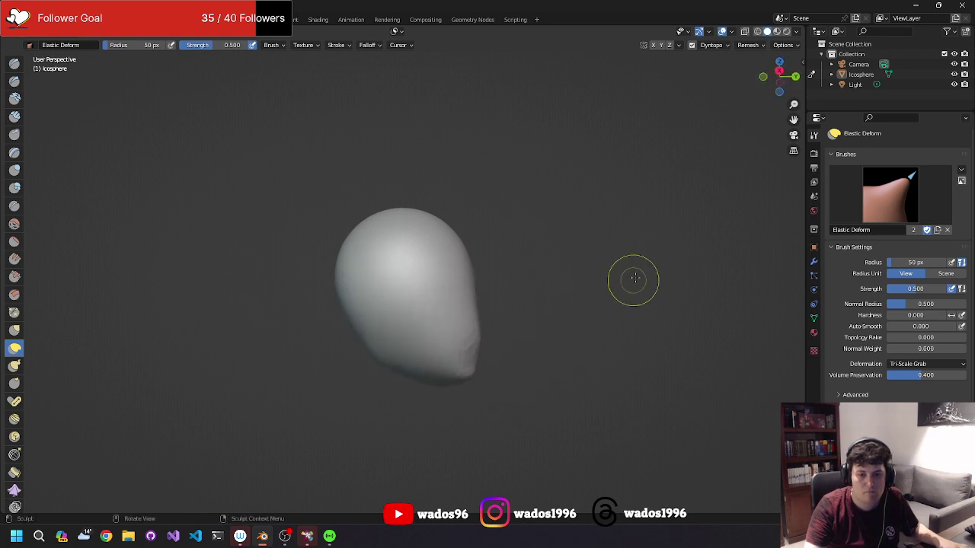
mouse_move(561, 301)
middle_down()
mouse_move(608, 288)
mouse_move(661, 318)
middle_up()
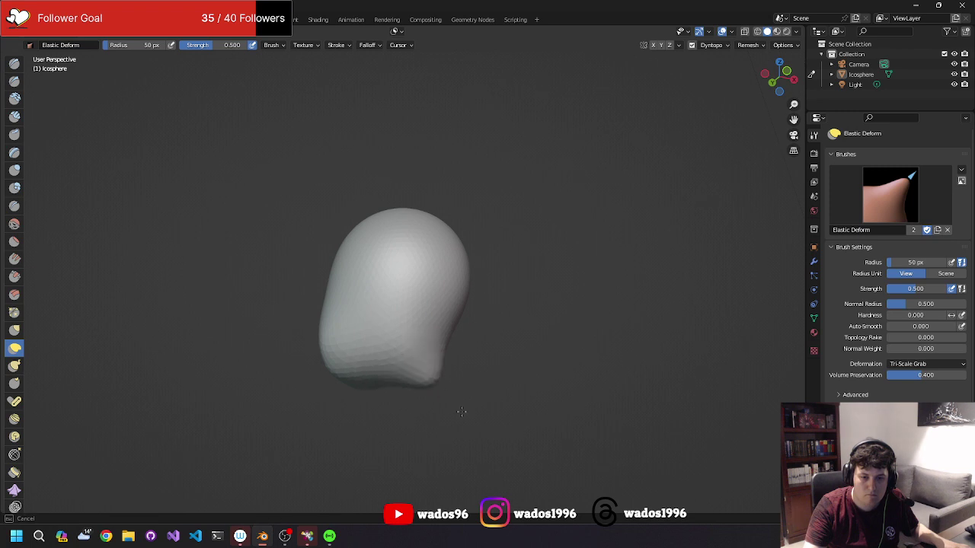
middle_drag(474, 399, 396, 383)
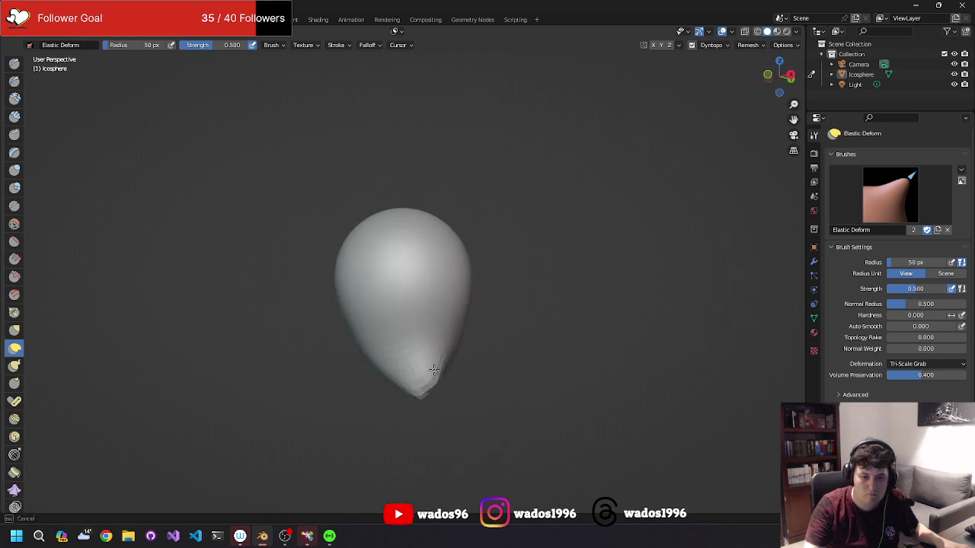
middle_drag(459, 456, 374, 376)
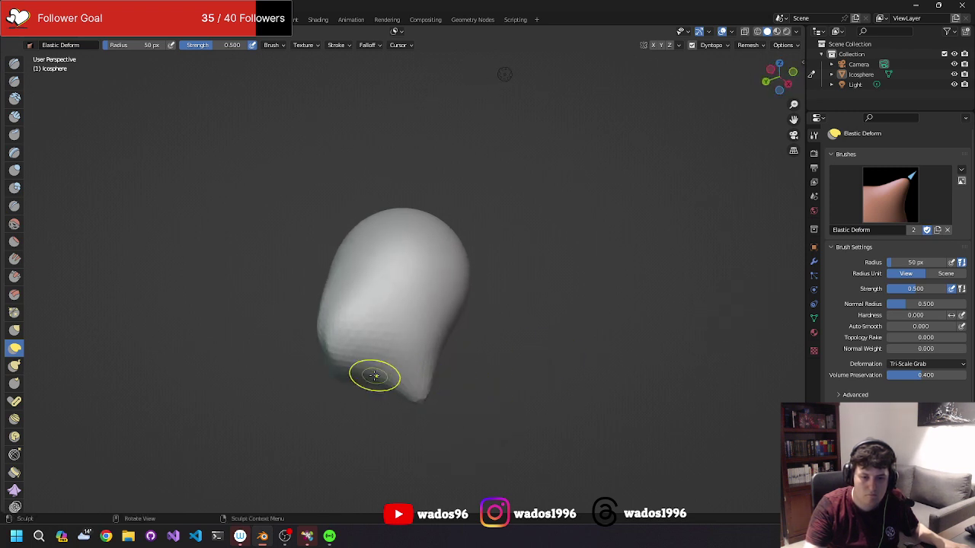
drag(404, 380, 432, 425)
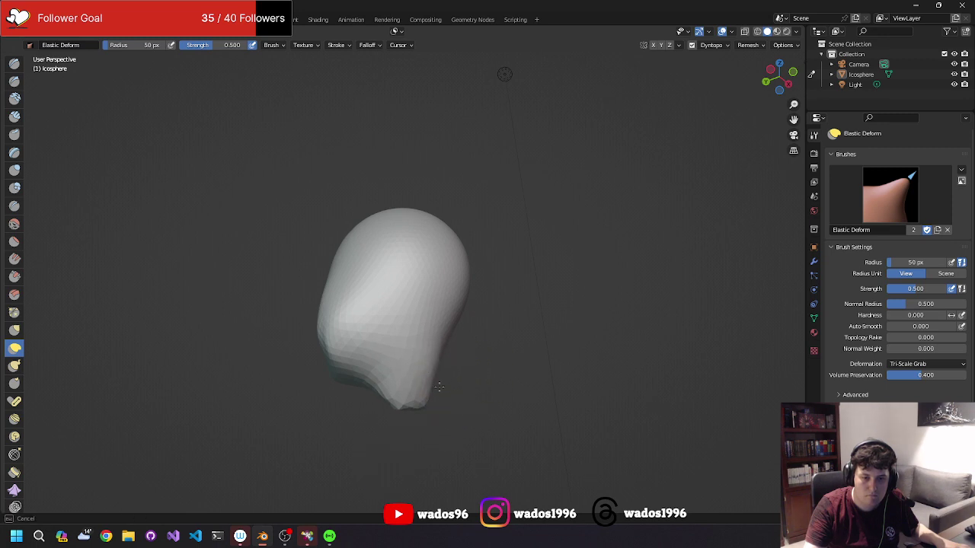
mouse_move(457, 431)
middle_down()
mouse_move(493, 381)
mouse_move(412, 375)
middle_up()
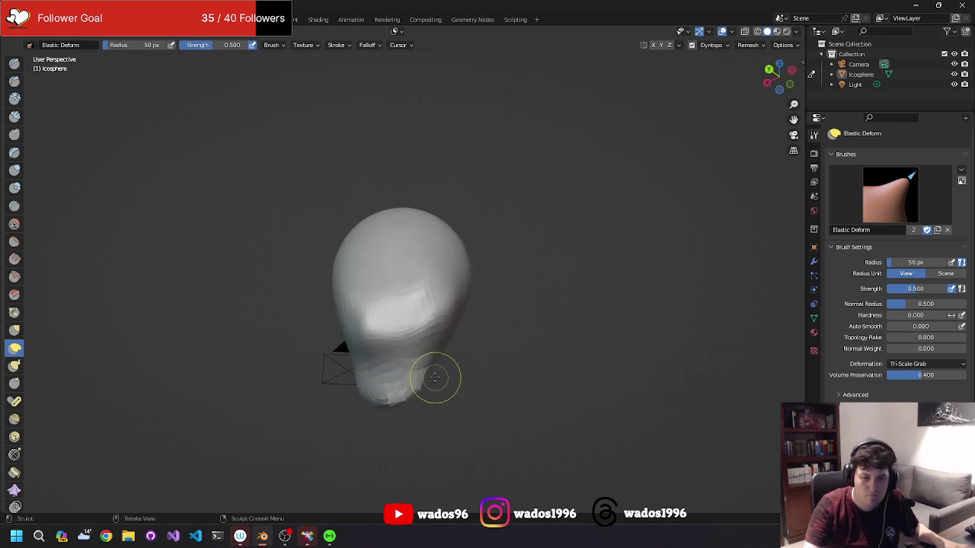
middle_drag(435, 399, 448, 437)
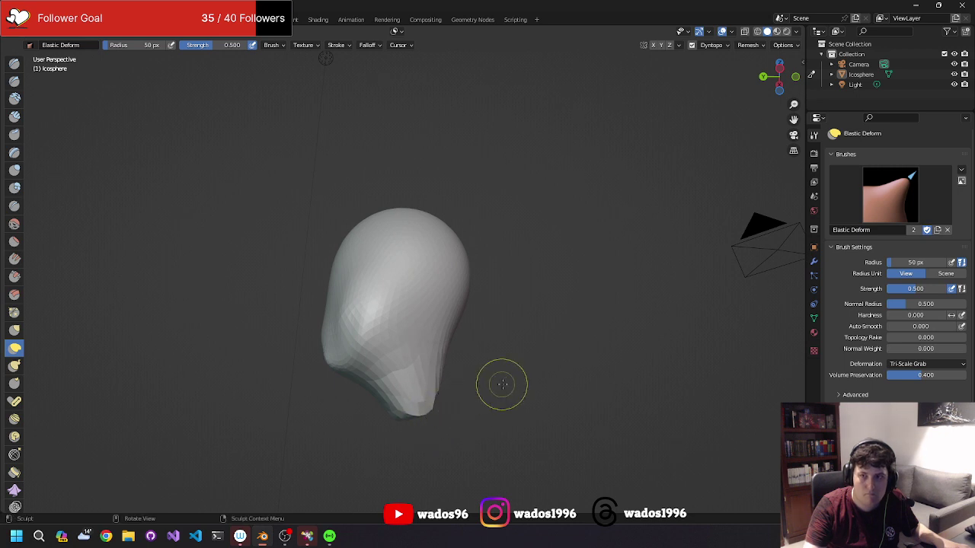
middle_drag(501, 385, 429, 385)
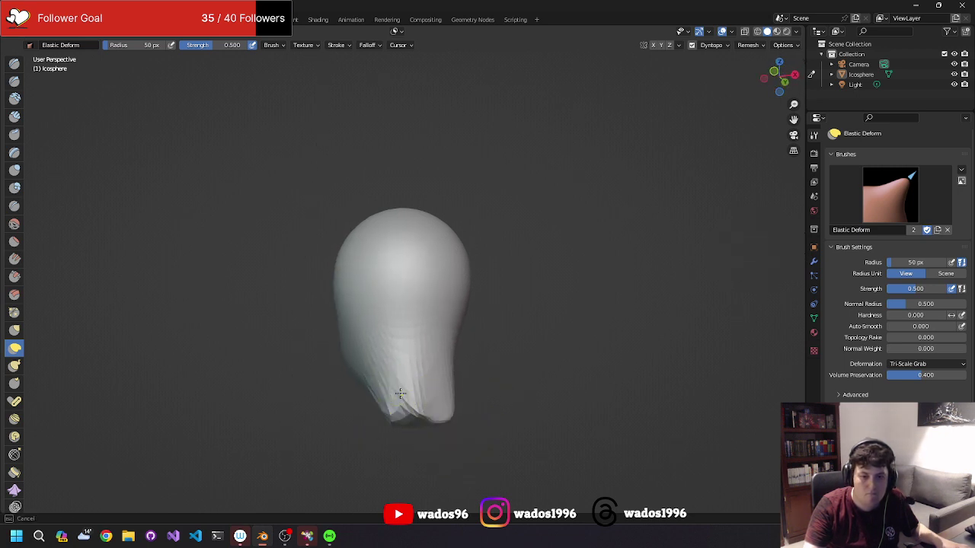
Undo the chin strokes, leaving a smoother egg with a blunt end.
mouse_move(343, 438)
middle_down()
mouse_move(421, 410)
mouse_move(507, 404)
middle_up()
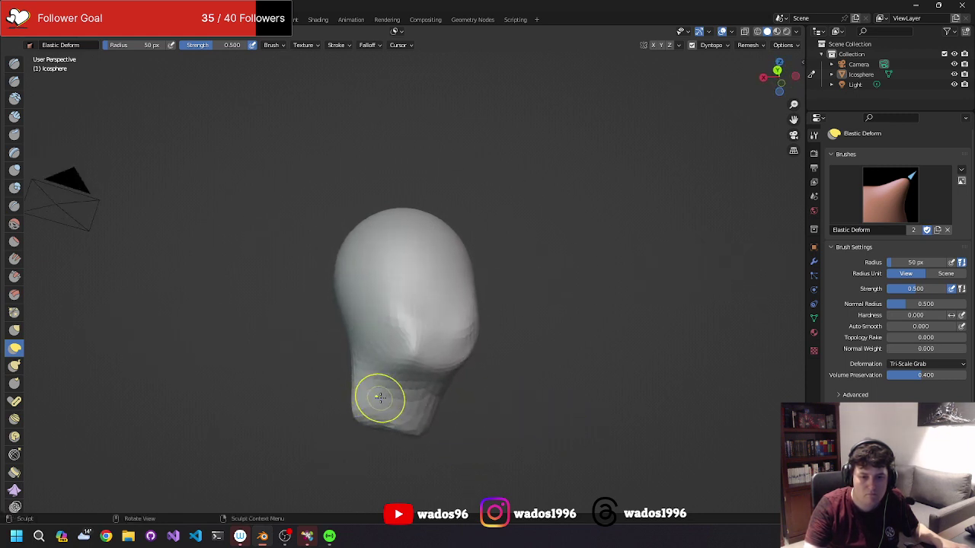
mouse_move(374, 420)
middle_down()
mouse_move(336, 438)
mouse_move(267, 429)
middle_up()
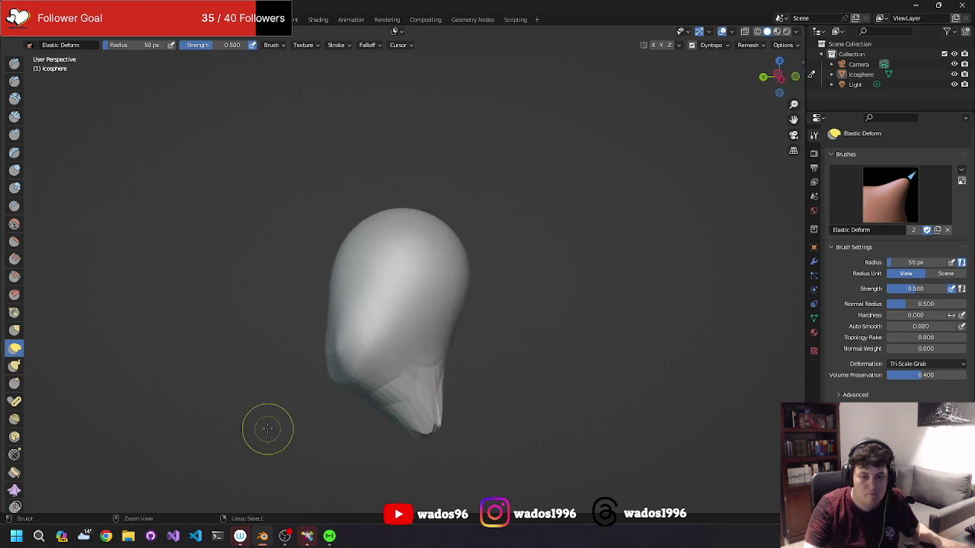
key(ctrl+z)
key(ctrl+z)
key(ctrl+z)
key(ctrl+z)
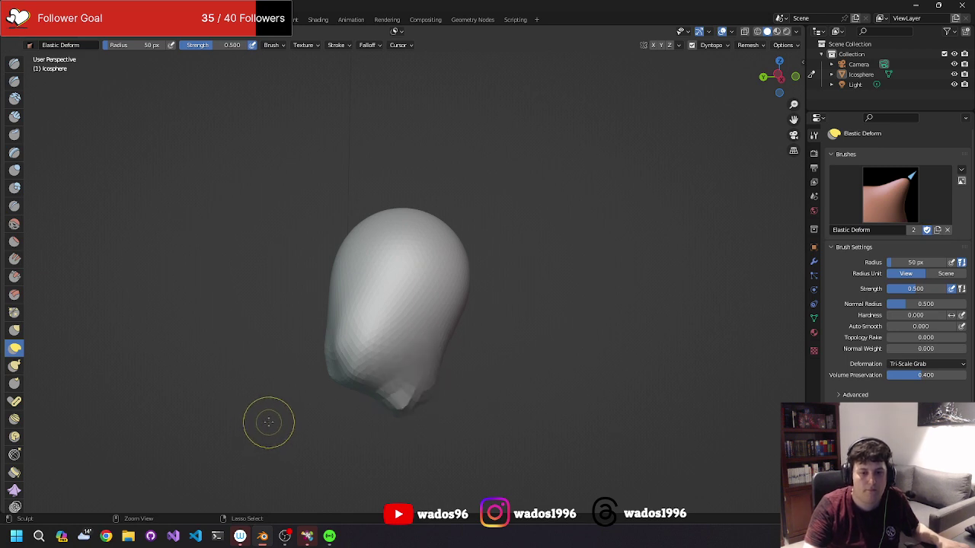
key(ctrl+z)
key(ctrl+z)
key(ctrl+z)
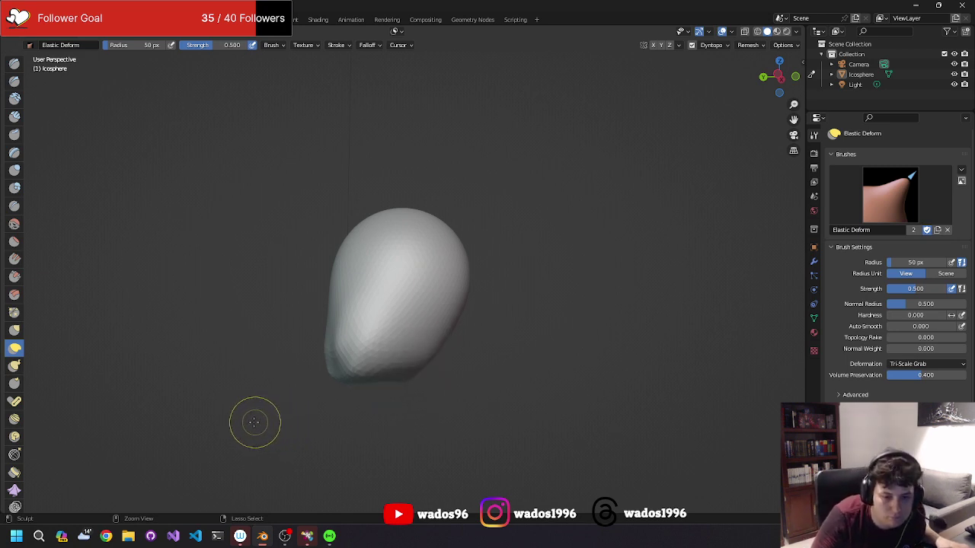
mouse_move(254, 422)
middle_down()
mouse_move(311, 371)
mouse_move(498, 341)
mouse_move(453, 330)
middle_up()
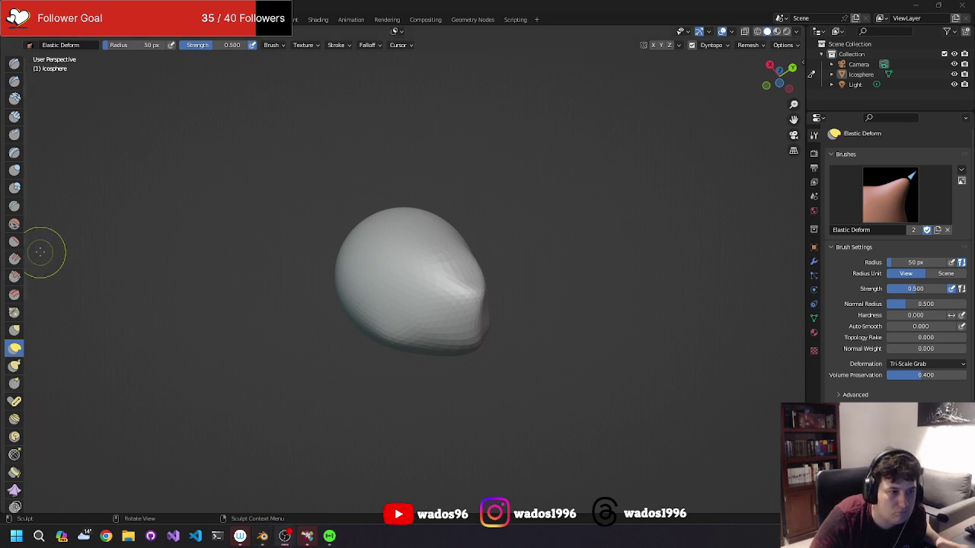
scroll(12, 218, down, 1)
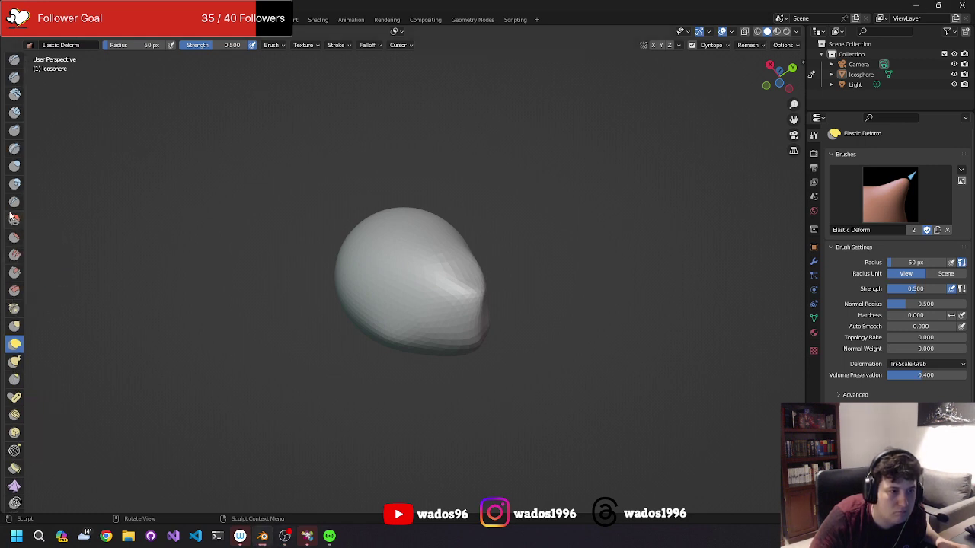
Flatten the egg's pointed right side with the Clay Thumb brush at 50 px, 0.5 strength.
click(14, 132)
drag(392, 334, 409, 303)
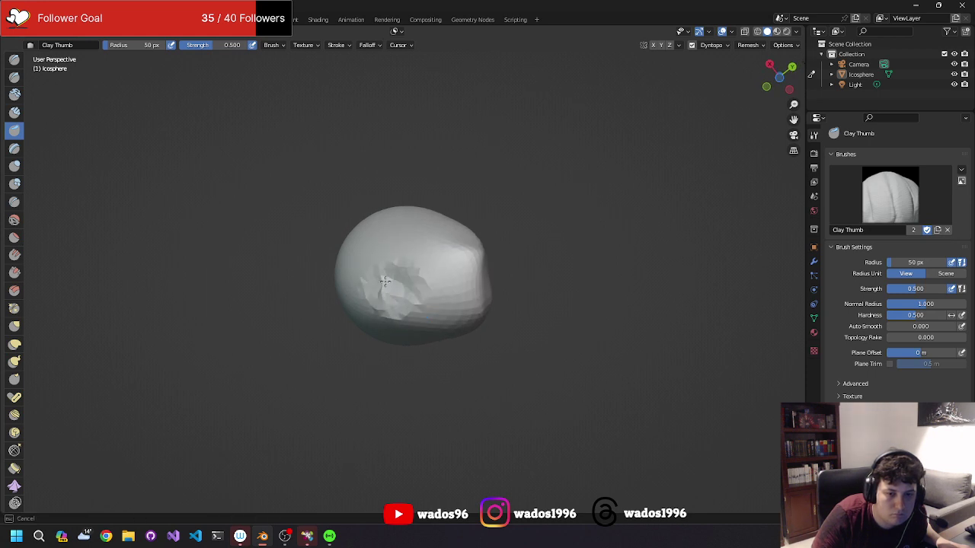
mouse_move(386, 282)
middle_down()
mouse_move(372, 372)
mouse_move(508, 387)
mouse_move(457, 359)
mouse_move(468, 302)
mouse_move(420, 297)
middle_up()
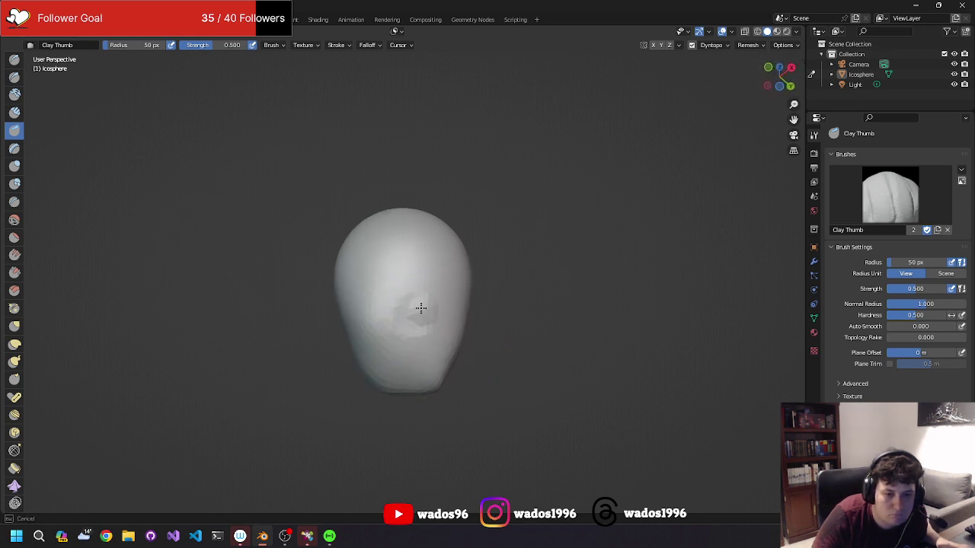
mouse_move(407, 303)
middle_down()
mouse_move(267, 373)
mouse_move(180, 379)
mouse_move(183, 389)
mouse_move(187, 397)
mouse_move(186, 388)
mouse_move(386, 275)
mouse_move(429, 275)
mouse_move(402, 279)
mouse_move(431, 278)
mouse_move(539, 362)
mouse_move(644, 331)
mouse_move(657, 351)
mouse_move(678, 349)
mouse_move(579, 340)
mouse_move(652, 323)
mouse_move(638, 327)
mouse_move(642, 342)
mouse_move(670, 322)
middle_up()
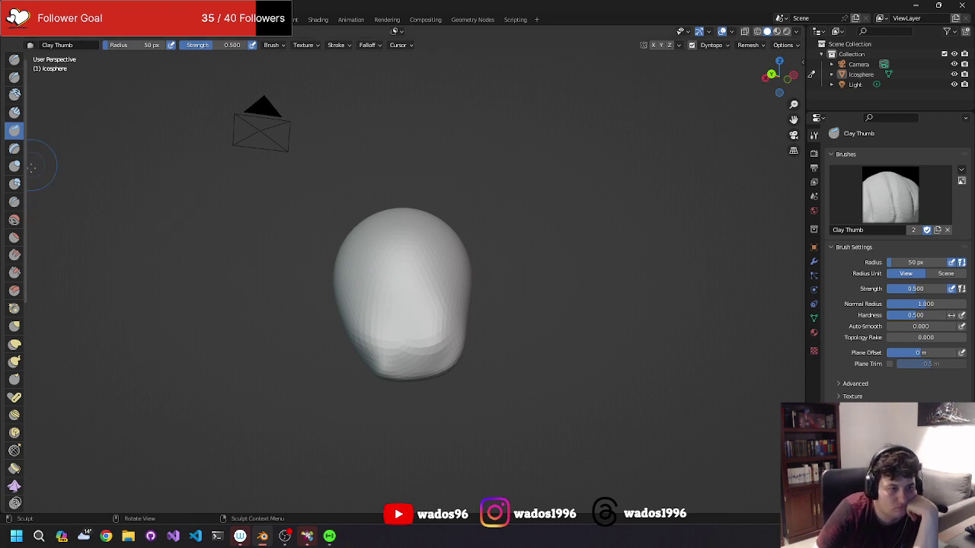
Flatten part of the mesh surface with the Flatten/Contrast brush.
click(16, 240)
mouse_move(135, 230)
middle_down()
mouse_move(394, 127)
mouse_move(366, 124)
mouse_move(354, 159)
middle_up()
drag(410, 270, 401, 266)
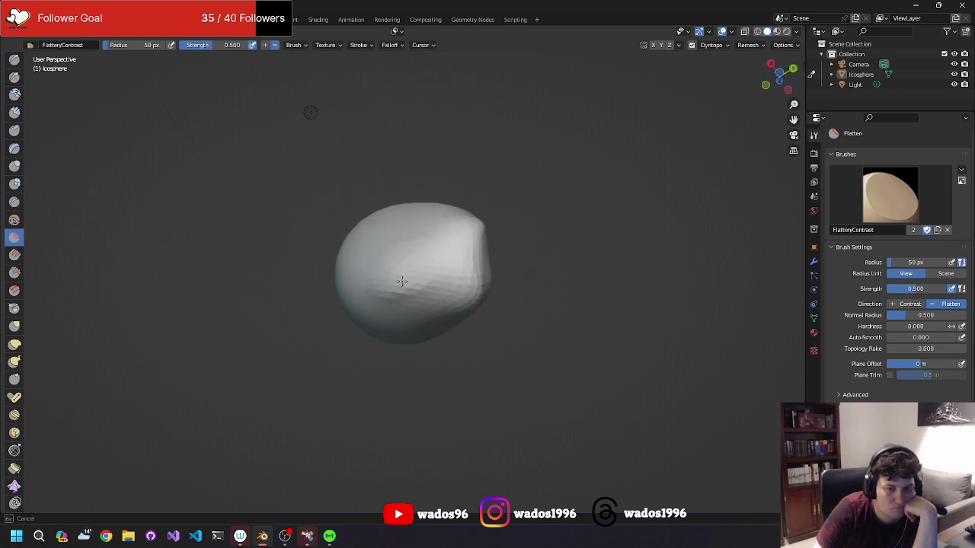
mouse_move(407, 254)
middle_down()
mouse_move(374, 266)
mouse_move(399, 315)
mouse_move(457, 304)
middle_up()
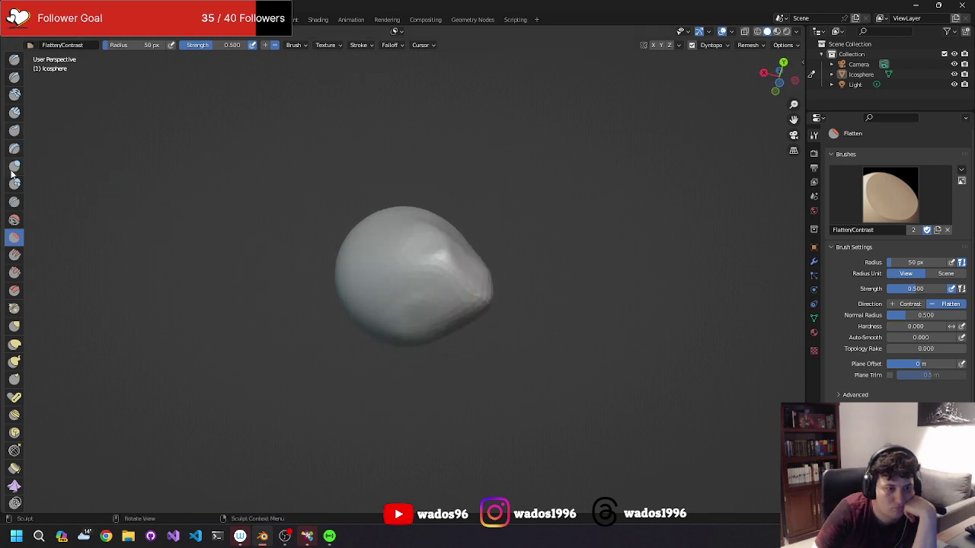
Pull lumps out of the blob's lower surface with the Grab brush, then undo them.
click(15, 326)
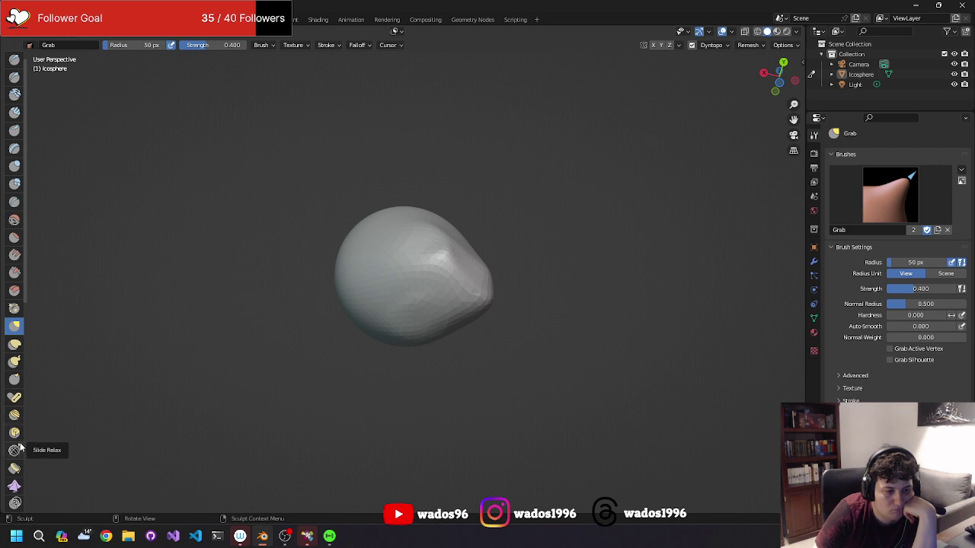
mouse_move(228, 335)
middle_down()
mouse_move(311, 361)
mouse_move(255, 341)
middle_up()
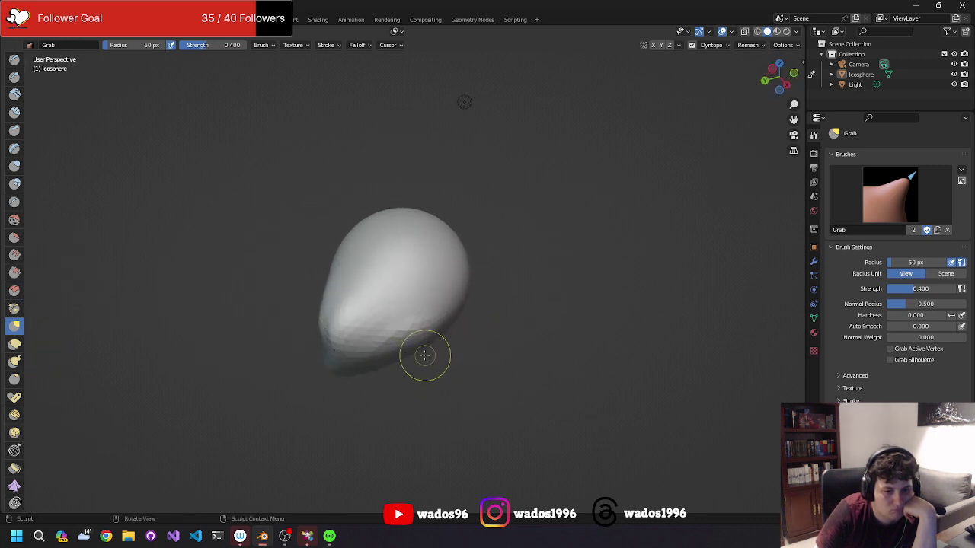
drag(424, 355, 411, 344)
drag(409, 384, 429, 355)
mouse_move(429, 355)
middle_down()
mouse_move(524, 312)
mouse_move(405, 297)
middle_up()
drag(404, 296, 378, 344)
middle_drag(379, 343, 338, 329)
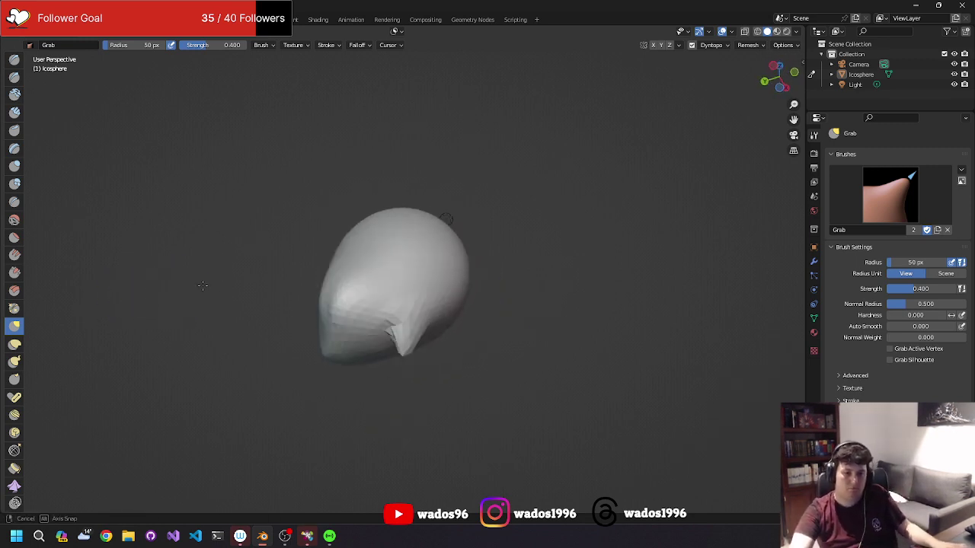
key(ctrl+z)
key(ctrl+z)
Pull out the egg's lower-right side with the Elastic Deform brush.
click(15, 345)
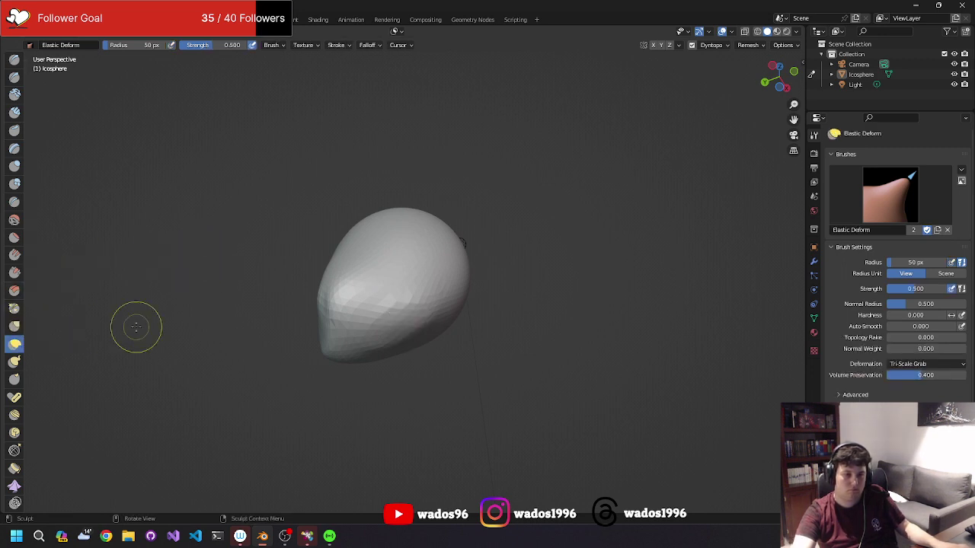
middle_drag(457, 350, 364, 330)
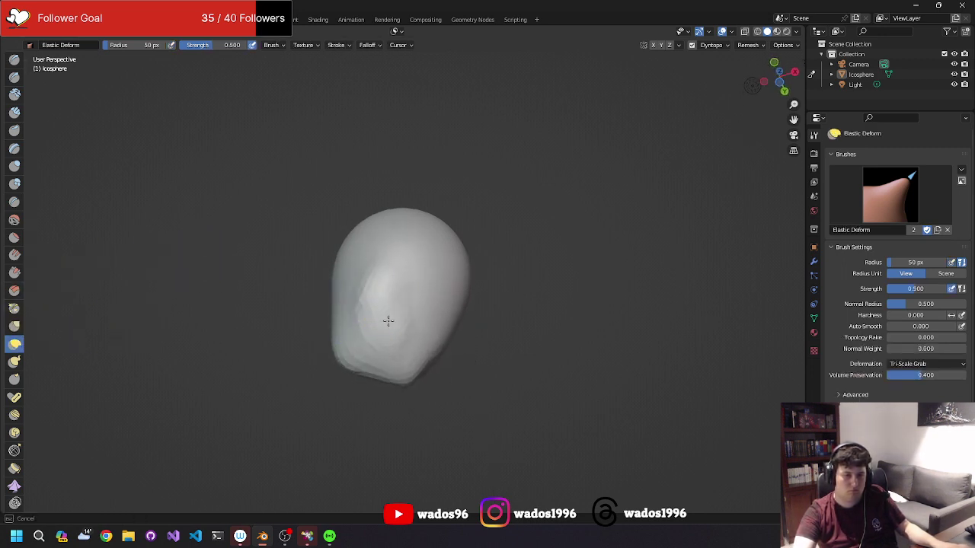
mouse_move(365, 399)
middle_down()
mouse_move(418, 370)
mouse_move(391, 355)
mouse_move(402, 351)
middle_up()
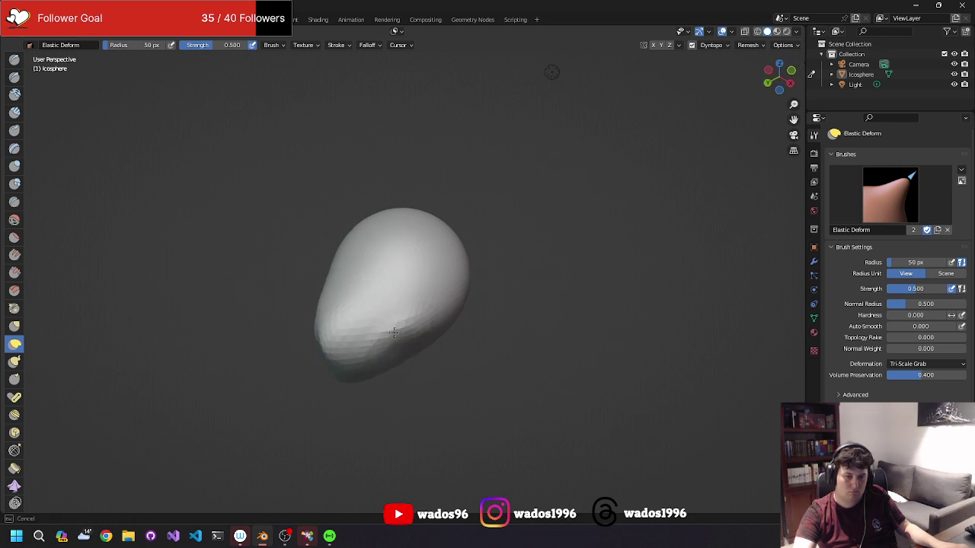
drag(423, 383, 451, 391)
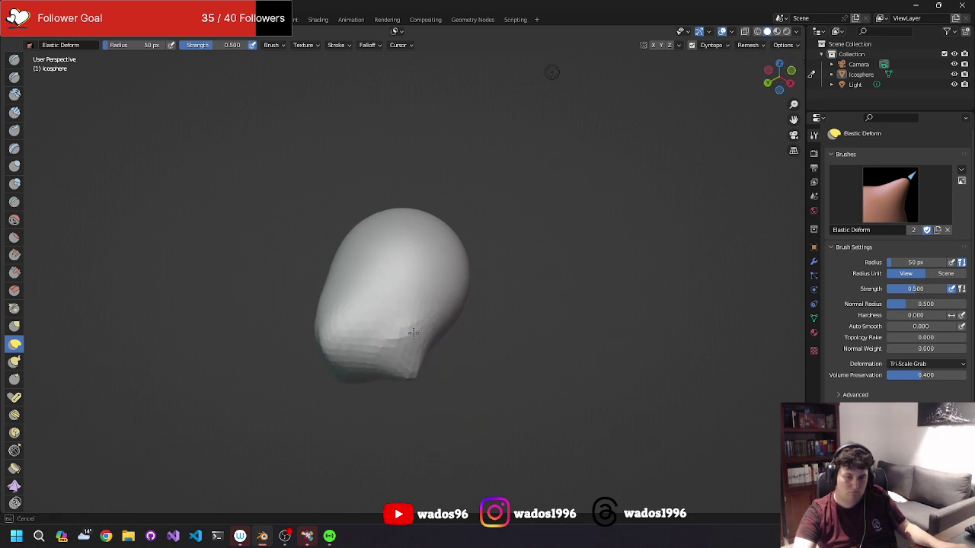
middle_drag(365, 333, 387, 352)
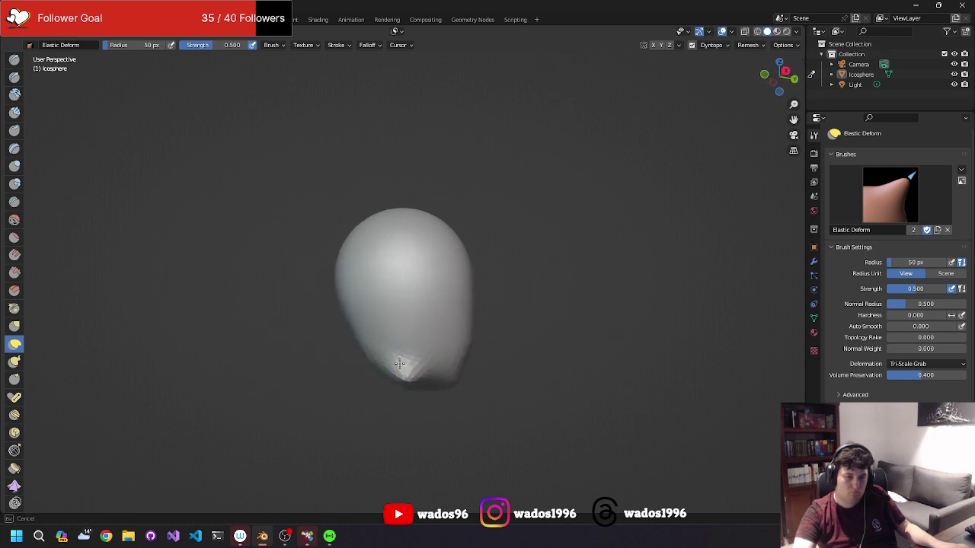
middle_drag(368, 447, 369, 345)
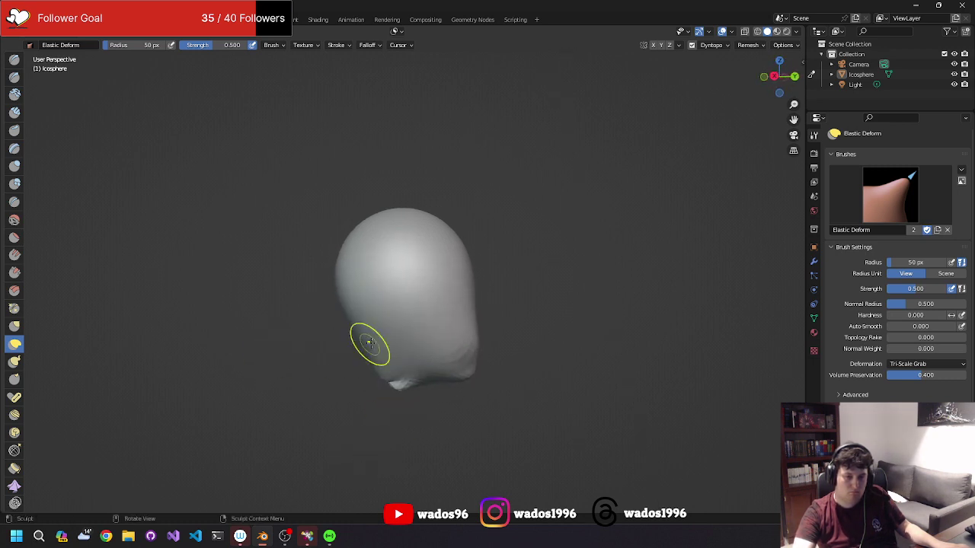
middle_drag(311, 470, 381, 359)
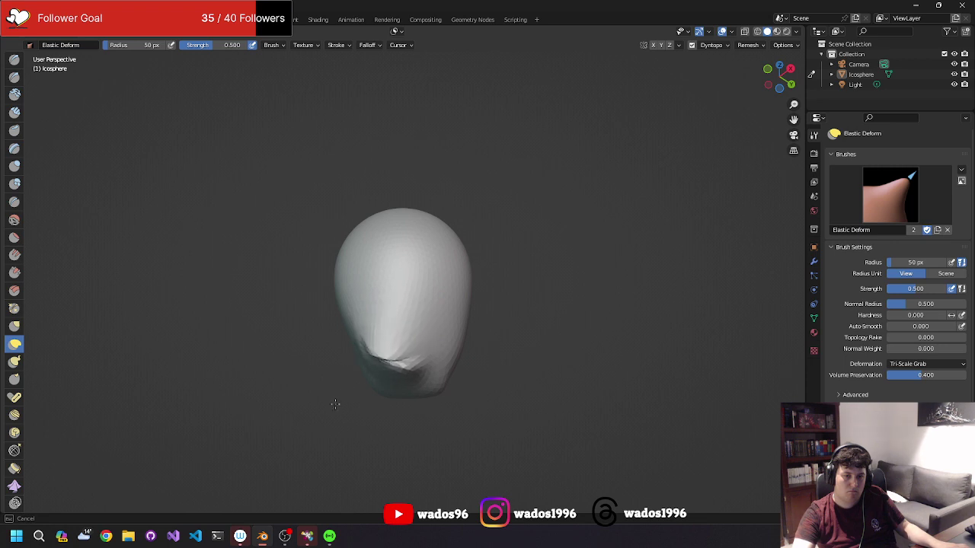
Crease the mesh bottom, nudge its tip, and pull the lower-left part rightward.
drag(335, 404, 388, 367)
mouse_move(365, 364)
middle_down()
mouse_move(400, 377)
mouse_move(399, 397)
middle_up()
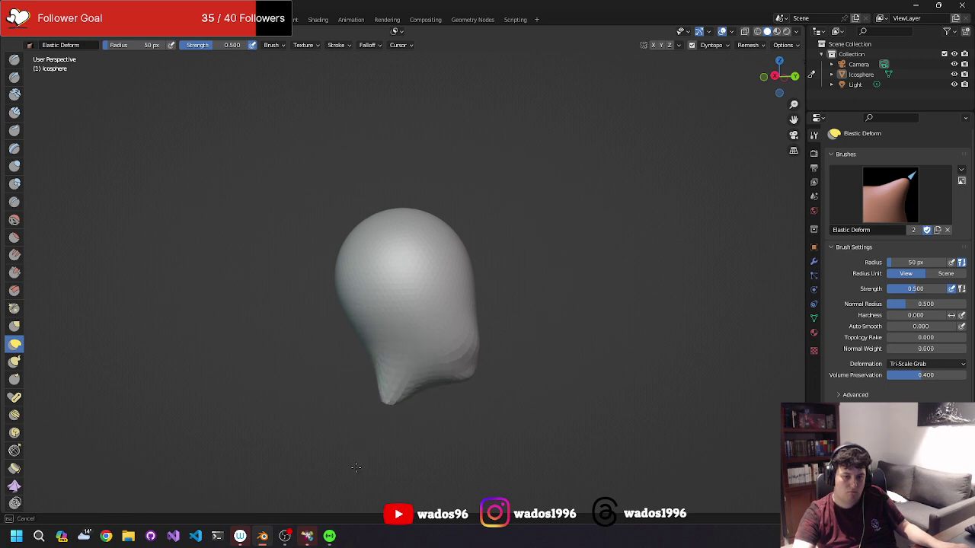
middle_drag(356, 467, 415, 375)
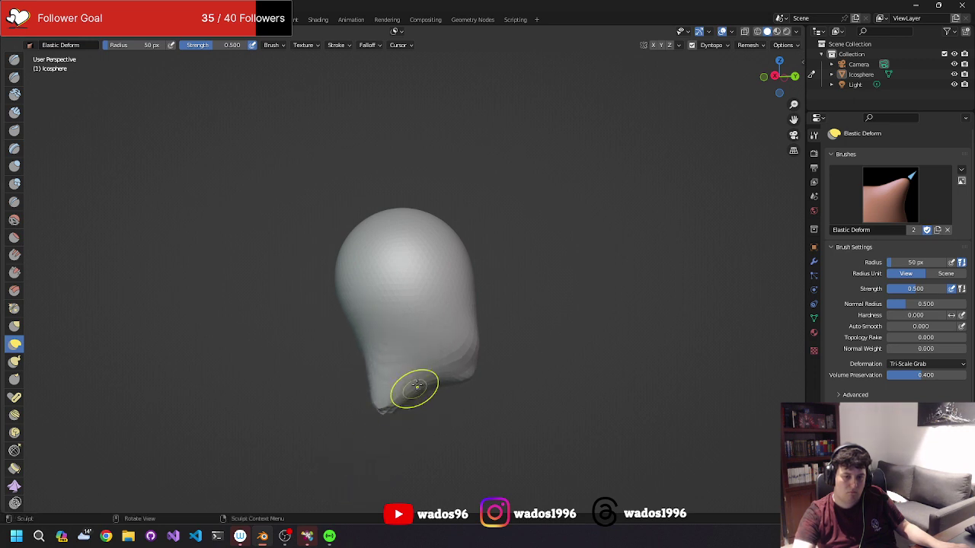
middle_drag(380, 425, 448, 385)
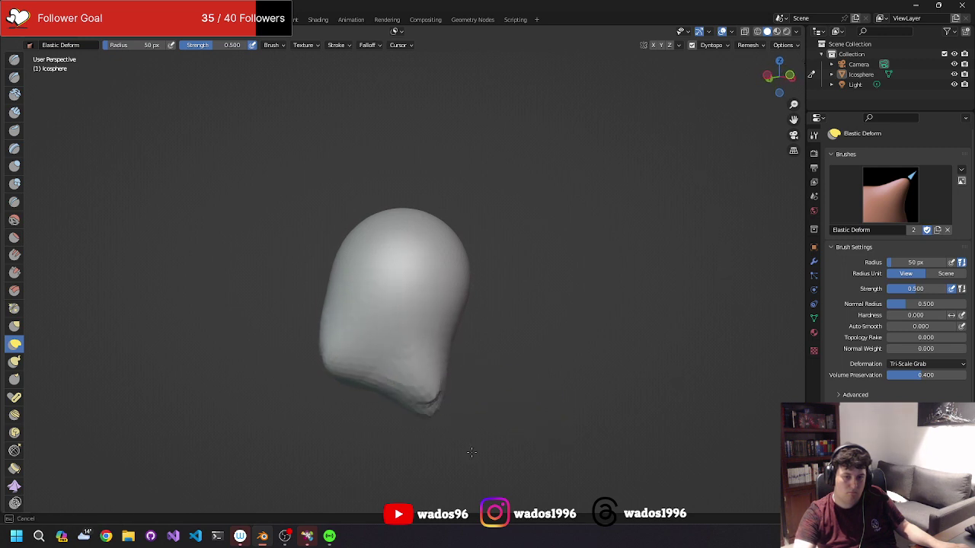
middle_drag(472, 452, 359, 416)
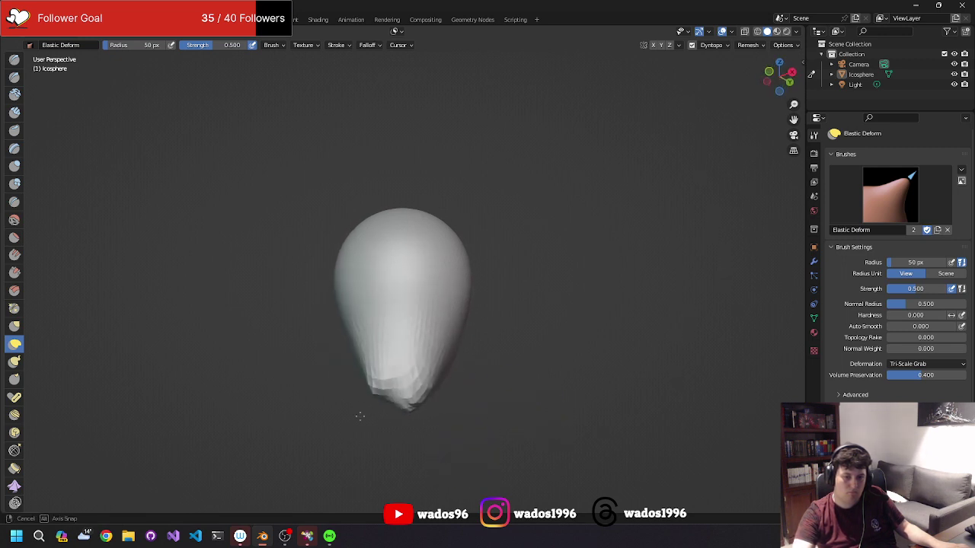
drag(366, 371, 412, 371)
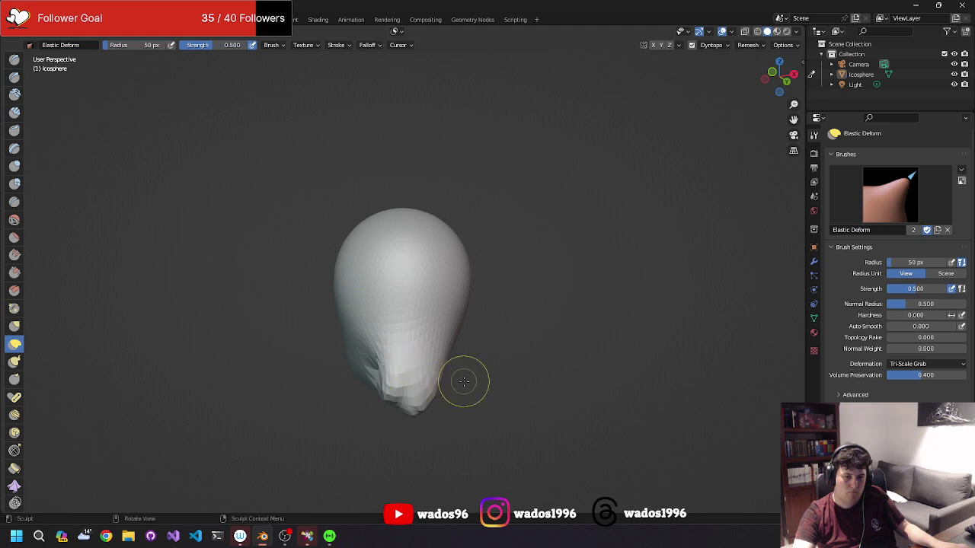
mouse_move(463, 381)
middle_down()
mouse_move(386, 393)
mouse_move(309, 366)
mouse_move(153, 374)
middle_up()
mouse_move(388, 394)
middle_down()
mouse_move(380, 412)
mouse_move(420, 391)
middle_up()
Pull part of the mesh left, undo the bottom dent, and switch to the Layout workspace.
mouse_move(442, 435)
middle_down()
mouse_move(409, 315)
mouse_move(468, 379)
mouse_move(442, 379)
mouse_move(431, 408)
mouse_move(438, 422)
mouse_move(327, 407)
mouse_move(353, 351)
mouse_move(405, 380)
middle_up()
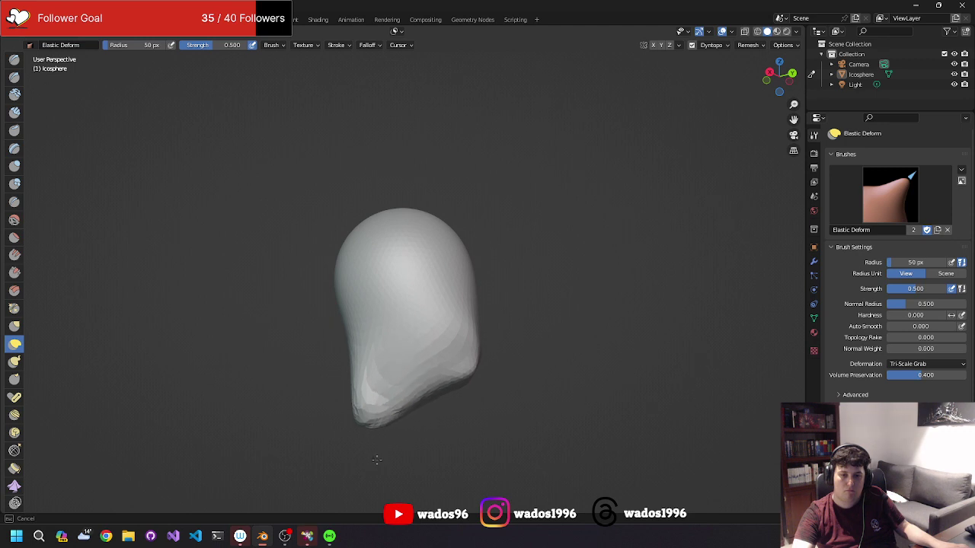
middle_drag(376, 460, 435, 371)
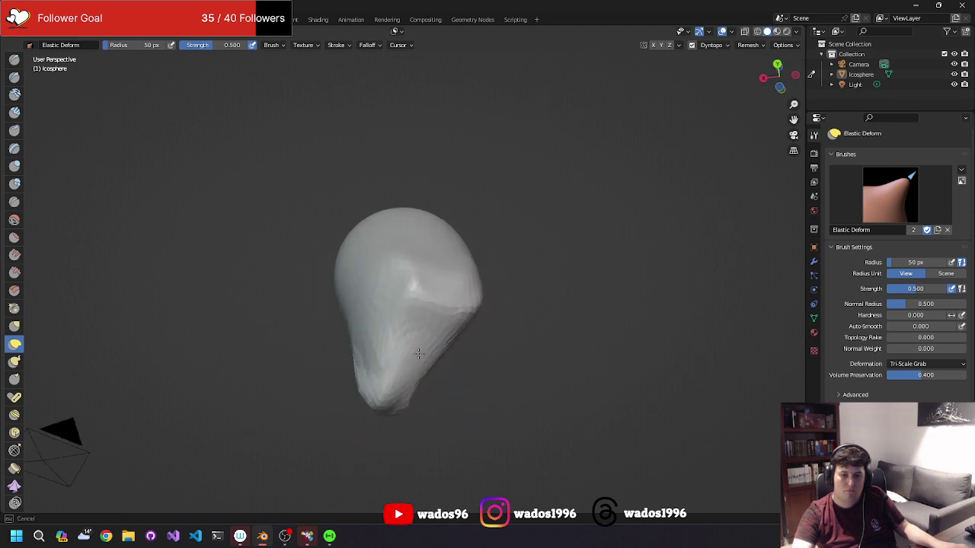
mouse_move(410, 331)
middle_down()
mouse_move(391, 316)
mouse_move(469, 359)
middle_up()
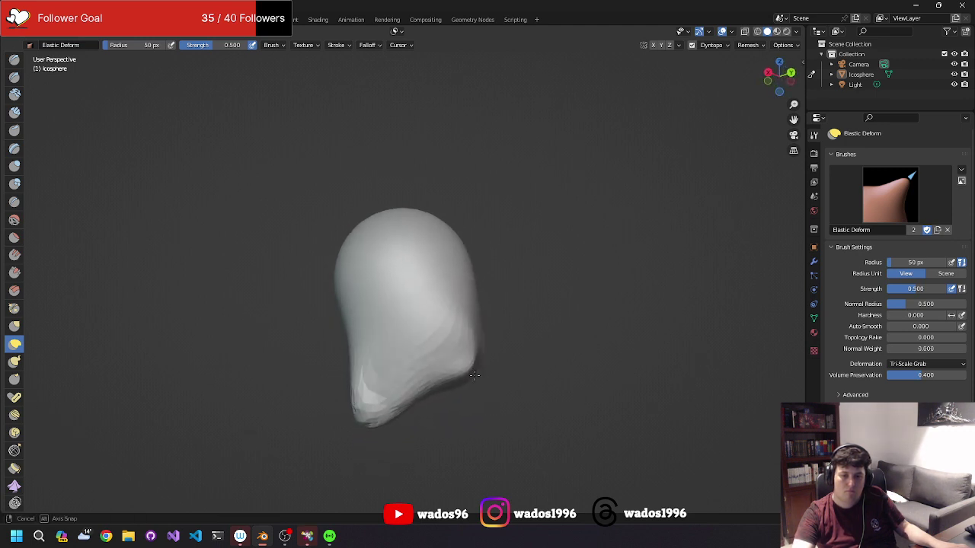
drag(469, 360, 451, 369)
mouse_move(439, 378)
middle_down()
mouse_move(318, 394)
mouse_move(422, 367)
mouse_move(385, 369)
middle_up()
key(ctrl+z)
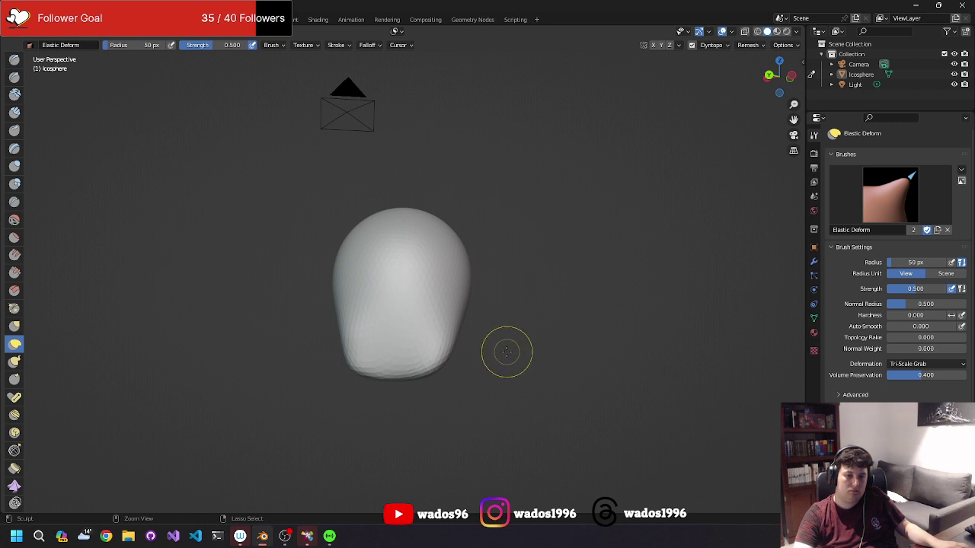
mouse_move(505, 352)
middle_down()
mouse_move(488, 279)
mouse_move(435, 261)
middle_up()
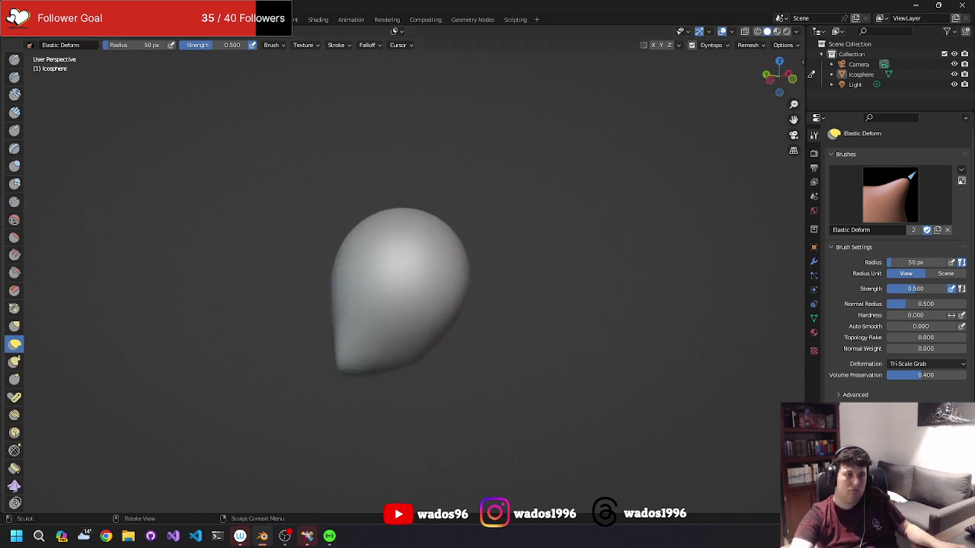
key(ctrl+Page_Up)
key(ctrl+Page_Up)
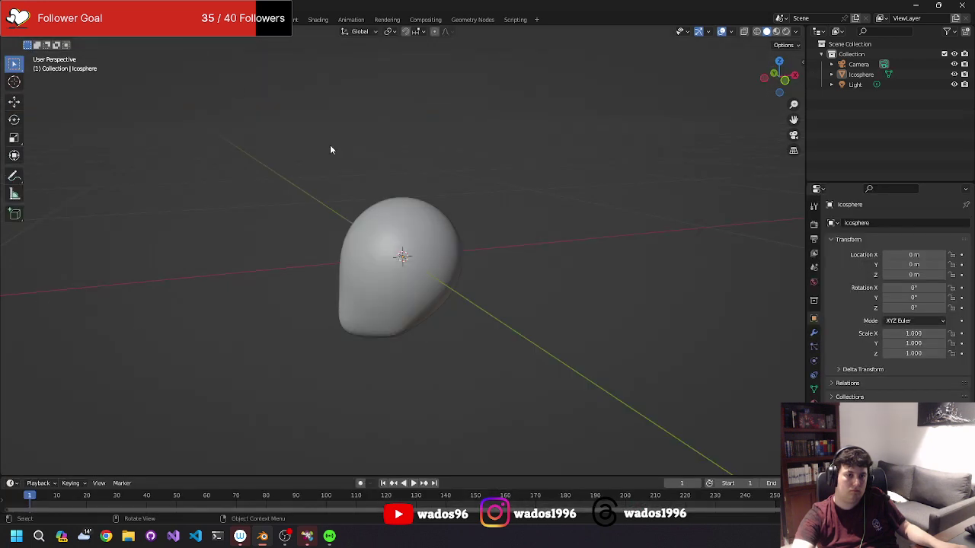
Add a fresh Ico Sphere at the origin and return to the Sculpting workspace.
click(405, 213)
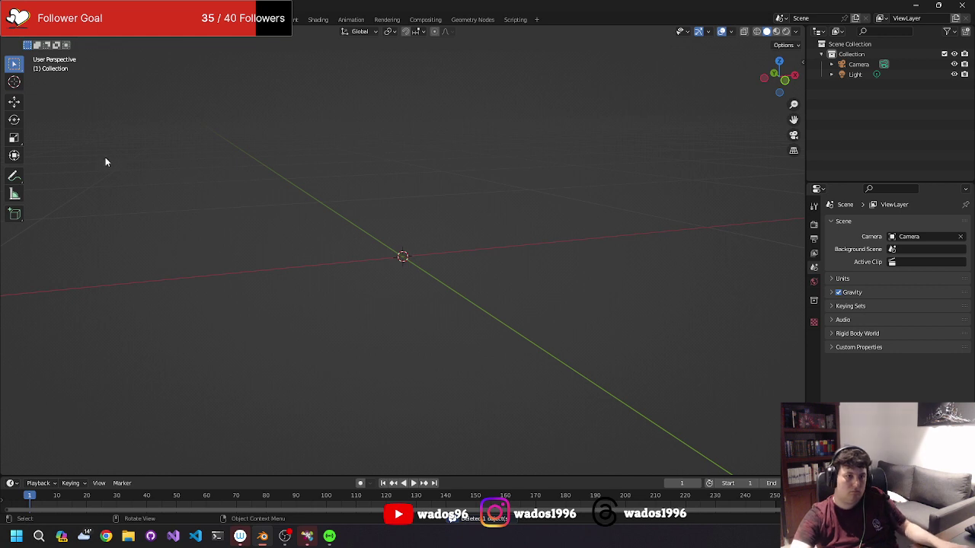
key(shift+a)
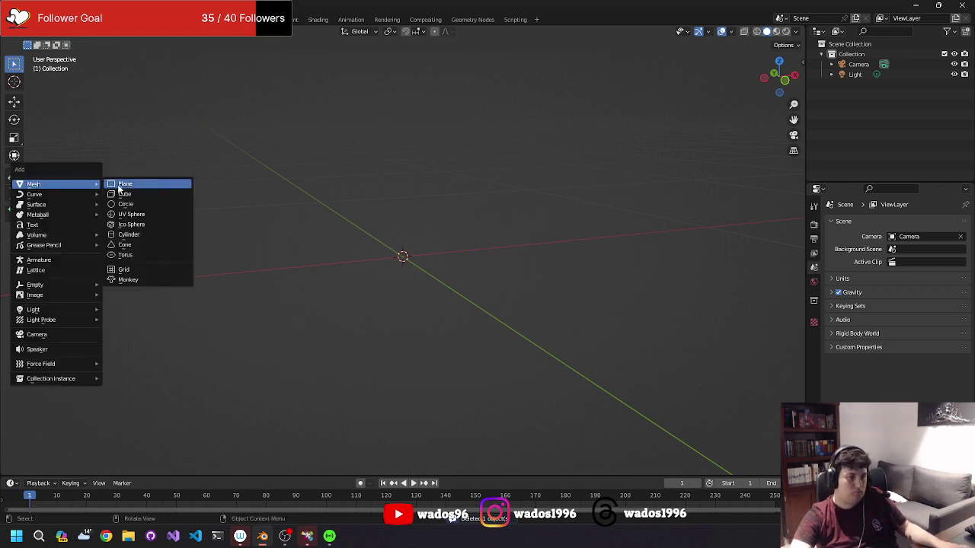
click(136, 225)
mouse_move(479, 229)
middle_down()
mouse_move(481, 213)
mouse_move(444, 242)
middle_up()
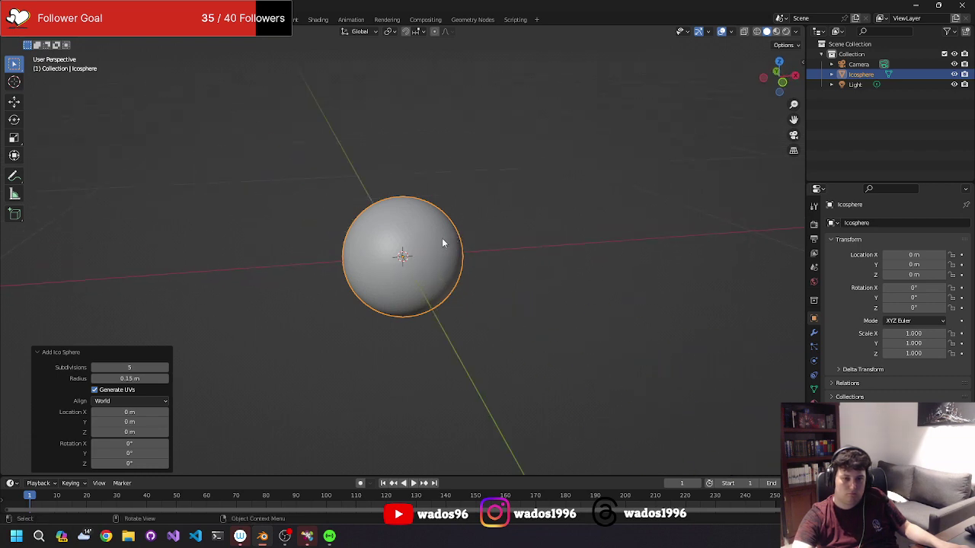
click(475, 233)
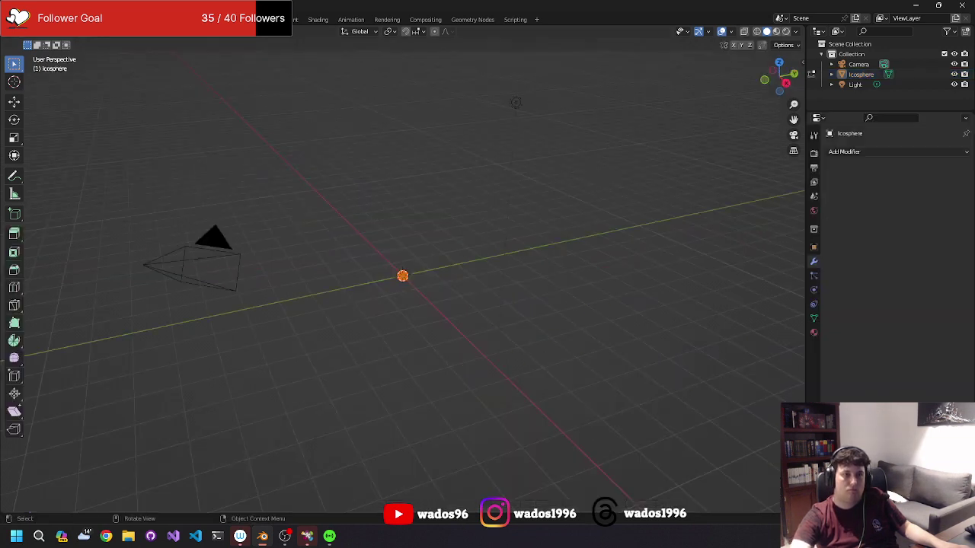
click(240, 19)
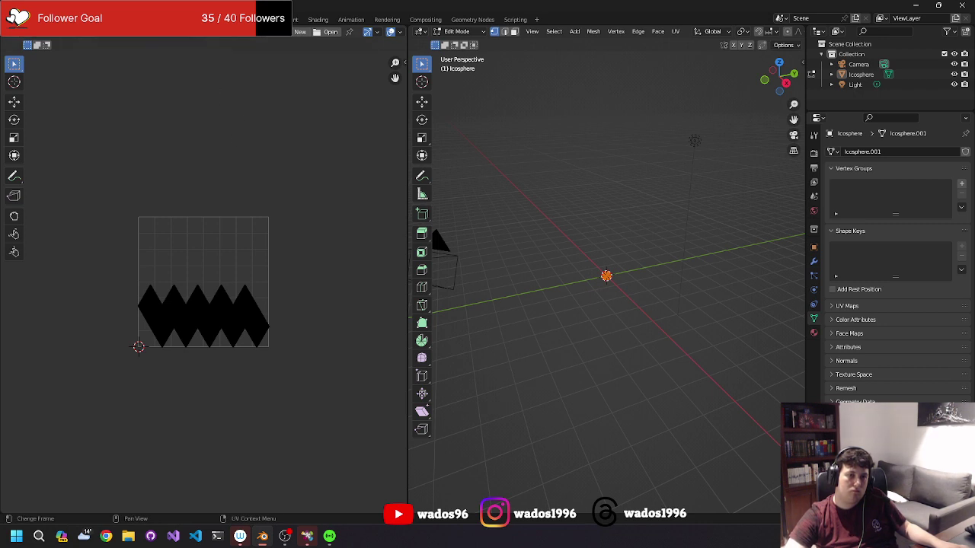
click(200, 19)
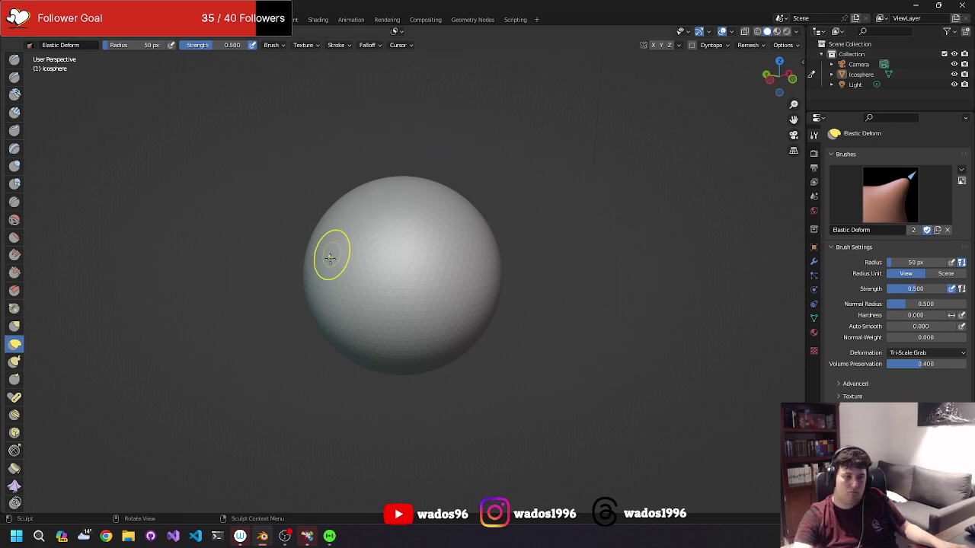
Zoom out, pull the new sphere's lower-left side into a point, and sculpt its lower right.
ctrl+middle_drag(328, 257, 309, 371)
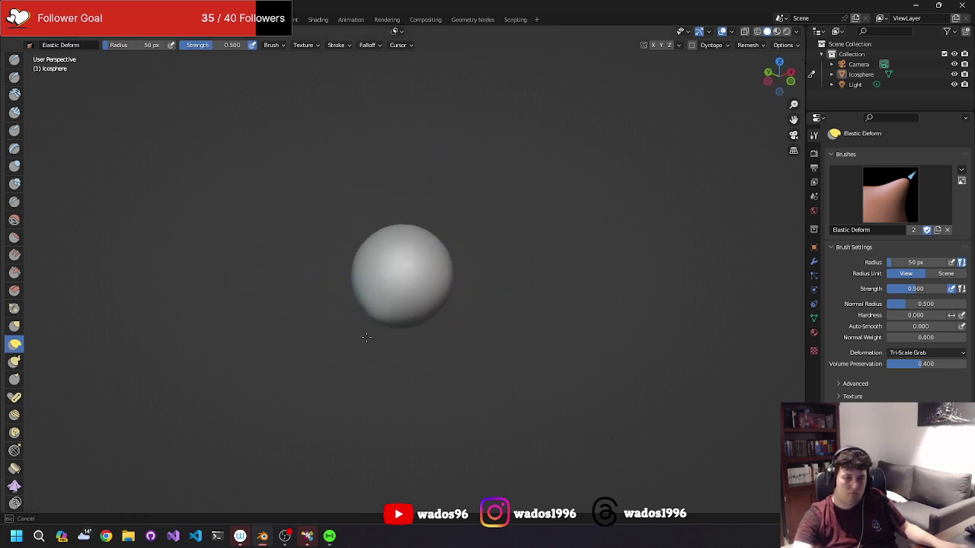
mouse_move(382, 312)
mouse_down()
mouse_move(364, 339)
mouse_move(390, 340)
mouse_move(387, 368)
mouse_up()
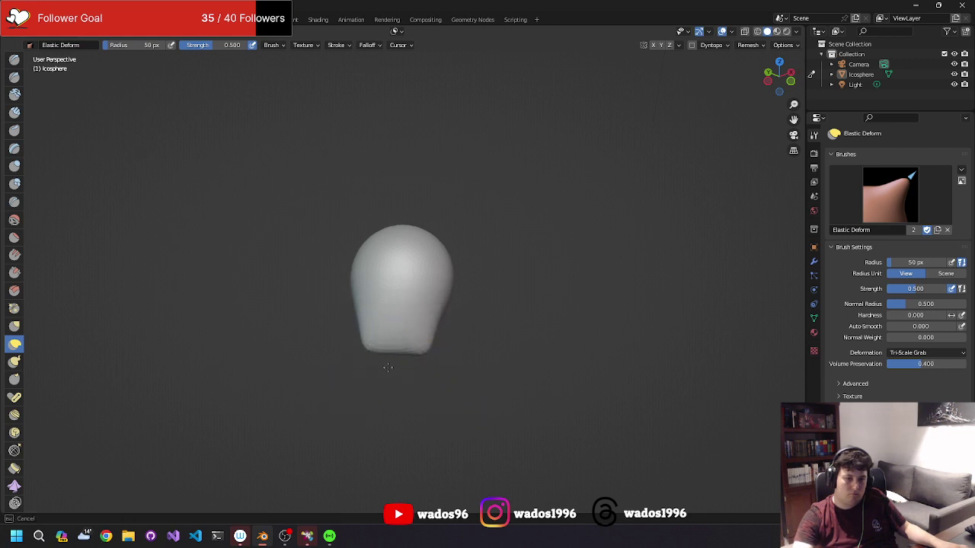
middle_drag(442, 294, 371, 272)
middle_drag(378, 327, 525, 335)
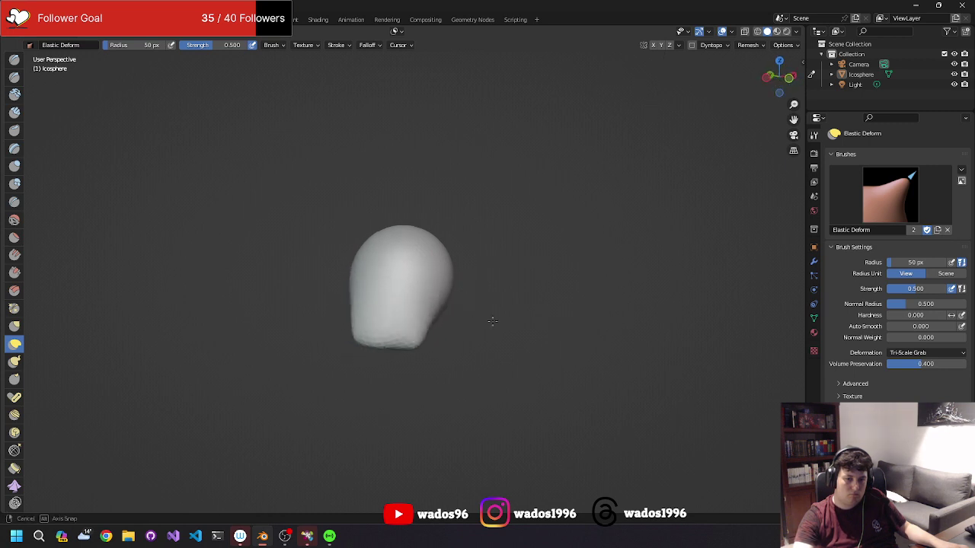
mouse_move(435, 341)
mouse_down()
mouse_move(424, 342)
mouse_move(467, 374)
mouse_up()
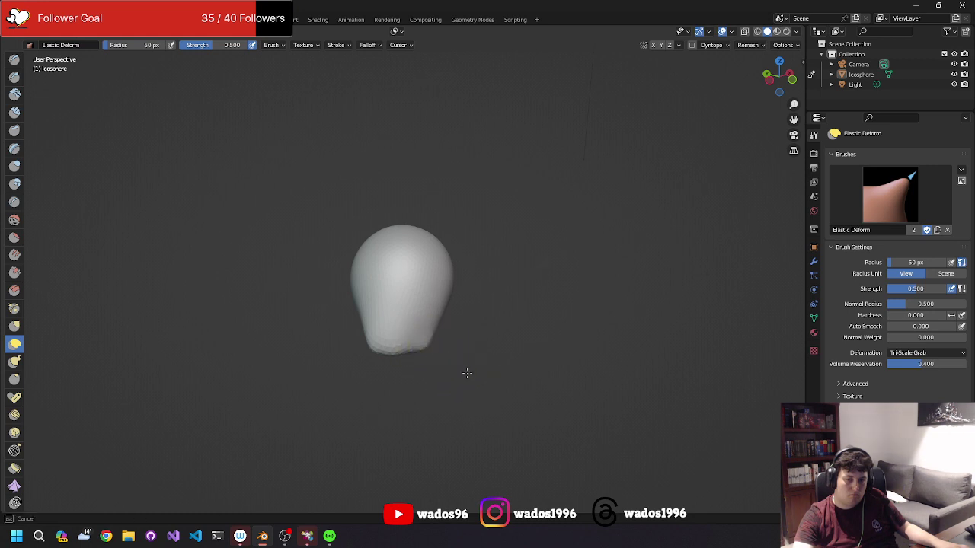
Widen the lower tip and sharpen the lower-left end into a short teardrop point.
drag(413, 348, 413, 333)
mouse_move(413, 333)
middle_down()
mouse_move(354, 240)
mouse_move(414, 218)
mouse_move(207, 323)
mouse_move(282, 318)
mouse_move(361, 330)
middle_up()
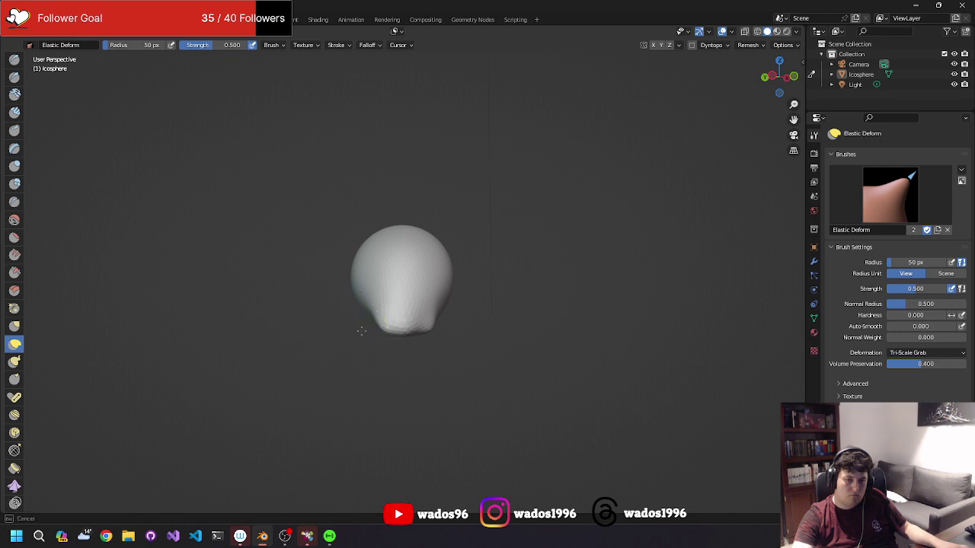
drag(412, 319, 414, 336)
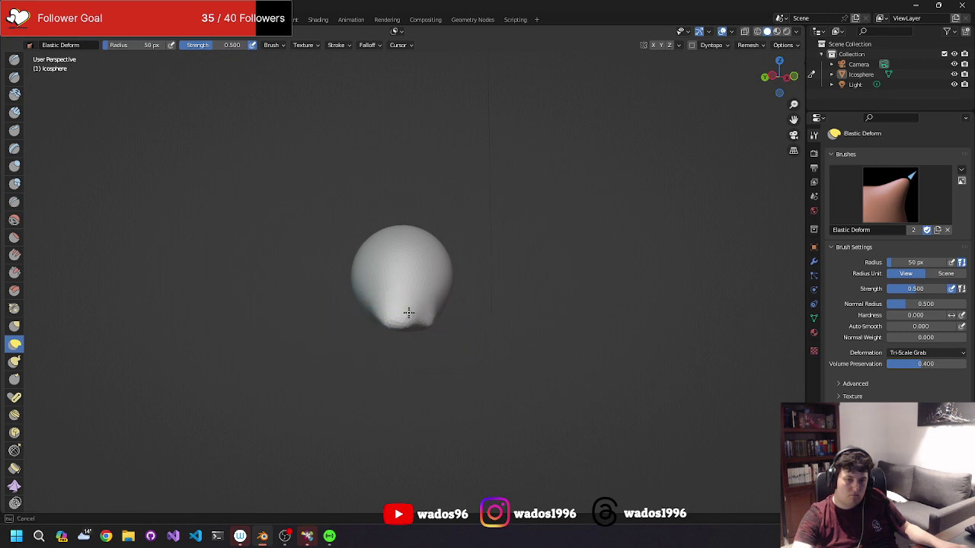
middle_drag(371, 266, 268, 285)
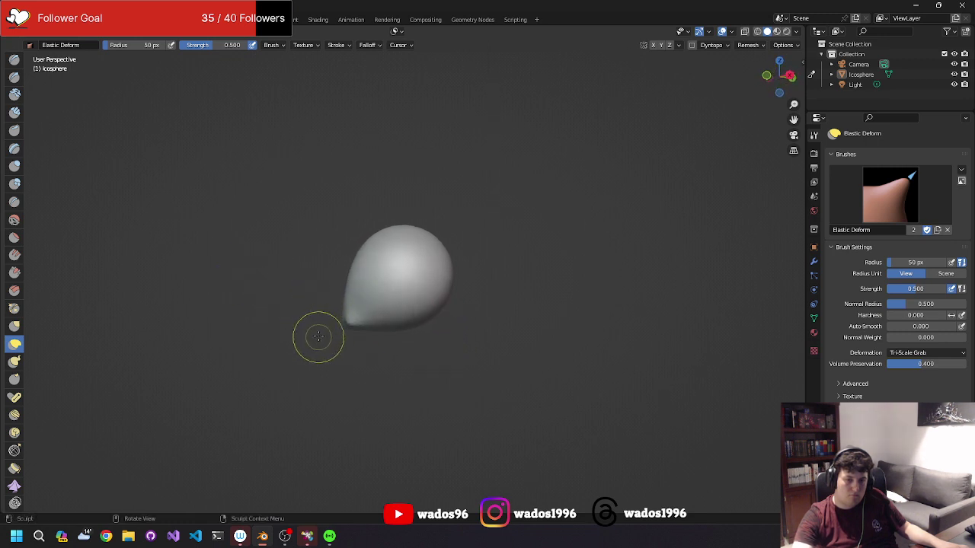
mouse_move(318, 336)
mouse_down()
mouse_move(355, 326)
mouse_move(388, 255)
mouse_up()
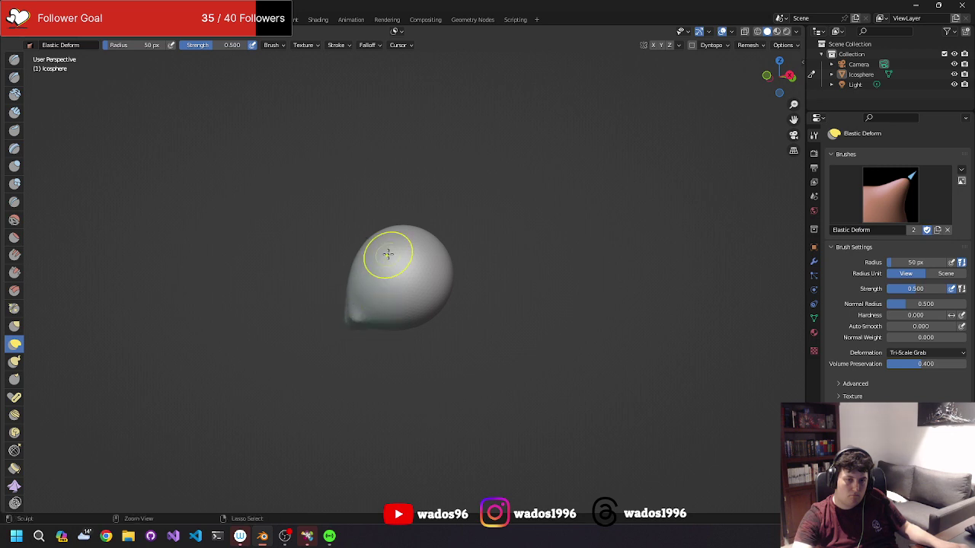
Pull a trial teardrop from the sphere's lower-left, undo it, and exit Sculpt Mode with Tab.
key(ctrl+z)
key(ctrl+z)
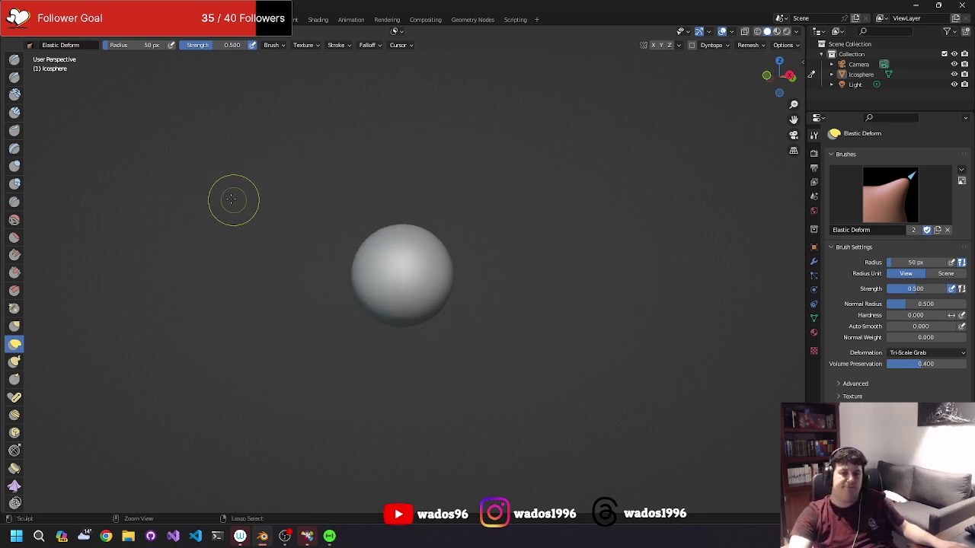
mouse_move(261, 203)
middle_down()
mouse_move(496, 226)
mouse_move(482, 208)
mouse_move(549, 121)
mouse_move(496, 173)
middle_up()
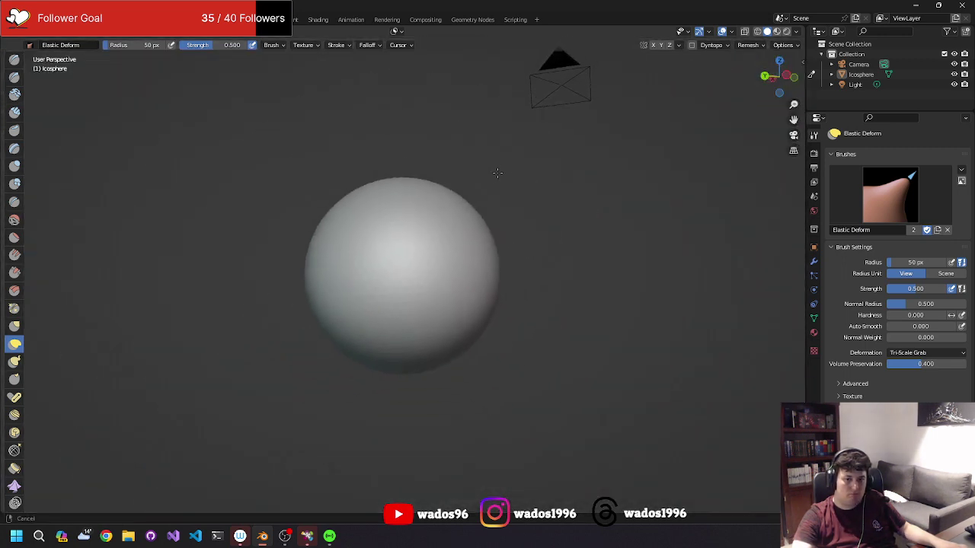
mouse_move(335, 339)
mouse_down()
mouse_move(312, 367)
mouse_move(340, 368)
mouse_move(326, 377)
mouse_up()
drag(387, 348, 318, 381)
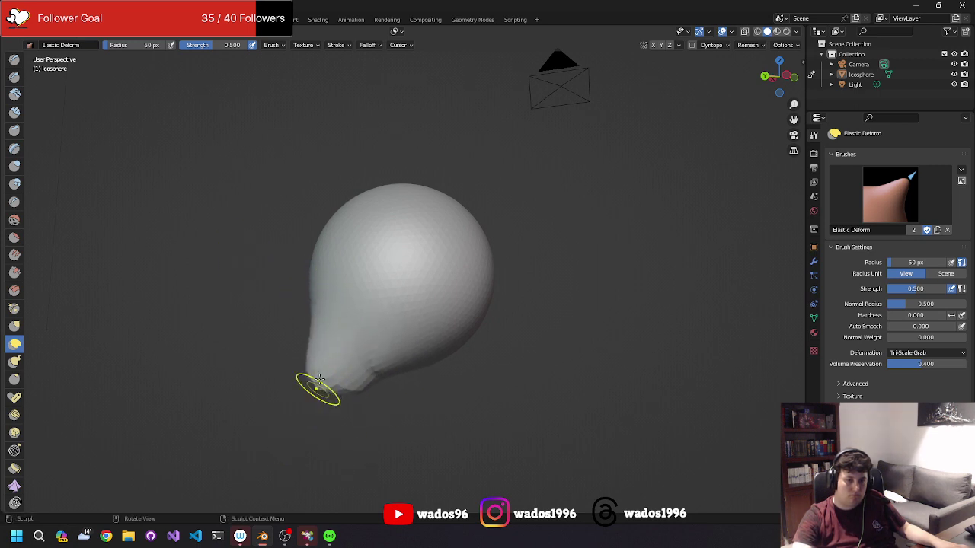
mouse_move(366, 320)
middle_down()
mouse_move(461, 320)
mouse_move(394, 297)
middle_up()
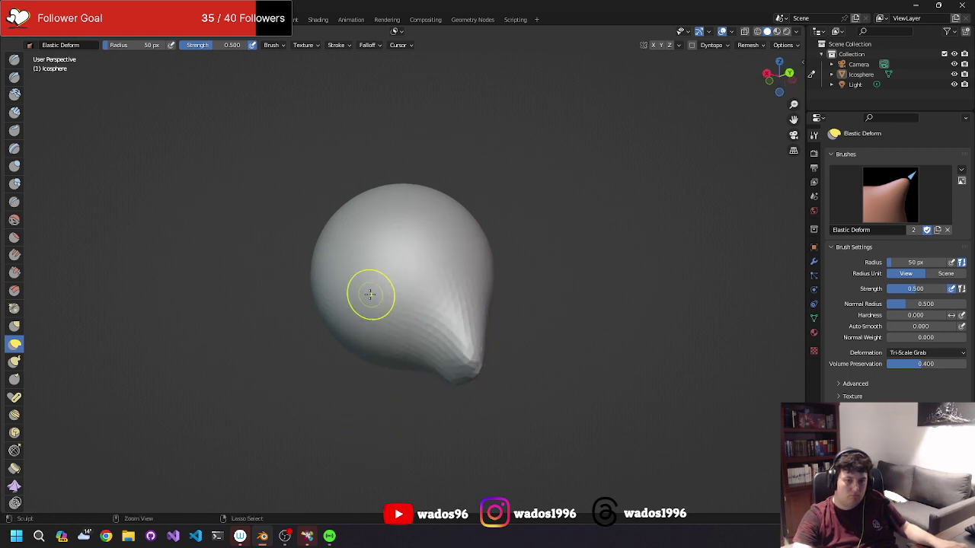
key(ctrl+z)
key(ctrl+z)
key(ctrl+z)
key(Tab)
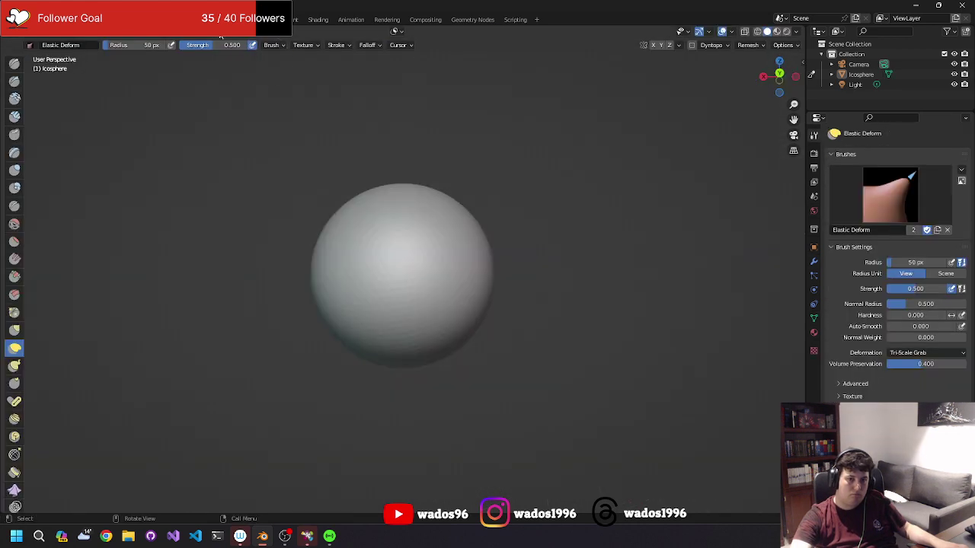
Zoom out, orbit around the sphere, and undo the bulge on its lower right.
scroll(414, 200, down, 1)
scroll(394, 242, down, 2)
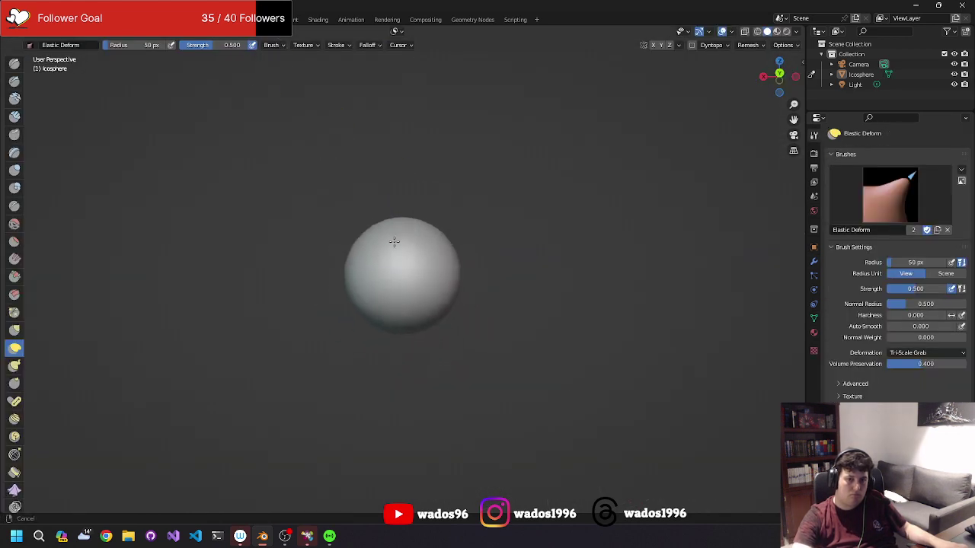
scroll(394, 242, down, 1)
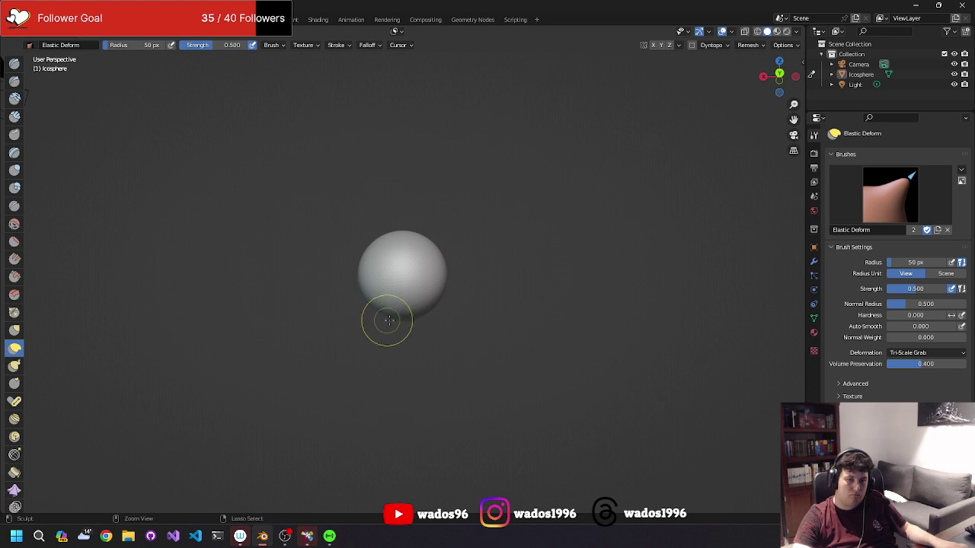
scroll(409, 335, down, 2)
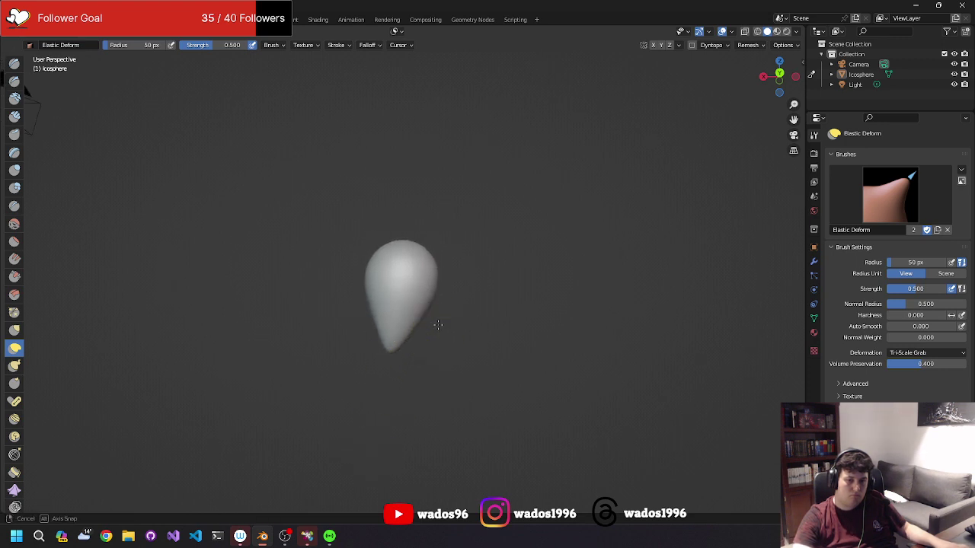
mouse_move(435, 326)
middle_down()
mouse_move(350, 305)
mouse_move(272, 322)
mouse_move(490, 330)
mouse_move(440, 322)
middle_up()
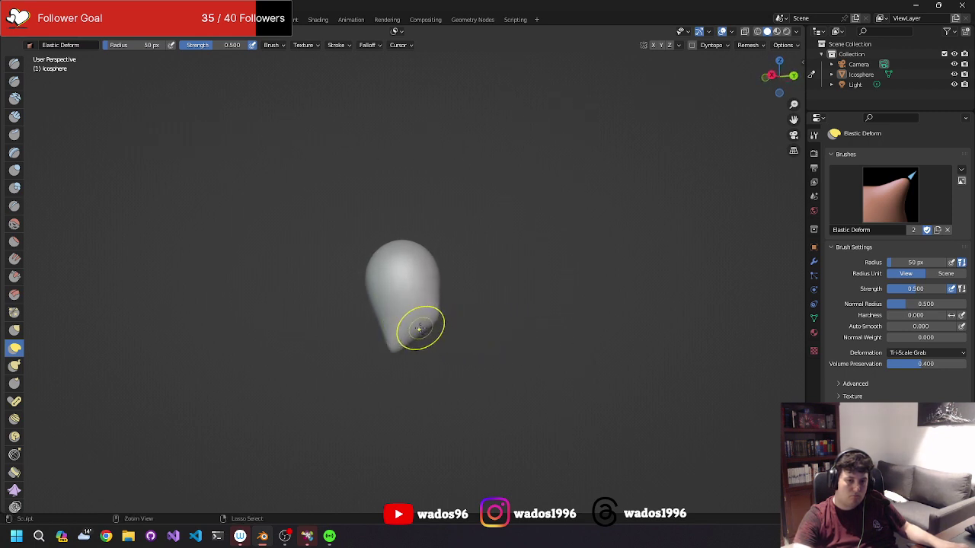
key(ctrl+z)
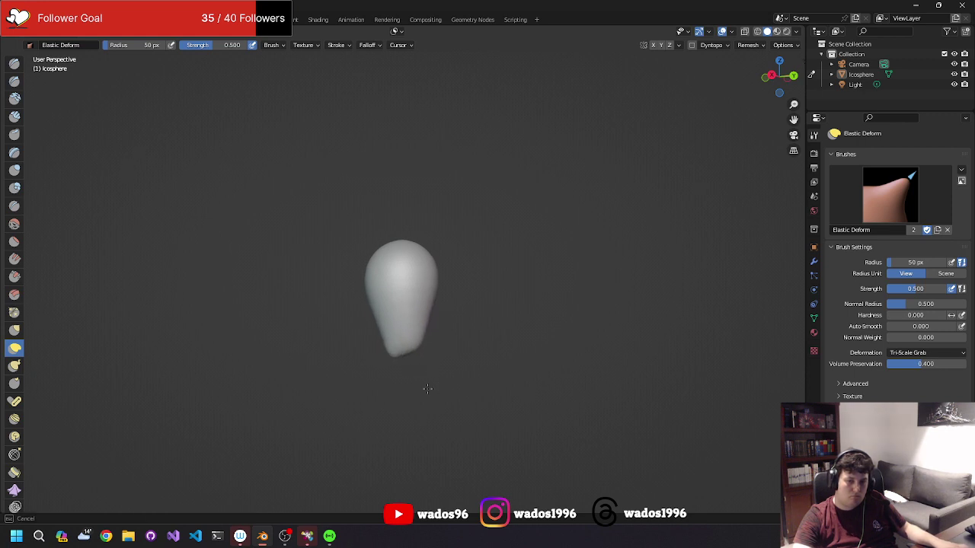
Reshape the teardrop's lower tip with Elastic Deform strokes.
drag(427, 389, 410, 392)
drag(421, 338, 413, 350)
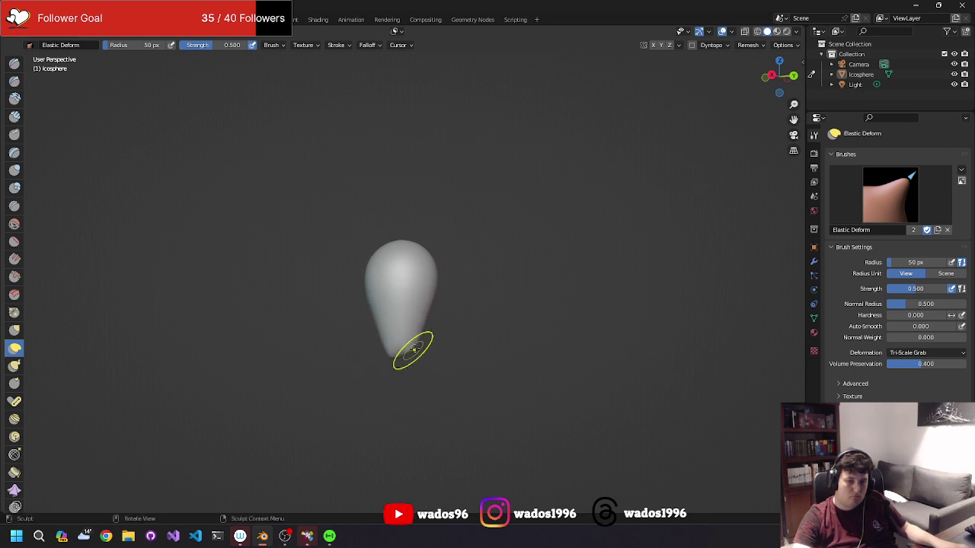
mouse_move(352, 353)
mouse_down()
mouse_move(342, 368)
mouse_move(409, 342)
mouse_up()
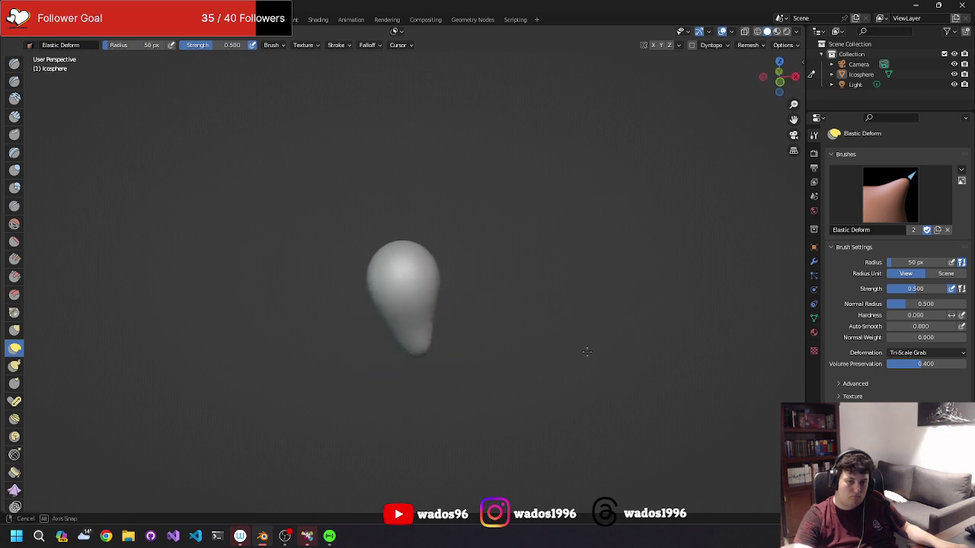
mouse_move(427, 356)
middle_down()
mouse_move(423, 318)
mouse_move(224, 264)
mouse_move(348, 307)
mouse_move(394, 283)
middle_up()
Revert to a round sphere, then stretch it down-left into a teardrop.
key(ctrl+z)
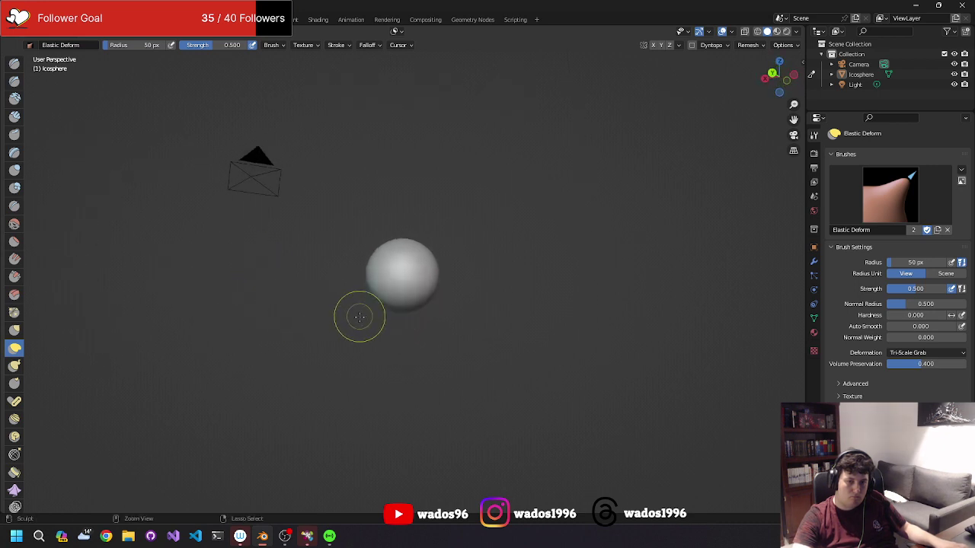
drag(380, 312, 382, 302)
drag(345, 330, 276, 387)
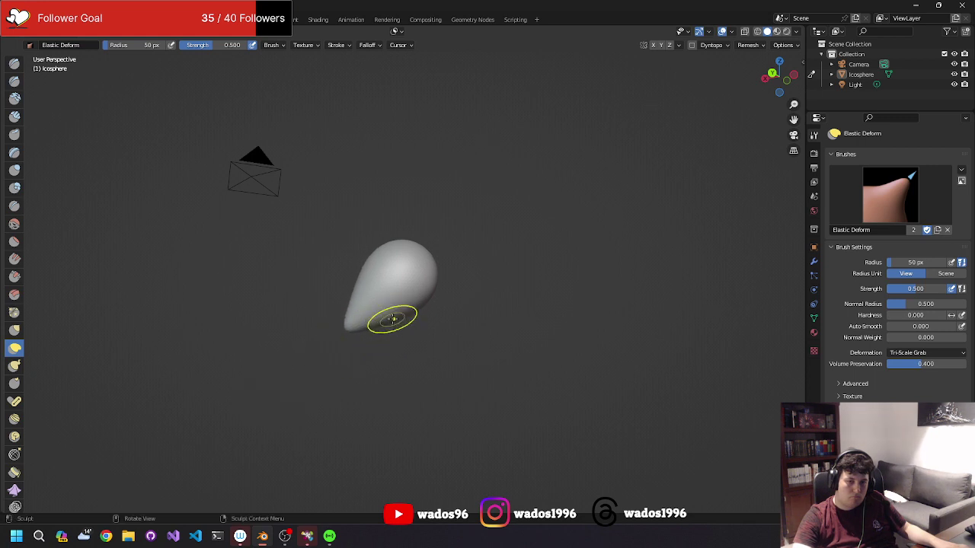
drag(358, 354, 368, 366)
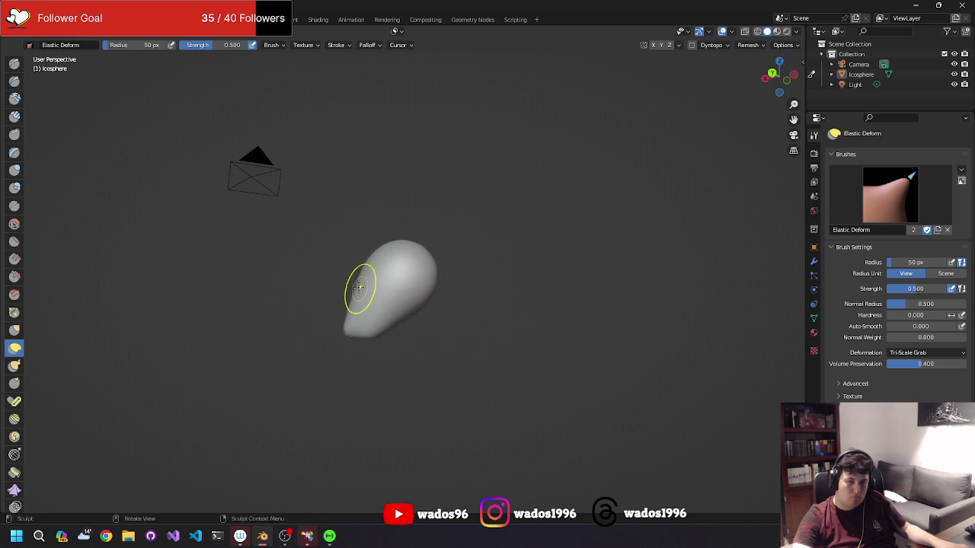
mouse_move(358, 288)
middle_down()
mouse_move(572, 272)
mouse_move(675, 279)
mouse_move(455, 278)
middle_up()
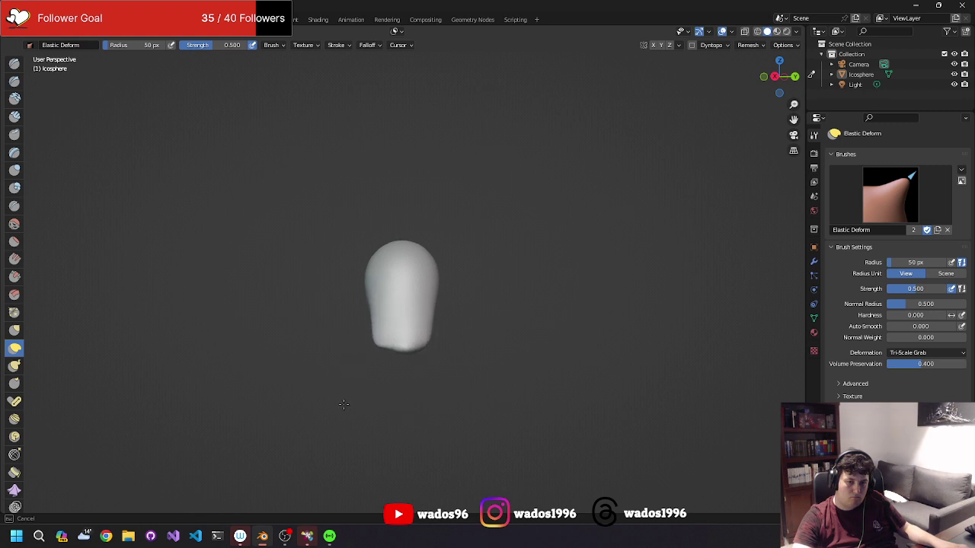
mouse_move(398, 294)
middle_down()
mouse_move(304, 272)
mouse_move(279, 289)
mouse_move(332, 280)
middle_up()
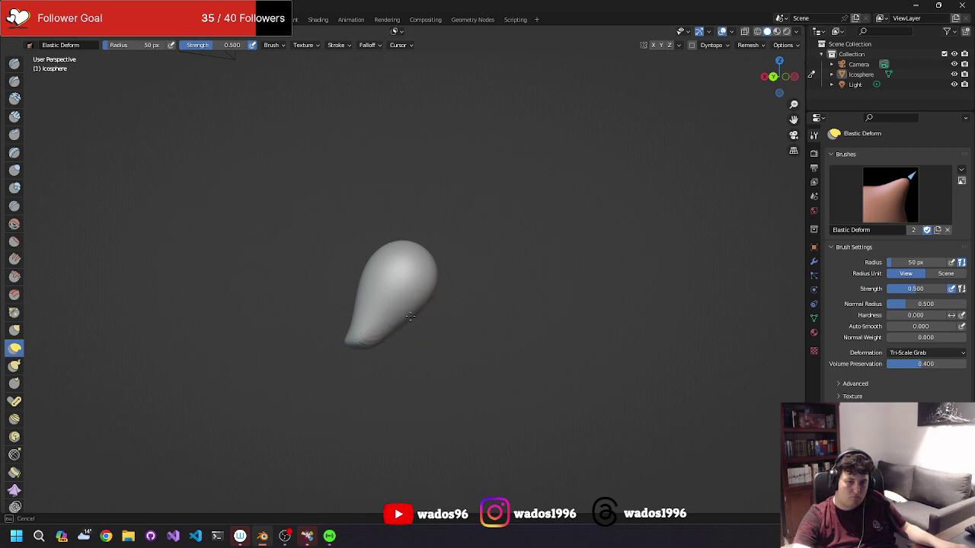
Pull out a bulge on the blob's right side and view it from several angles.
middle_drag(425, 334, 434, 301)
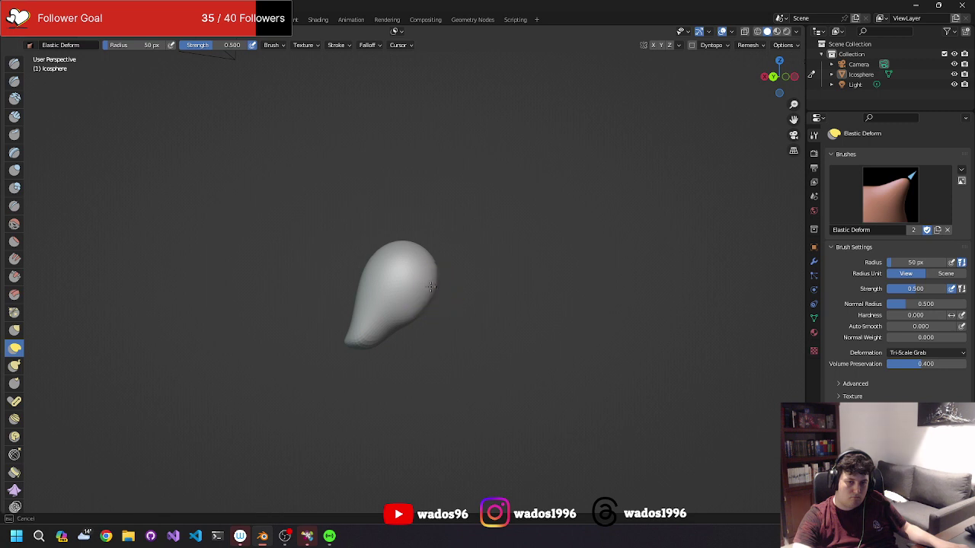
drag(430, 286, 438, 298)
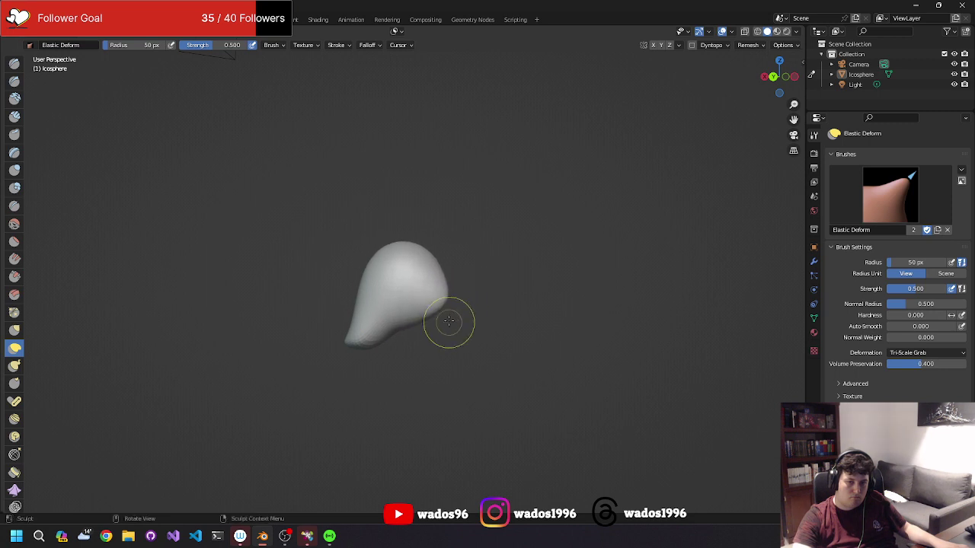
mouse_move(446, 257)
middle_down()
mouse_move(518, 233)
mouse_move(414, 287)
middle_up()
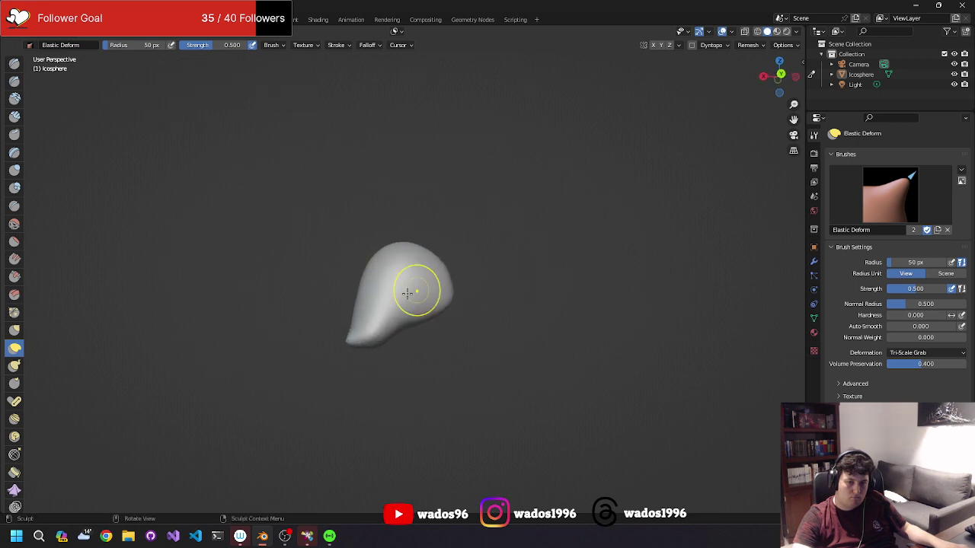
mouse_move(386, 352)
middle_down()
mouse_move(411, 388)
mouse_move(429, 283)
mouse_move(543, 282)
middle_up()
mouse_move(398, 272)
middle_down()
mouse_move(500, 268)
mouse_move(396, 244)
mouse_move(304, 205)
middle_up()
Undo the latest sculpt strokes, then select the icosphere in the Layout workspace.
key(ctrl+z)
key(ctrl+z)
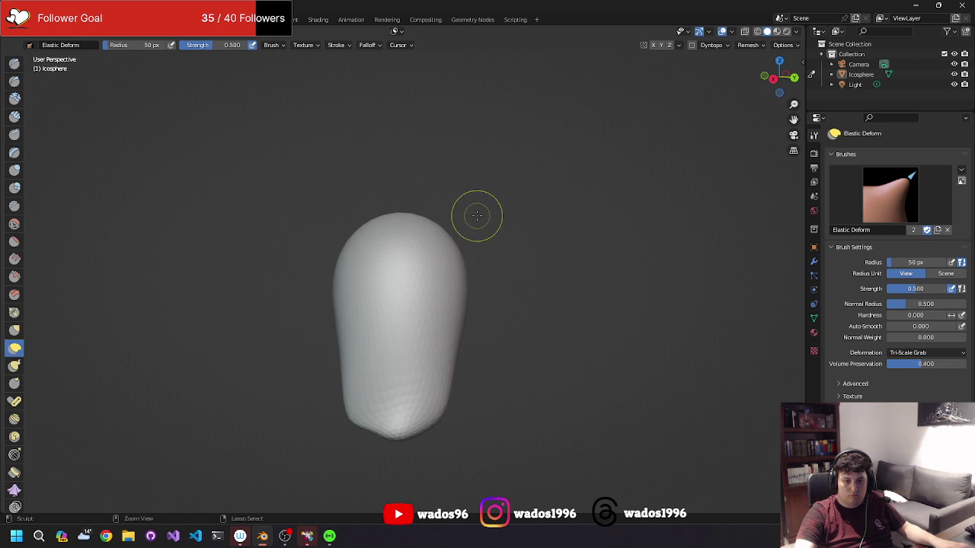
key(ctrl+z)
key(ctrl+z)
key(ctrl+shift+z)
key(ctrl+shift+z)
key(ctrl+shift+z)
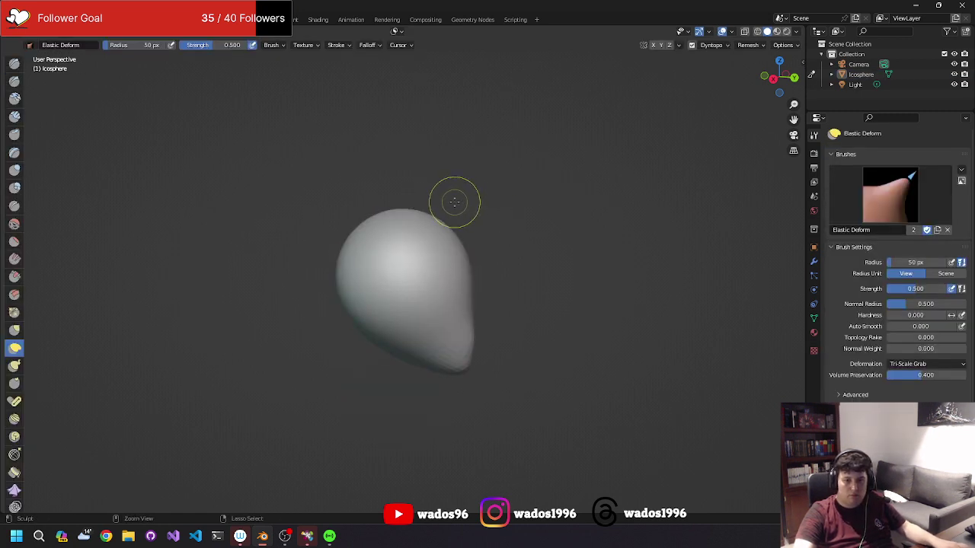
key(ctrl+z)
key(ctrl+z)
key(ctrl+z)
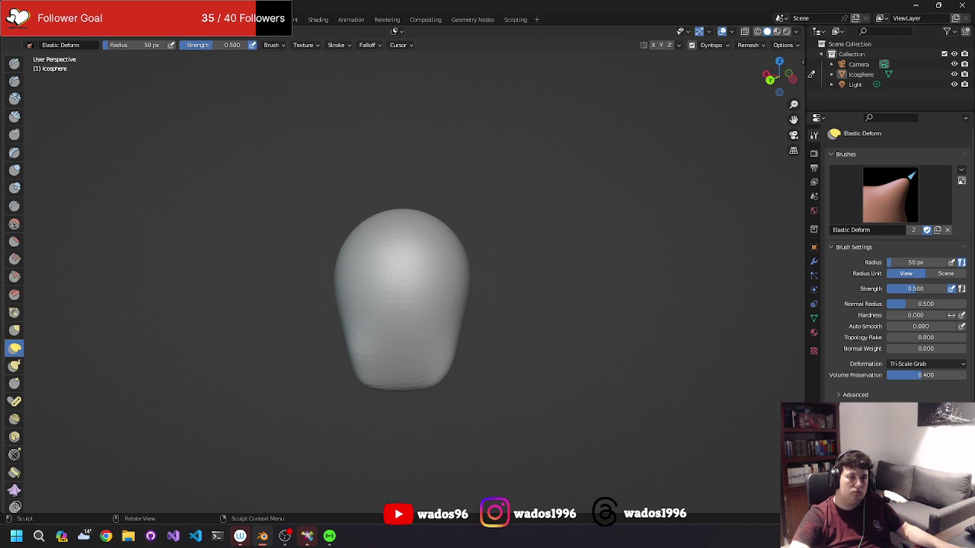
click(103, 19)
click(419, 212)
Replace the sculpted sphere with a fresh Ico Sphere at the origin and enter Sculpting.
key(Delete)
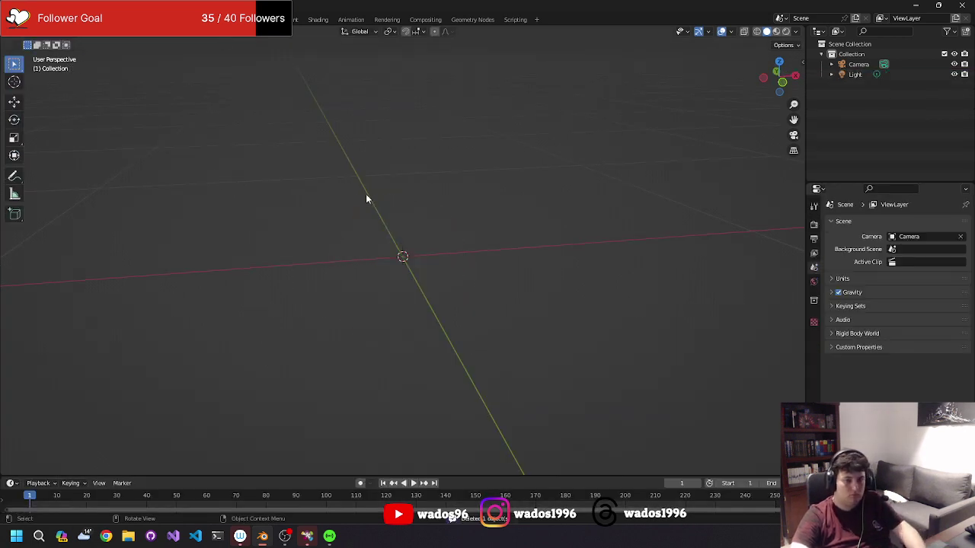
key(shift+a)
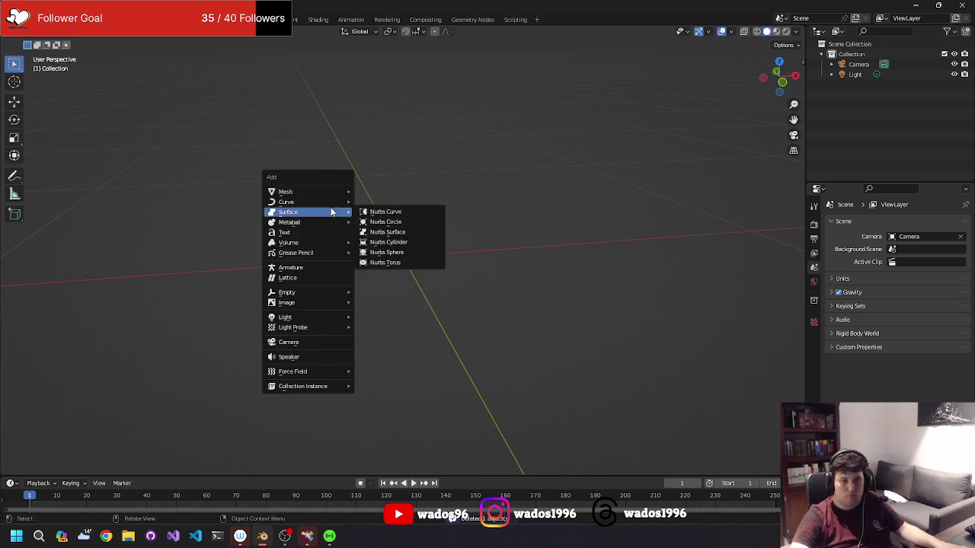
mouse_move(286, 191)
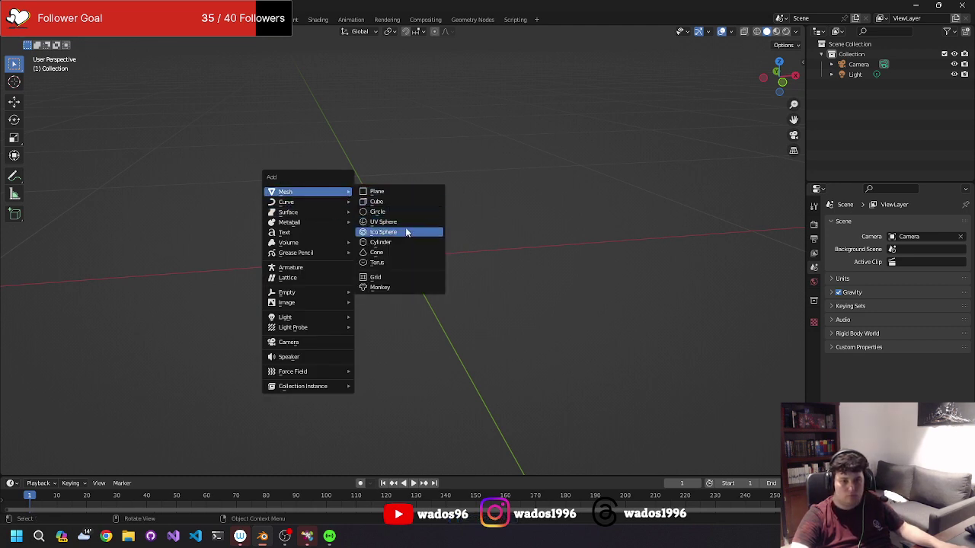
click(408, 232)
click(379, 181)
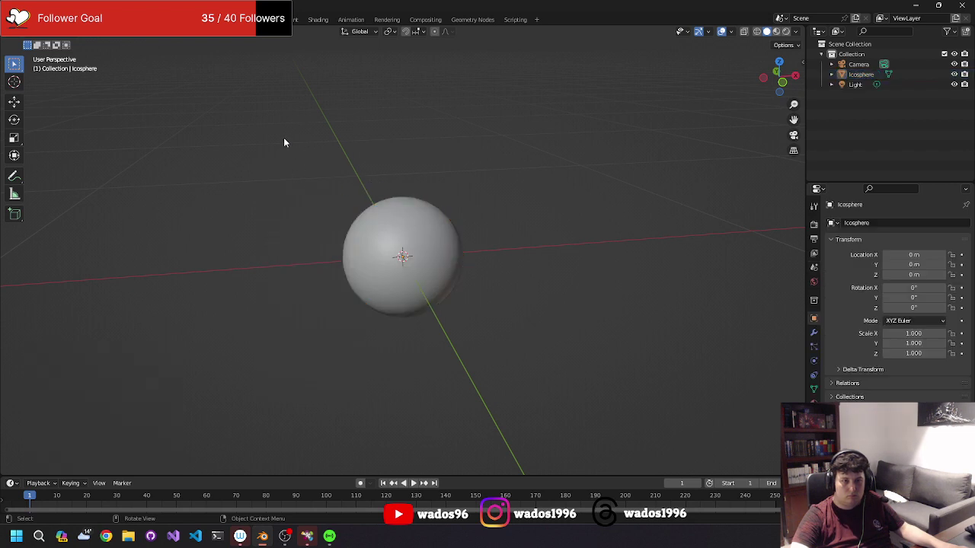
click(188, 19)
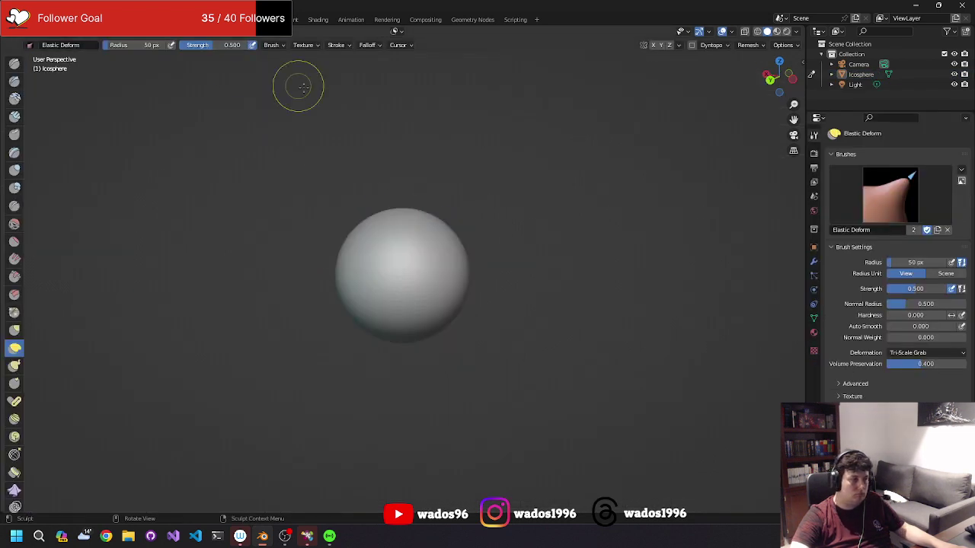
Pull a crease into the new sphere, then undo it.
middle_drag(298, 86, 421, 132)
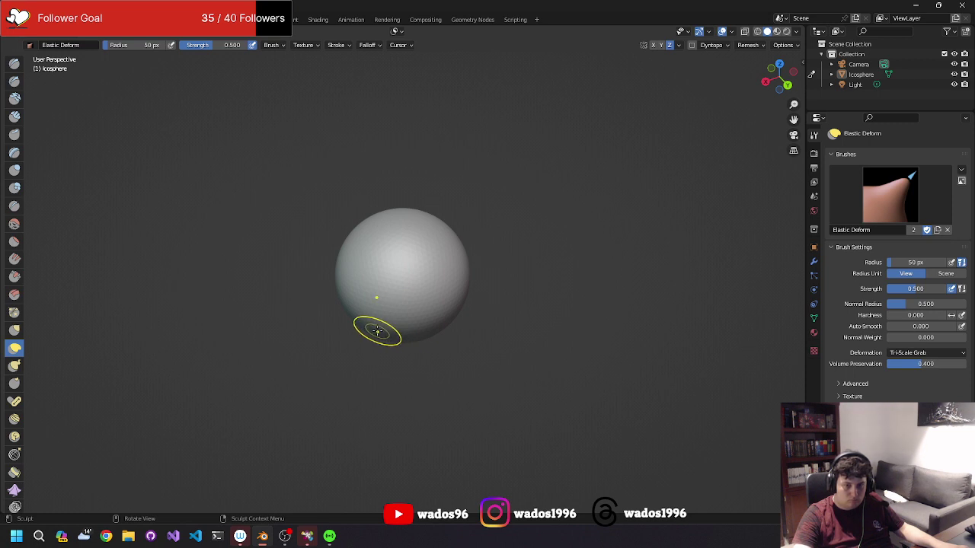
drag(377, 331, 339, 358)
mouse_move(339, 358)
middle_down()
mouse_move(307, 381)
mouse_move(317, 383)
middle_up()
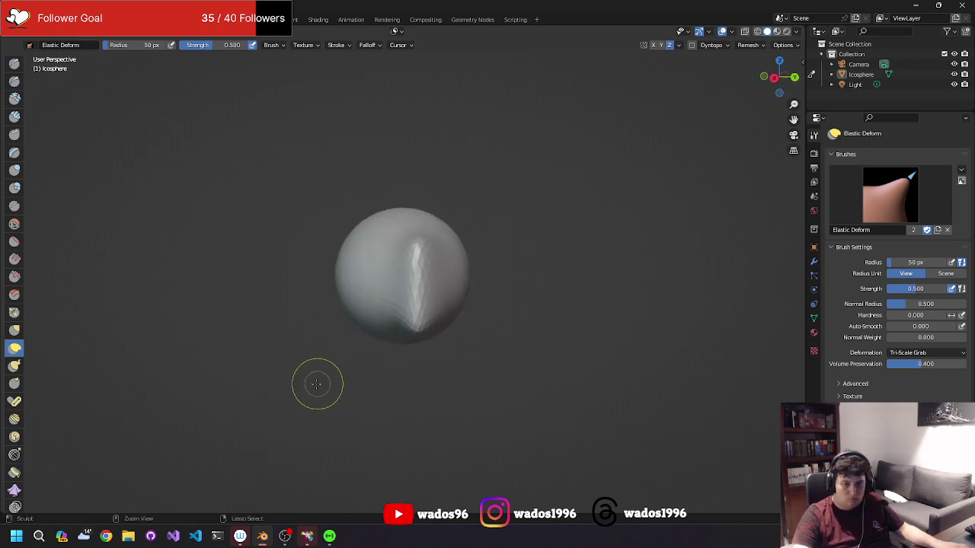
key(ctrl+z)
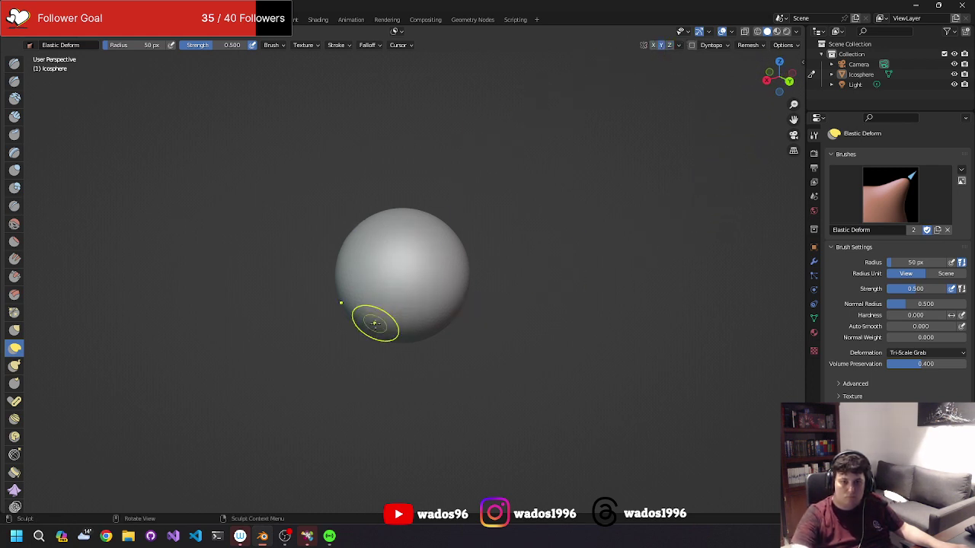
Shape the sphere's bottom into a widened teardrop point, then zoom out to review.
drag(369, 320, 330, 399)
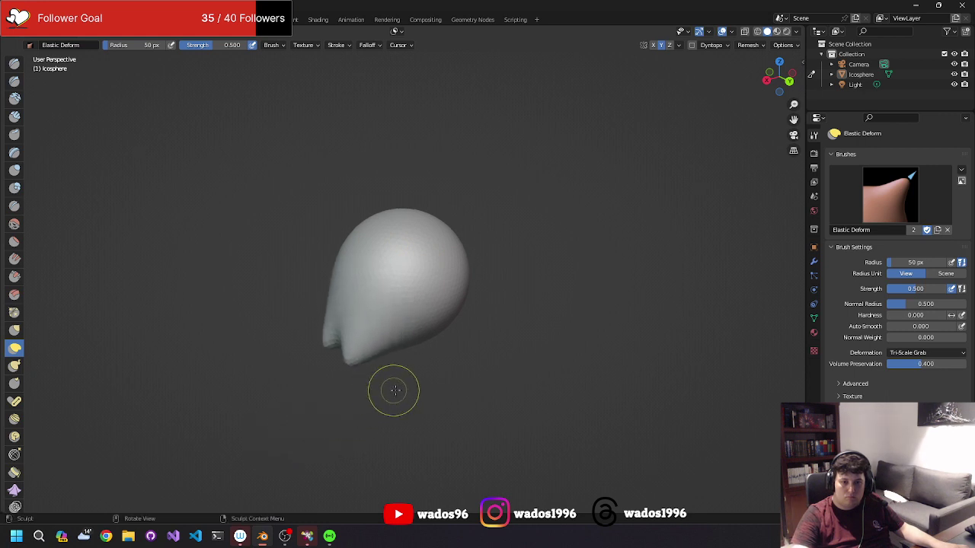
middle_drag(421, 342, 470, 327)
mouse_move(400, 346)
mouse_down()
mouse_move(398, 371)
mouse_move(400, 358)
mouse_move(435, 348)
mouse_up()
middle_drag(435, 348, 359, 337)
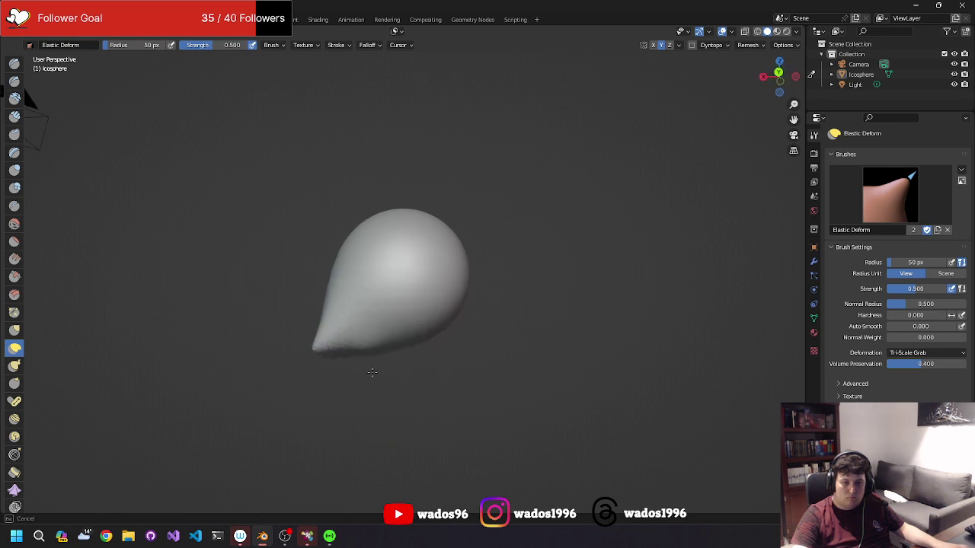
mouse_move(333, 349)
mouse_down()
mouse_move(389, 347)
mouse_move(396, 324)
mouse_up()
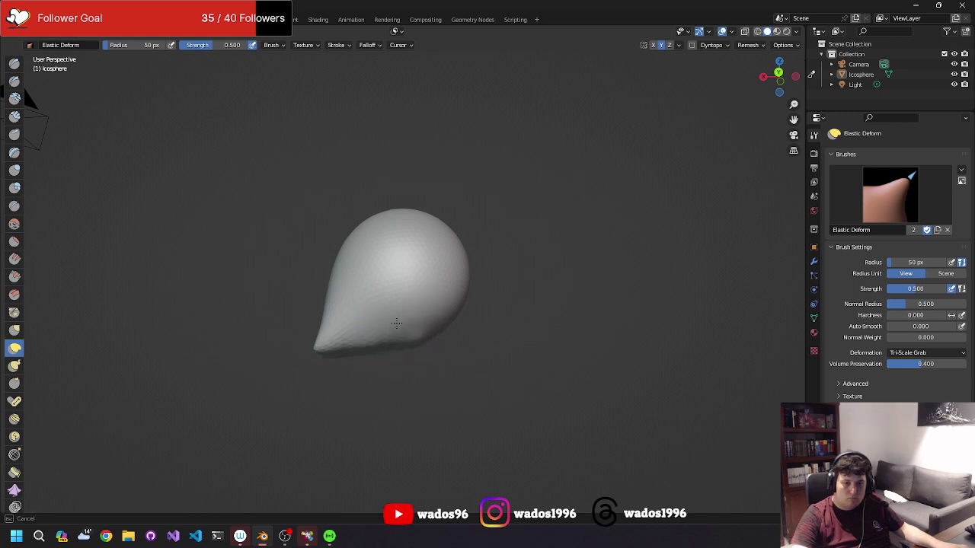
mouse_move(533, 261)
middle_down()
mouse_move(458, 283)
mouse_move(414, 266)
mouse_move(452, 345)
middle_up()
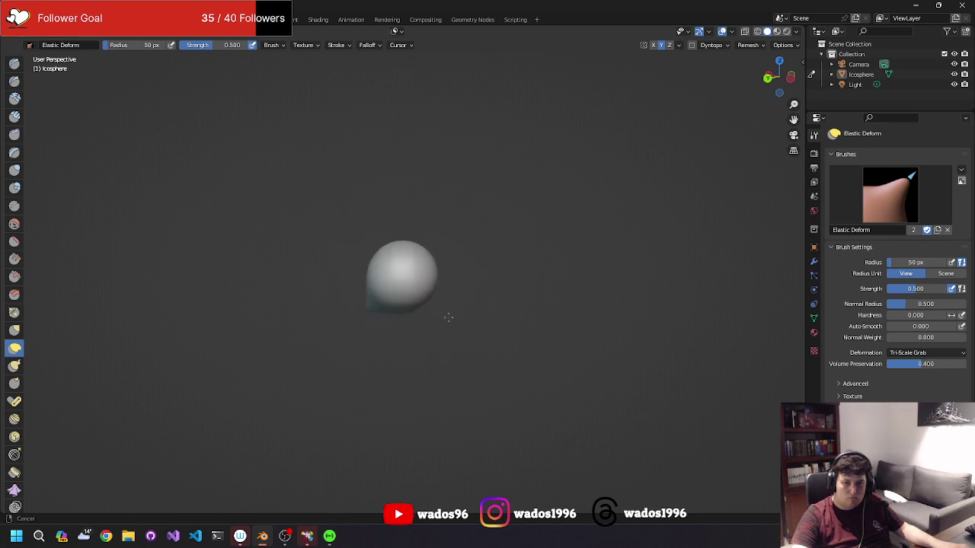
mouse_move(419, 270)
ctrl+middle_down()
mouse_move(466, 290)
mouse_move(555, 287)
mouse_move(529, 283)
mouse_move(342, 129)
ctrl+middle_up()
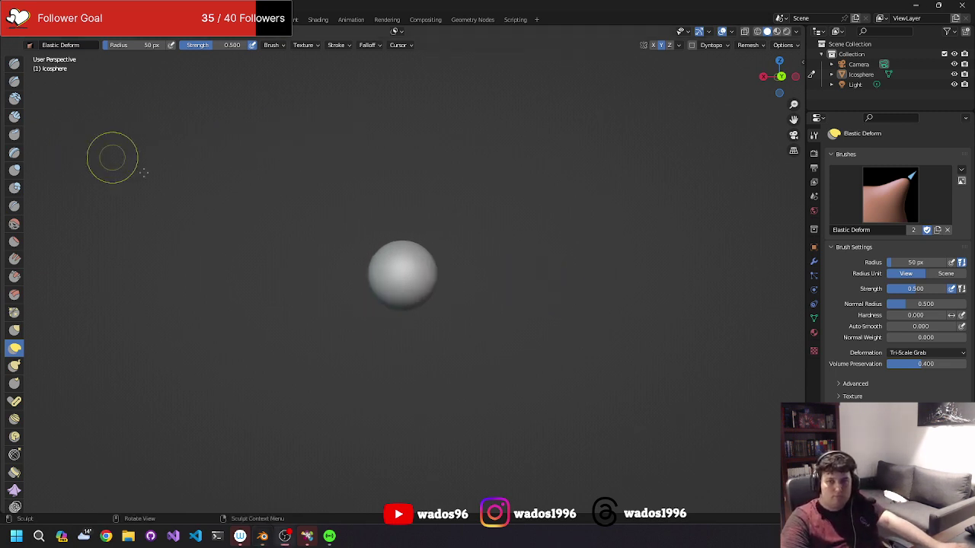
middle_drag(112, 158, 418, 125)
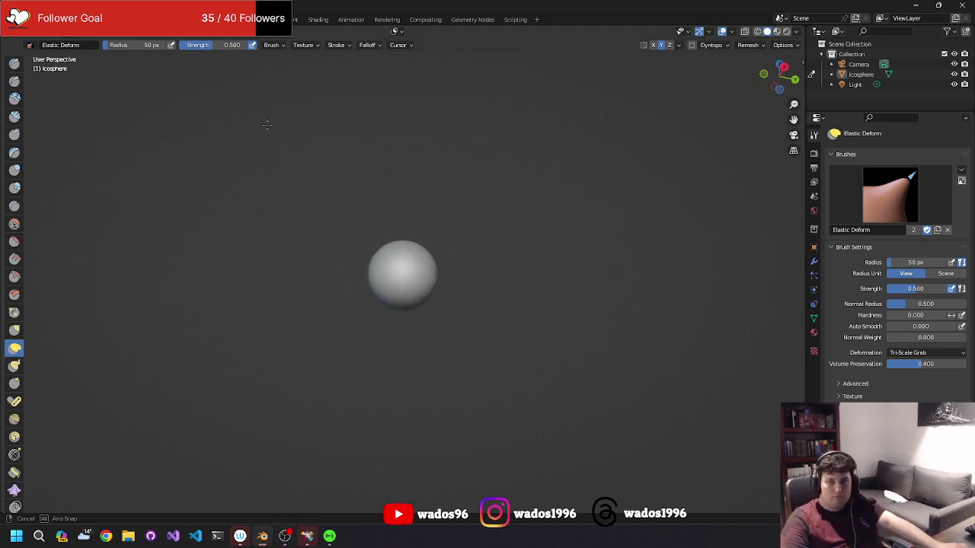
click(694, 46)
click(625, 64)
drag(620, 65, 560, 104)
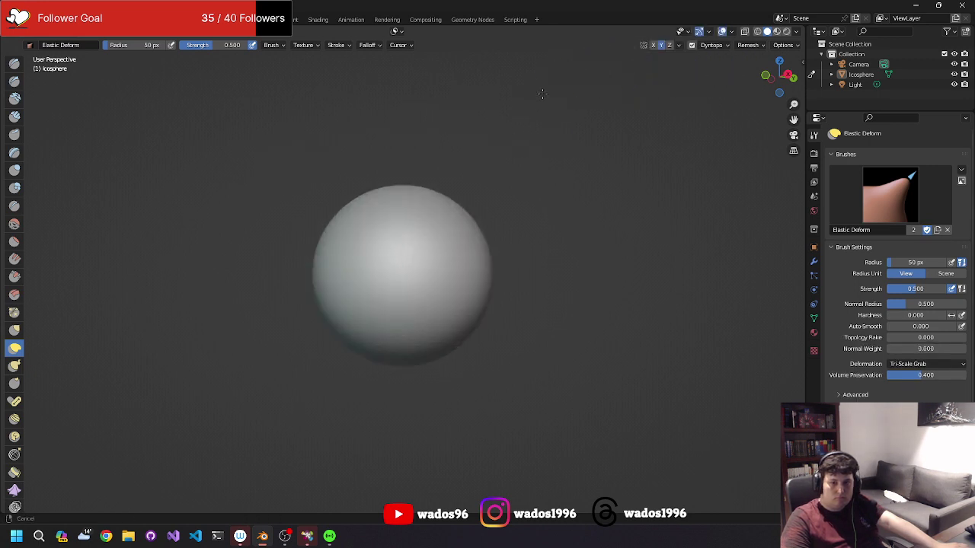
right_click(564, 115)
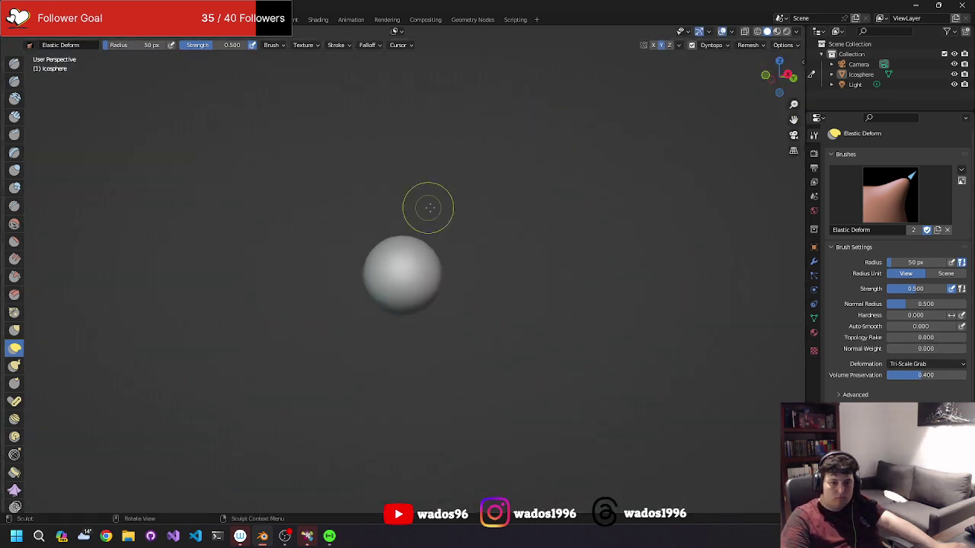
middle_drag(426, 207, 511, 168)
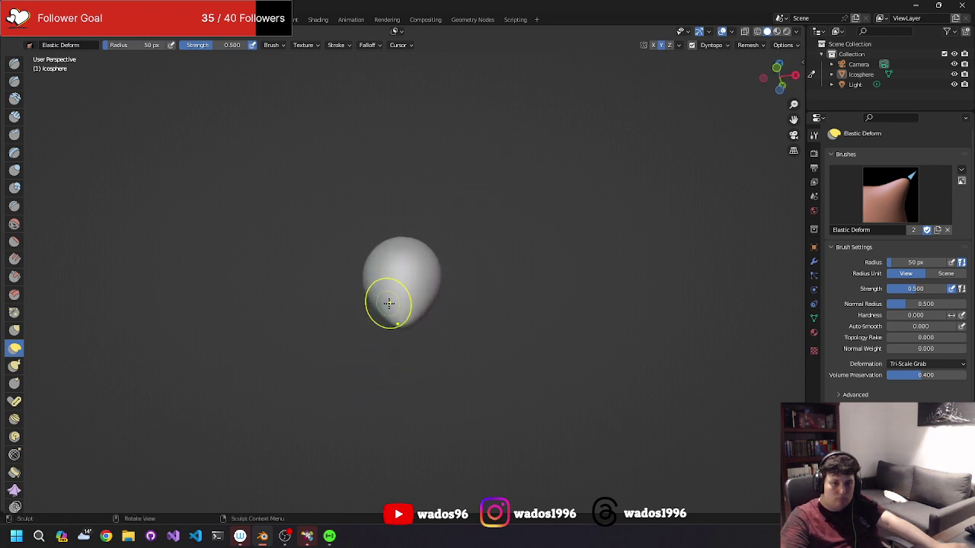
mouse_move(388, 303)
mouse_down()
mouse_move(413, 320)
mouse_move(390, 334)
mouse_up()
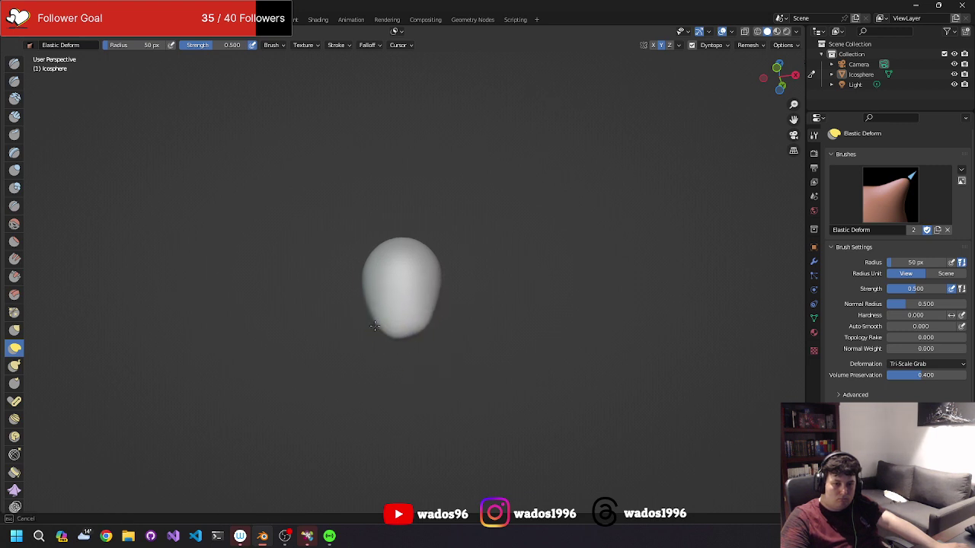
mouse_move(370, 334)
middle_down()
mouse_move(275, 331)
mouse_move(369, 265)
mouse_move(328, 318)
mouse_move(378, 296)
middle_up()
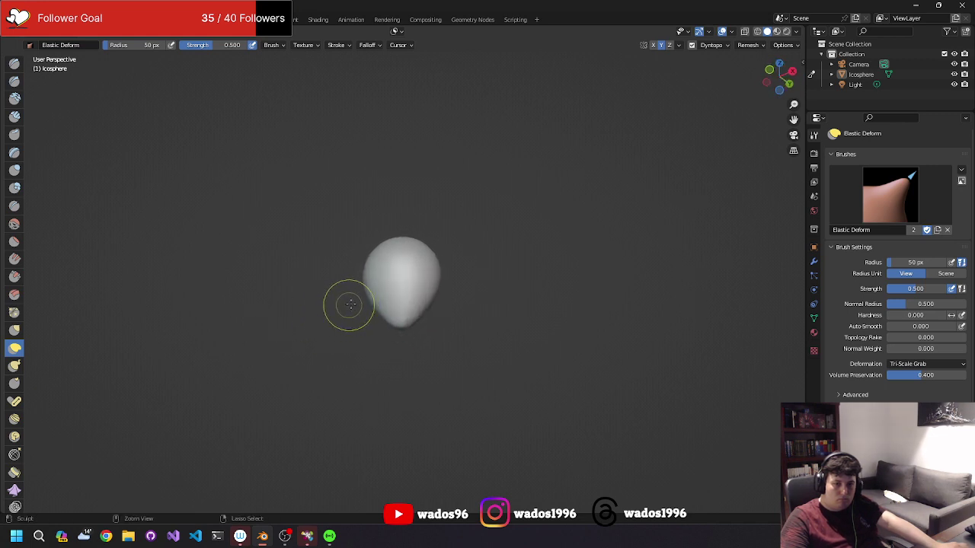
middle_drag(337, 323, 335, 326)
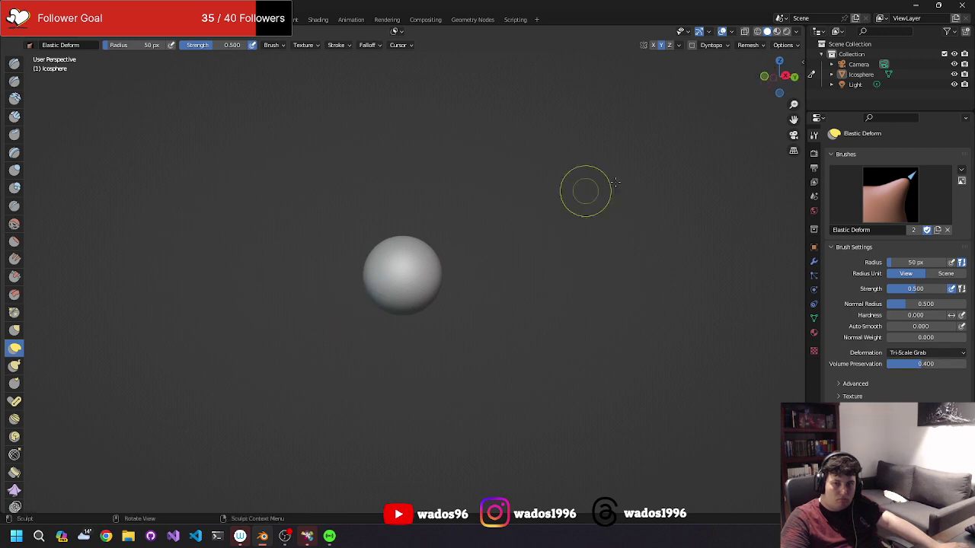
From the Back view, pull the egg's tip toward the lower-left with Elastic Deform strokes.
click(780, 59)
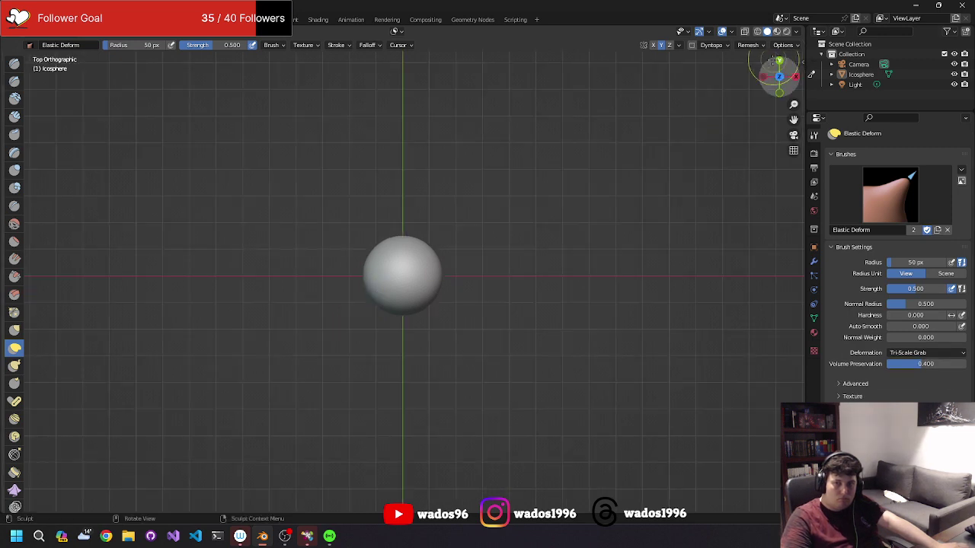
click(780, 60)
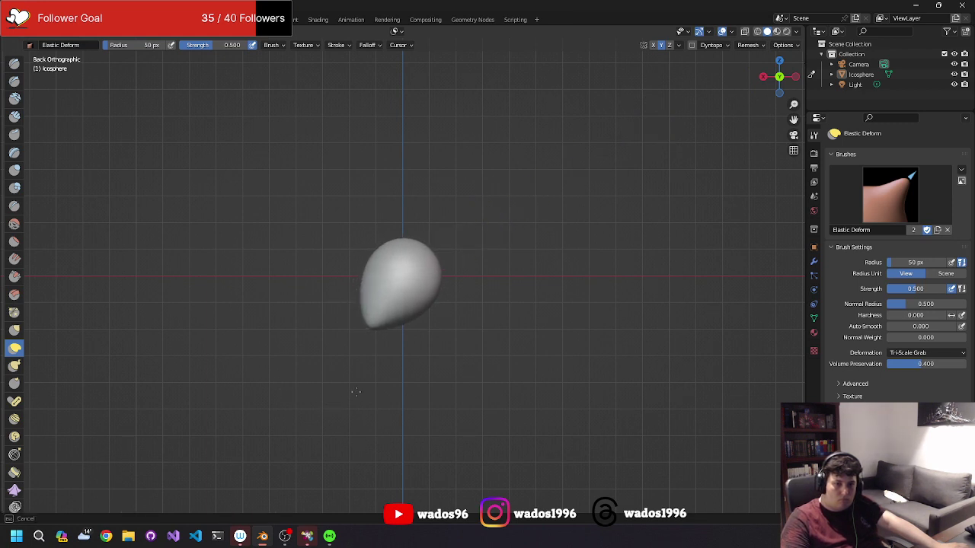
middle_drag(356, 391, 500, 354)
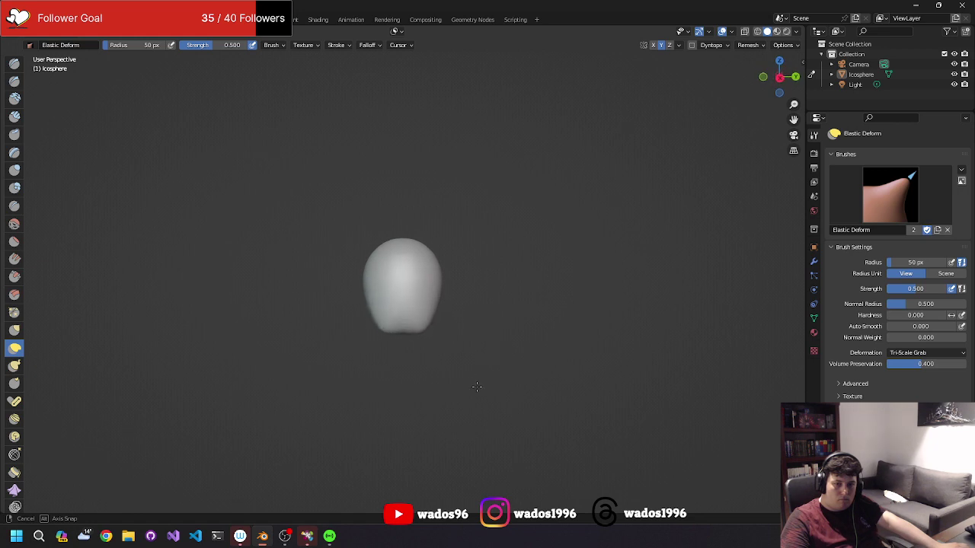
middle_drag(461, 383, 512, 260)
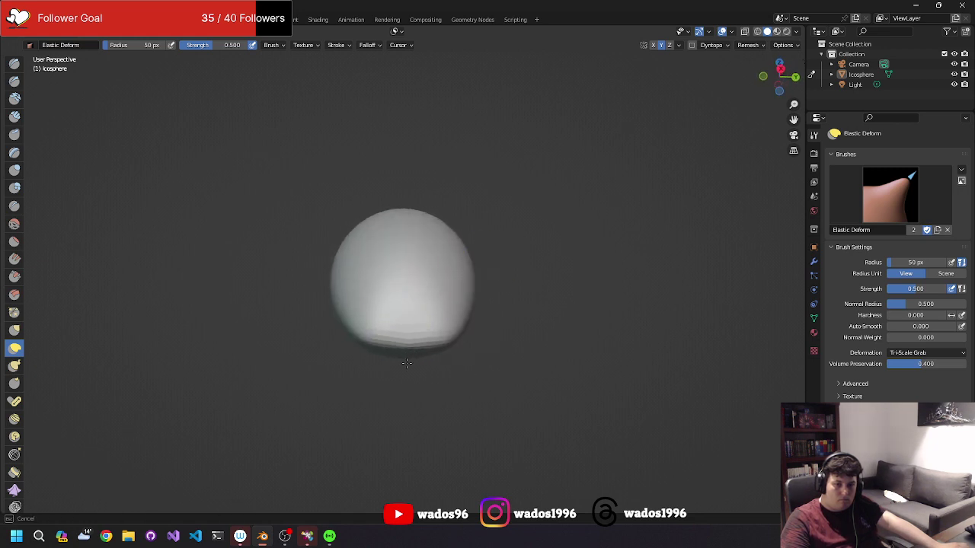
mouse_move(406, 363)
middle_down()
mouse_move(276, 360)
mouse_move(280, 423)
mouse_move(533, 392)
middle_up()
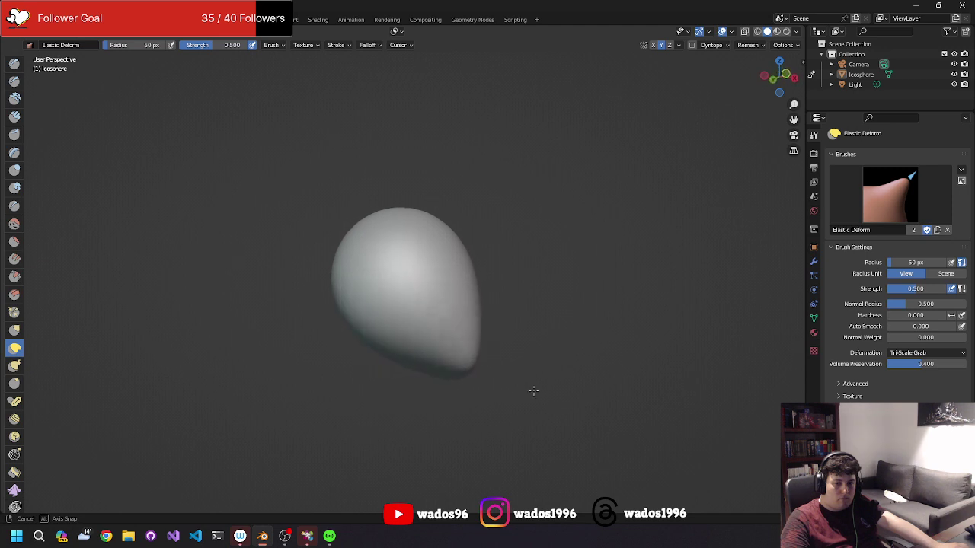
mouse_move(479, 374)
mouse_down()
mouse_move(428, 358)
mouse_move(441, 337)
mouse_move(396, 340)
mouse_up()
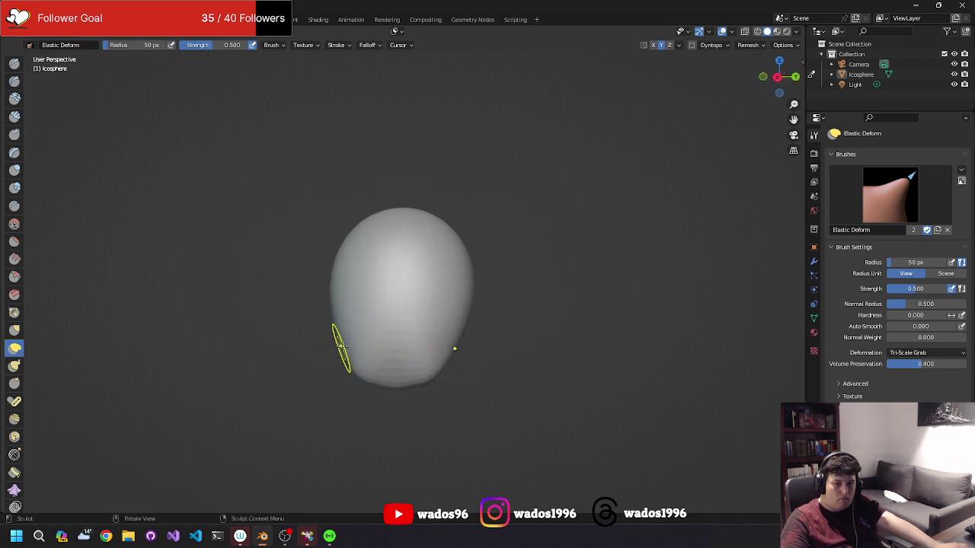
middle_drag(342, 347, 311, 351)
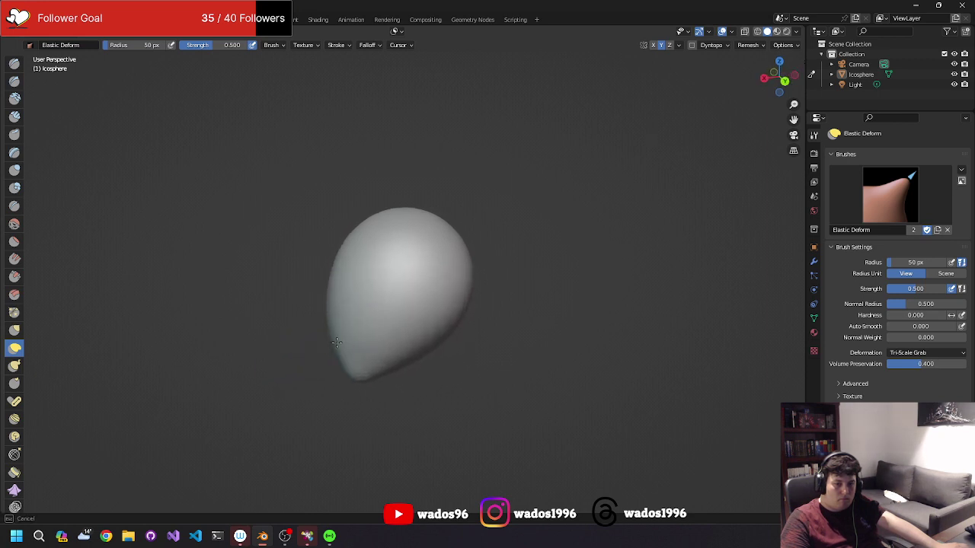
drag(315, 356, 340, 363)
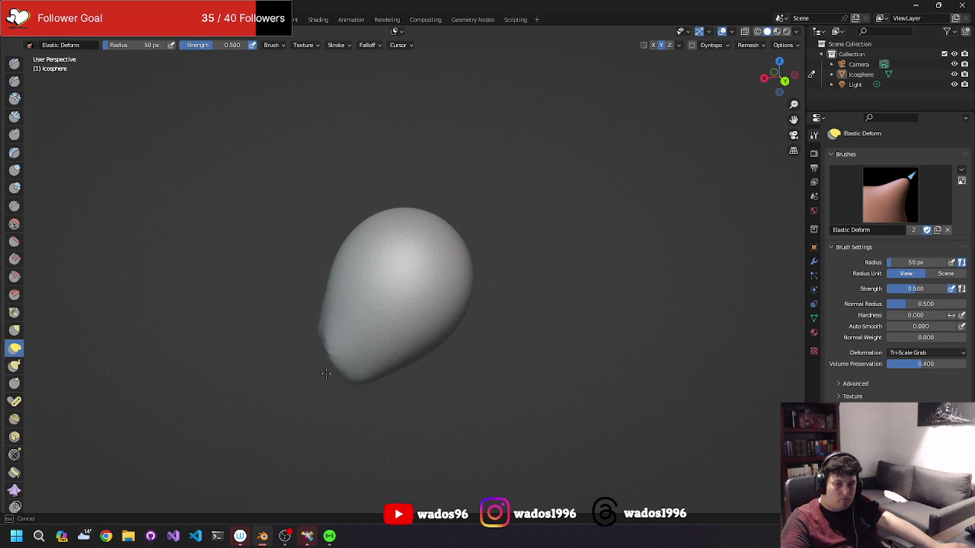
mouse_move(325, 373)
middle_down()
mouse_move(418, 350)
mouse_move(306, 363)
middle_up()
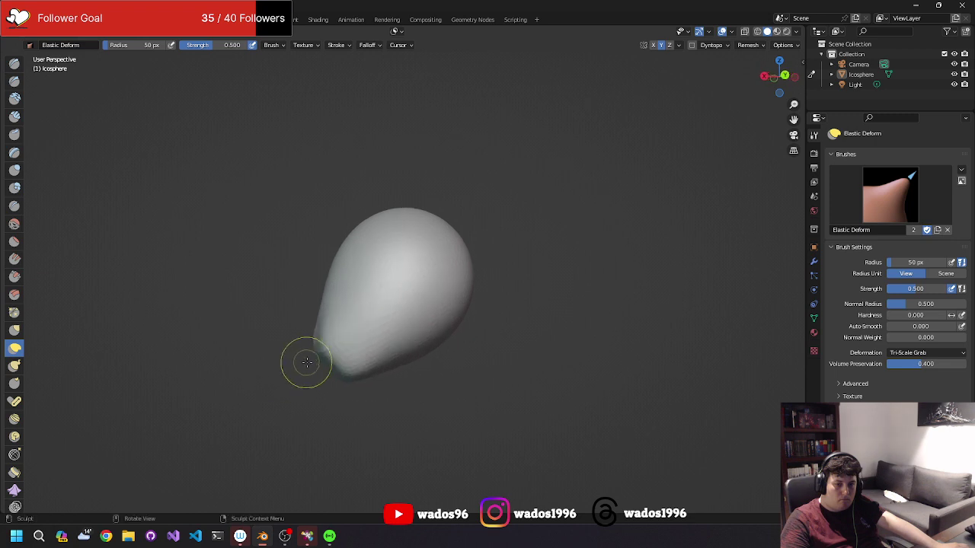
drag(328, 359, 313, 383)
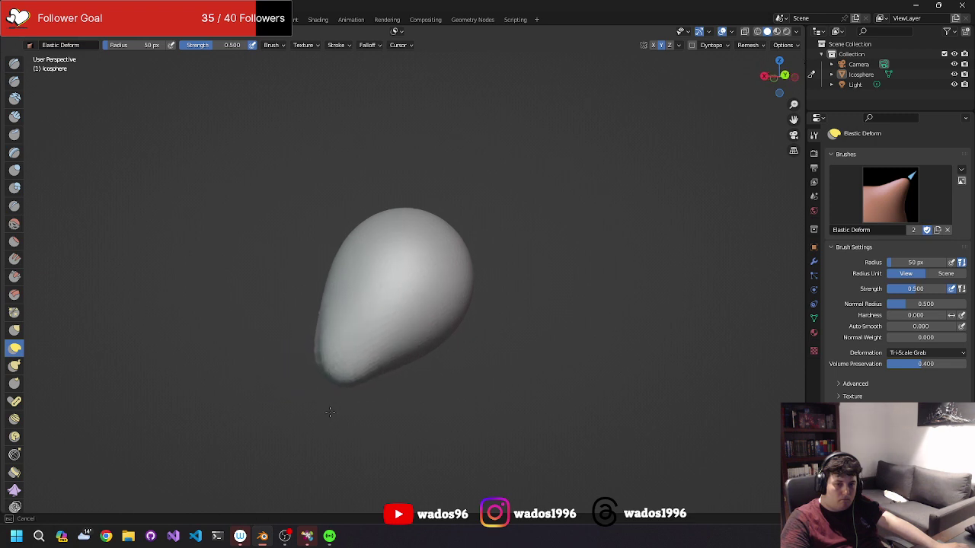
mouse_move(330, 413)
middle_down()
mouse_move(571, 413)
mouse_move(508, 452)
middle_up()
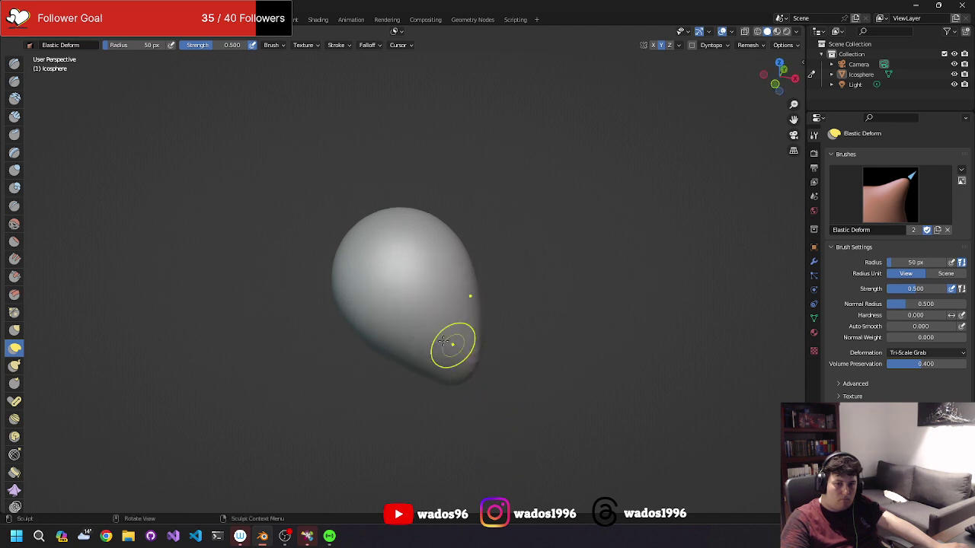
Orbit around the egg and undo the last unwanted deformation stroke.
middle_drag(444, 341, 389, 176)
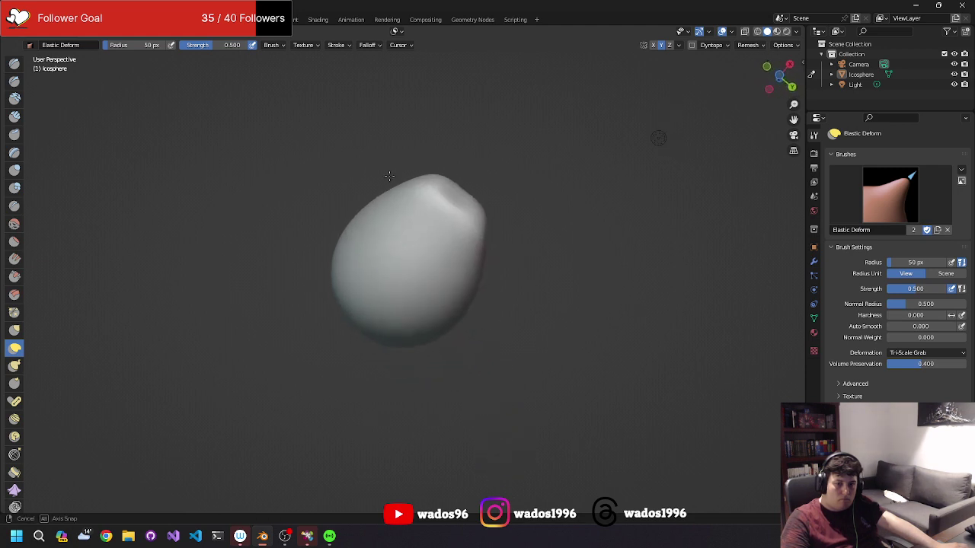
mouse_move(370, 327)
middle_down()
mouse_move(259, 353)
mouse_move(289, 392)
middle_up()
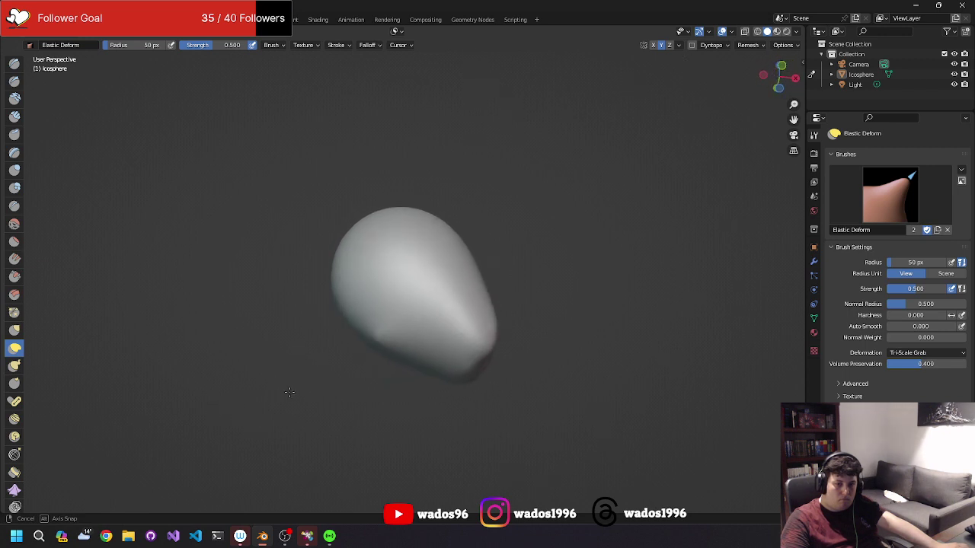
middle_drag(289, 392, 269, 417)
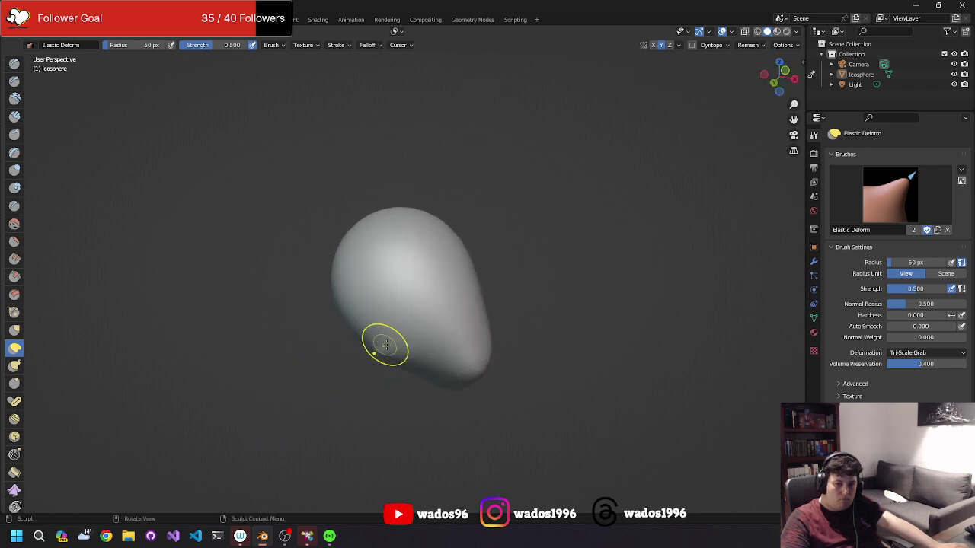
middle_drag(382, 426, 382, 425)
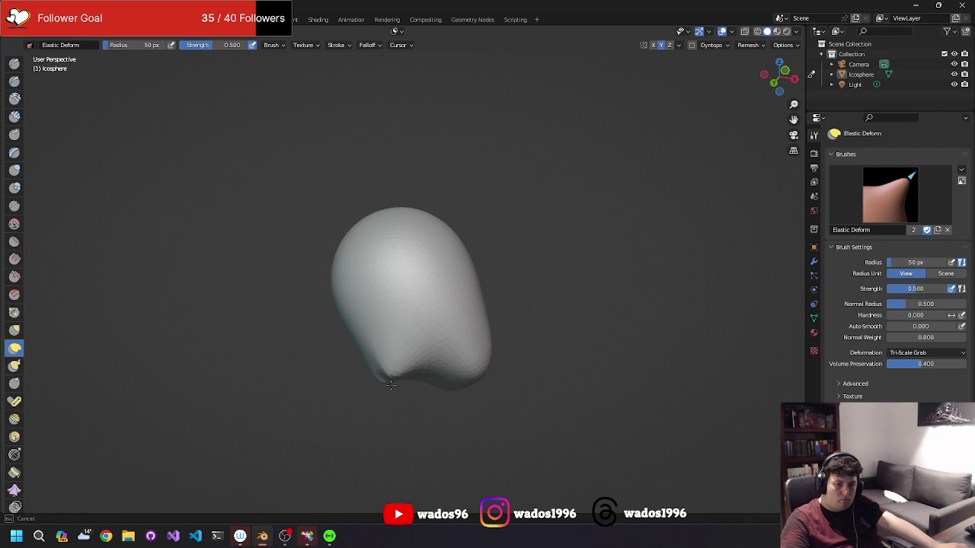
mouse_move(390, 385)
middle_down()
mouse_move(365, 433)
mouse_move(464, 388)
mouse_move(401, 344)
mouse_move(428, 355)
mouse_move(430, 376)
middle_up()
key(ctrl+z)
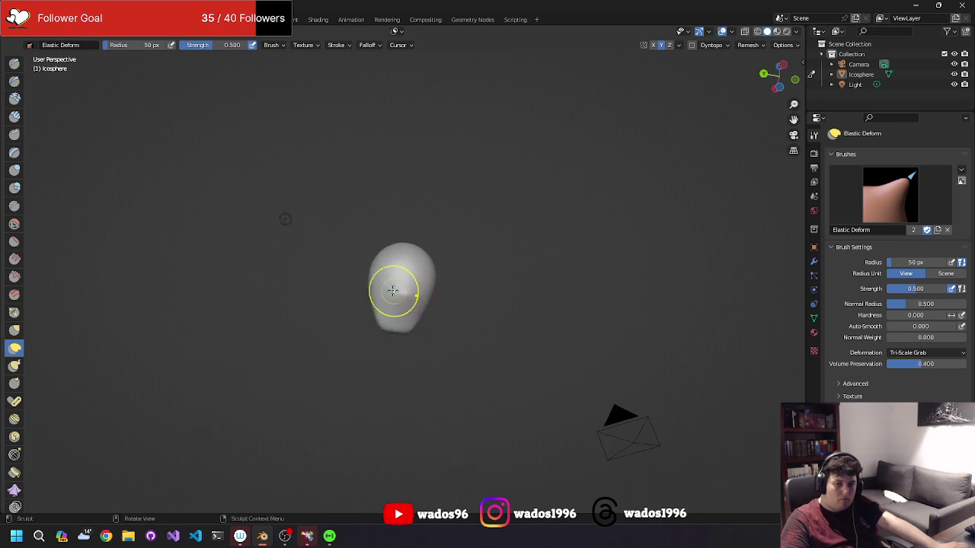
Pull the egg's lower tip downward, then undo a stray lower-left deformation.
mouse_move(410, 314)
middle_down()
mouse_move(415, 327)
mouse_move(522, 353)
mouse_move(472, 373)
mouse_move(414, 326)
middle_up()
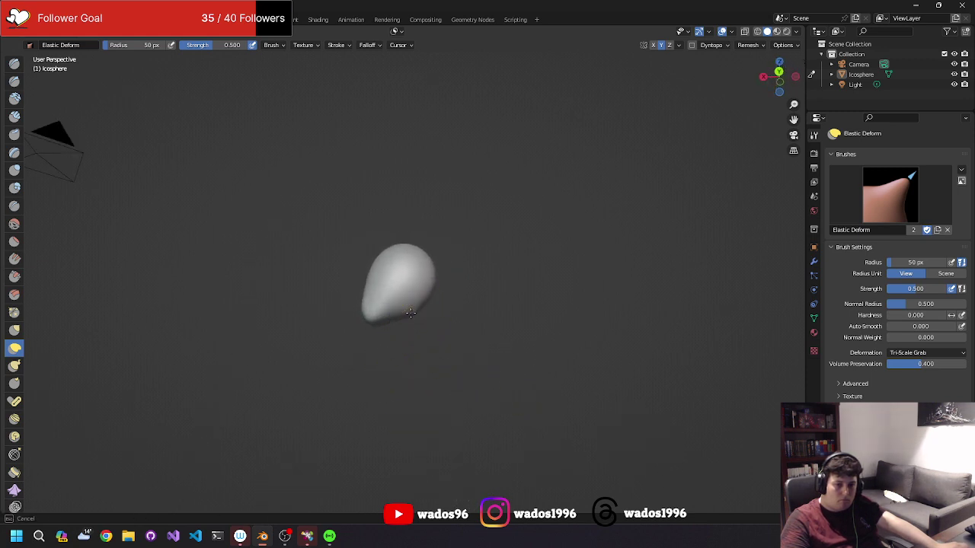
drag(411, 313, 412, 356)
drag(414, 316, 414, 366)
mouse_move(414, 366)
ctrl+middle_down()
mouse_move(434, 305)
mouse_move(461, 275)
mouse_move(411, 312)
ctrl+middle_up()
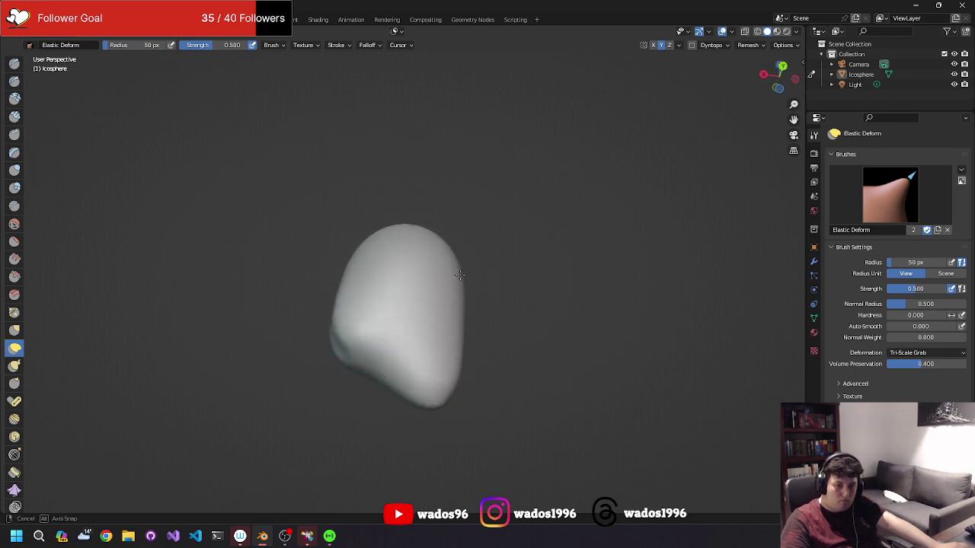
mouse_move(383, 357)
mouse_down()
mouse_move(409, 344)
mouse_move(399, 348)
mouse_move(401, 381)
mouse_move(411, 331)
mouse_move(386, 325)
mouse_up()
key(ctrl+z)
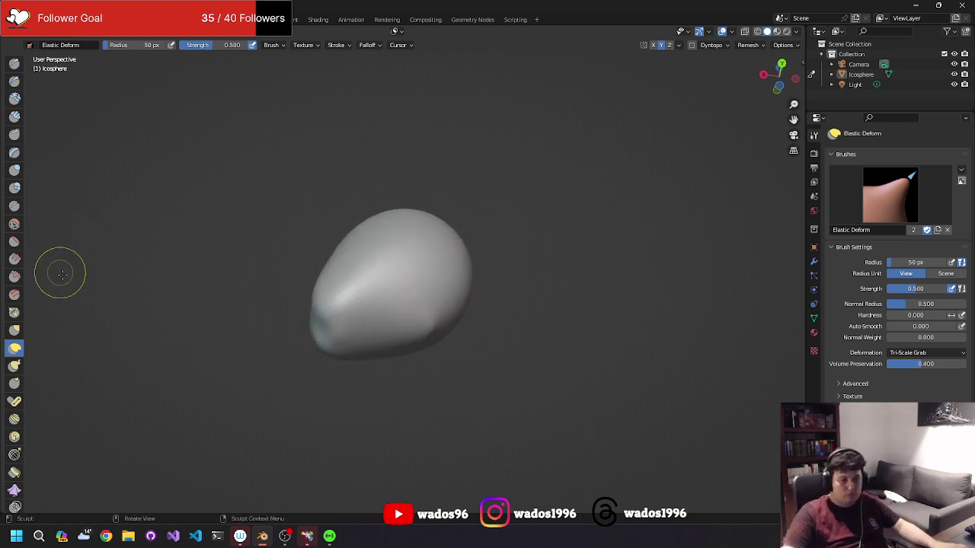
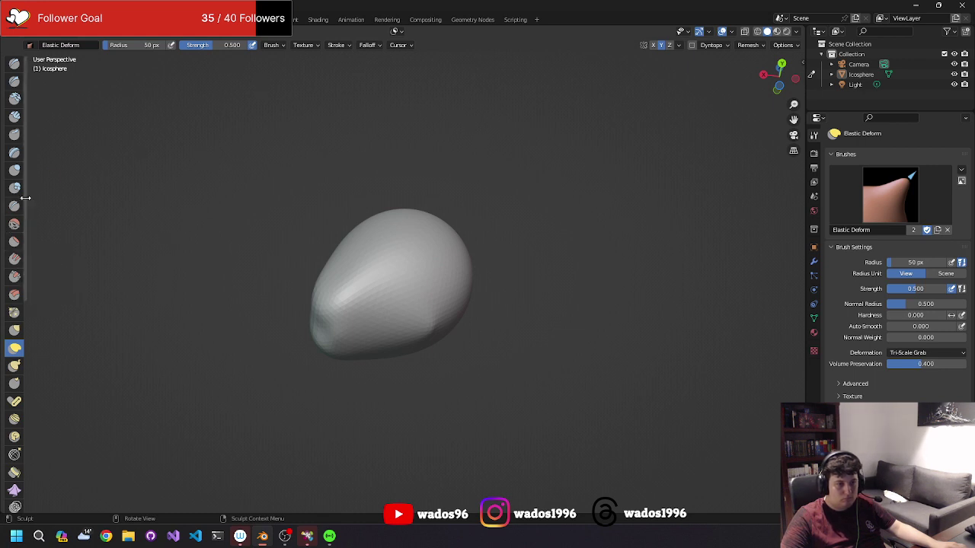
Switch to the Inflate/Deflate brush, inflate the head's front, and enable Dyntopo.
click(15, 172)
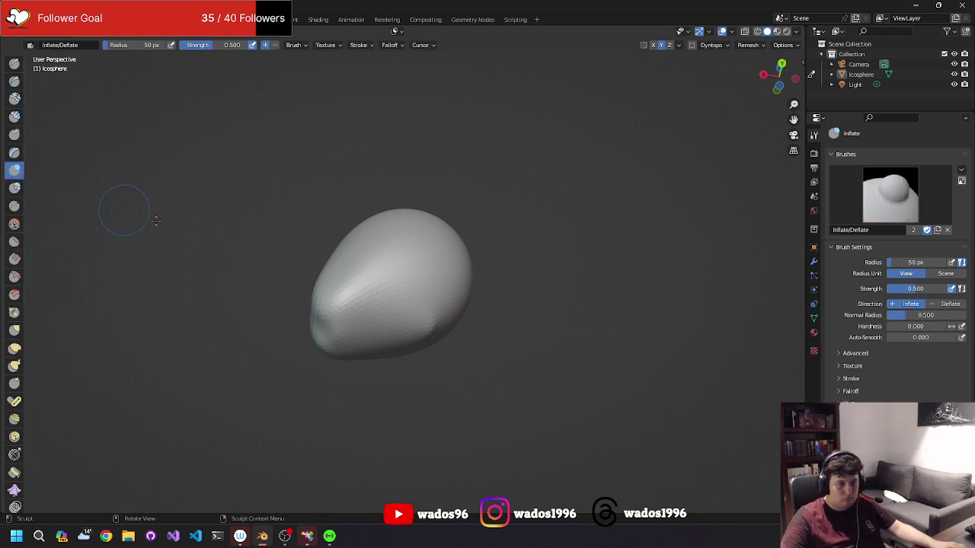
middle_drag(418, 310, 375, 287)
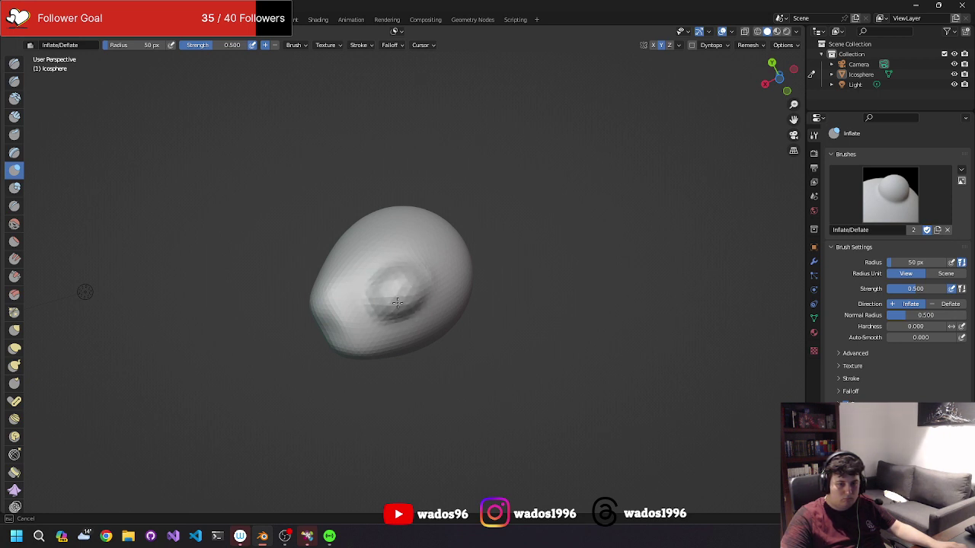
mouse_move(400, 299)
middle_down()
mouse_move(454, 377)
mouse_move(425, 375)
mouse_move(699, 124)
middle_up()
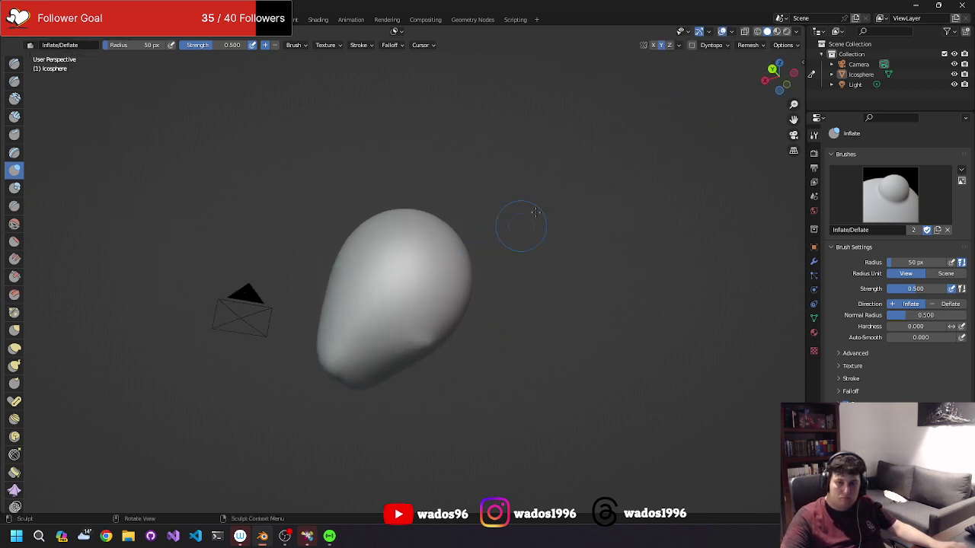
click(692, 45)
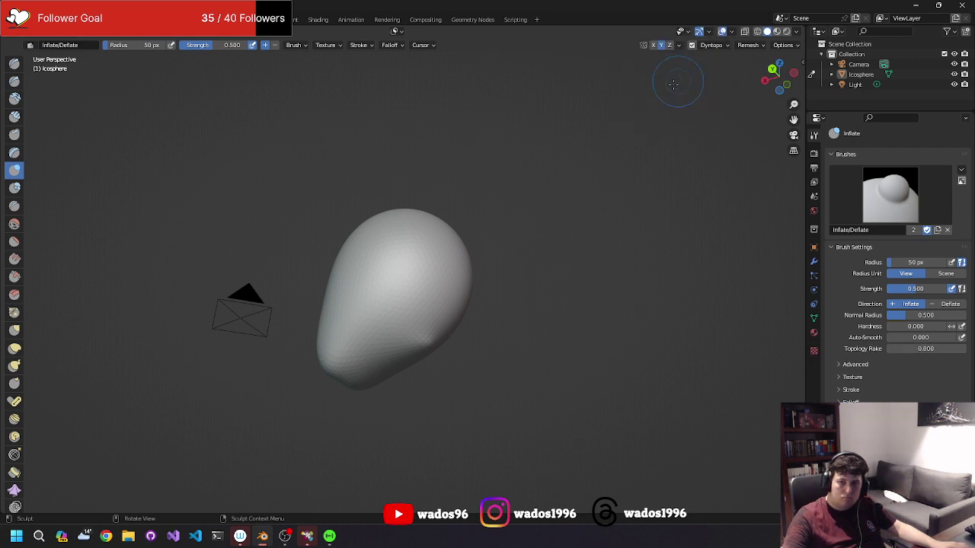
mouse_move(678, 76)
middle_down()
mouse_move(469, 181)
mouse_move(452, 213)
middle_up()
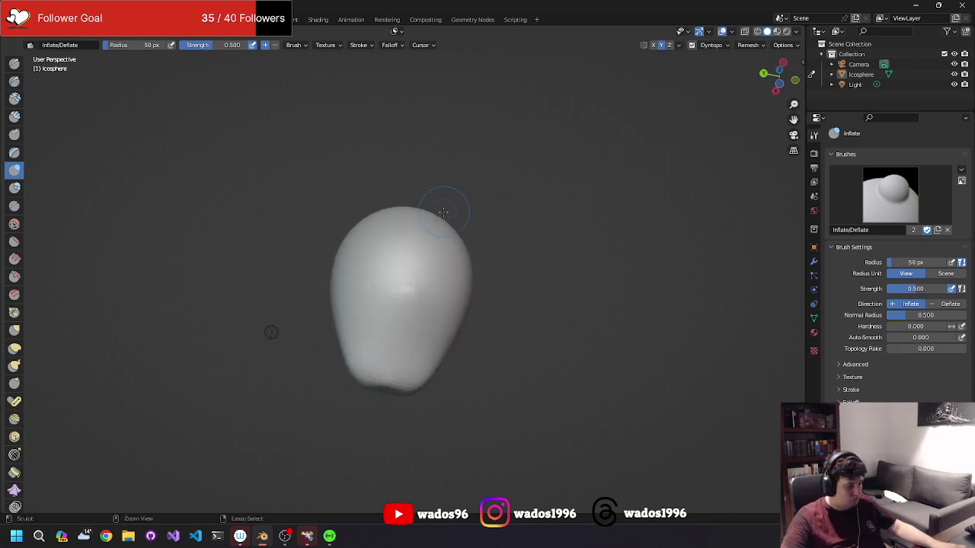
Toggle Dyntopo with Ctrl+D, accept the Attribute Data Detected warning, and inflate the upper front.
key(ctrl+d)
key(ctrl+d)
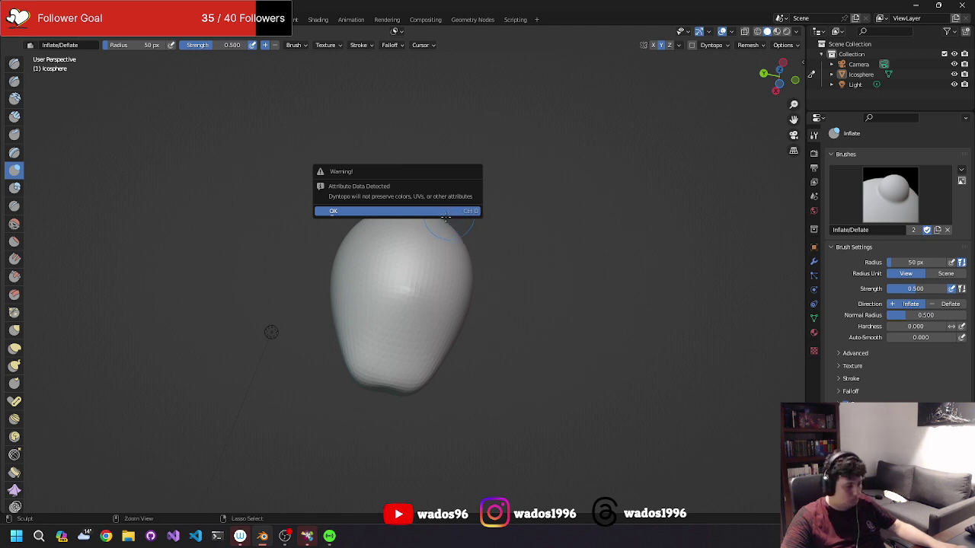
click(449, 214)
drag(452, 221, 402, 270)
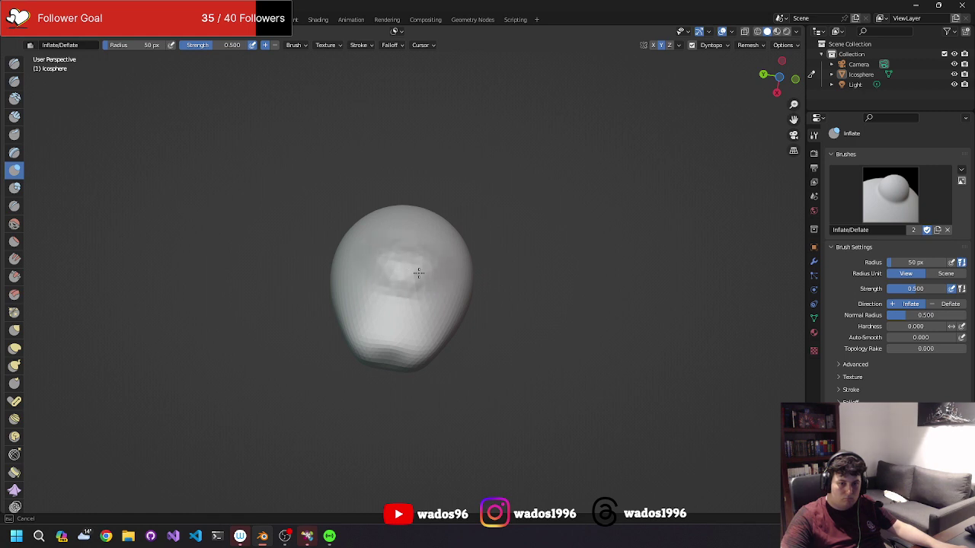
drag(399, 278, 401, 275)
mouse_move(401, 276)
middle_down()
mouse_move(490, 361)
mouse_move(522, 365)
mouse_move(505, 366)
middle_up()
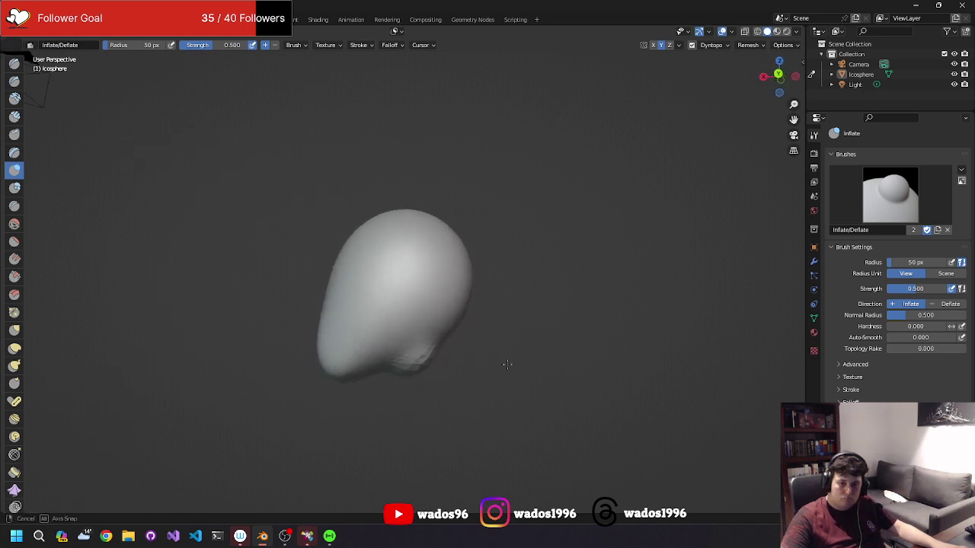
With Elastic Deform, stretch the lower face down and pull the chin tip into a point.
click(15, 348)
mouse_move(399, 326)
middle_down()
mouse_move(359, 291)
mouse_move(391, 327)
middle_up()
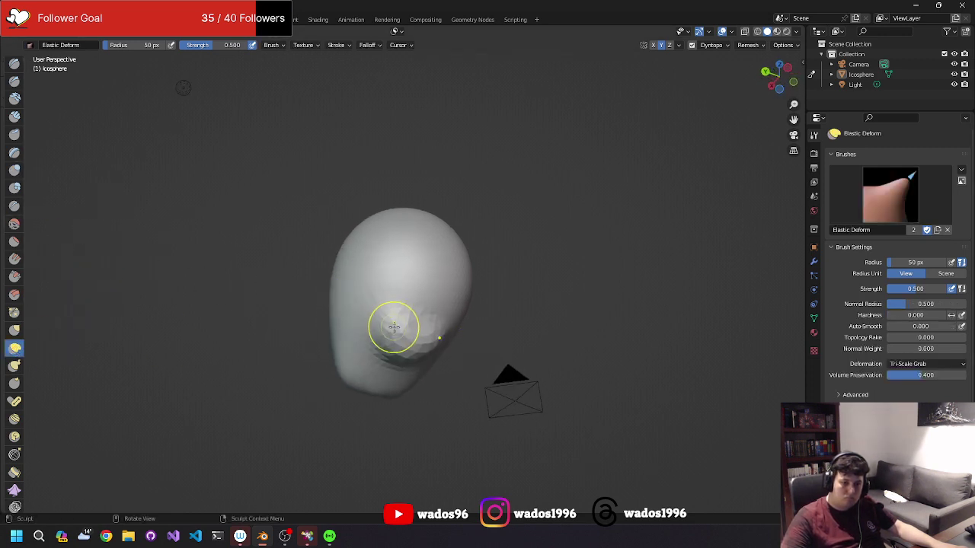
drag(391, 327, 420, 435)
mouse_move(420, 435)
middle_down()
mouse_move(529, 406)
mouse_move(475, 396)
middle_up()
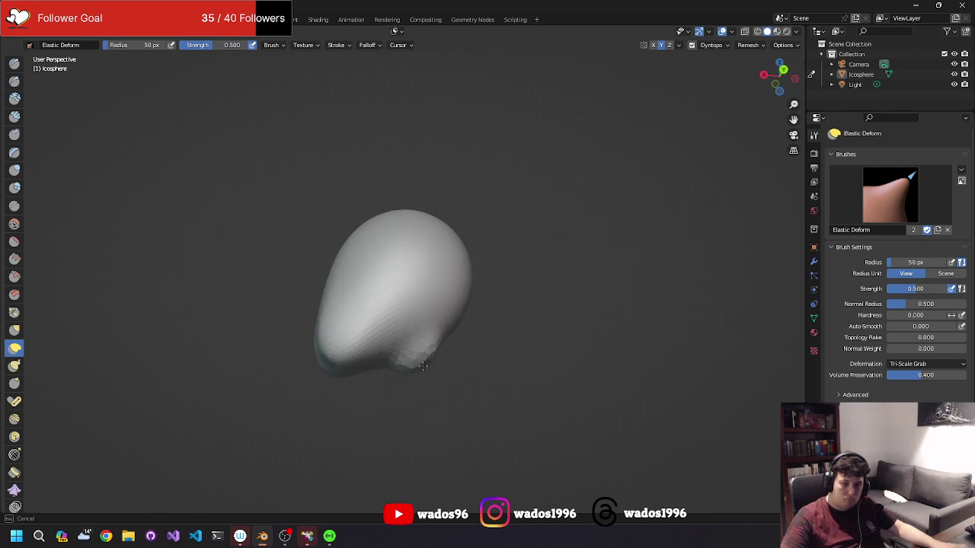
mouse_move(457, 411)
mouse_down()
mouse_move(448, 371)
mouse_move(409, 396)
mouse_move(407, 439)
mouse_up()
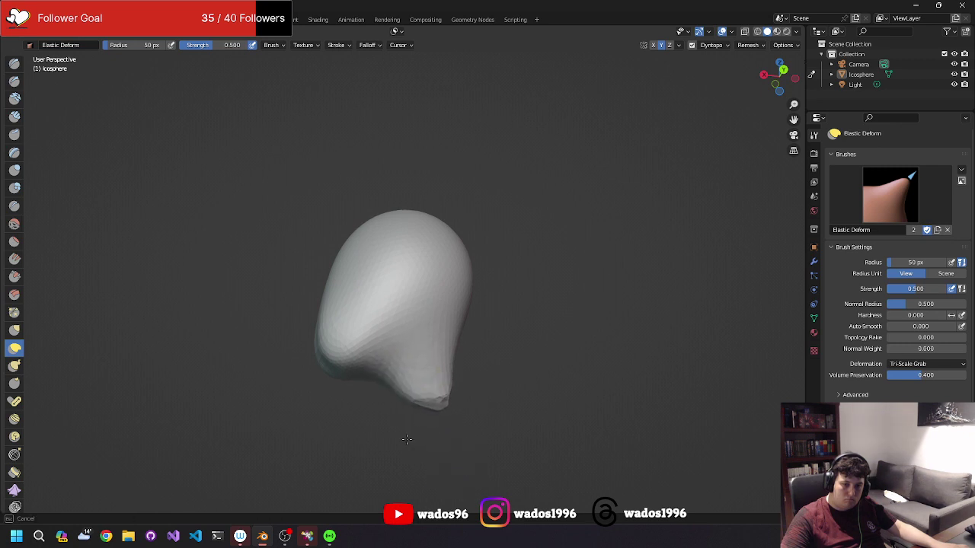
drag(366, 495, 441, 383)
middle_drag(442, 383, 289, 400)
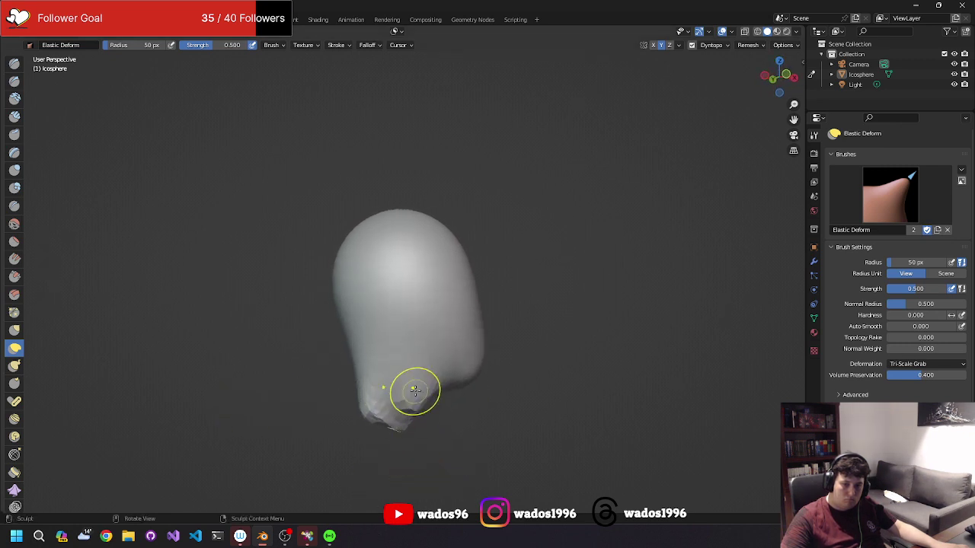
mouse_move(384, 488)
middle_down()
mouse_move(612, 389)
mouse_move(570, 403)
middle_up()
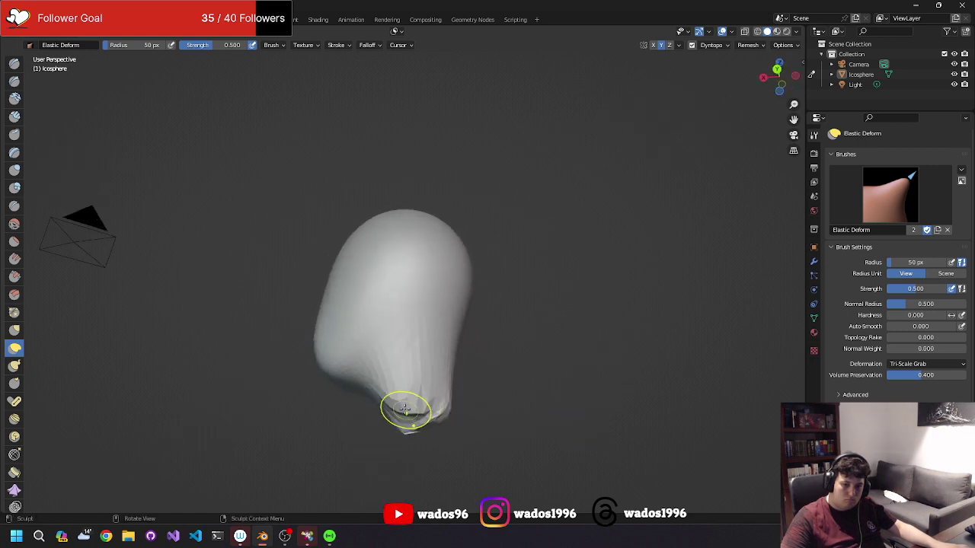
mouse_move(404, 409)
mouse_down()
mouse_move(424, 415)
mouse_move(395, 413)
mouse_up()
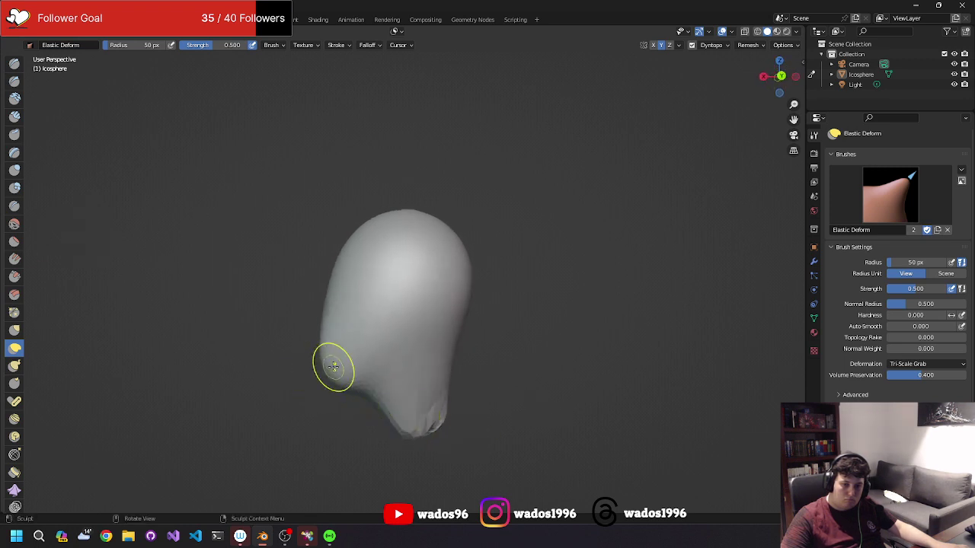
Nudge the head's left edge and dent it near the top with Elastic Deform.
mouse_move(276, 429)
middle_down()
mouse_move(454, 395)
mouse_move(366, 452)
mouse_move(423, 397)
mouse_move(387, 348)
middle_up()
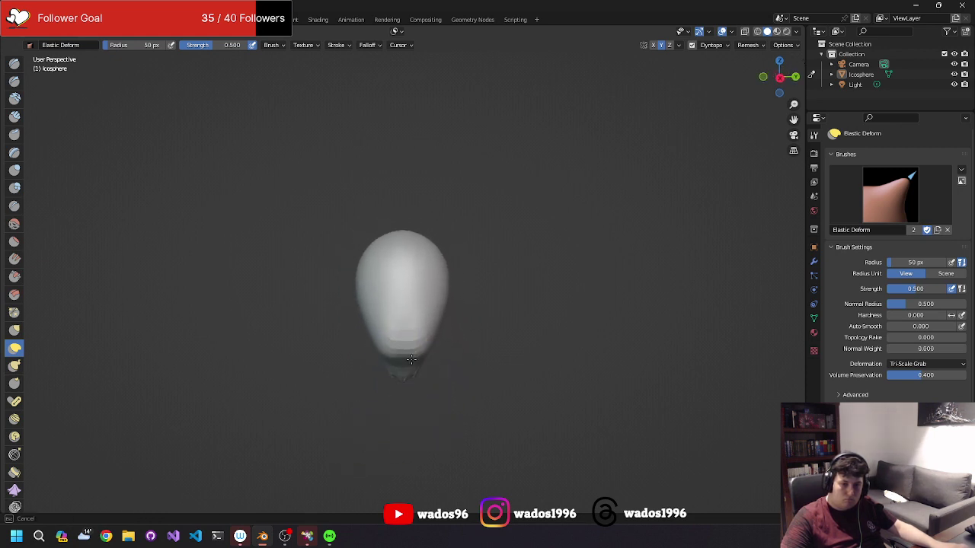
middle_drag(406, 395, 298, 398)
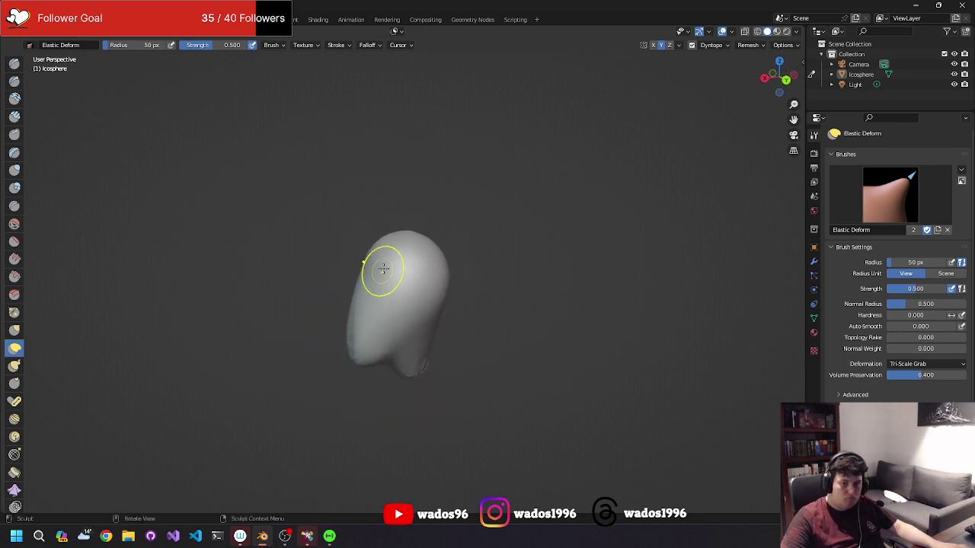
middle_drag(419, 258, 416, 237)
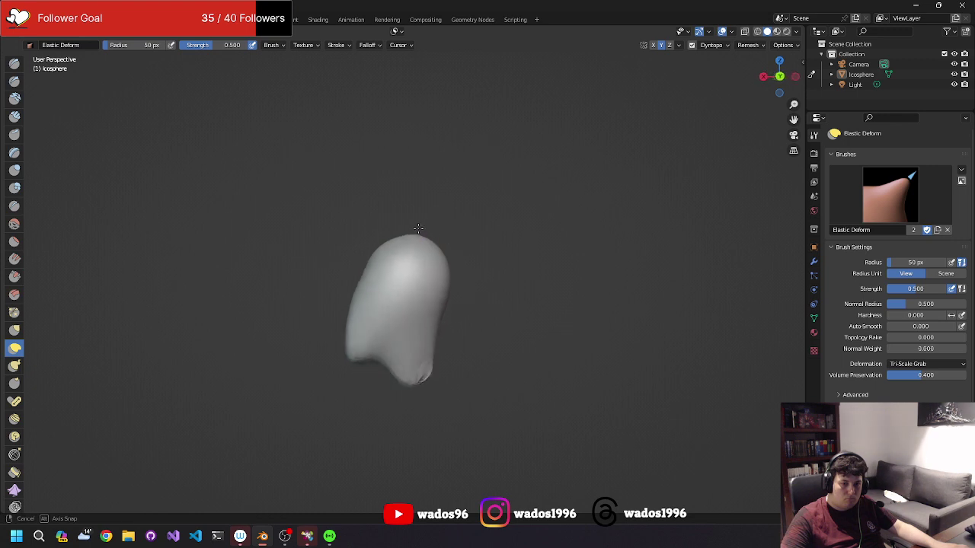
drag(349, 312, 355, 358)
mouse_move(355, 358)
middle_down()
mouse_move(503, 342)
mouse_move(433, 321)
middle_up()
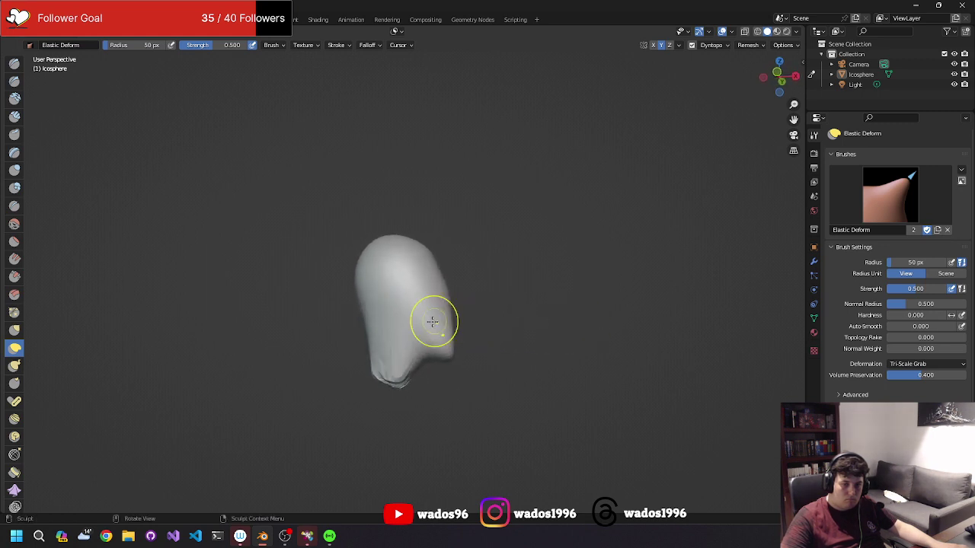
mouse_move(362, 323)
middle_down()
mouse_move(374, 282)
mouse_move(384, 289)
middle_up()
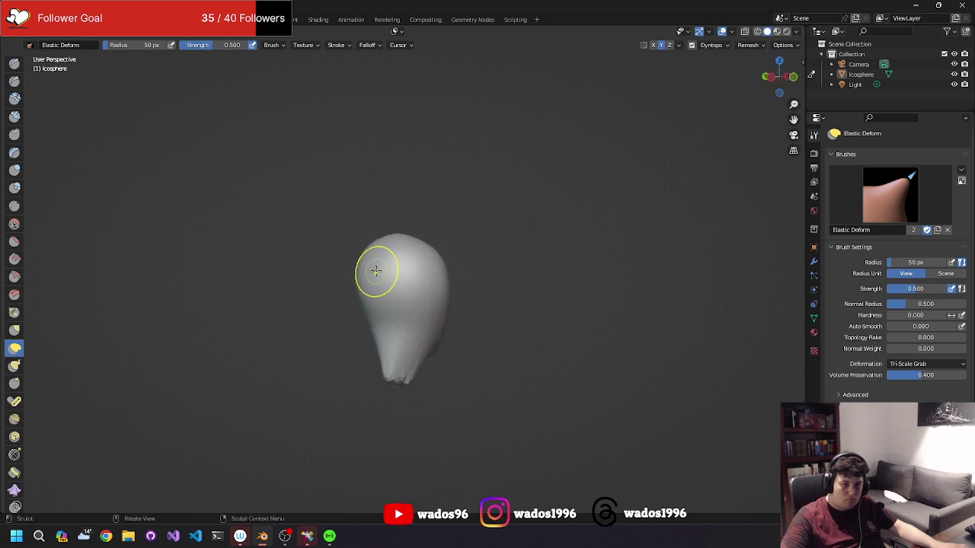
drag(375, 271, 377, 271)
drag(326, 323, 396, 261)
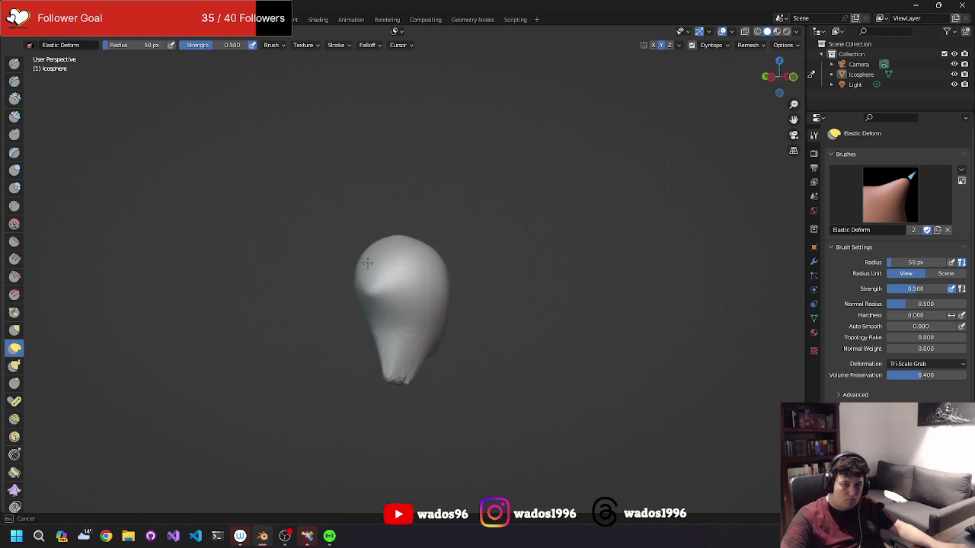
mouse_move(396, 261)
middle_down()
mouse_move(329, 277)
mouse_move(447, 281)
middle_up()
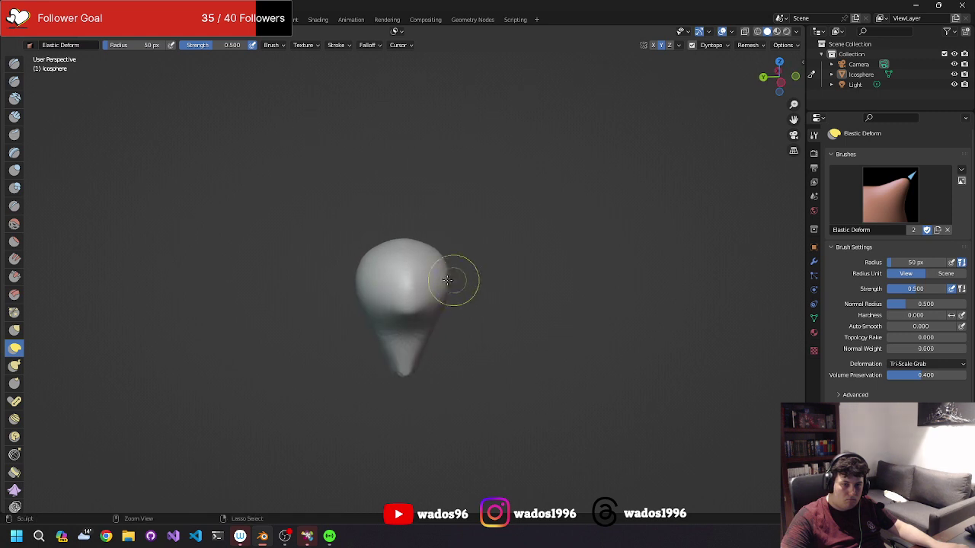
scroll(428, 287, up, 1)
scroll(495, 267, down, 3)
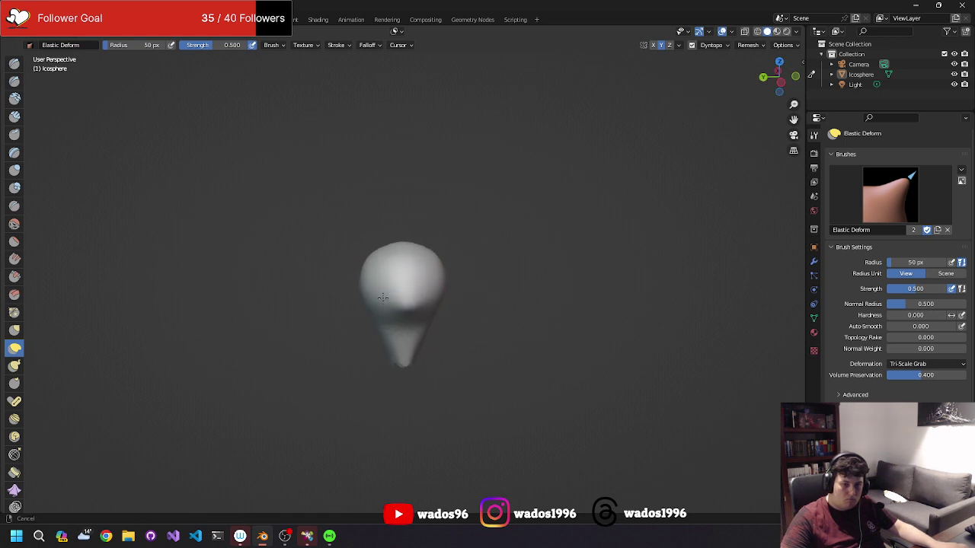
scroll(495, 267, down, 2)
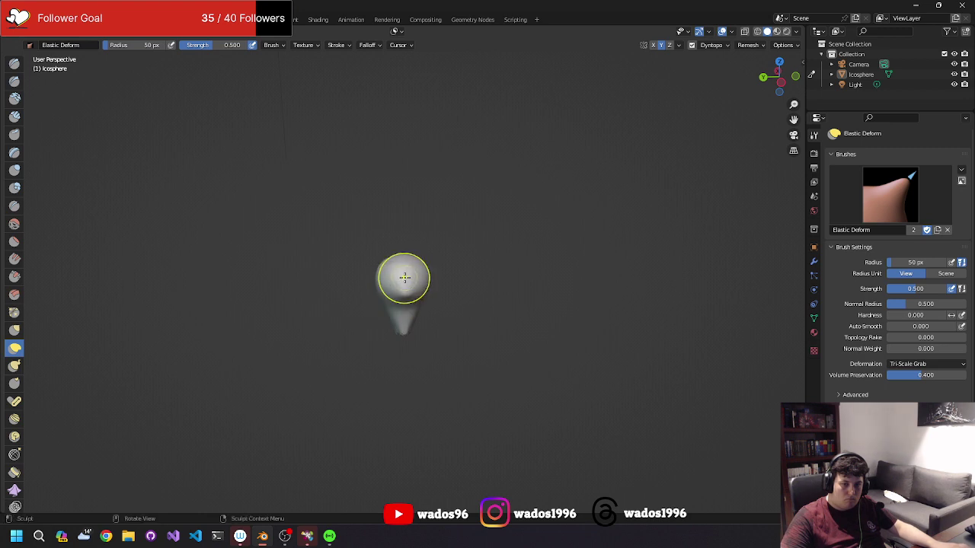
mouse_move(401, 316)
middle_down()
mouse_move(491, 307)
mouse_move(515, 293)
middle_up()
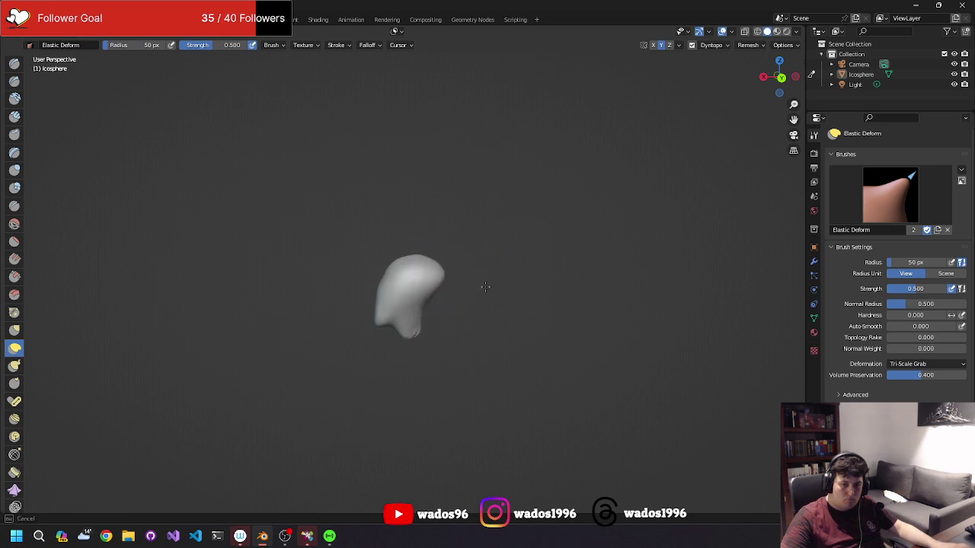
middle_drag(485, 286, 521, 290)
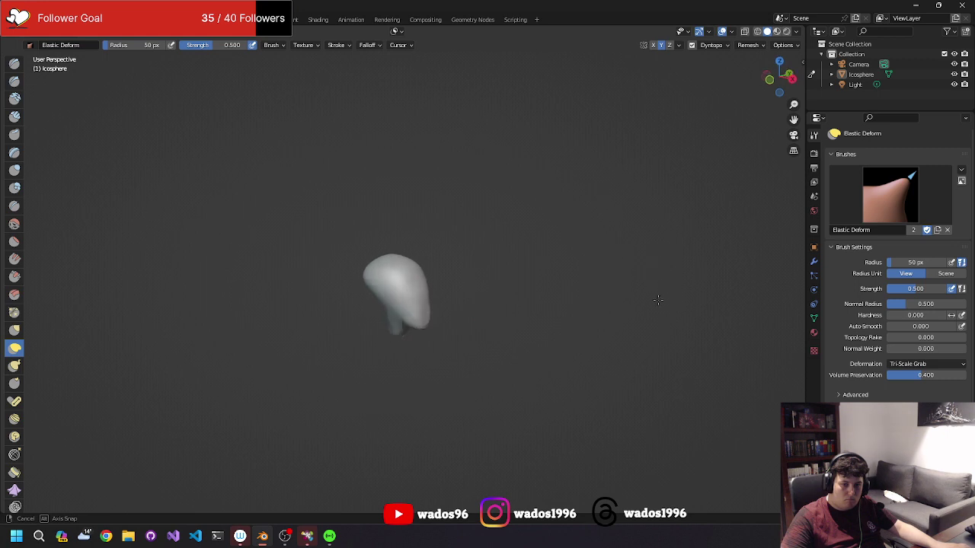
middle_drag(592, 303, 588, 302)
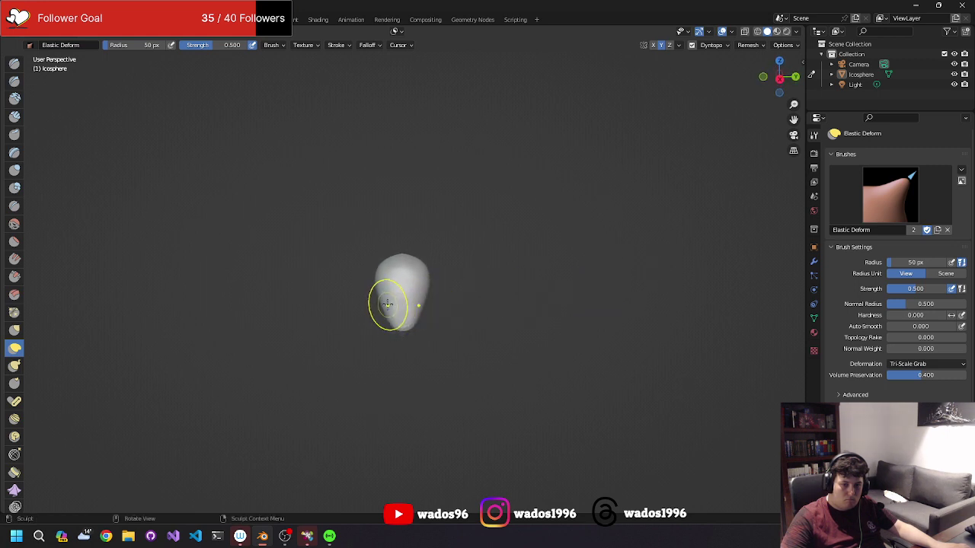
middle_drag(374, 311, 358, 316)
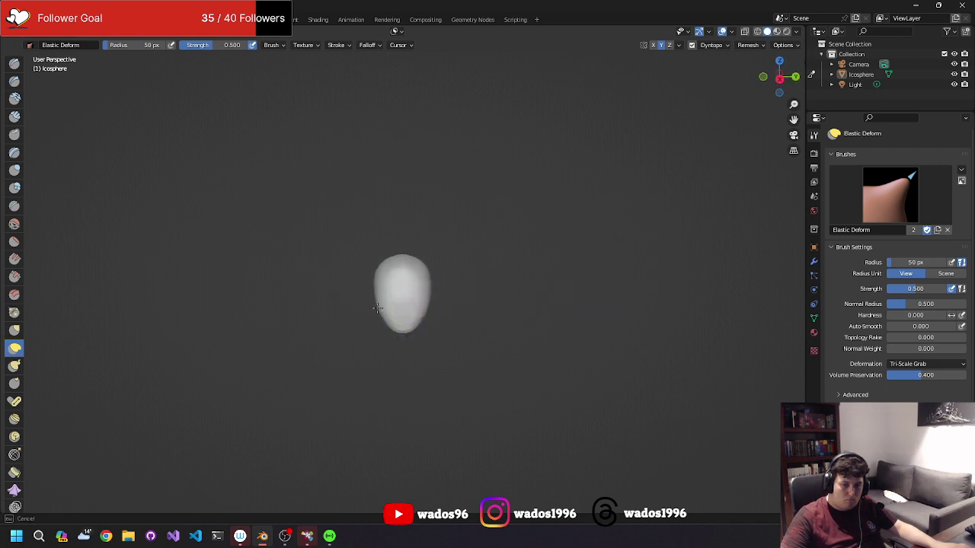
mouse_move(457, 263)
middle_down()
mouse_move(468, 275)
mouse_move(418, 300)
mouse_move(433, 313)
mouse_move(410, 322)
mouse_move(387, 355)
mouse_move(366, 355)
mouse_move(400, 350)
mouse_move(400, 335)
middle_up()
scroll(400, 333, up, 5)
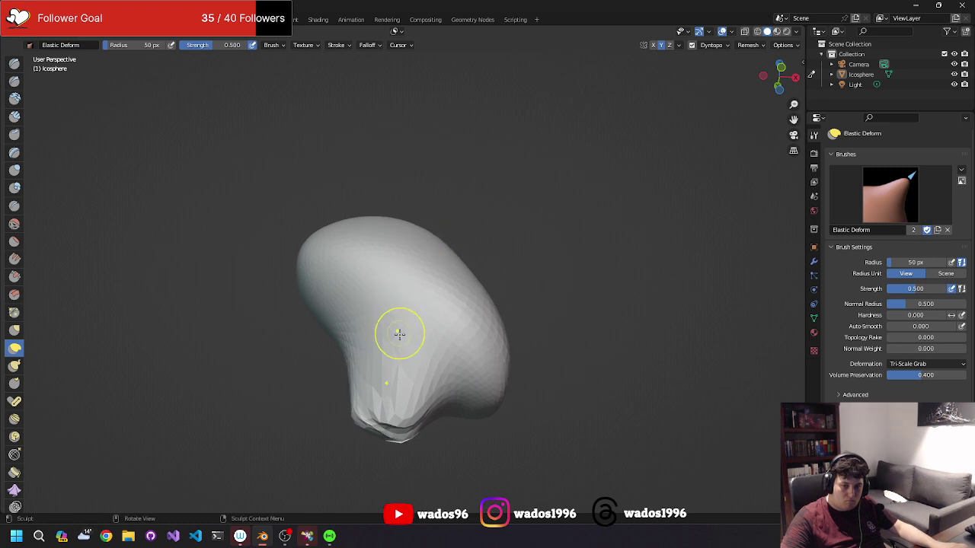
mouse_move(381, 283)
middle_down()
mouse_move(435, 333)
mouse_move(368, 386)
mouse_move(400, 416)
mouse_move(359, 402)
middle_up()
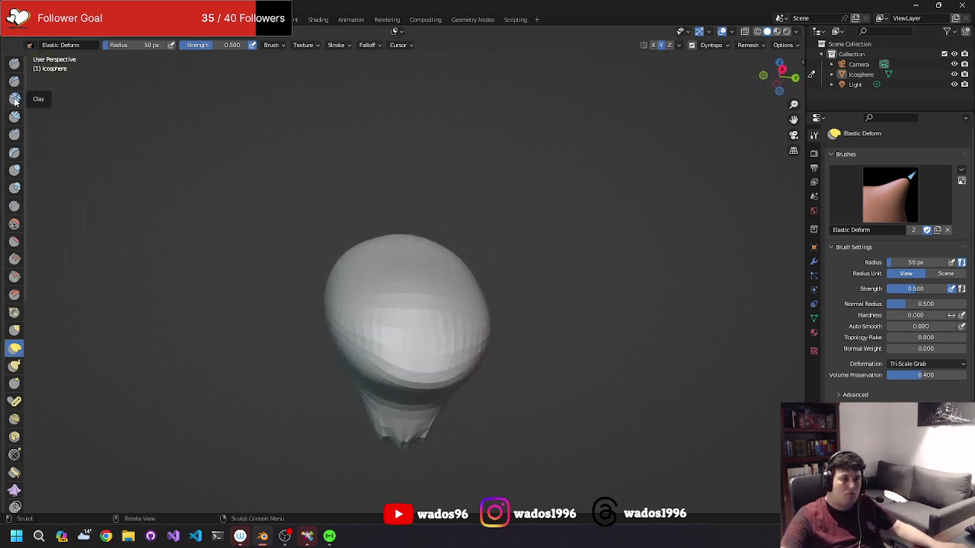
click(15, 170)
middle_drag(32, 188, 392, 316)
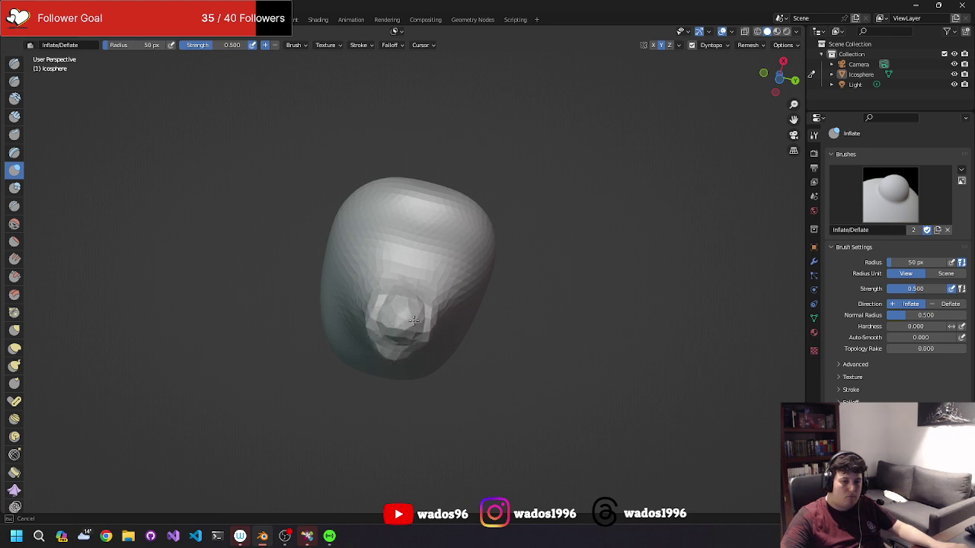
mouse_move(413, 320)
middle_down()
mouse_move(298, 408)
mouse_move(267, 458)
middle_up()
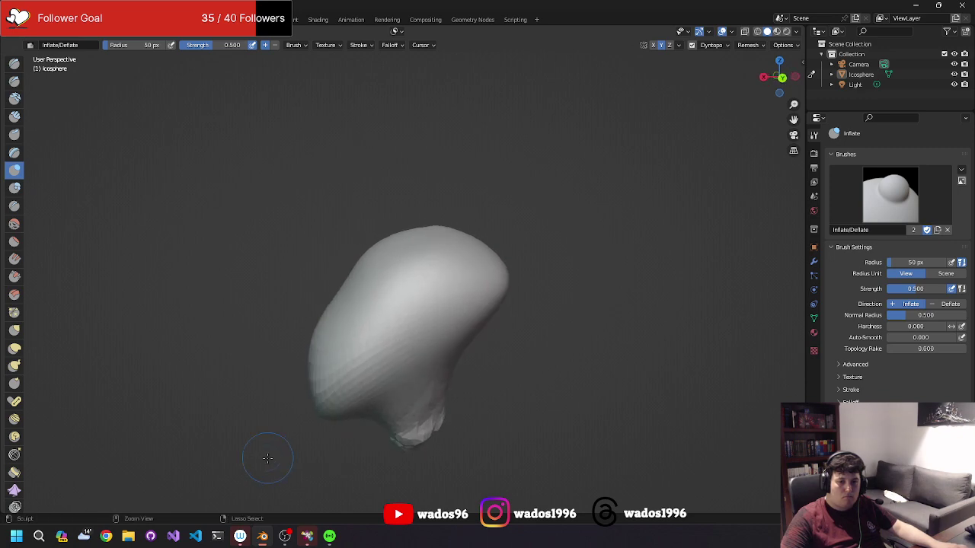
key(ctrl+o)
key(Escape)
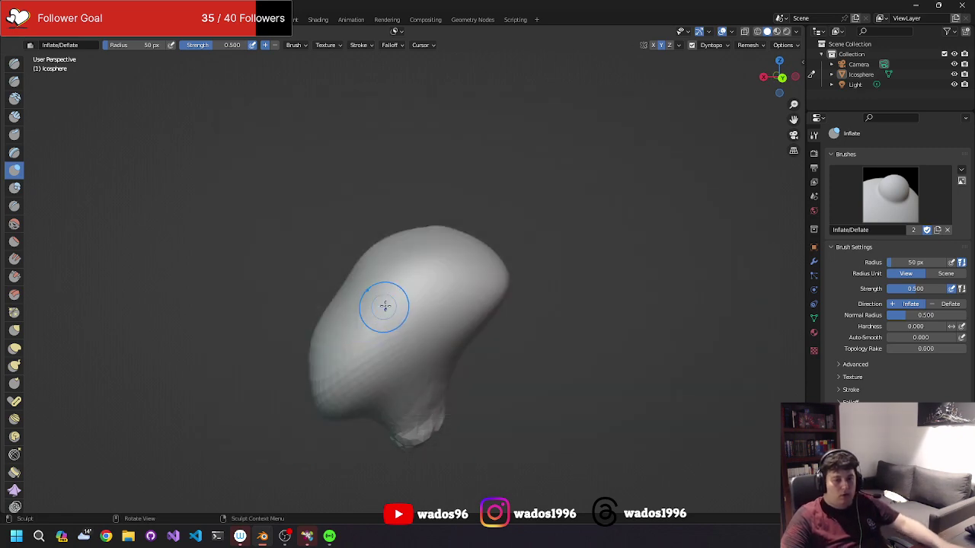
mouse_move(385, 307)
middle_down()
mouse_move(449, 293)
mouse_move(446, 317)
middle_up()
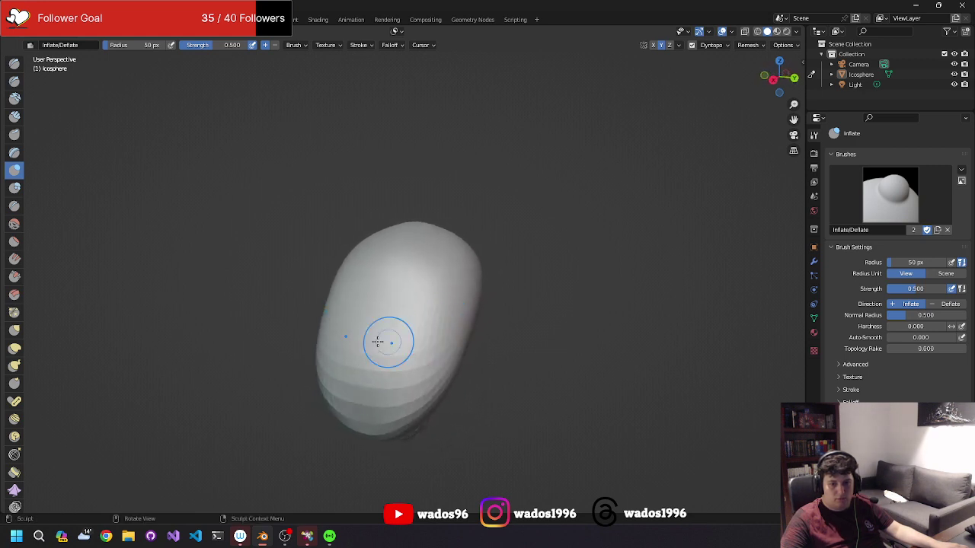
With Elastic Deform, pull in and reshape the right and left sides of the head.
click(15, 348)
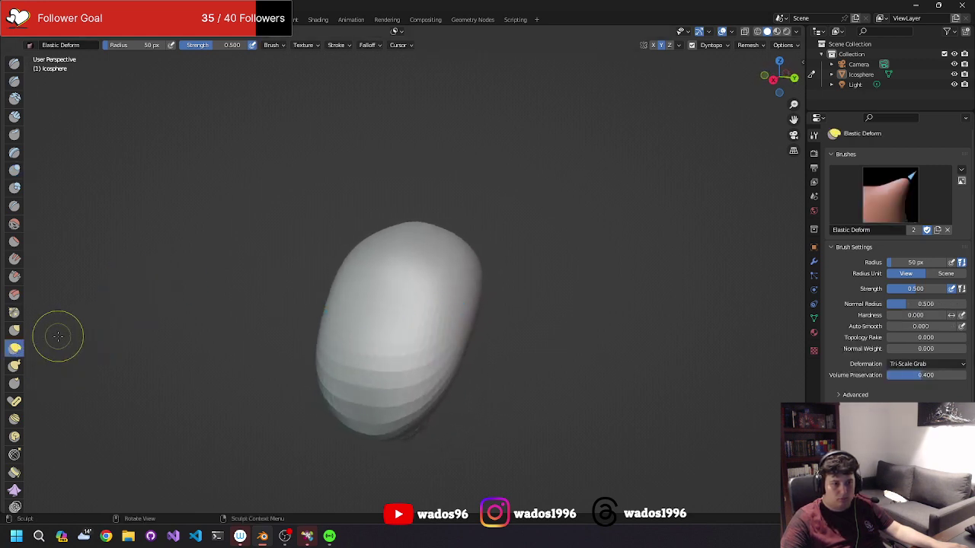
mouse_move(60, 336)
middle_down()
mouse_move(376, 302)
mouse_move(326, 300)
middle_up()
middle_drag(429, 359, 400, 343)
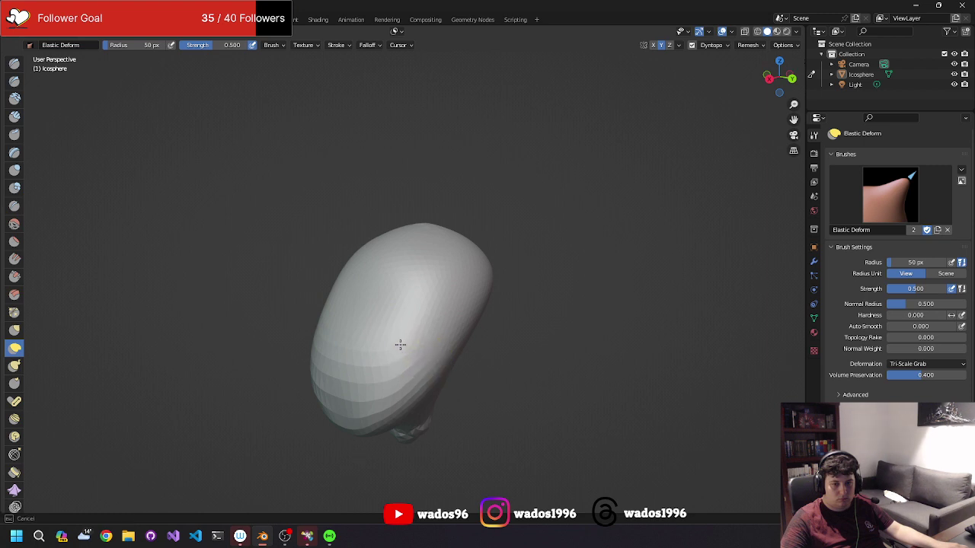
drag(470, 359, 430, 351)
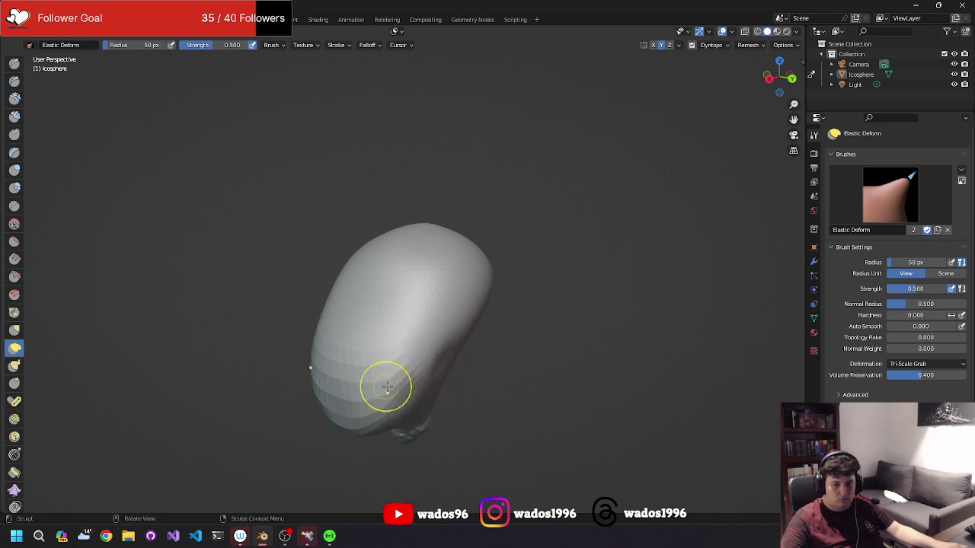
drag(383, 383, 392, 369)
middle_drag(392, 369, 391, 353)
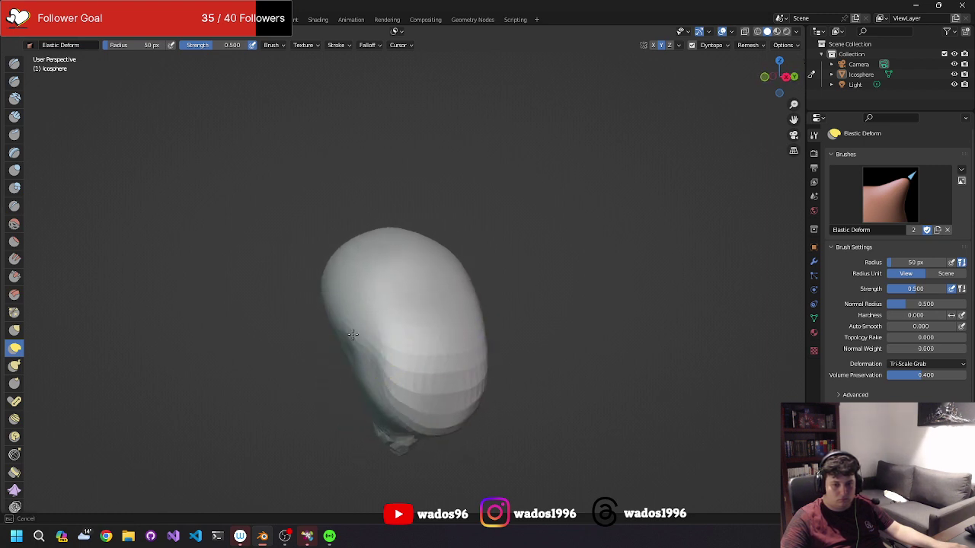
mouse_move(366, 322)
mouse_down()
mouse_move(348, 305)
mouse_move(388, 302)
mouse_up()
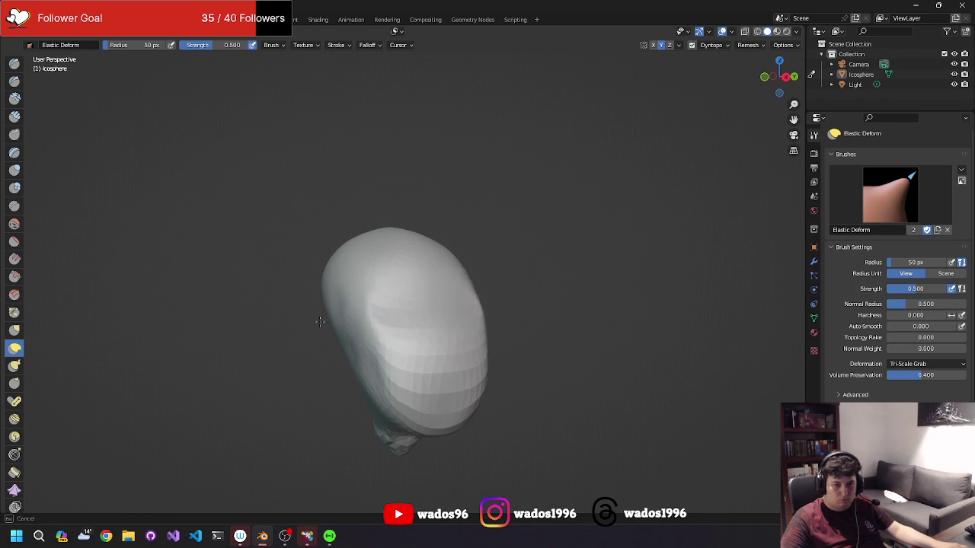
middle_drag(319, 321, 362, 316)
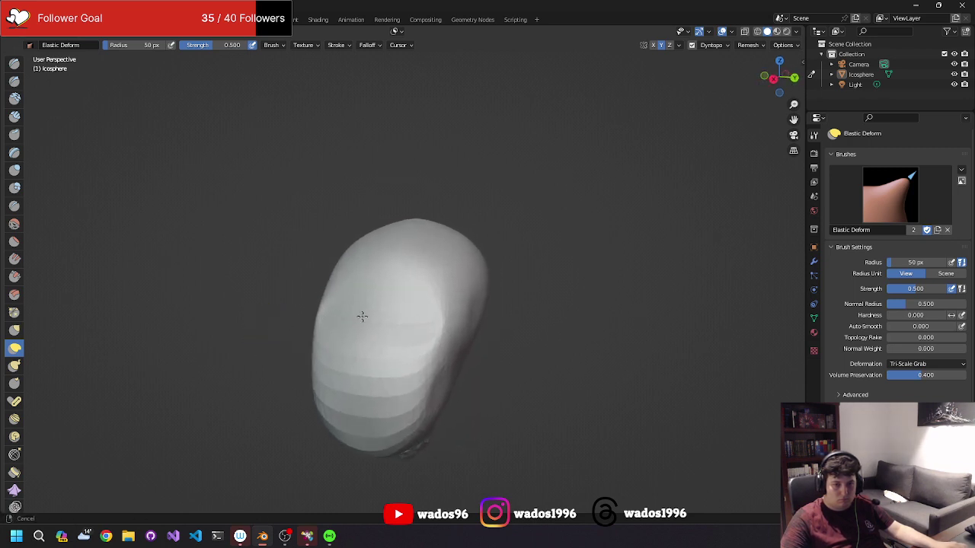
mouse_move(387, 304)
middle_down()
mouse_move(501, 282)
mouse_move(256, 311)
middle_up()
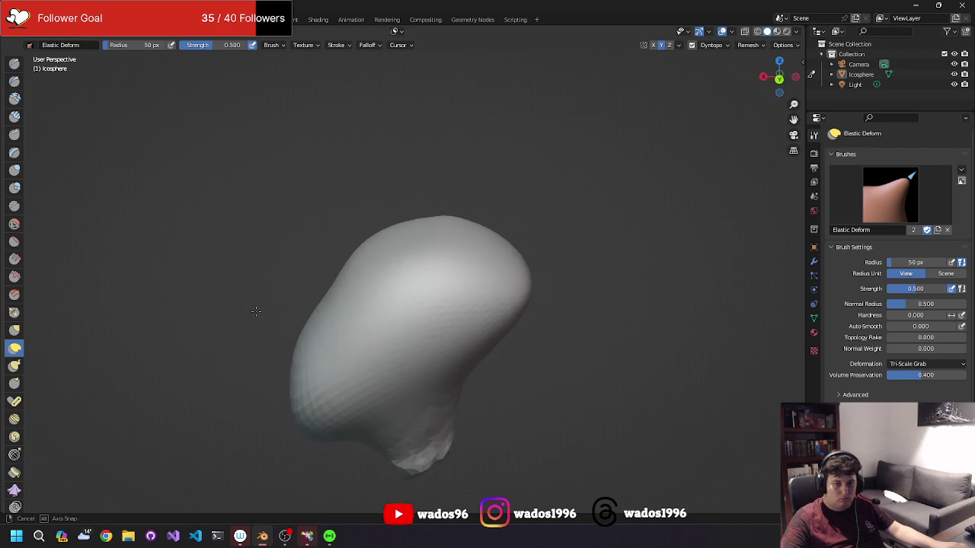
Reshape the top into an upright egg form, then disable Dyntopo with Ctrl+D.
mouse_move(430, 240)
mouse_down()
mouse_move(406, 205)
mouse_move(383, 250)
mouse_up()
middle_drag(370, 256, 422, 256)
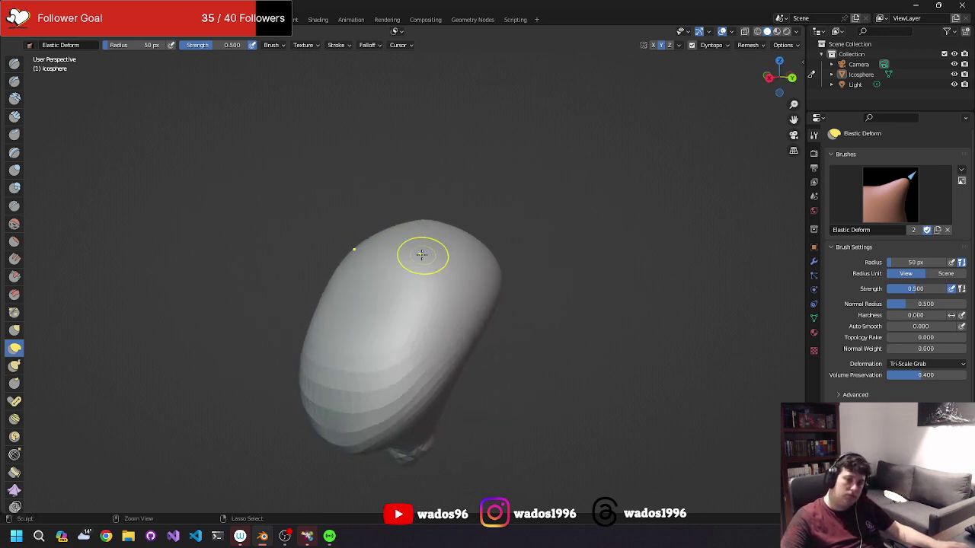
scroll(422, 255, down, 3)
scroll(430, 365, down, 2)
middle_drag(435, 457, 421, 283)
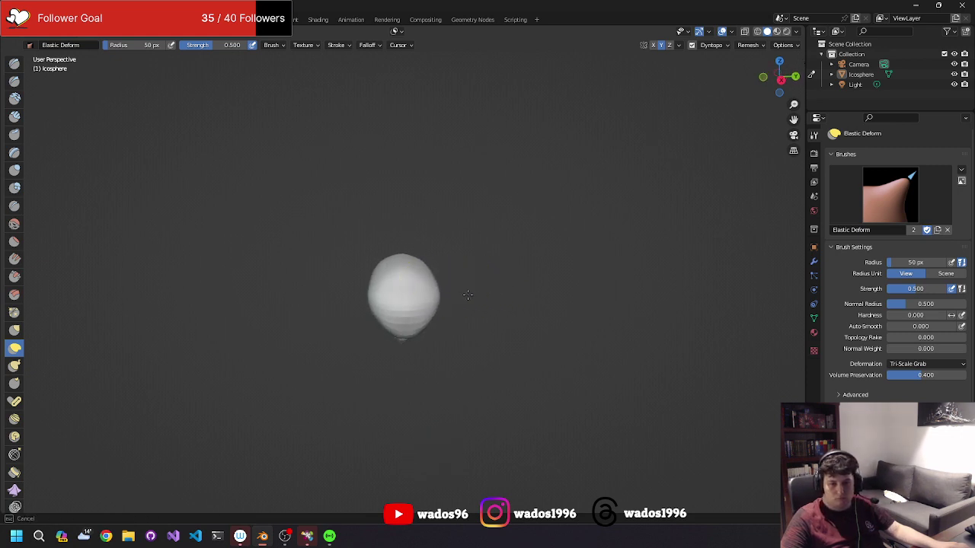
scroll(385, 276, up, 2)
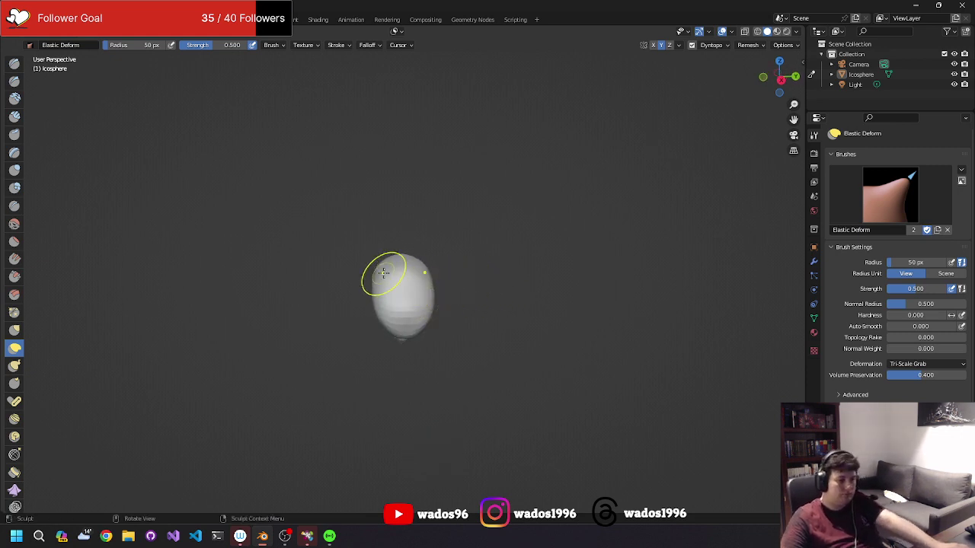
scroll(430, 238, up, 1)
middle_drag(387, 243, 459, 257)
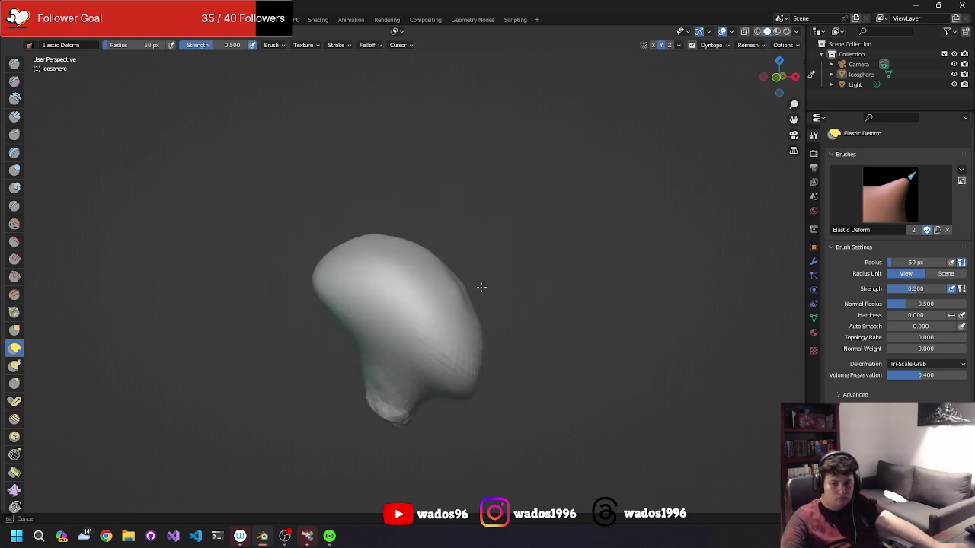
mouse_move(480, 293)
middle_down()
mouse_move(377, 316)
mouse_move(549, 271)
mouse_move(405, 199)
mouse_move(451, 346)
mouse_move(337, 308)
middle_up()
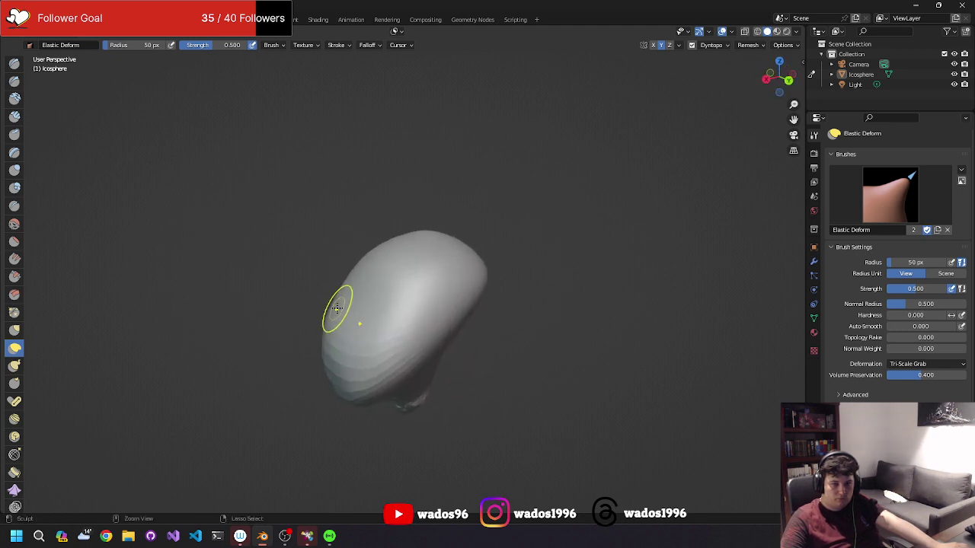
drag(338, 308, 299, 314)
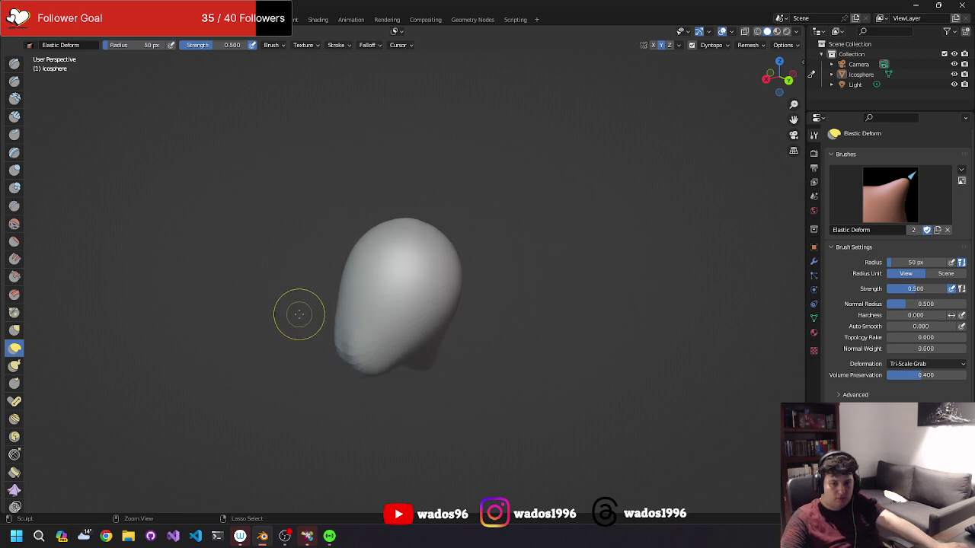
key(ctrl+d)
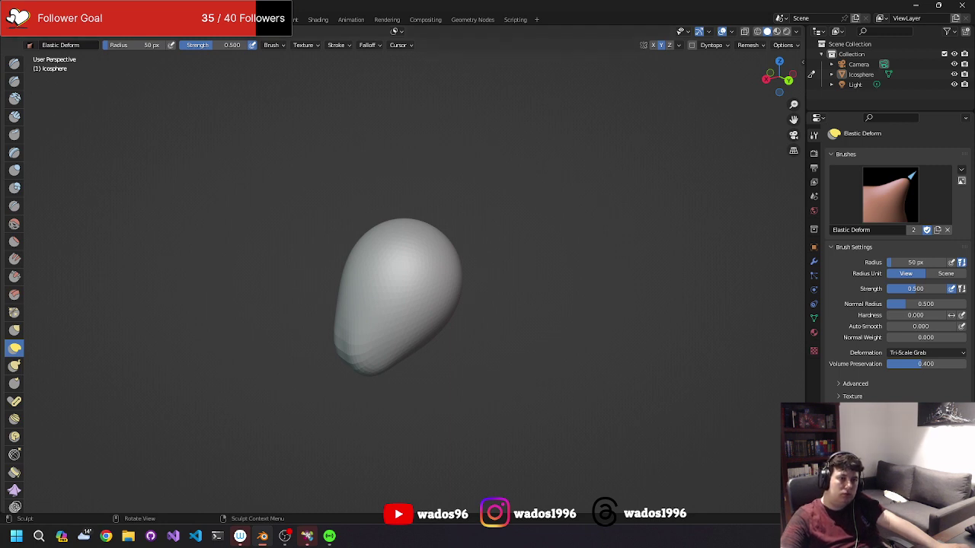
In the Layout workspace, delete the sculpted icosphere and cancel the save prompt.
click(125, 19)
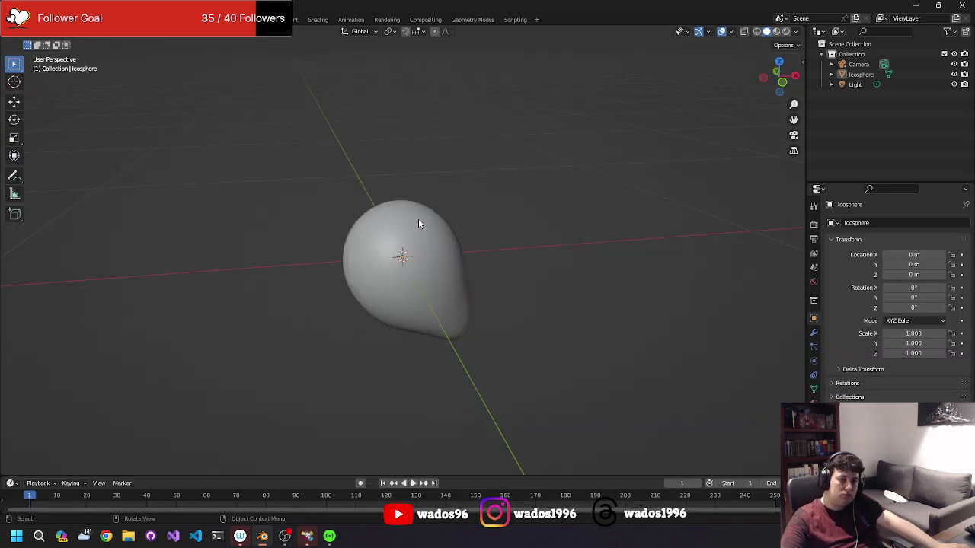
click(394, 230)
key(Delete)
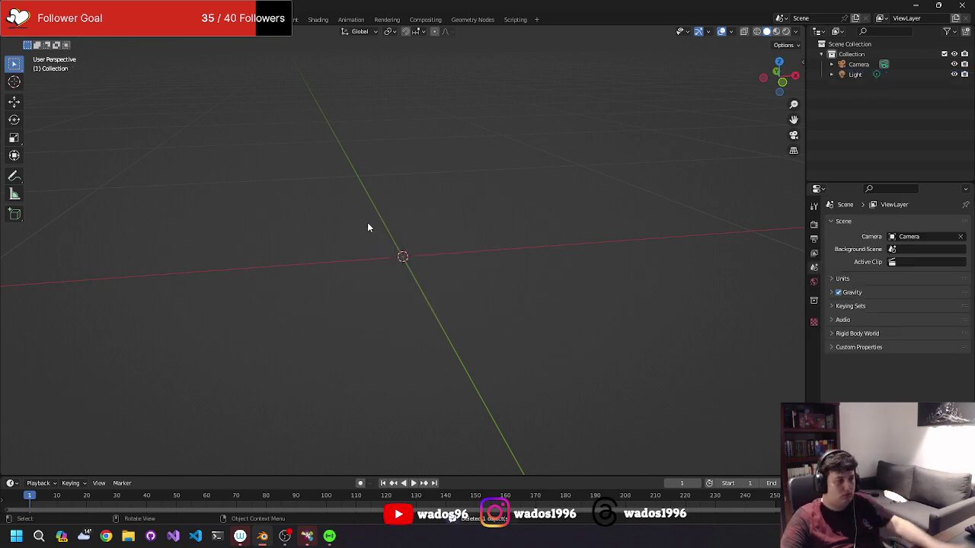
key(ctrl+s)
key(Escape)
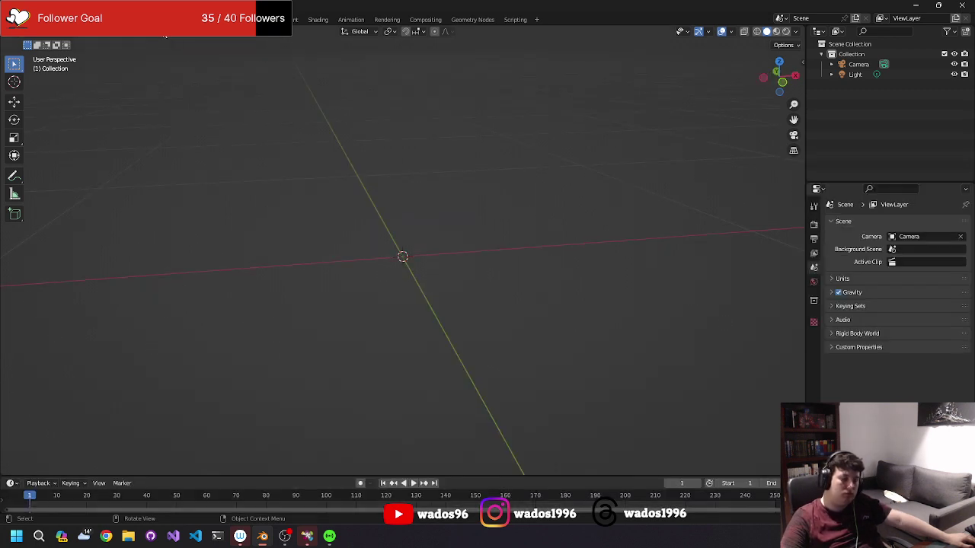
Add an Ico Sphere (5 subdivisions, 0.15 m radius) at the origin and switch to Sculpting.
key(shift+a)
mouse_move(103, 69)
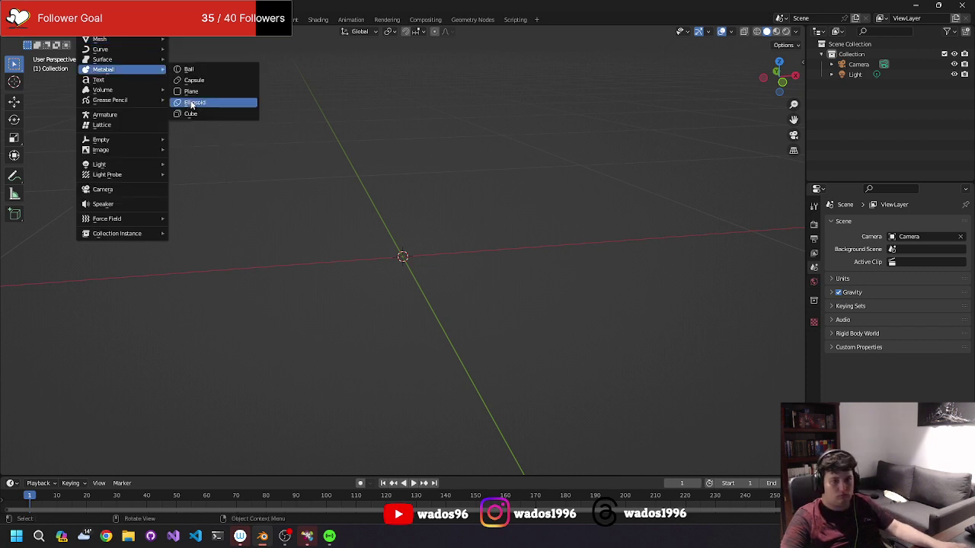
key(shift+a)
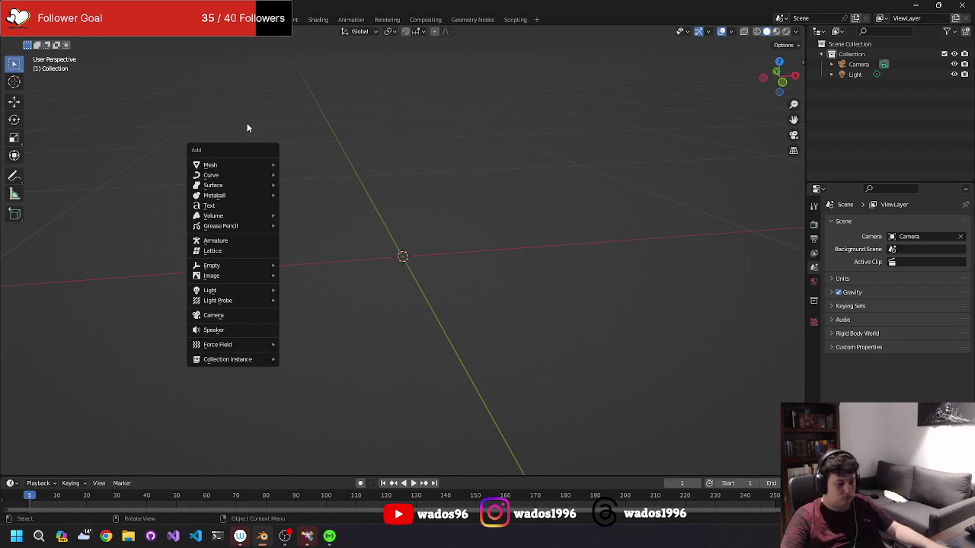
mouse_move(211, 165)
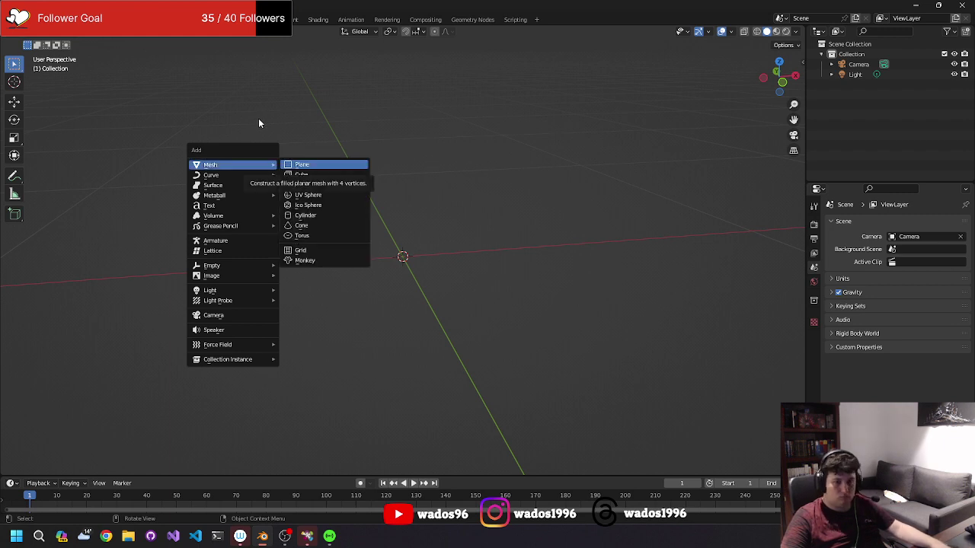
key(m)
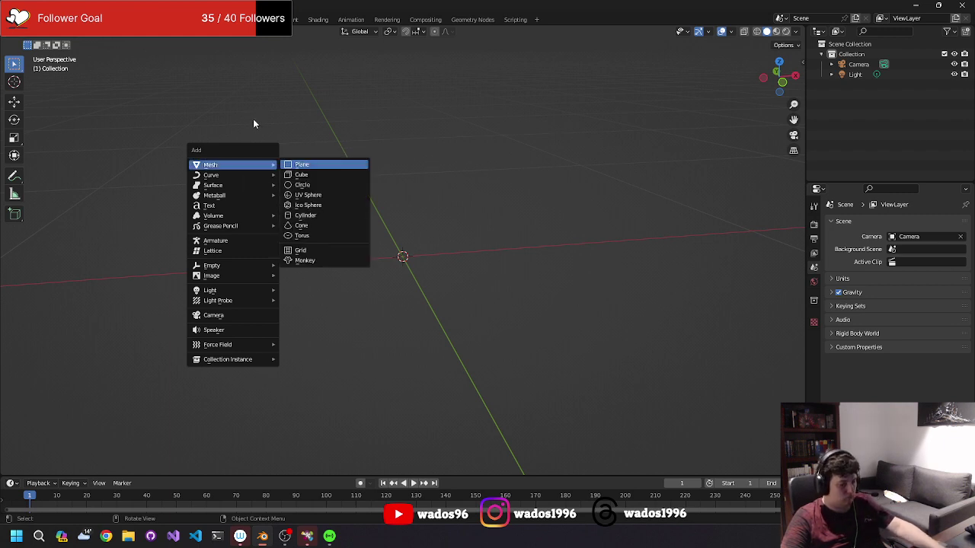
key(i)
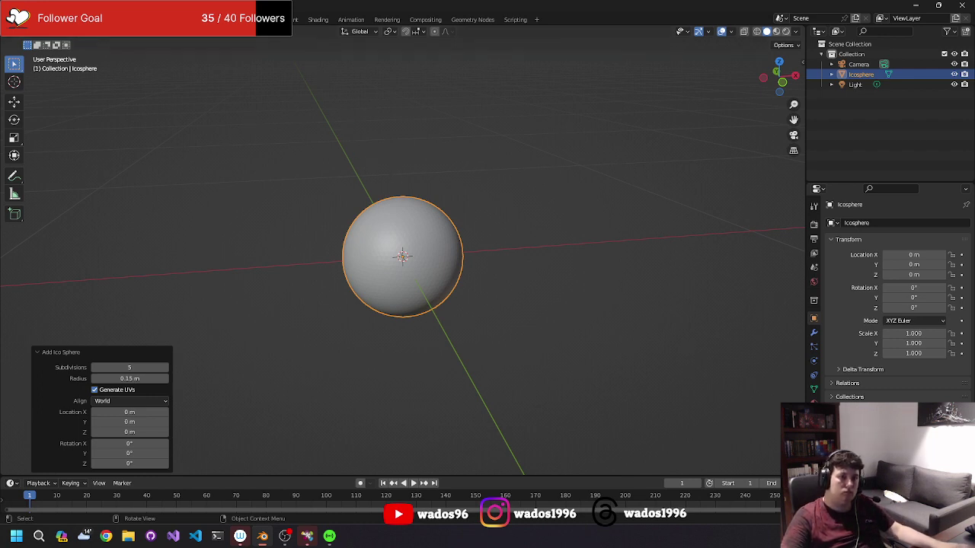
click(190, 19)
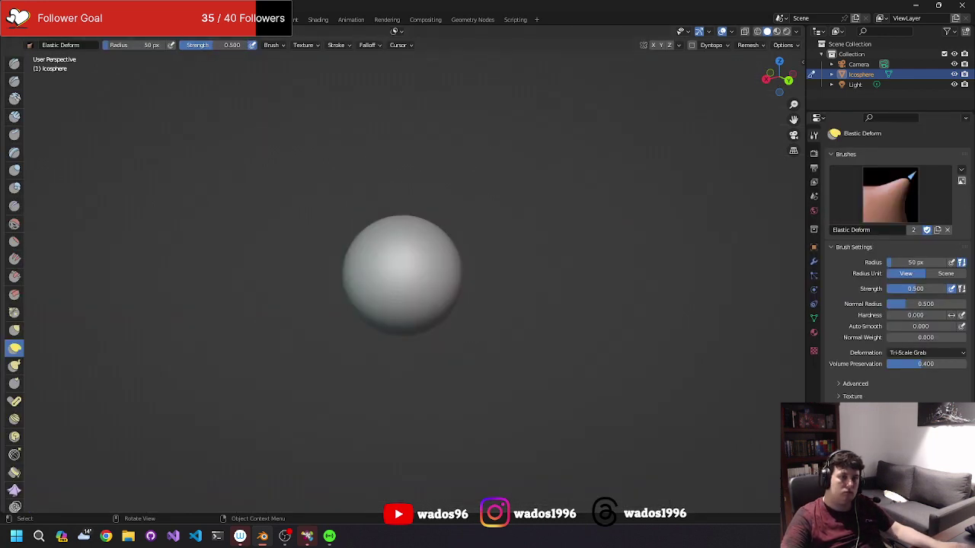
Enable Dyntopo on the new sphere and accept the attribute-data warning.
middle_drag(333, 124, 415, 115)
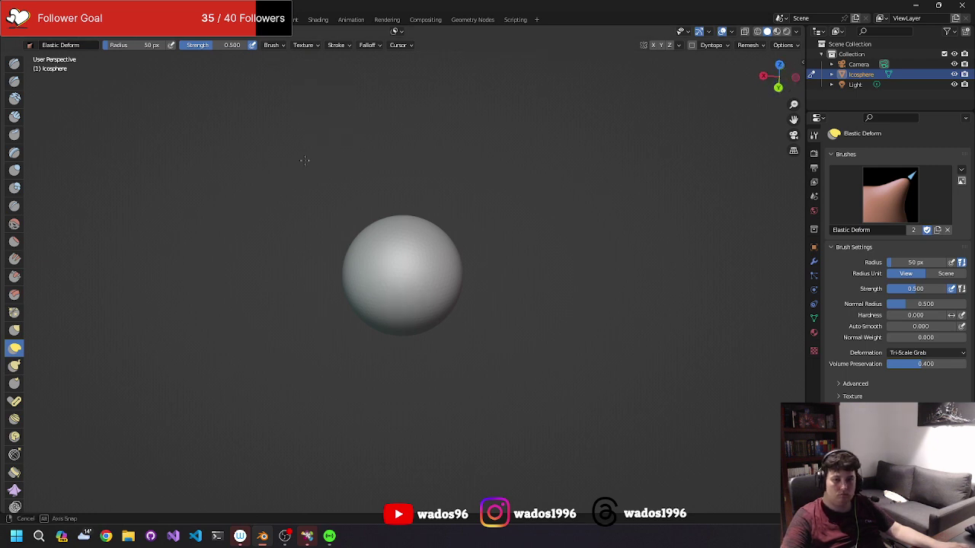
scroll(305, 160, up, 3)
scroll(343, 145, down, 4)
middle_drag(427, 160, 449, 107)
mouse_move(383, 309)
middle_down()
mouse_move(330, 316)
mouse_move(335, 335)
middle_up()
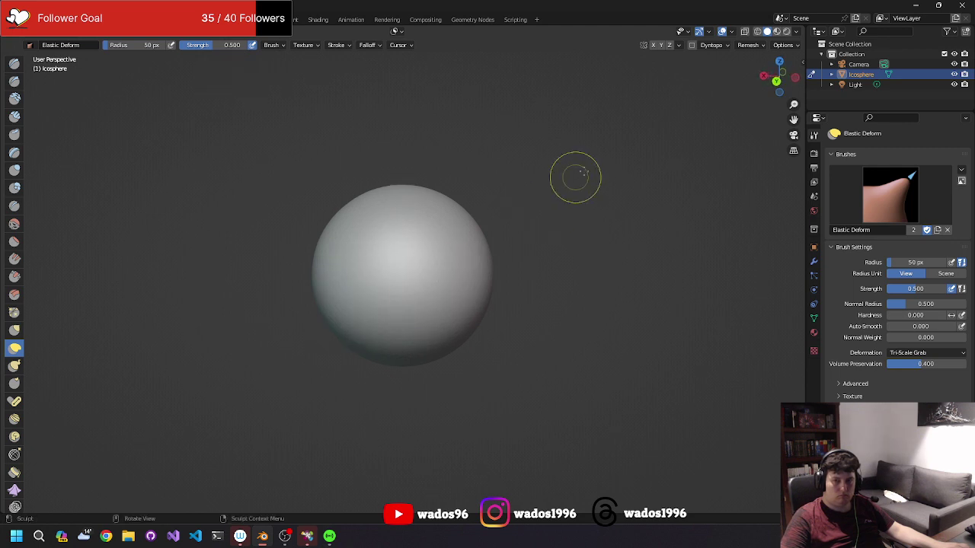
click(693, 46)
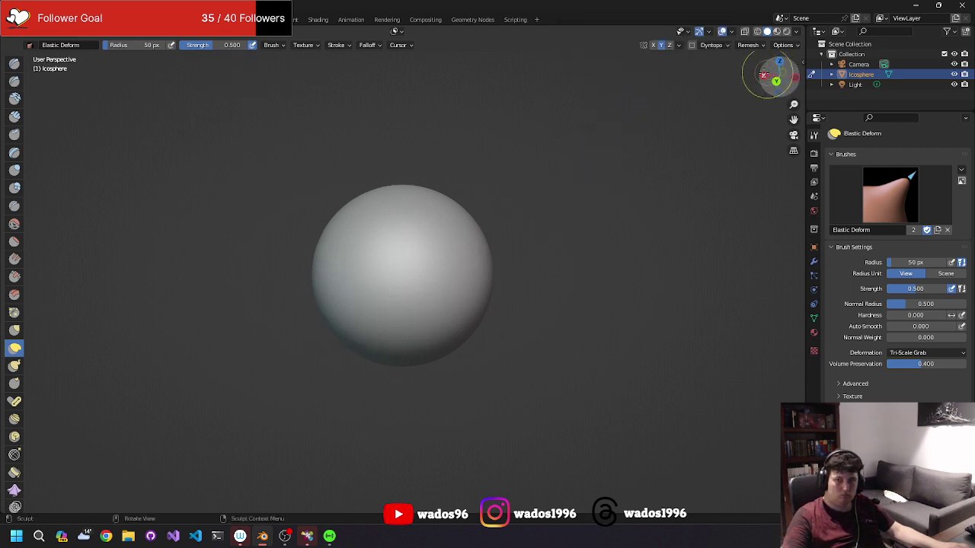
click(693, 46)
click(687, 61)
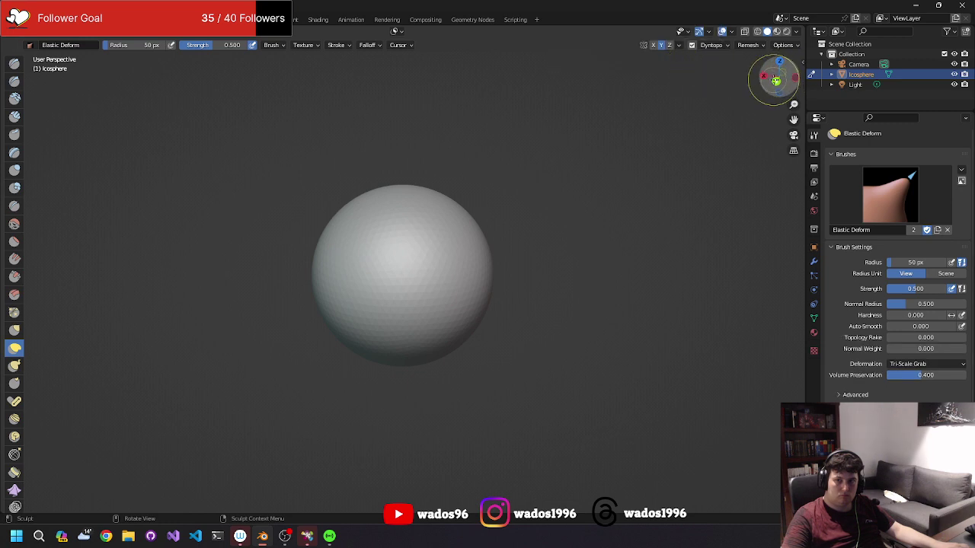
click(776, 80)
Try stretching the sphere into an egg with Elastic Deform, undoing the strokes.
drag(367, 327, 316, 429)
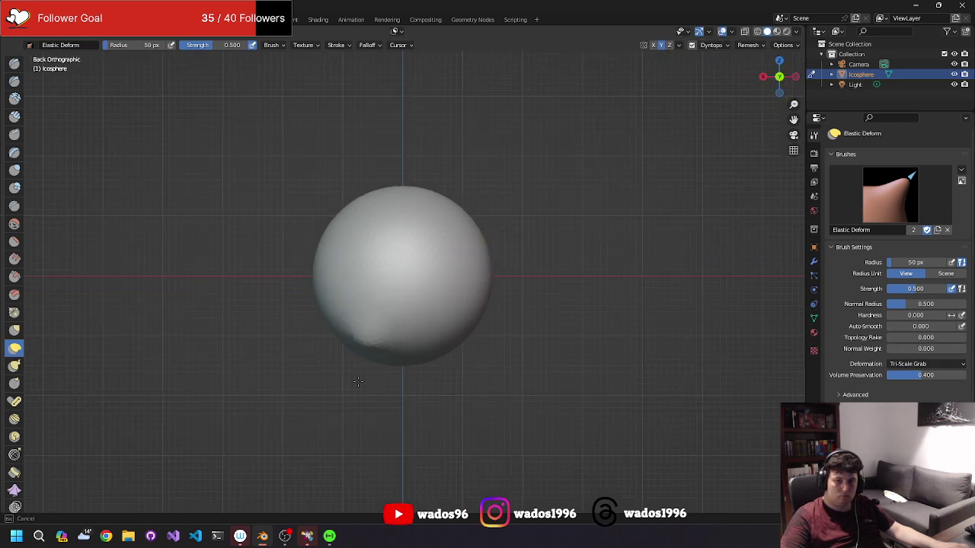
key(ctrl+z)
mouse_move(417, 341)
ctrl+middle_down()
mouse_move(431, 329)
mouse_move(388, 327)
ctrl+middle_up()
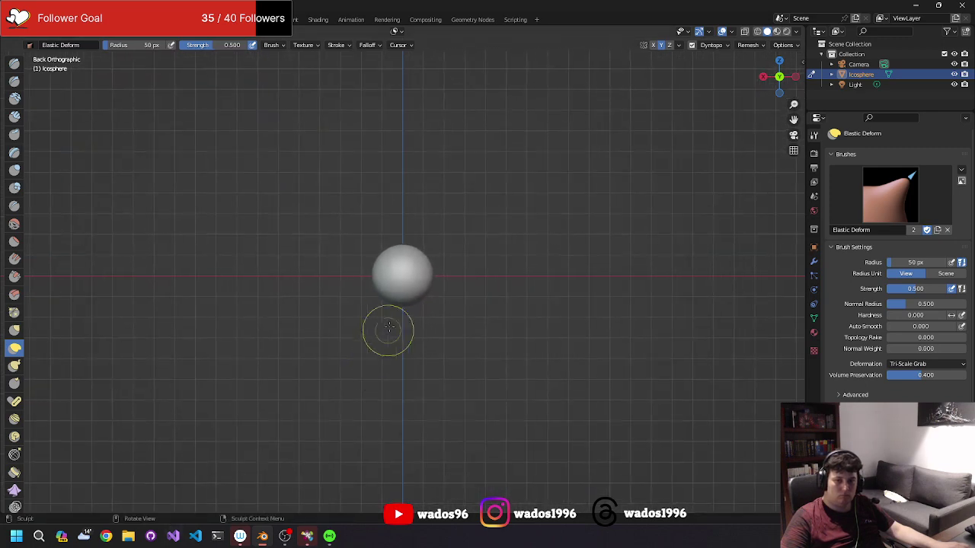
drag(393, 299, 383, 356)
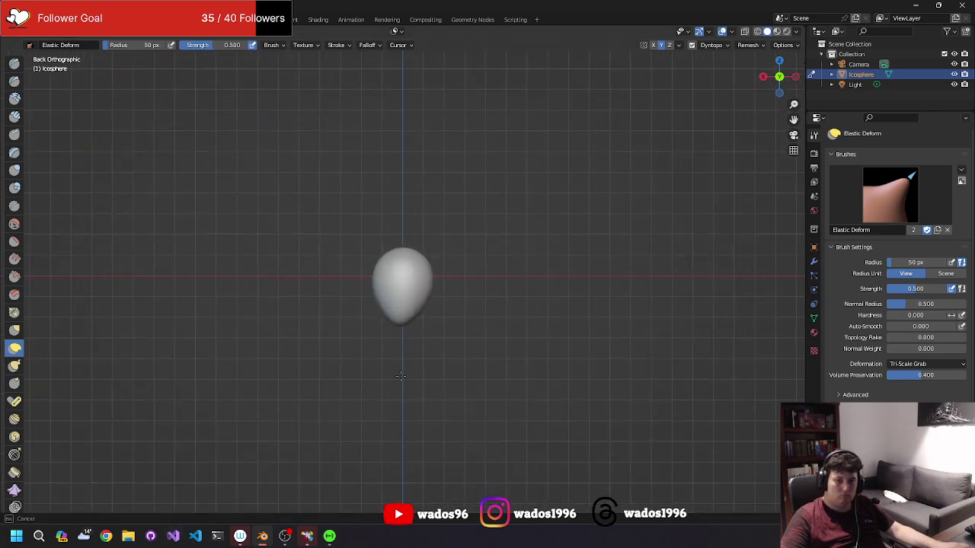
mouse_move(401, 406)
mouse_down()
mouse_move(425, 312)
mouse_move(422, 323)
mouse_move(383, 320)
mouse_up()
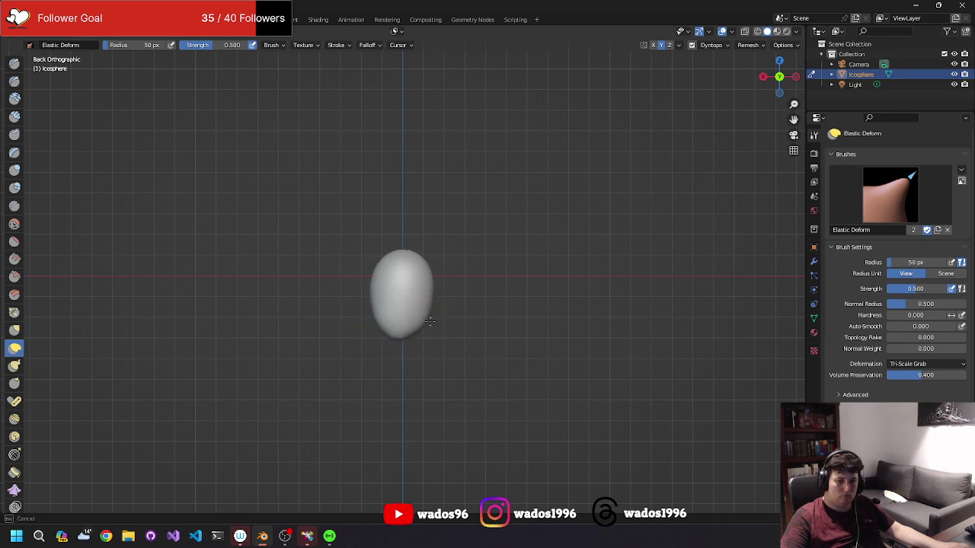
mouse_move(414, 311)
middle_down()
mouse_move(318, 345)
mouse_move(452, 296)
middle_up()
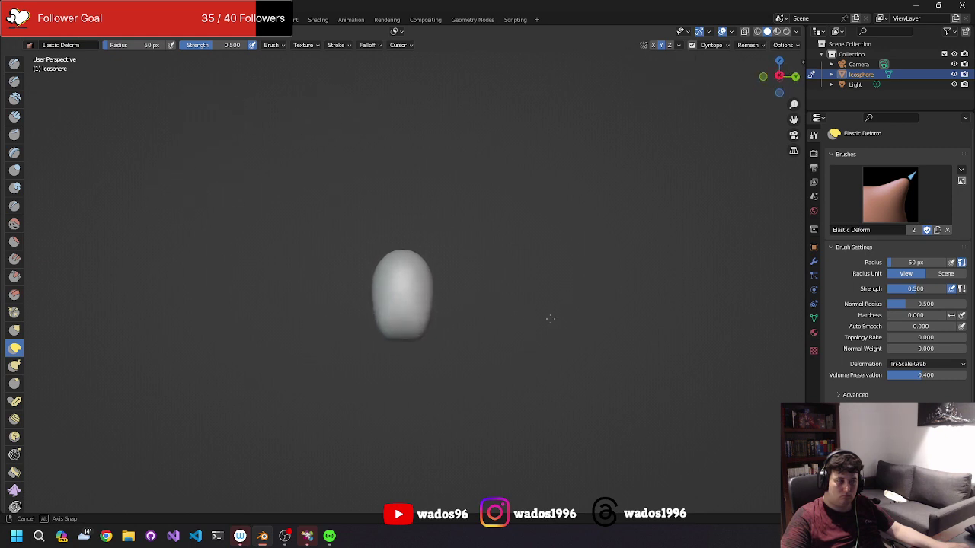
mouse_move(453, 296)
middle_down()
mouse_move(505, 322)
mouse_move(621, 242)
middle_up()
key(ctrl+z)
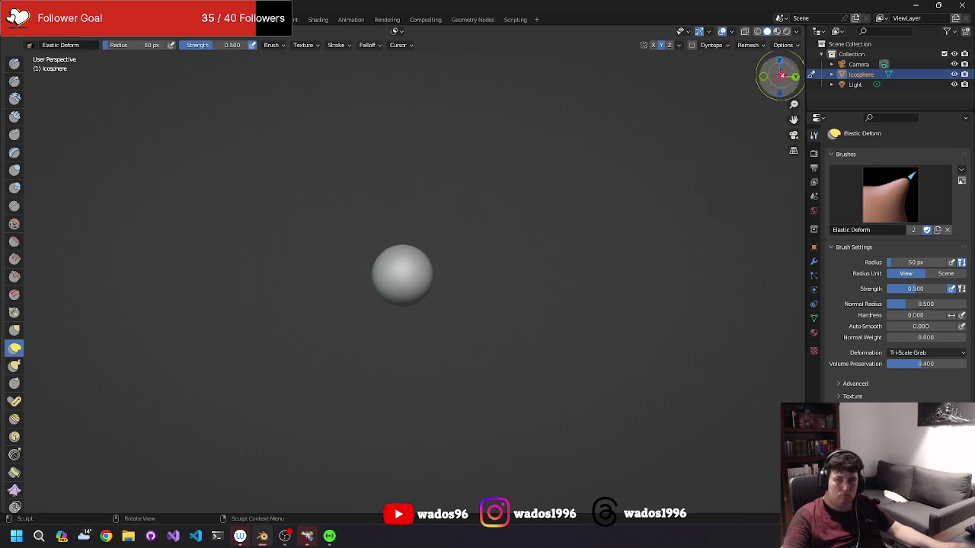
From the Right view, pull the sphere down, undo it, and return to Object Mode.
click(781, 77)
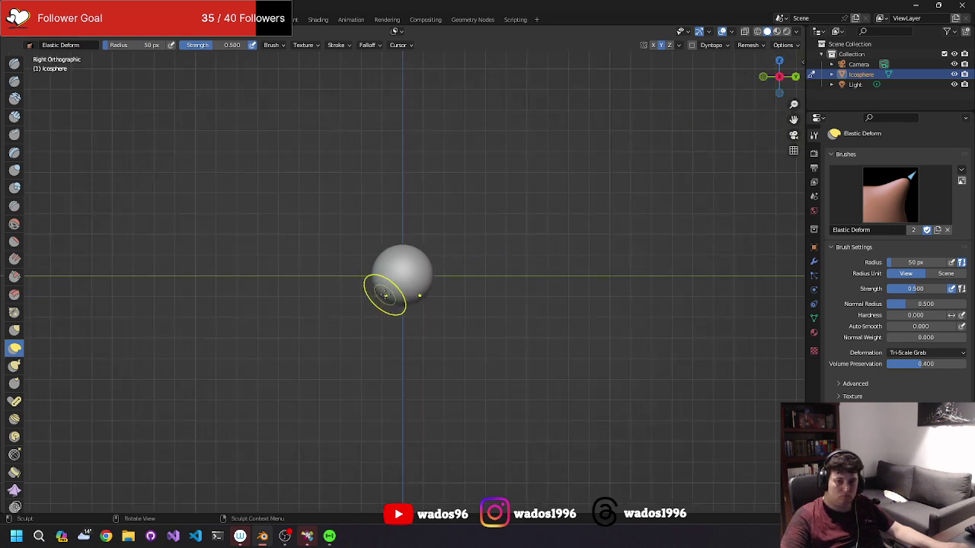
drag(385, 296, 387, 324)
mouse_move(348, 338)
middle_down()
mouse_move(253, 378)
mouse_move(192, 360)
middle_up()
key(ctrl+z)
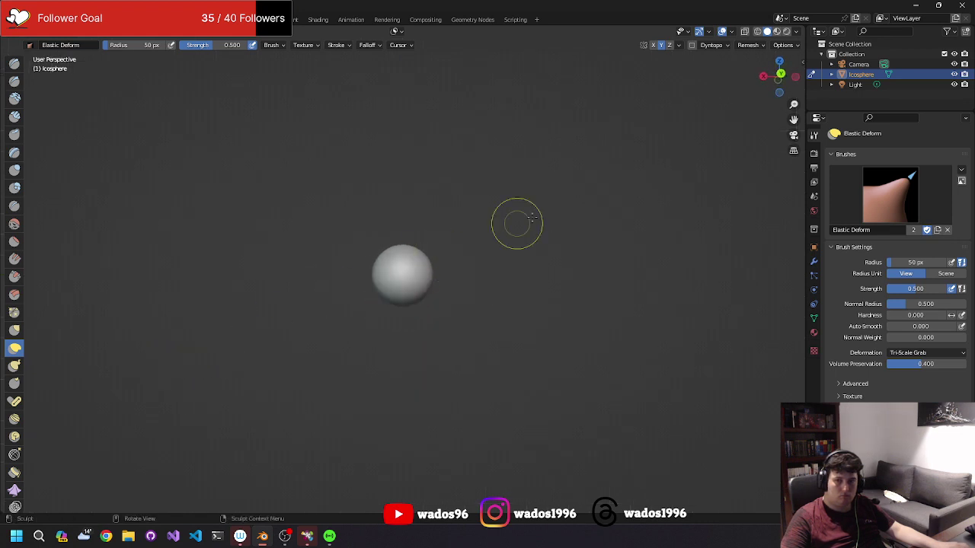
key(ctrl+Tab)
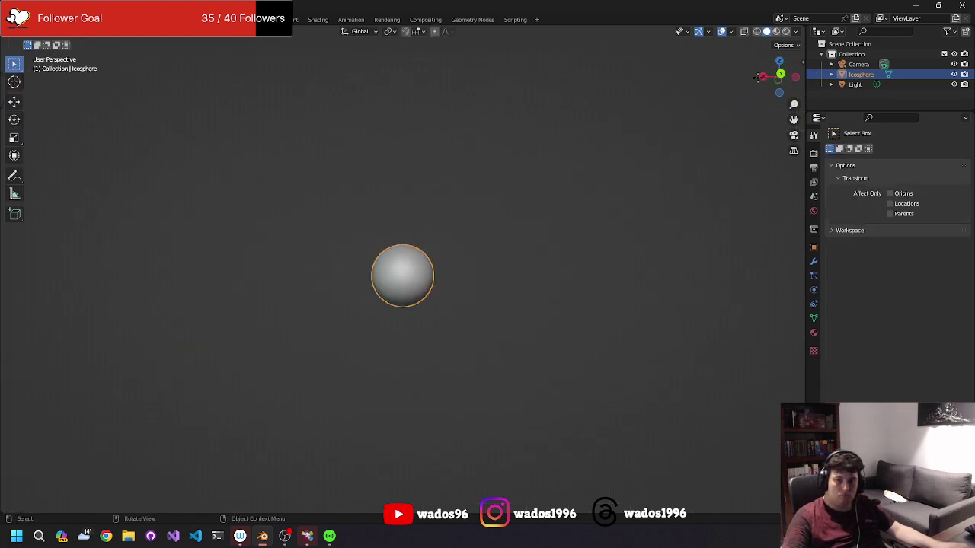
Select and delete the icosphere, then bring up the Shift+A Add menu.
click(762, 77)
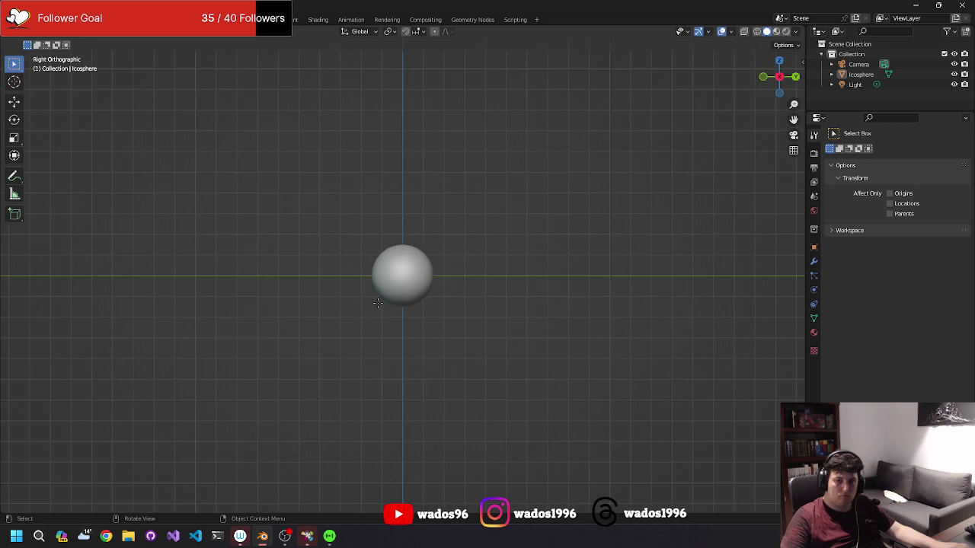
drag(390, 290, 384, 296)
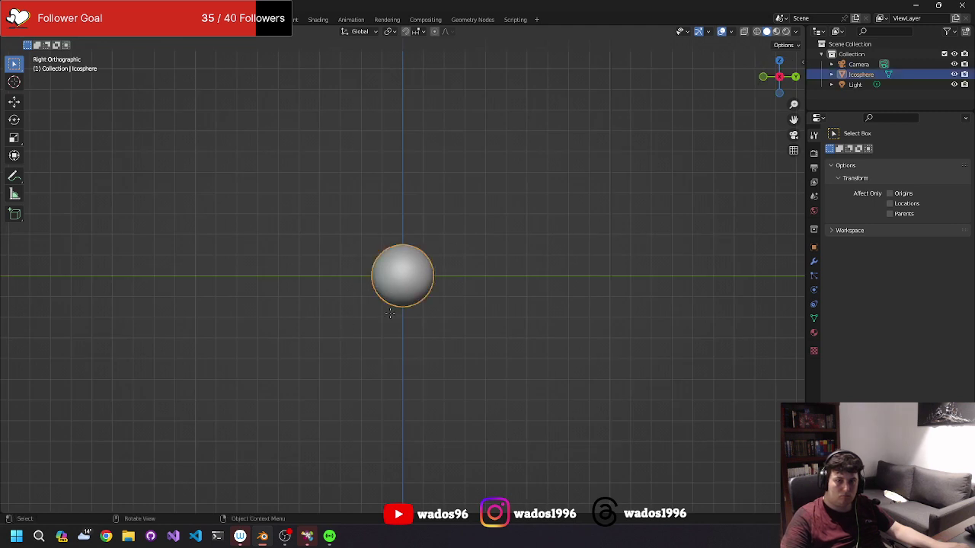
click(389, 313)
key(a)
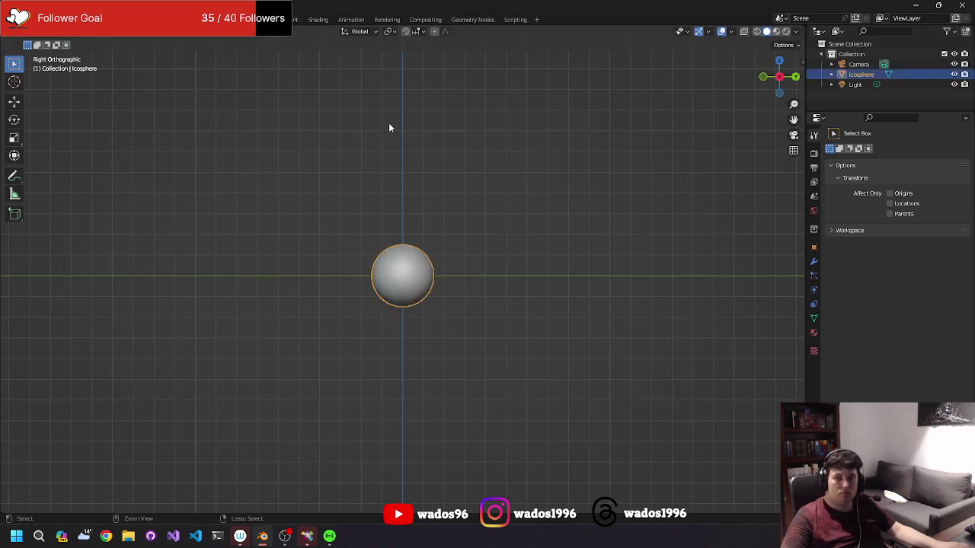
key(alt+a)
key(a)
key(Delete)
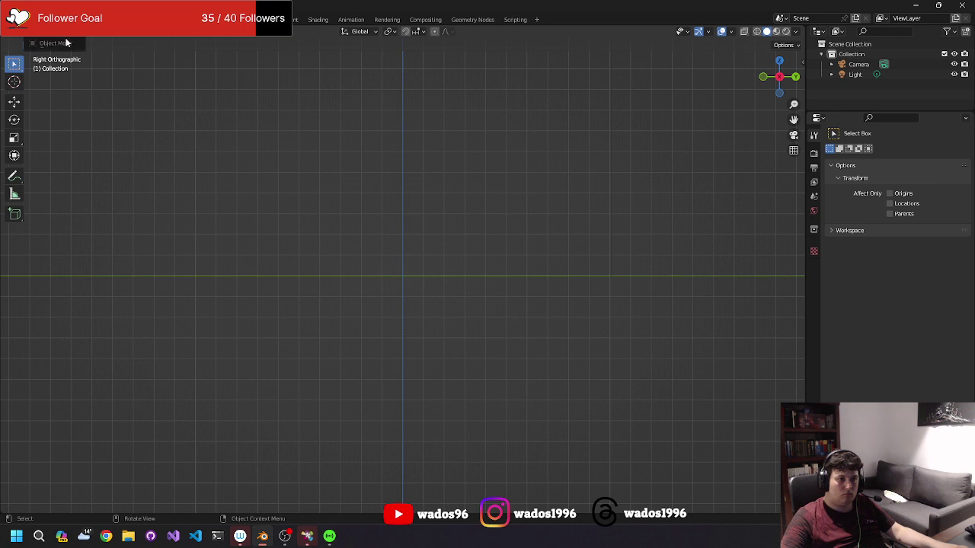
scroll(59, 45, down, 2)
click(24, 18)
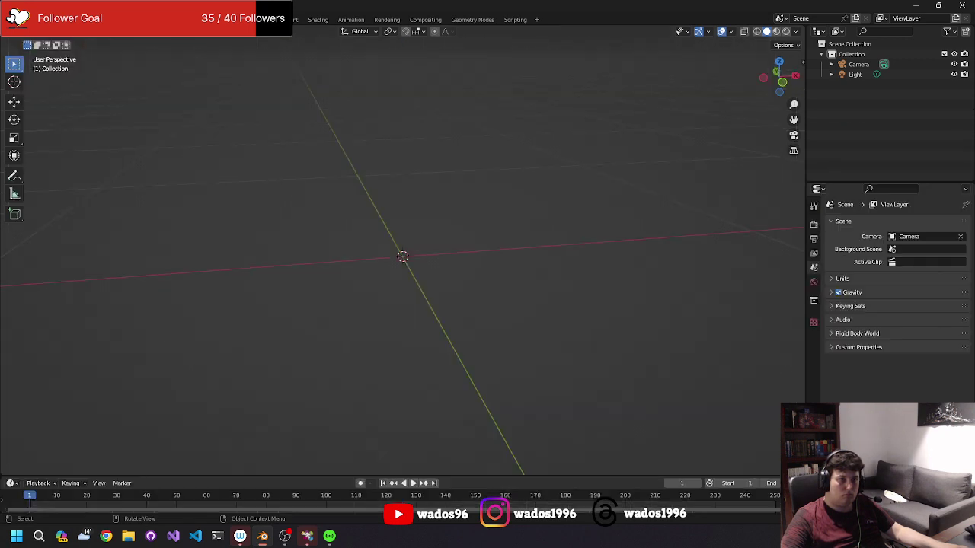
key(shift+a)
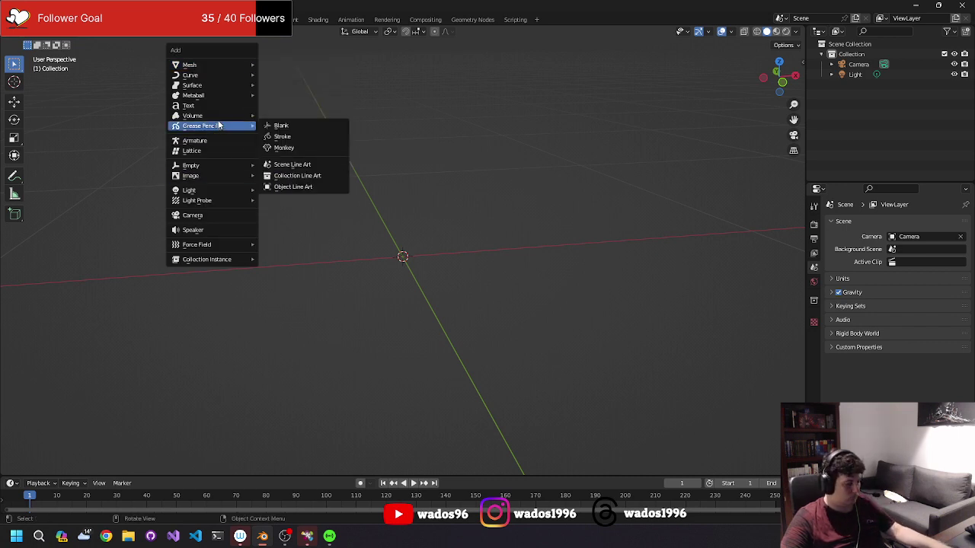
Add a new Ico Sphere (5 subdivisions, 0.15 m radius), deselect it, and switch to Sculpting.
mouse_move(190, 64)
click(290, 105)
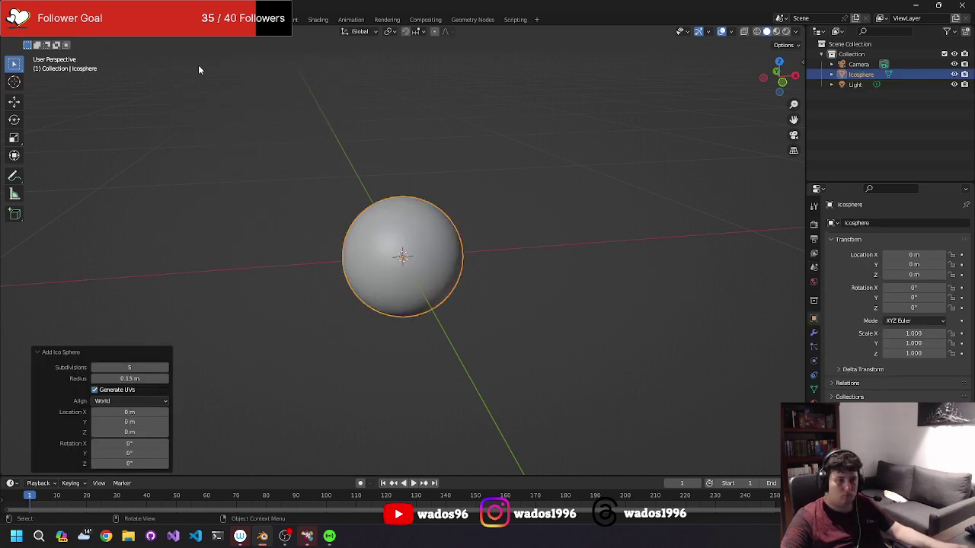
mouse_move(209, 110)
middle_down()
mouse_move(231, 124)
mouse_move(257, 109)
mouse_move(219, 105)
middle_up()
click(218, 105)
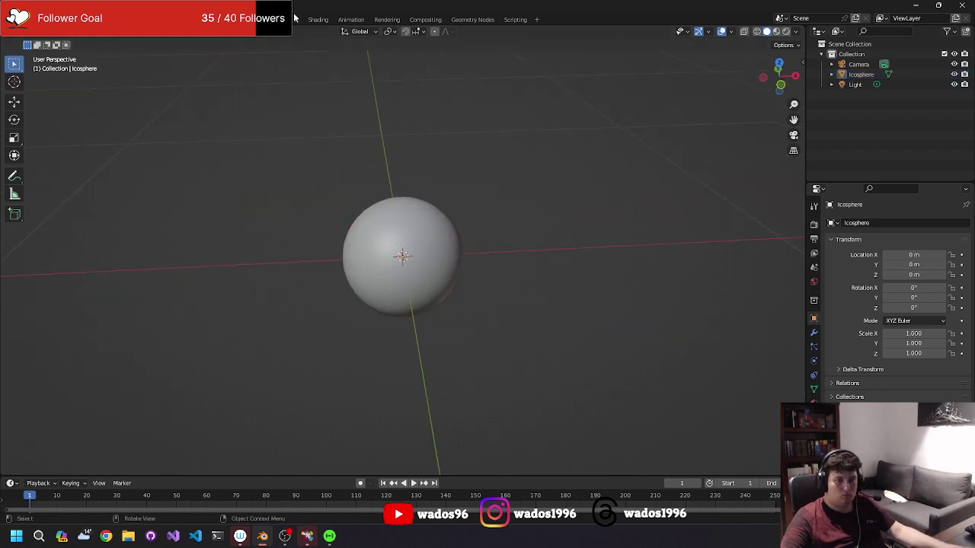
click(197, 19)
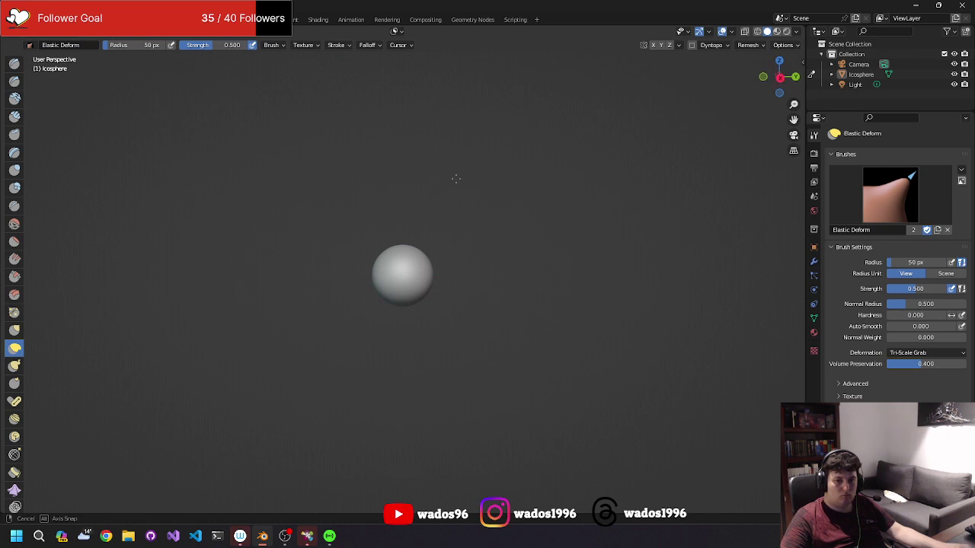
In Right Orthographic view, enable Dyntopo and confirm the attribute-data warning with OK.
click(779, 77)
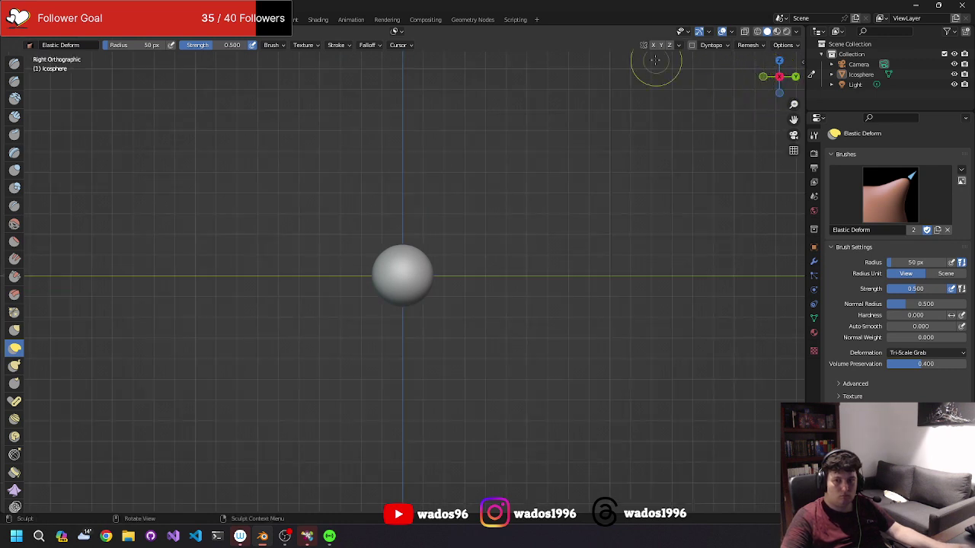
click(692, 46)
click(692, 46)
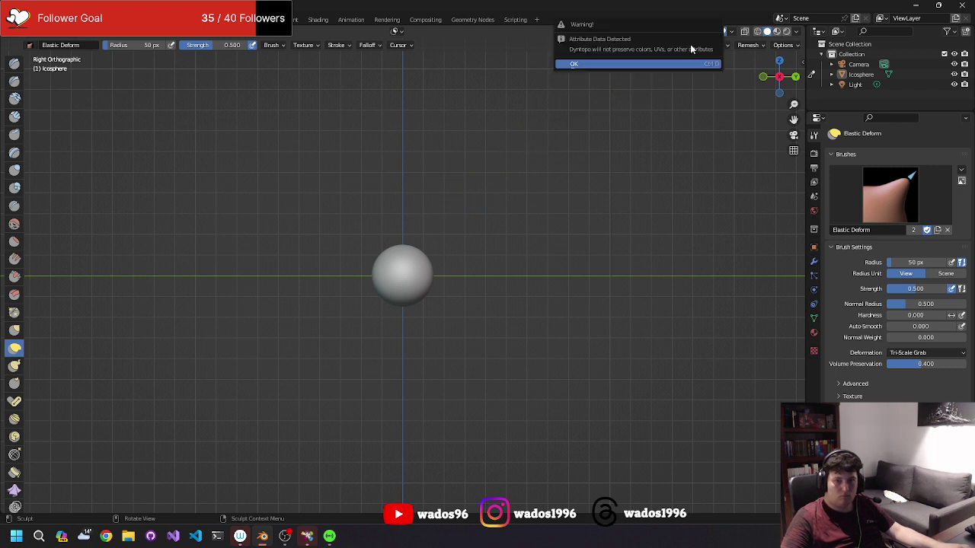
click(679, 64)
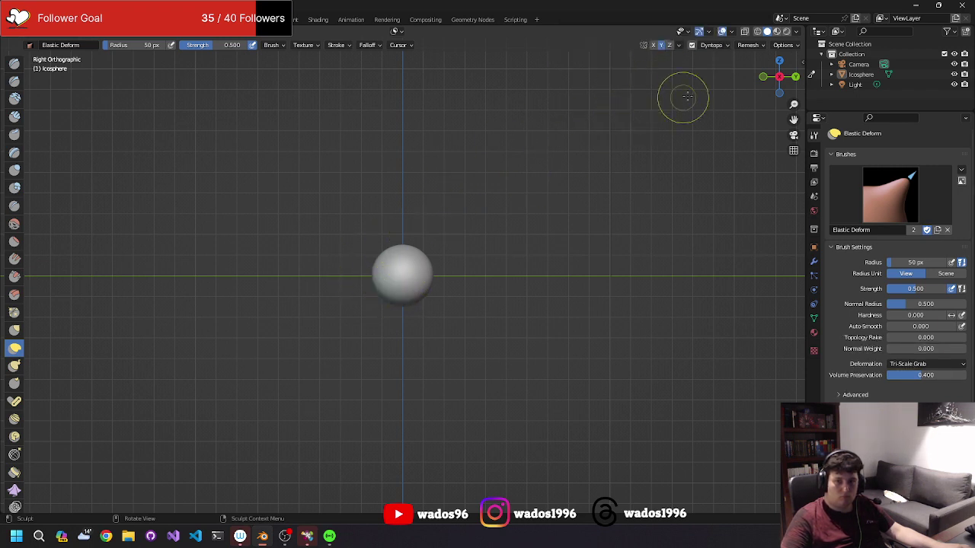
View the sphere from the front, try stretching it into a lower-left egg, then undo that.
click(763, 76)
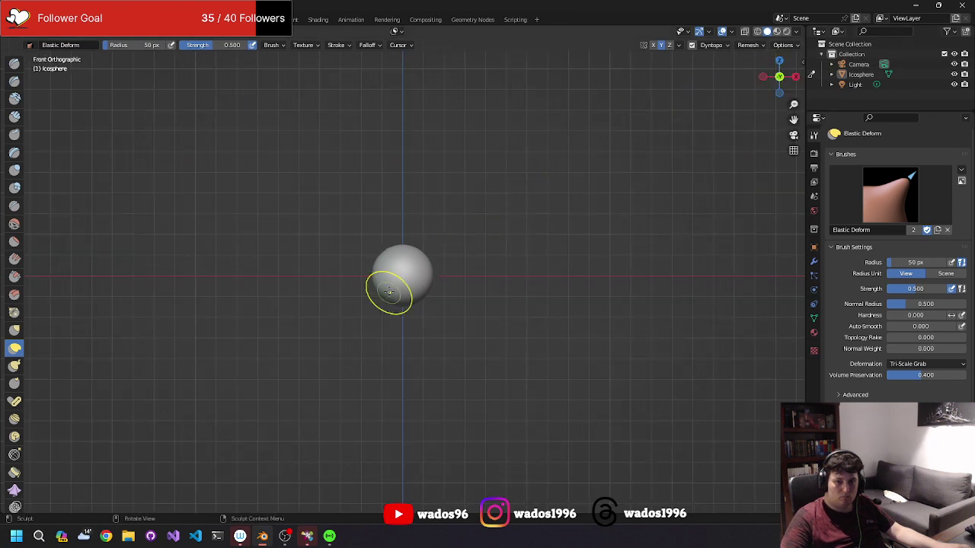
drag(390, 288, 267, 371)
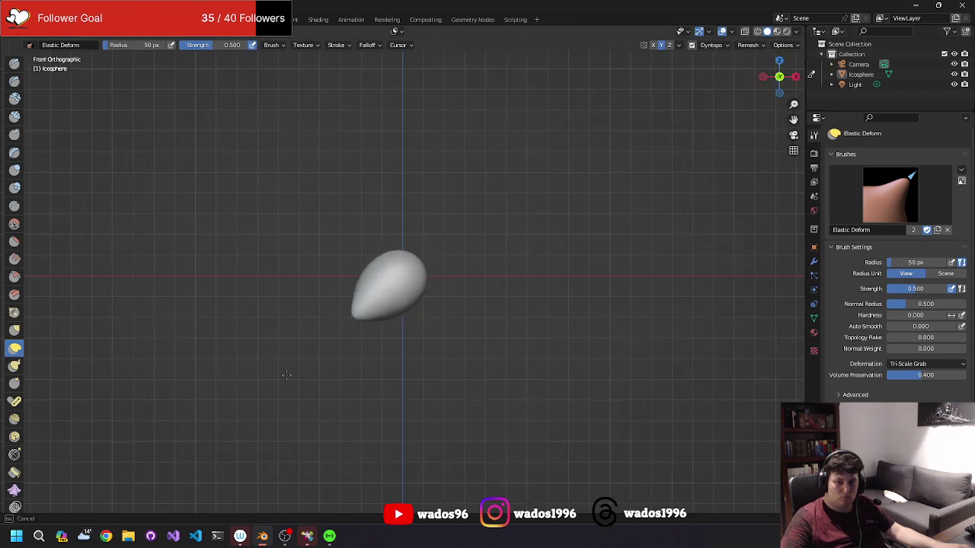
mouse_move(266, 371)
middle_down()
mouse_move(523, 348)
mouse_move(355, 352)
middle_up()
key(ctrl+z)
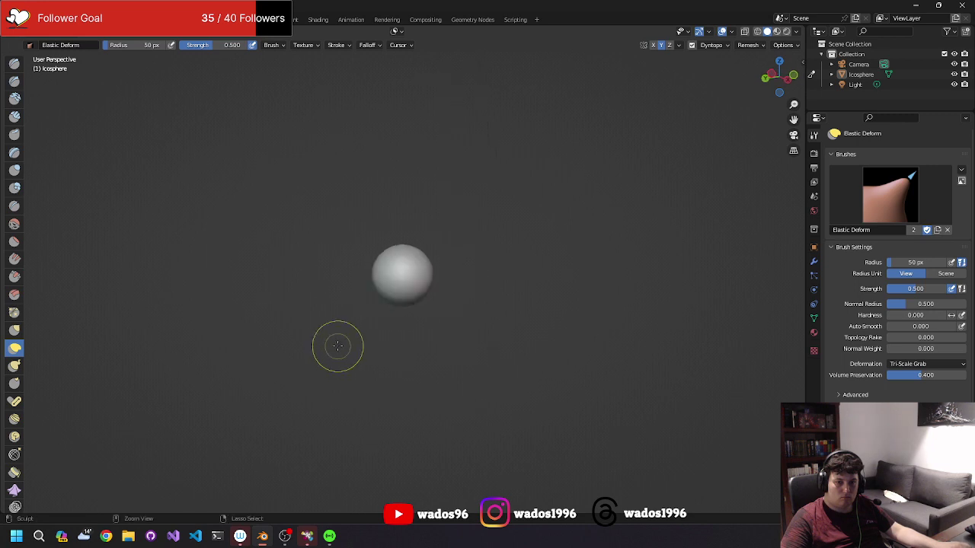
Pull the sphere's bottom down into a tapered teardrop, checking it from several angles.
middle_drag(389, 286, 396, 279)
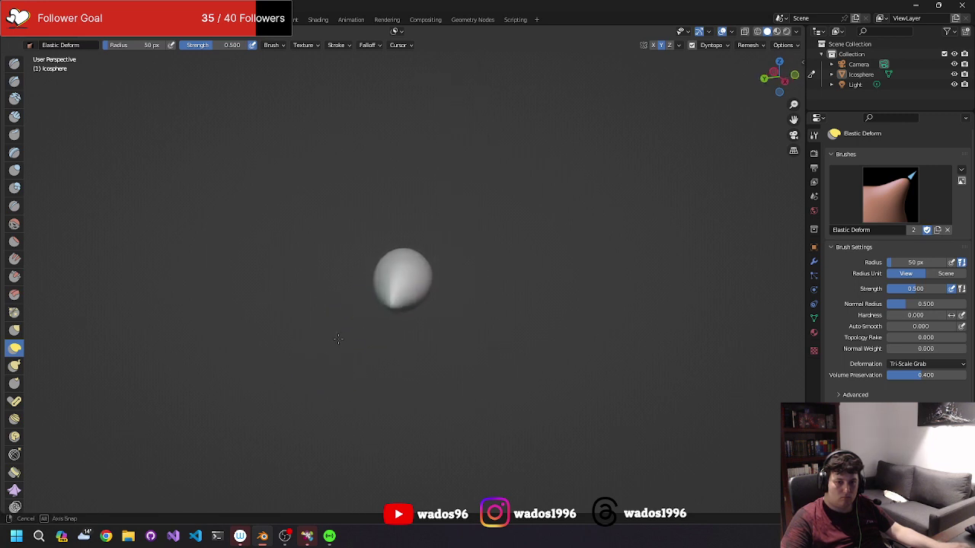
middle_drag(356, 345, 412, 297)
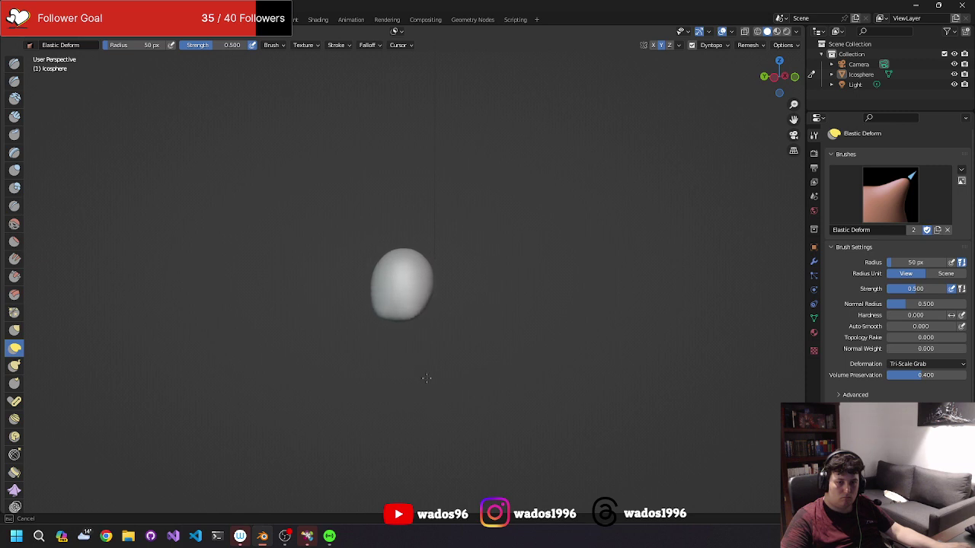
mouse_move(450, 400)
middle_down()
mouse_move(408, 370)
mouse_move(475, 379)
middle_up()
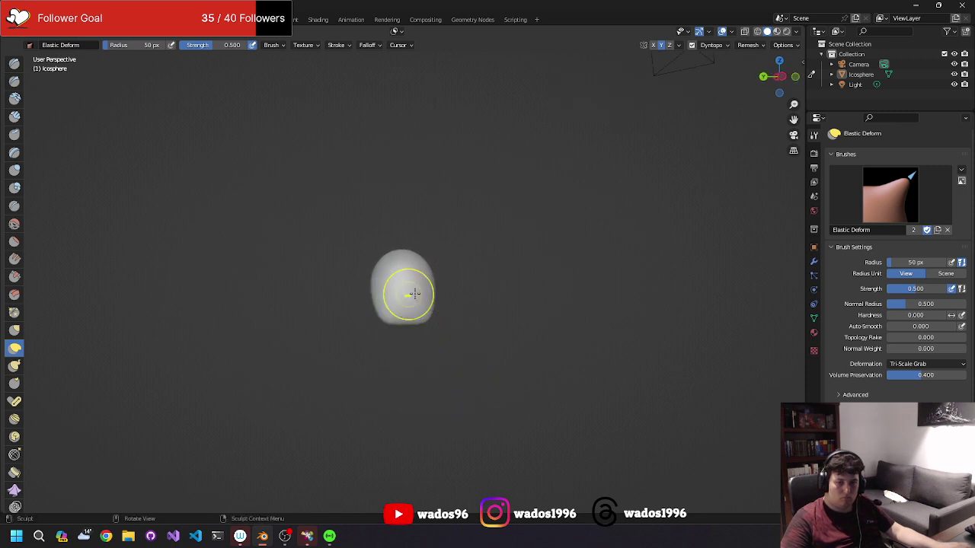
middle_drag(426, 294, 441, 306)
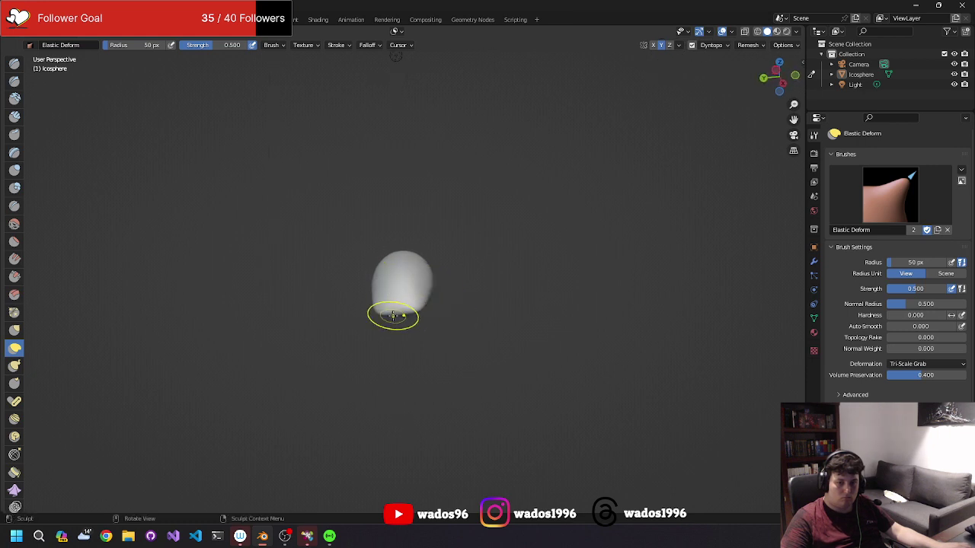
drag(391, 315, 393, 328)
middle_drag(390, 368, 300, 347)
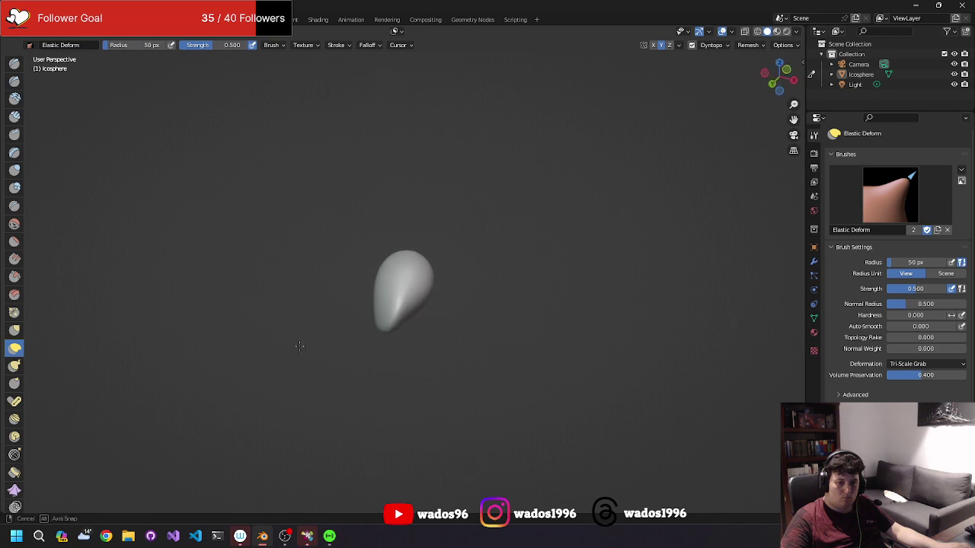
mouse_move(400, 310)
mouse_down()
mouse_move(409, 310)
mouse_move(380, 303)
mouse_up()
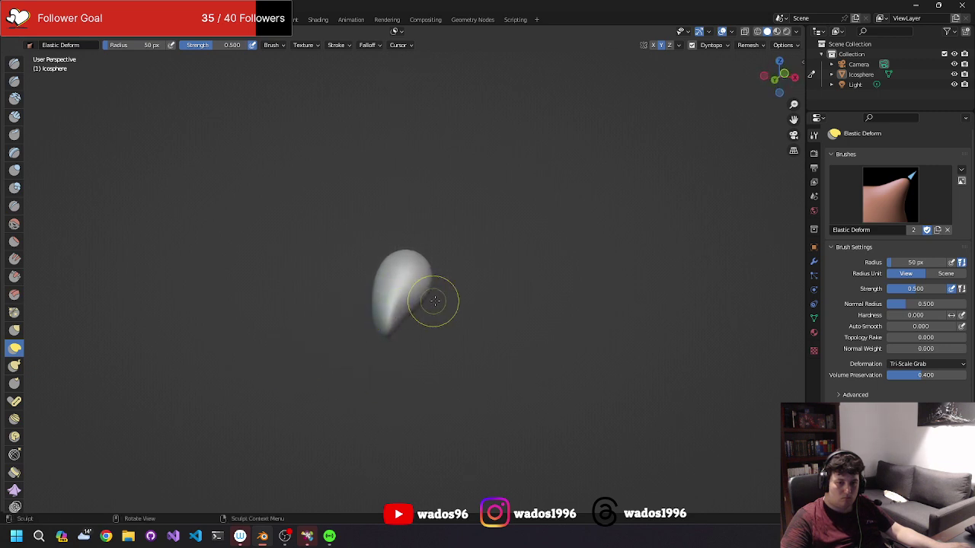
mouse_move(432, 298)
middle_down()
mouse_move(489, 266)
mouse_move(429, 318)
middle_up()
mouse_move(428, 317)
mouse_down()
mouse_move(397, 318)
mouse_move(415, 333)
mouse_up()
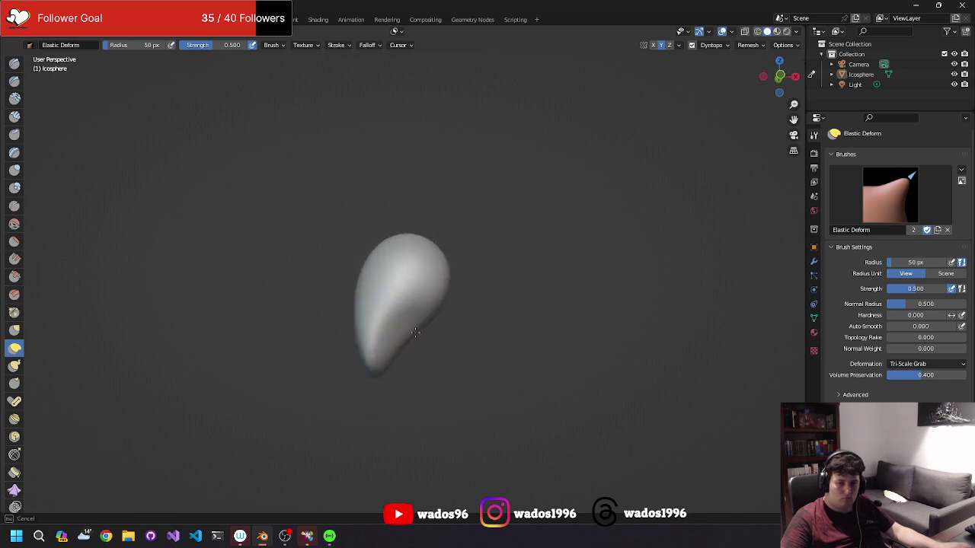
mouse_move(400, 323)
middle_down()
mouse_move(305, 342)
mouse_move(472, 311)
mouse_move(417, 310)
mouse_move(457, 274)
mouse_move(422, 386)
mouse_move(405, 263)
mouse_move(414, 277)
mouse_move(486, 284)
mouse_move(446, 261)
mouse_move(326, 275)
mouse_move(374, 285)
mouse_move(387, 317)
mouse_move(505, 294)
mouse_move(471, 293)
middle_up()
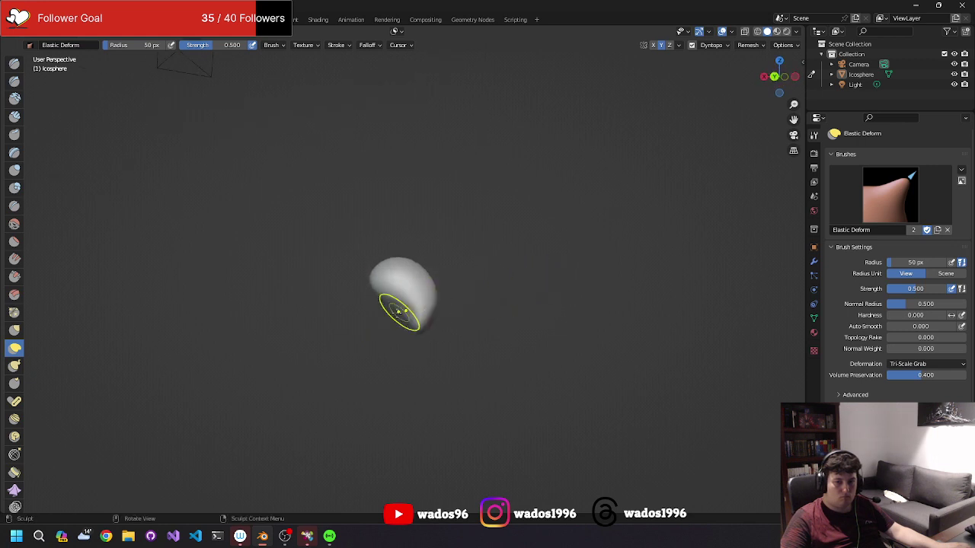
Orbit around the bean shape and push it into a fuller teardrop.
mouse_move(398, 305)
middle_down()
mouse_move(394, 319)
mouse_move(569, 279)
mouse_move(472, 311)
middle_up()
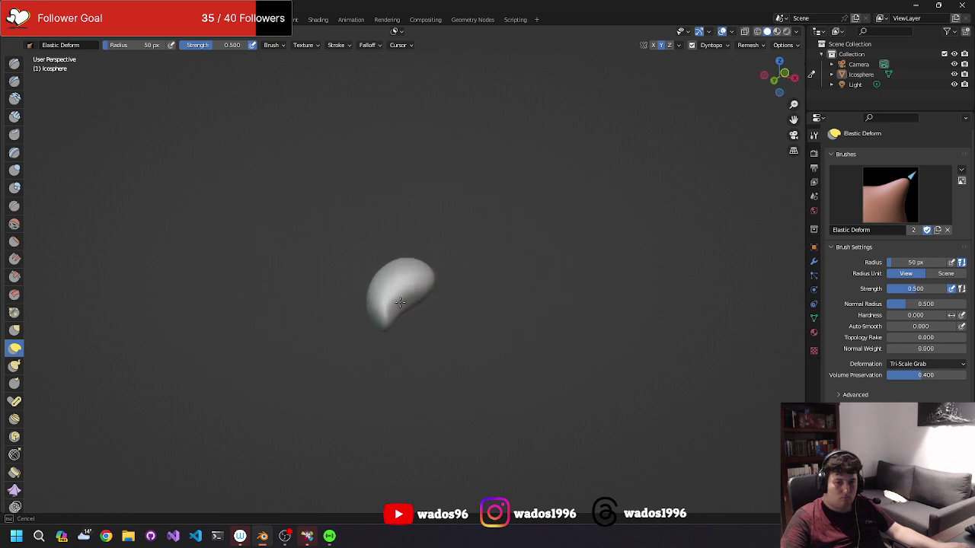
middle_drag(399, 305, 520, 329)
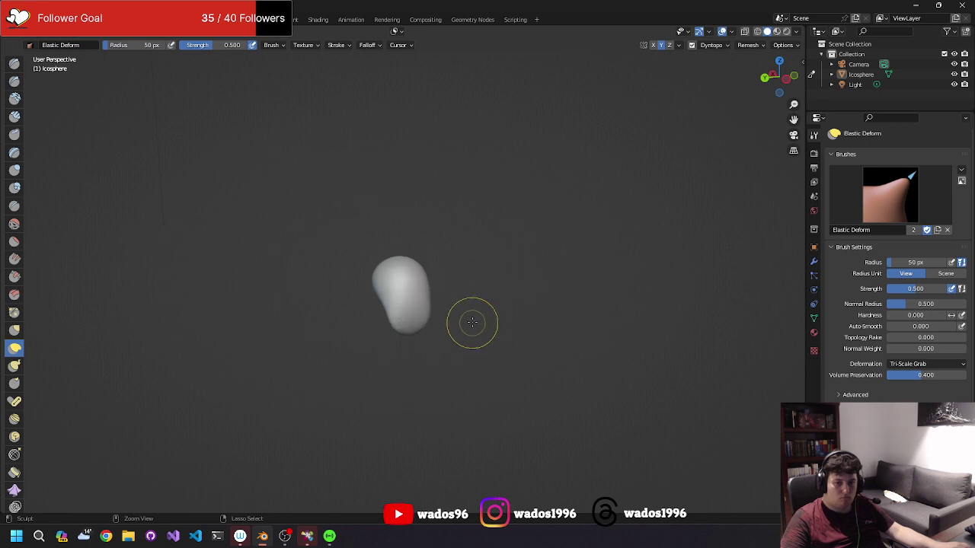
mouse_move(473, 322)
middle_down()
mouse_move(364, 315)
mouse_move(414, 287)
middle_up()
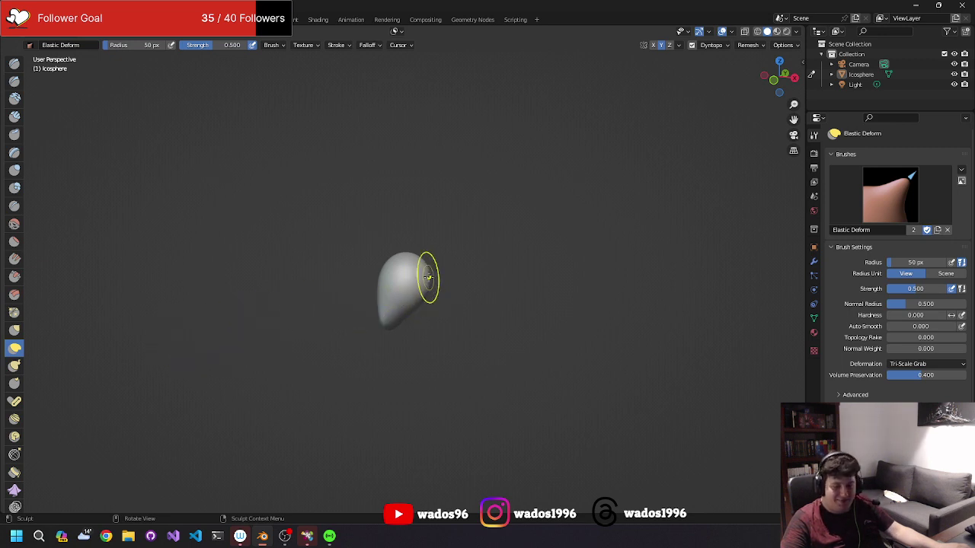
drag(427, 278, 429, 275)
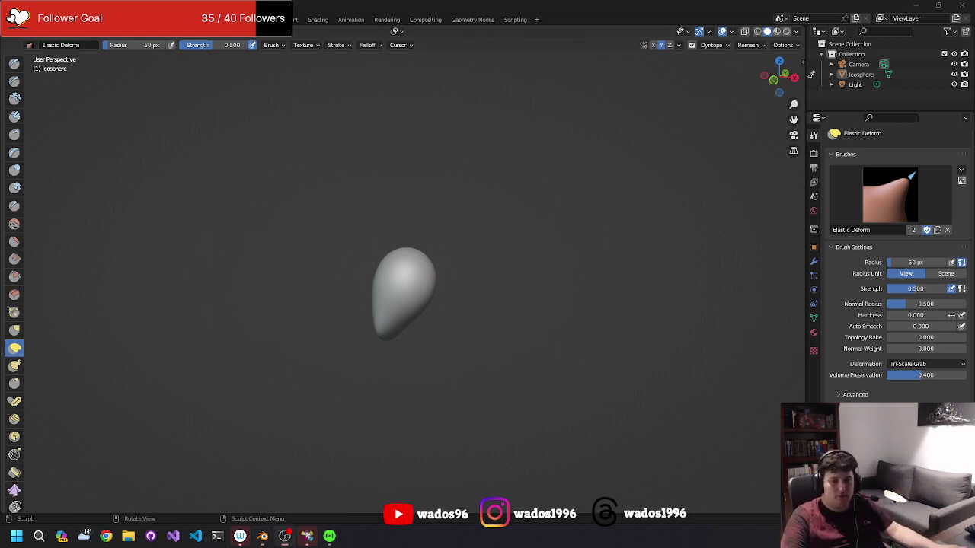
mouse_move(452, 179)
middle_down()
mouse_move(450, 286)
mouse_move(390, 232)
mouse_move(381, 251)
mouse_move(253, 239)
mouse_move(120, 266)
middle_up()
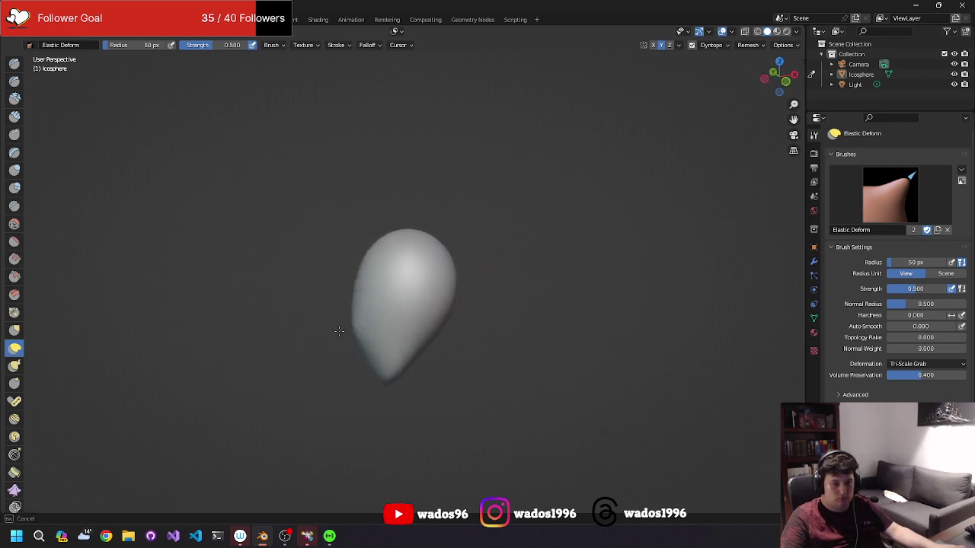
Pull the teardrop's lower-left outward, then undo the strokes back to the original sphere.
drag(364, 333, 335, 356)
middle_drag(329, 363, 428, 303)
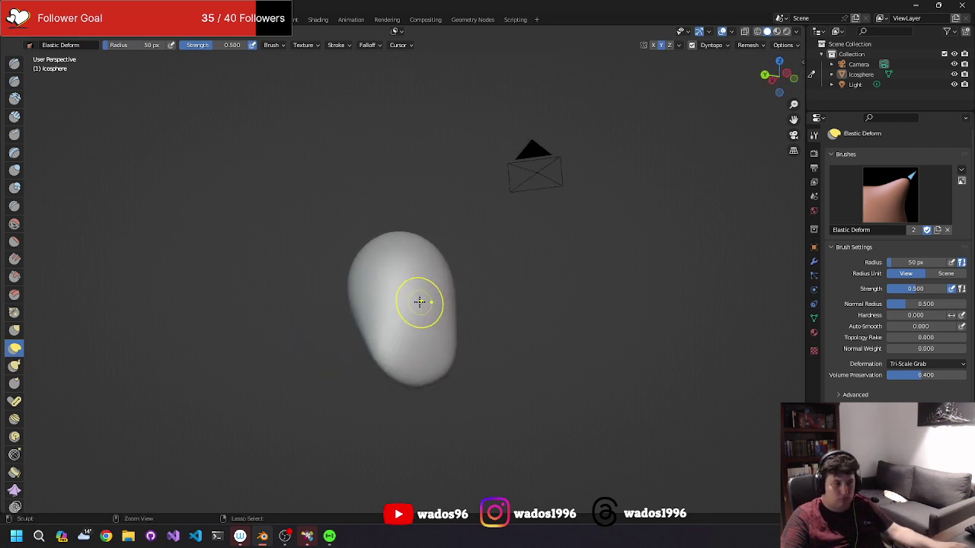
key(ctrl+z)
key(ctrl+z)
middle_drag(407, 298, 392, 304)
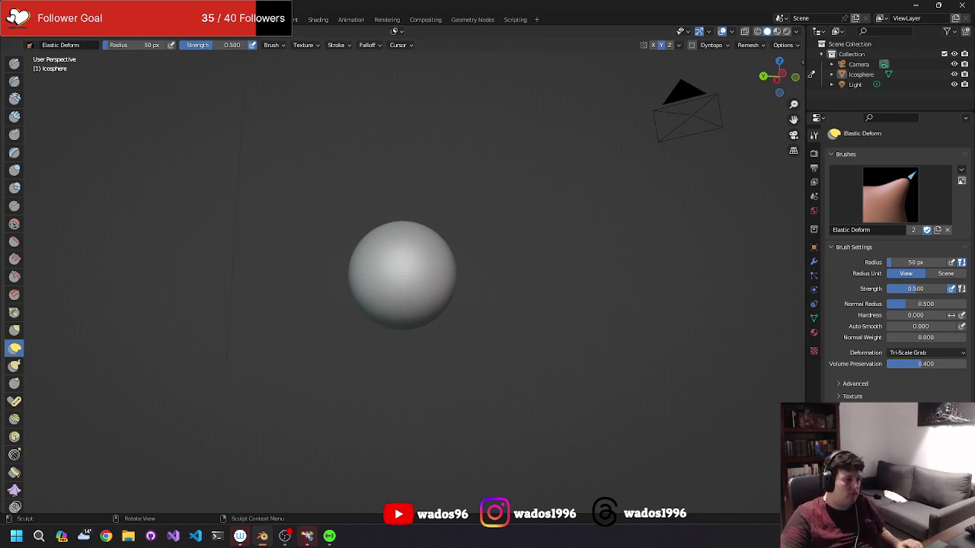
click(262, 536)
click(262, 536)
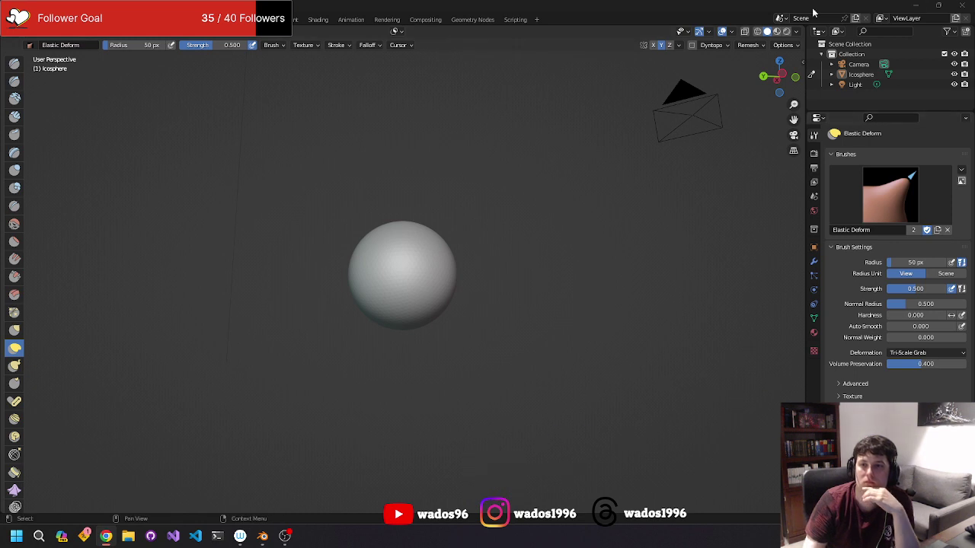
click(710, 33)
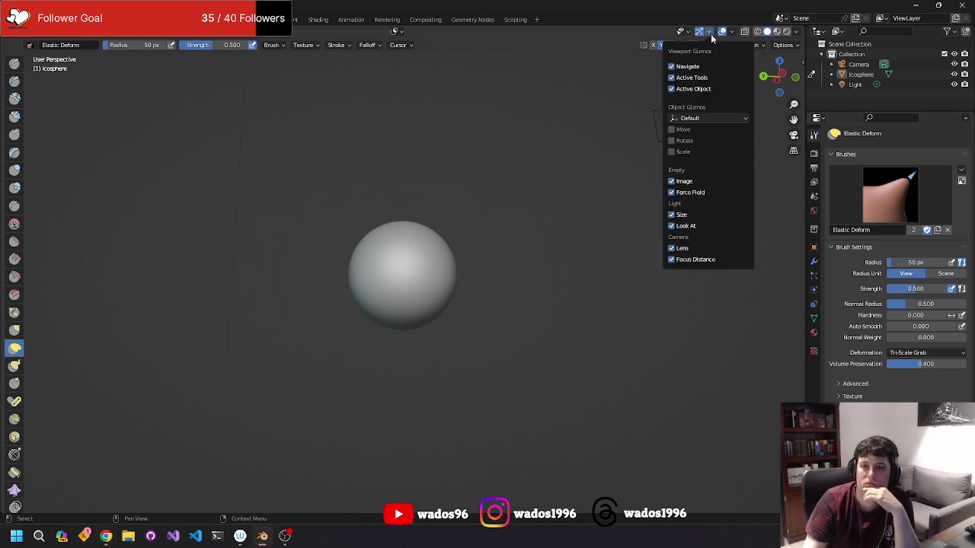
click(711, 34)
click(688, 34)
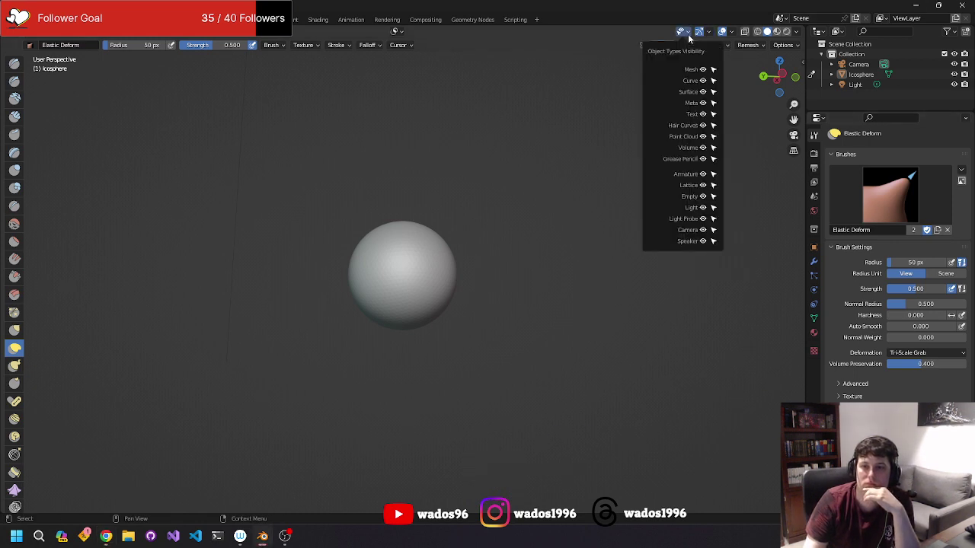
click(732, 34)
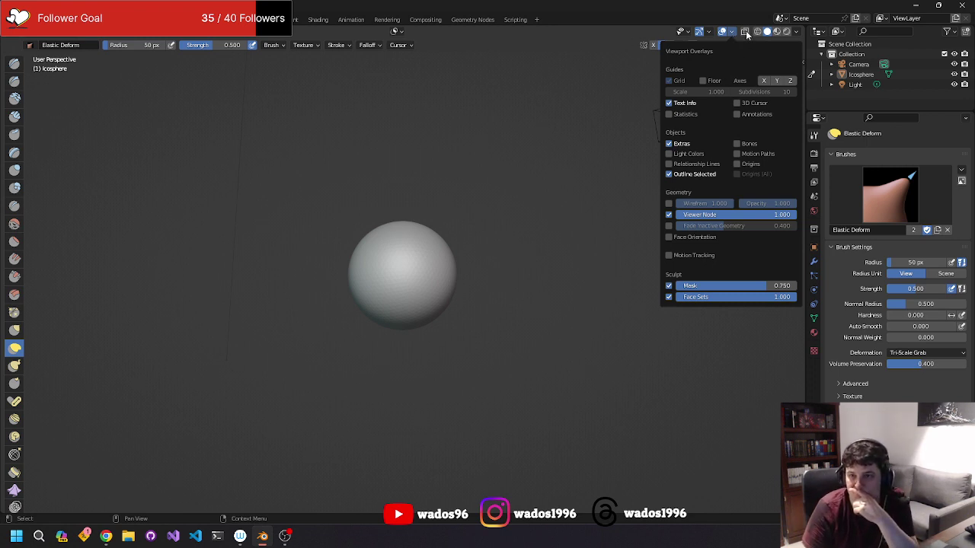
click(732, 33)
click(796, 34)
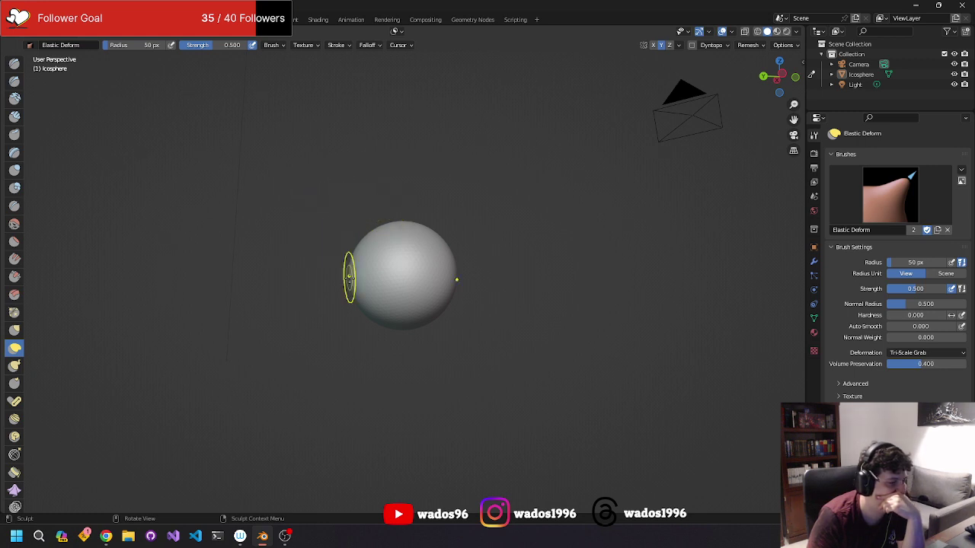
Try pulling the sphere's bottom downward, then undo the test stroke.
drag(374, 294, 378, 381)
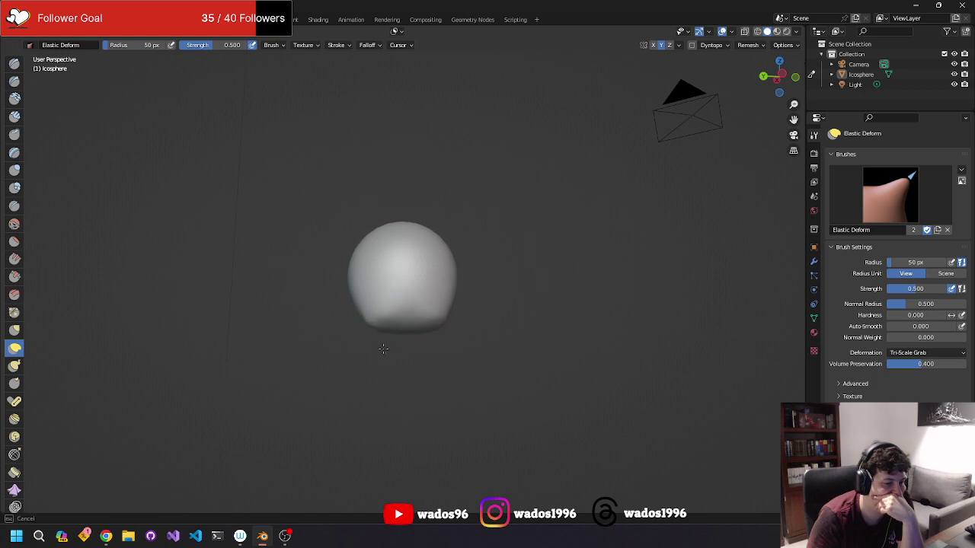
right_click(381, 352)
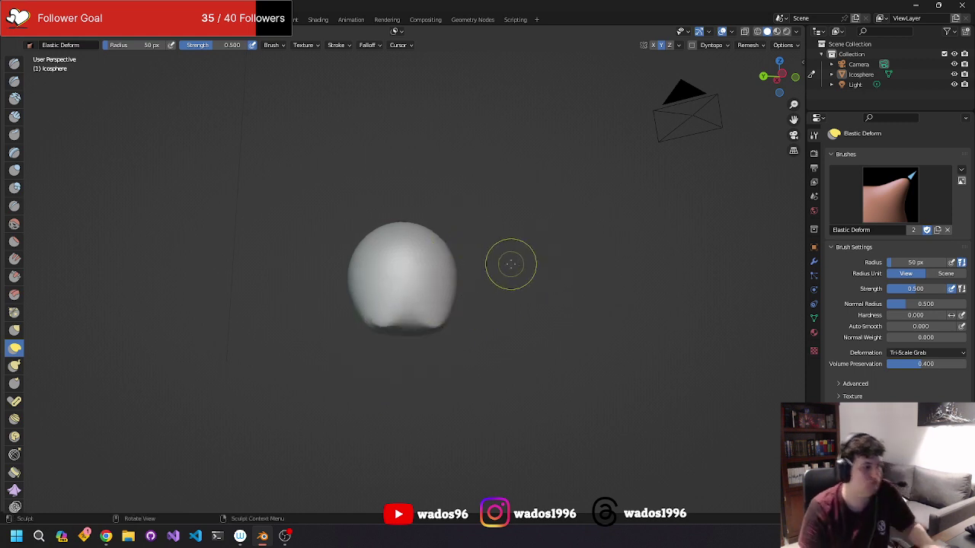
key(ctrl+z)
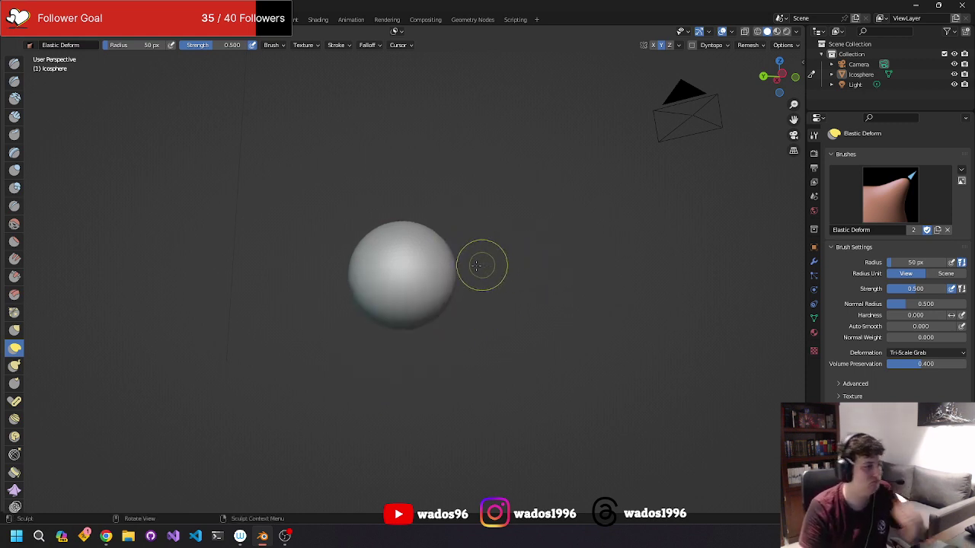
With the Grab brush, pull two mirrored pointed legs down from the sphere's underside.
click(14, 330)
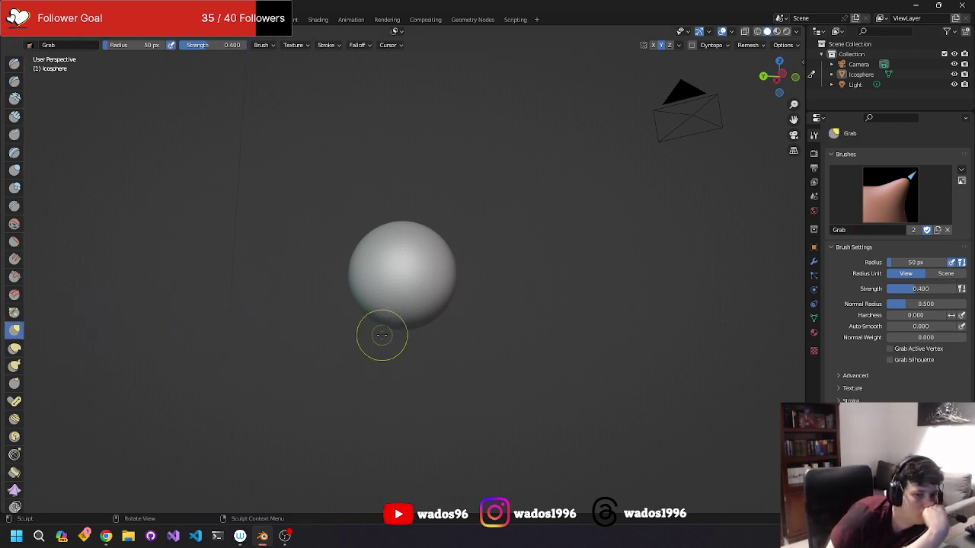
drag(386, 321, 367, 361)
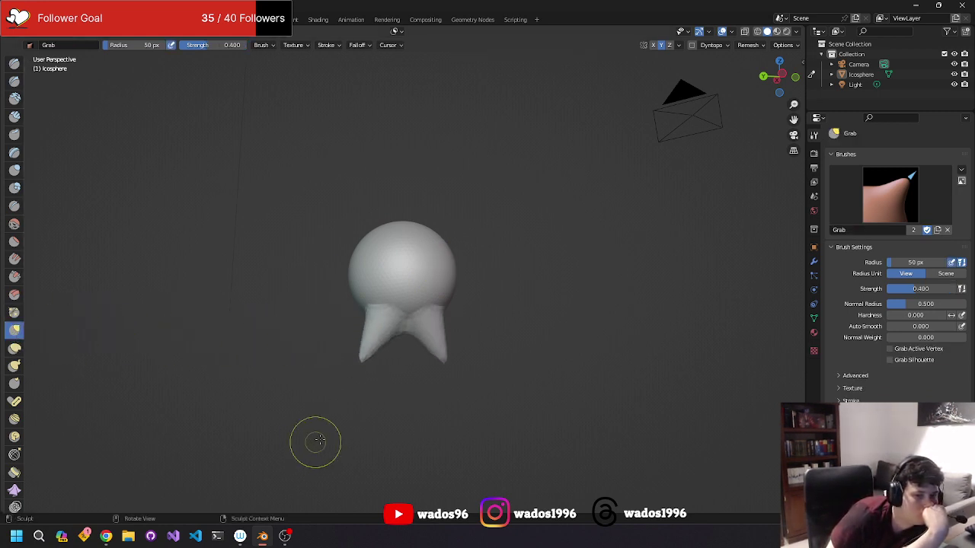
right_click(502, 412)
middle_drag(561, 344, 555, 351)
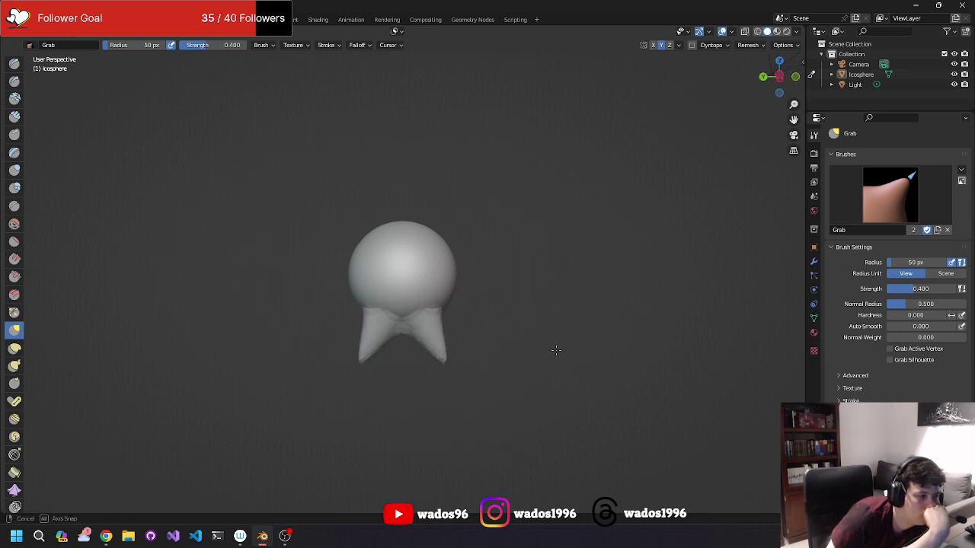
middle_drag(556, 351, 547, 358)
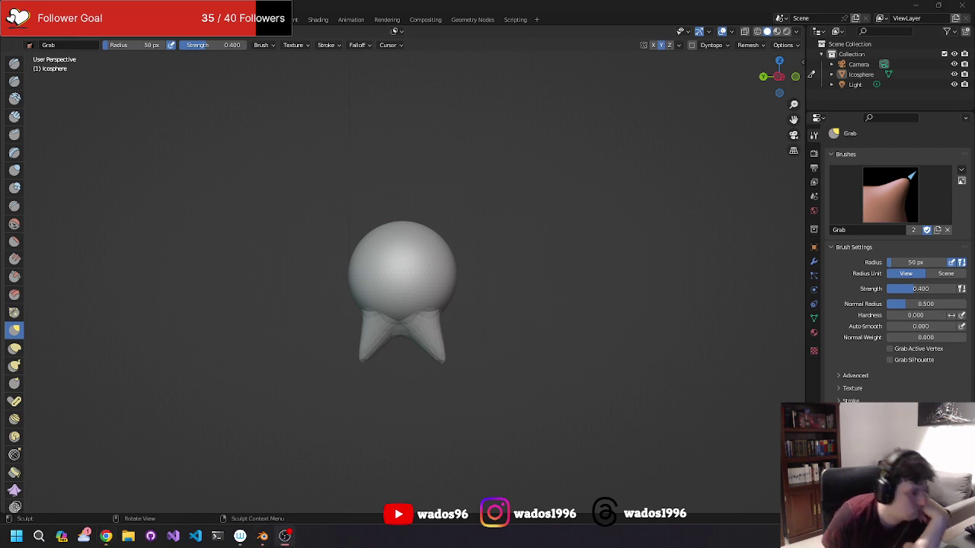
Undo the legs, leave sculpting, and add then remove a test Bezier circle.
key(ctrl+z)
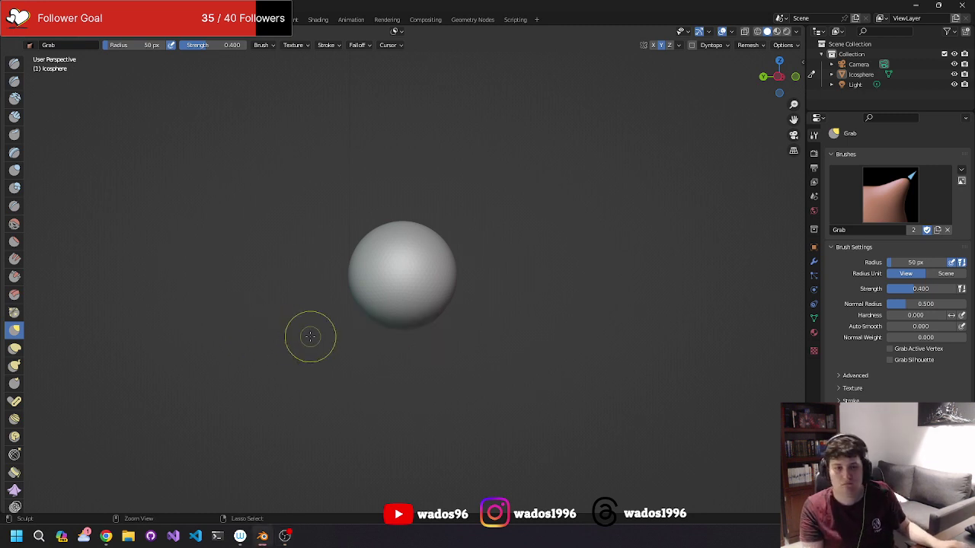
key(ctrl+z)
key(ctrl+z)
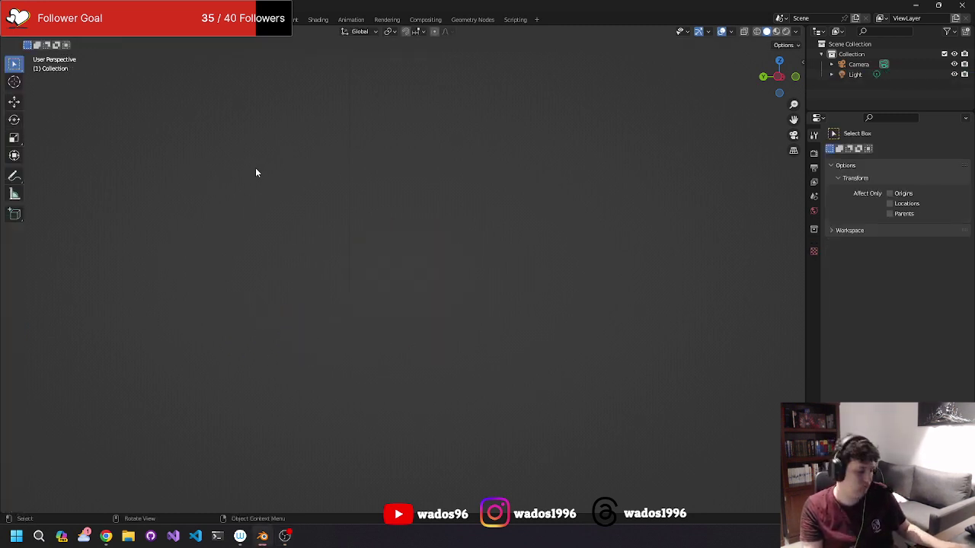
key(shift+a)
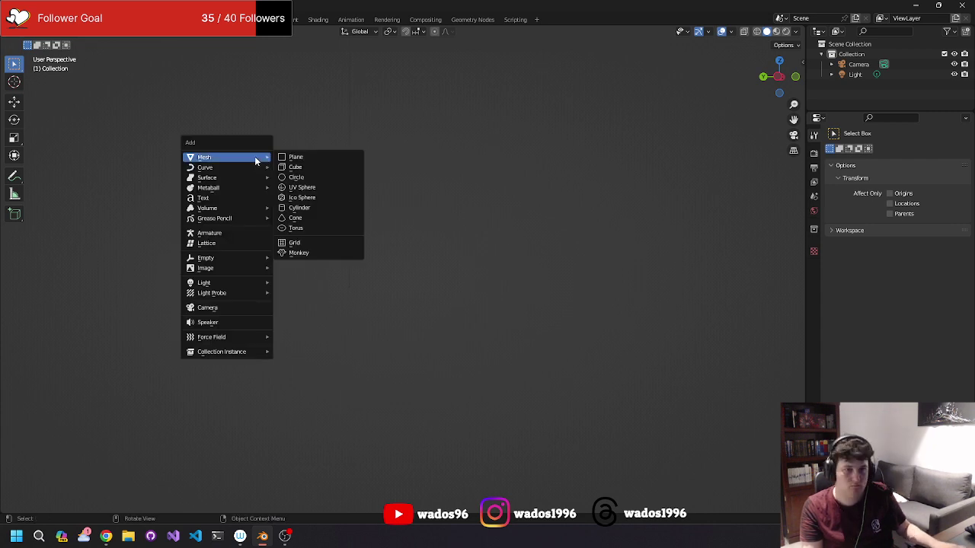
key(Down)
key(Right)
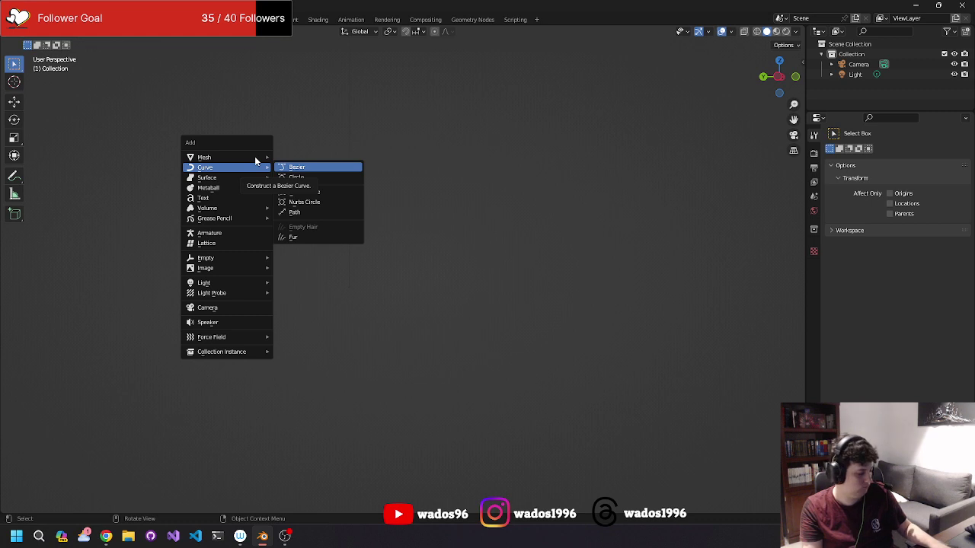
key(Down)
key(Return)
key(ctrl+z)
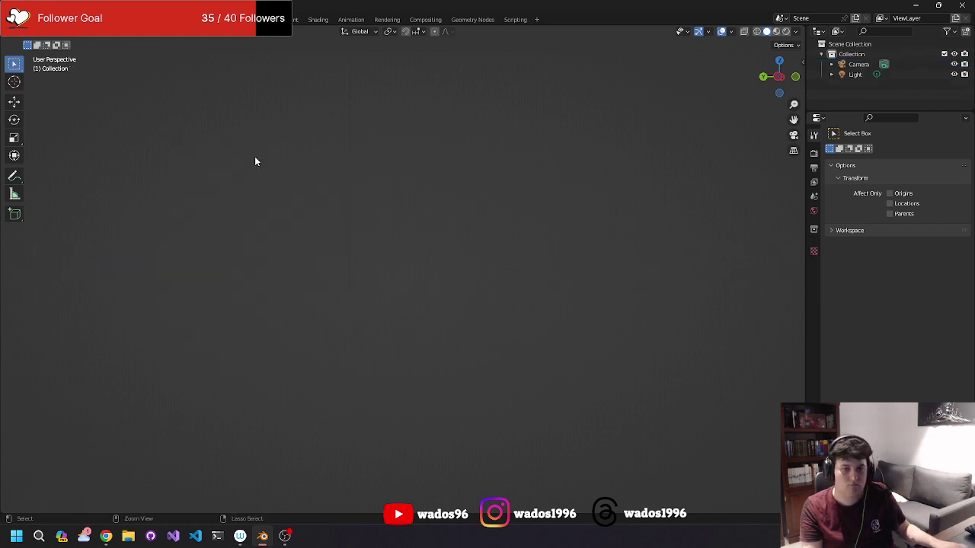
Delete the sphere so the scene holds only the Camera and Light.
right_click(256, 161)
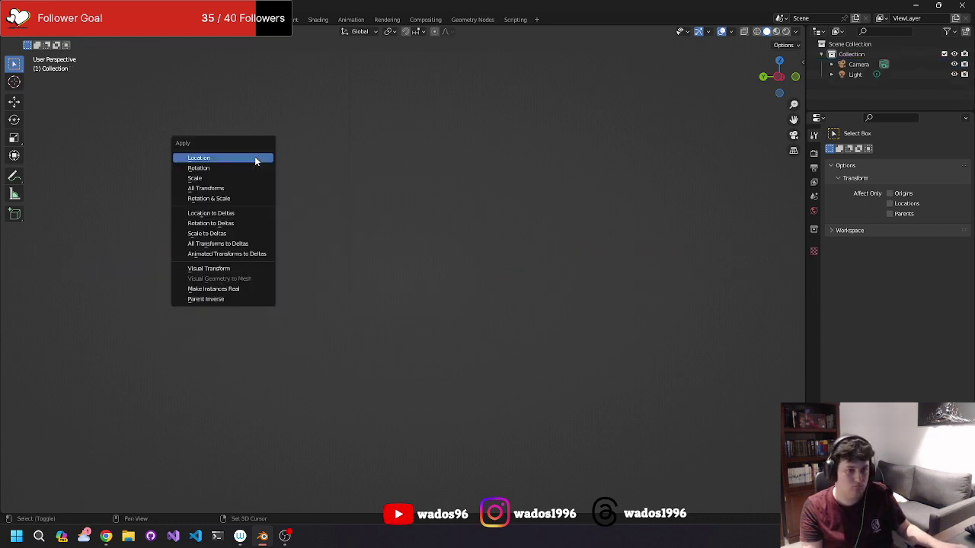
key(Escape)
key(shift+a)
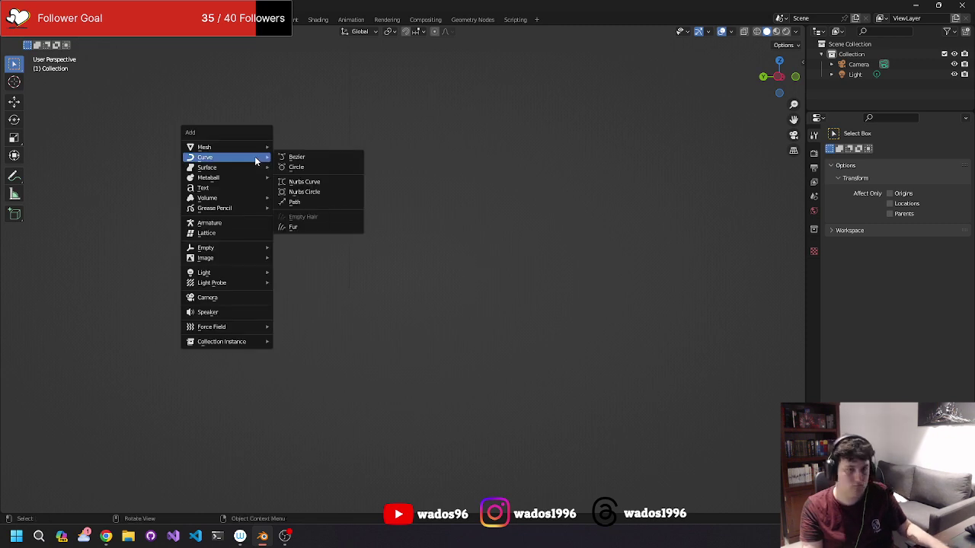
key(x)
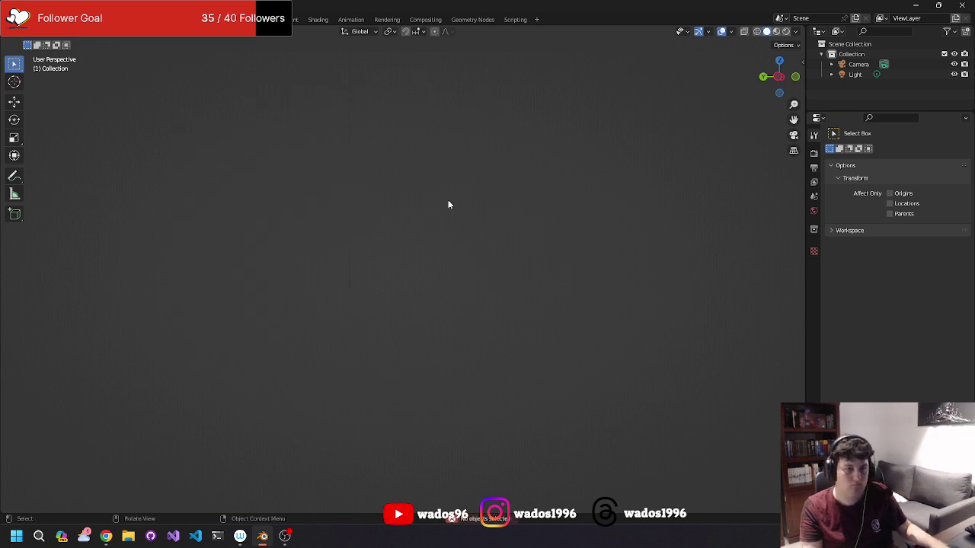
Add a mesh Cube from the Shift+A menu and zoom out to frame it.
key(shift+a)
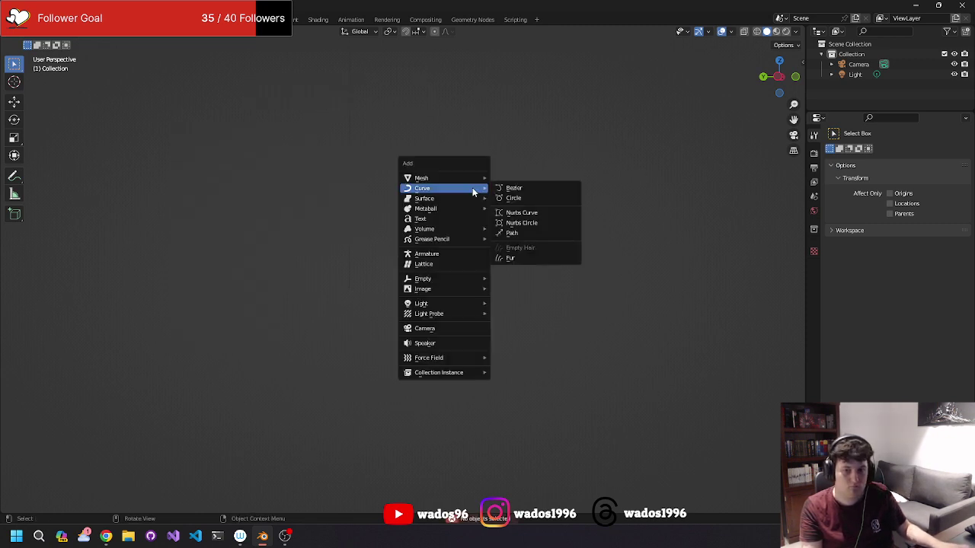
key(m)
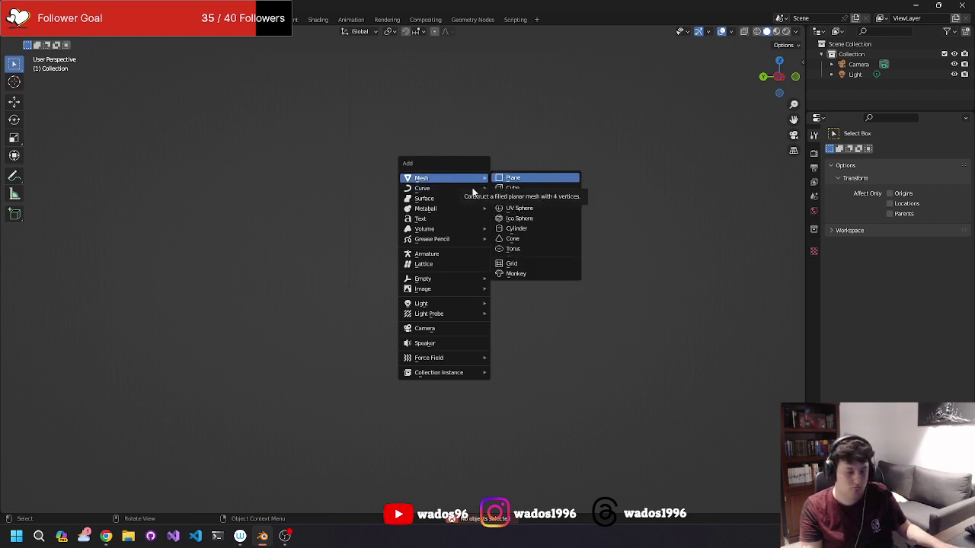
key(c)
scroll(473, 192, down, 4)
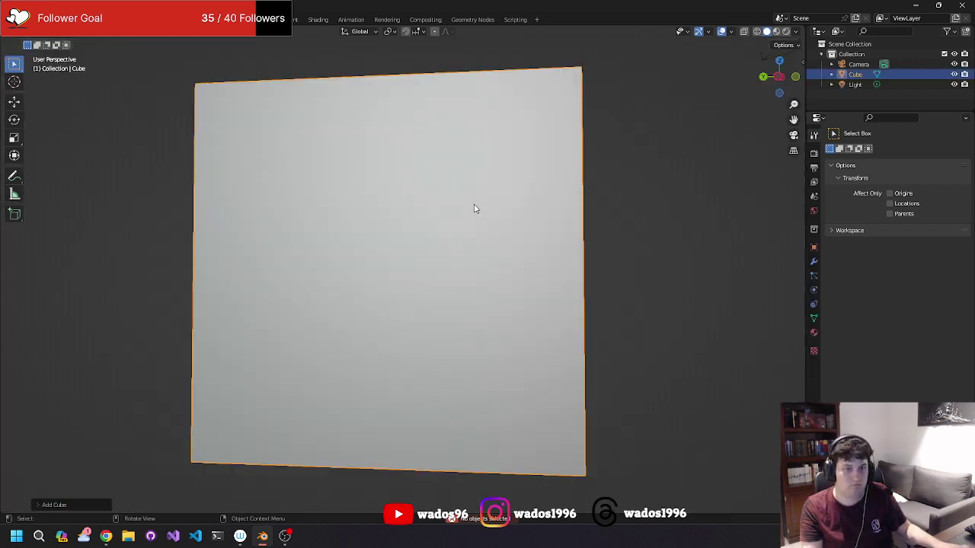
scroll(474, 207, down, 2)
right_click(551, 209)
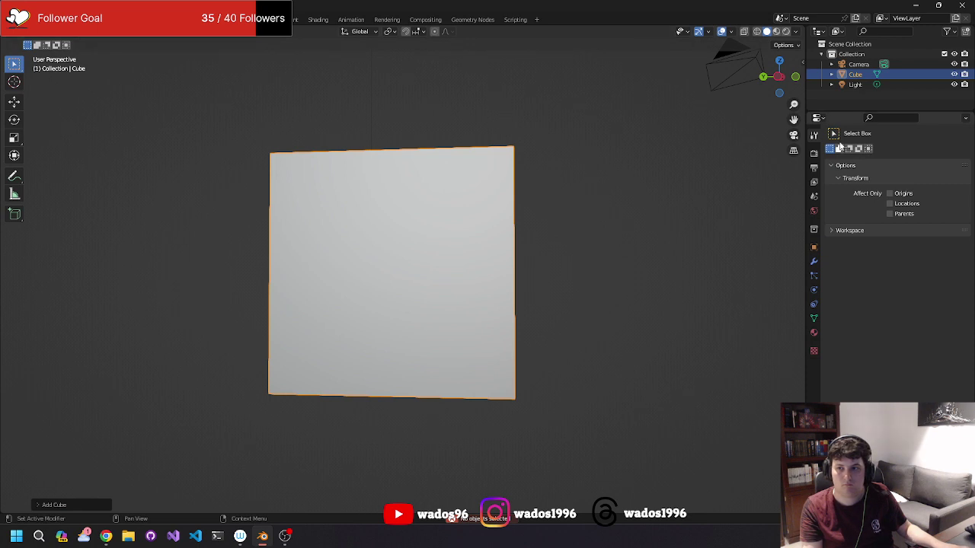
Browse the Render, Output, View Layer, Tool and World property tabs.
click(814, 153)
click(813, 168)
click(813, 182)
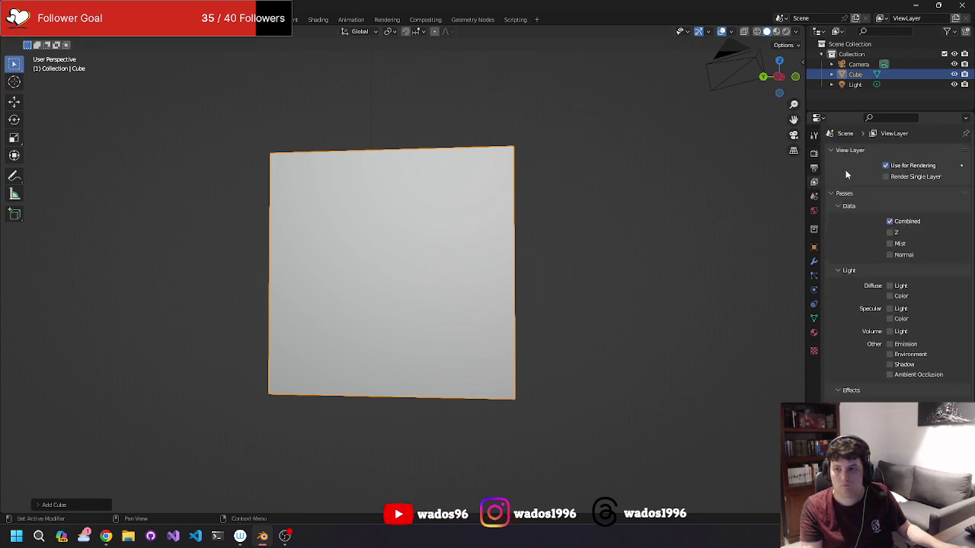
click(814, 140)
click(813, 153)
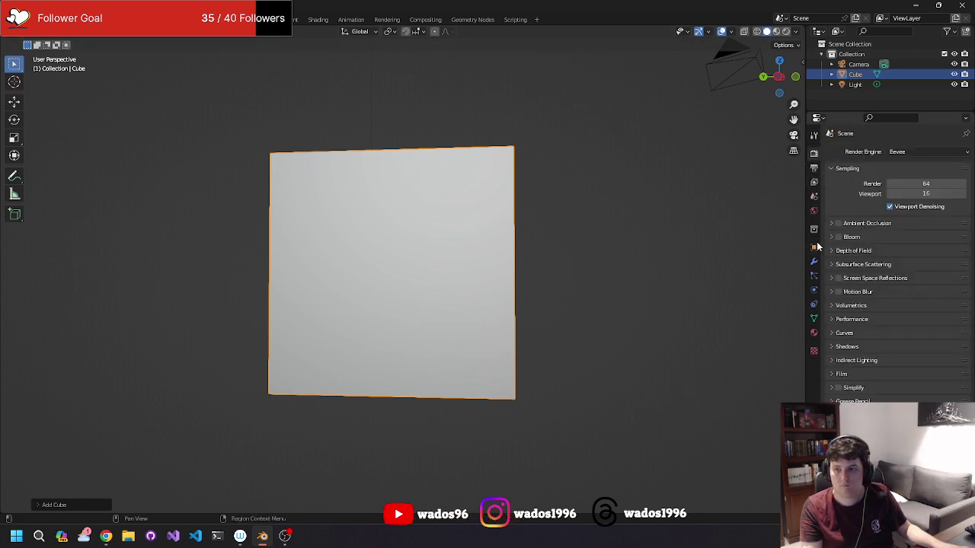
click(814, 211)
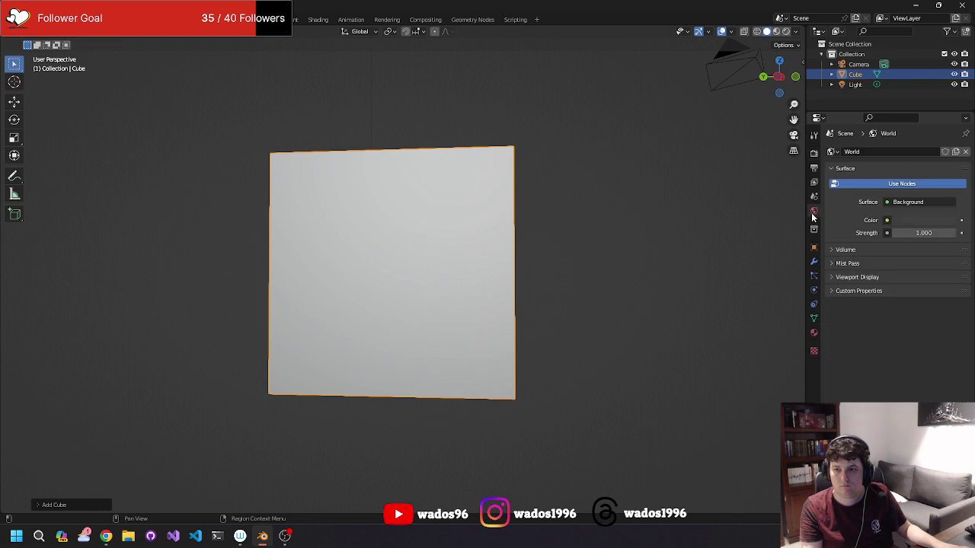
Add a Subdivision Surface modifier to the Cube with viewport level 3 and render level 4.
click(815, 263)
click(844, 152)
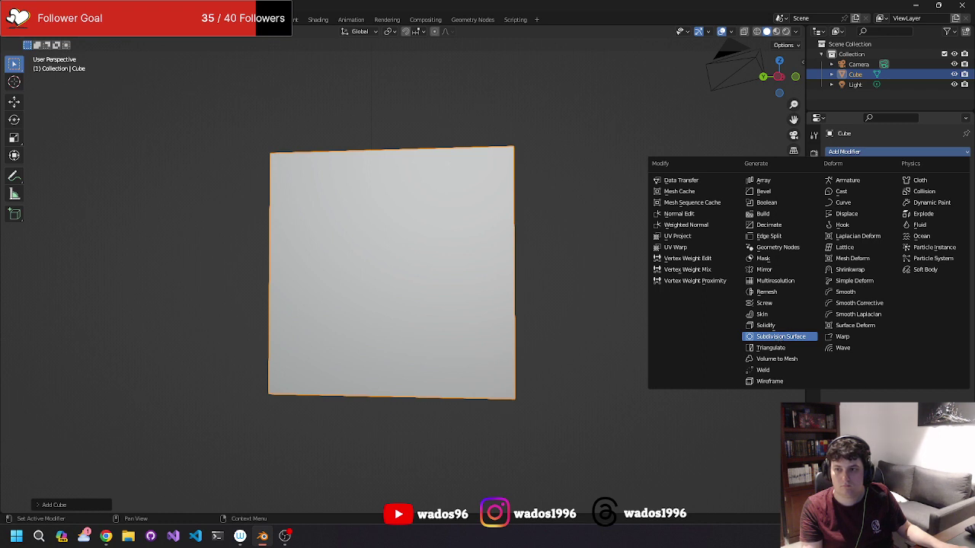
click(781, 336)
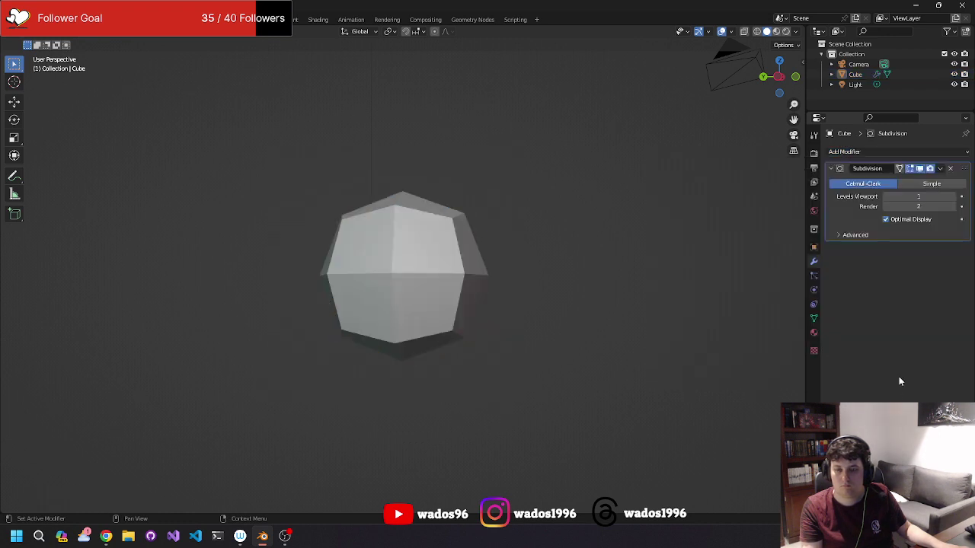
click(953, 196)
click(954, 196)
click(953, 197)
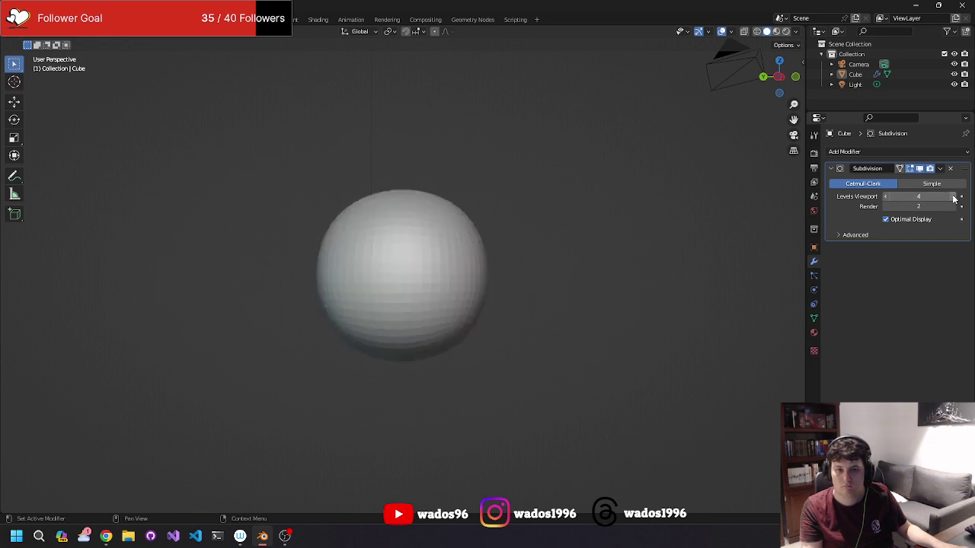
click(885, 196)
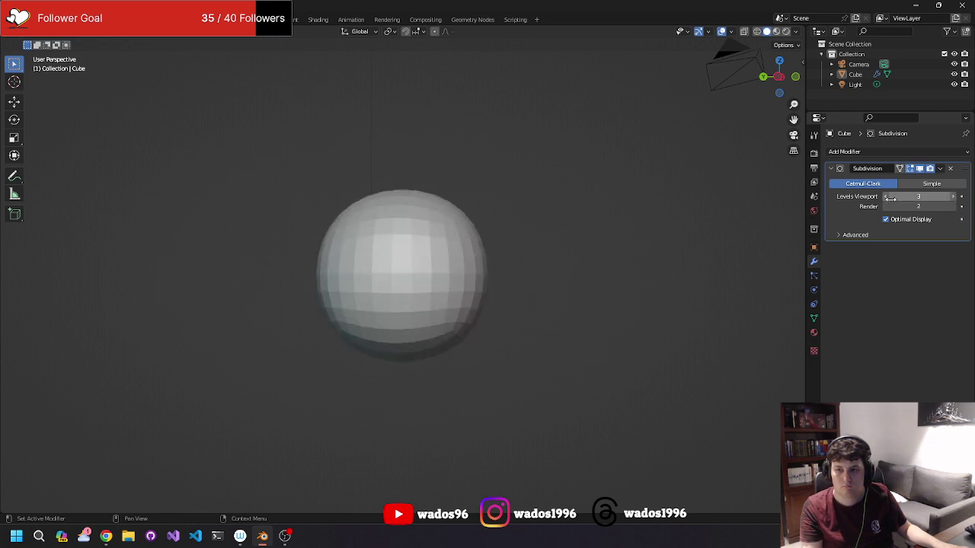
click(952, 206)
click(953, 206)
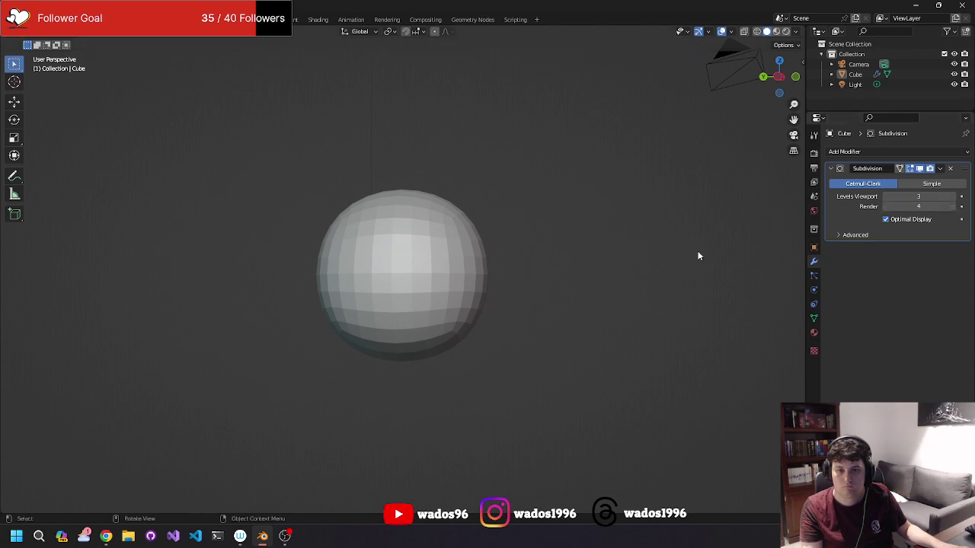
mouse_move(699, 257)
middle_down()
mouse_move(664, 268)
mouse_move(707, 245)
middle_up()
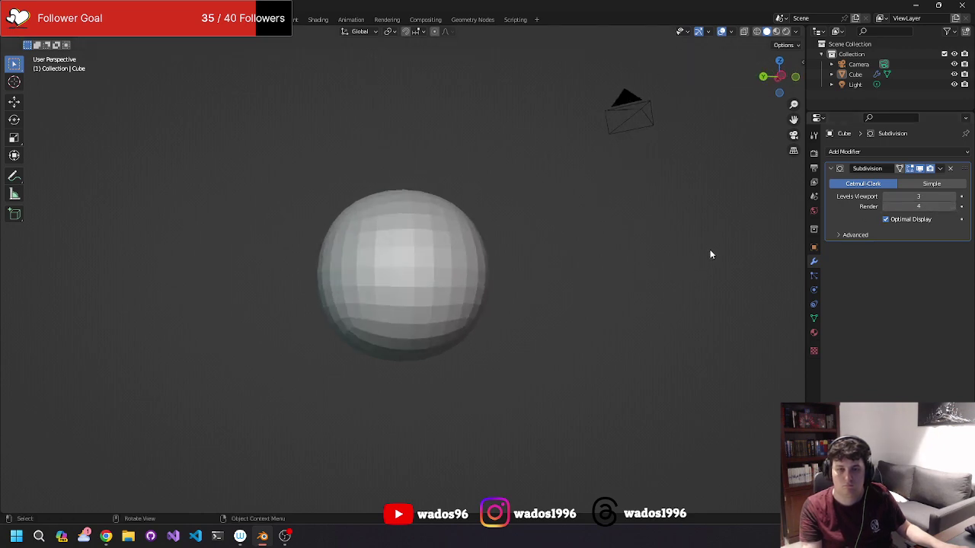
key(ctrl+s)
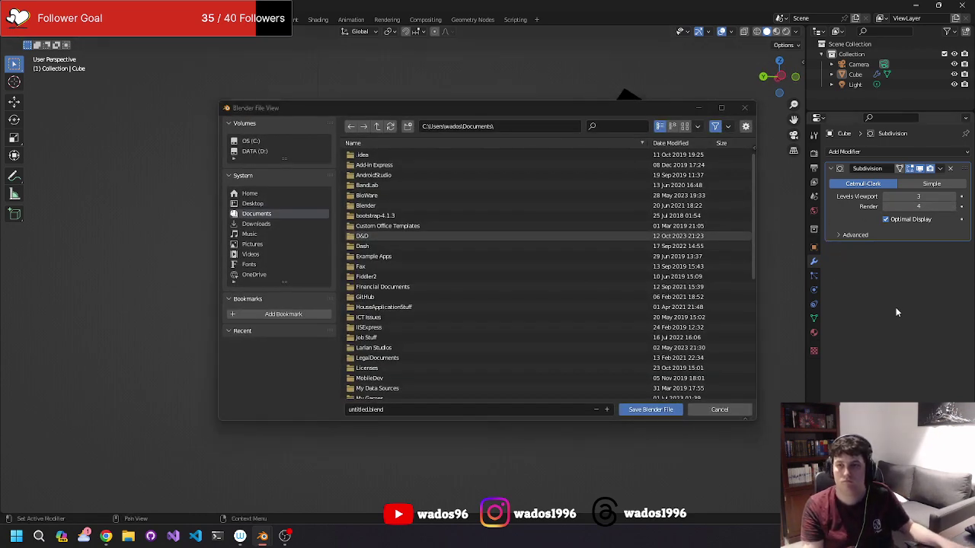
right_click(837, 280)
click(719, 409)
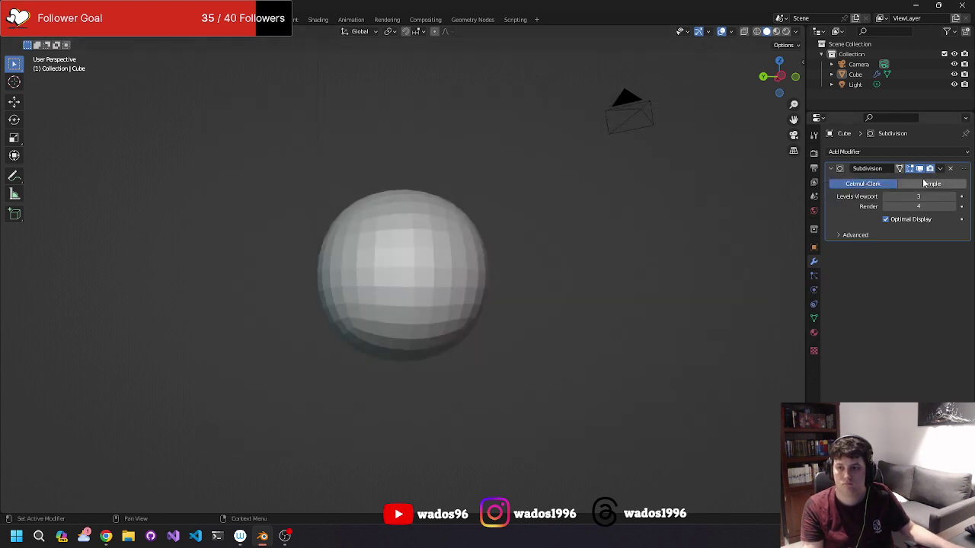
right_click(532, 229)
click(544, 194)
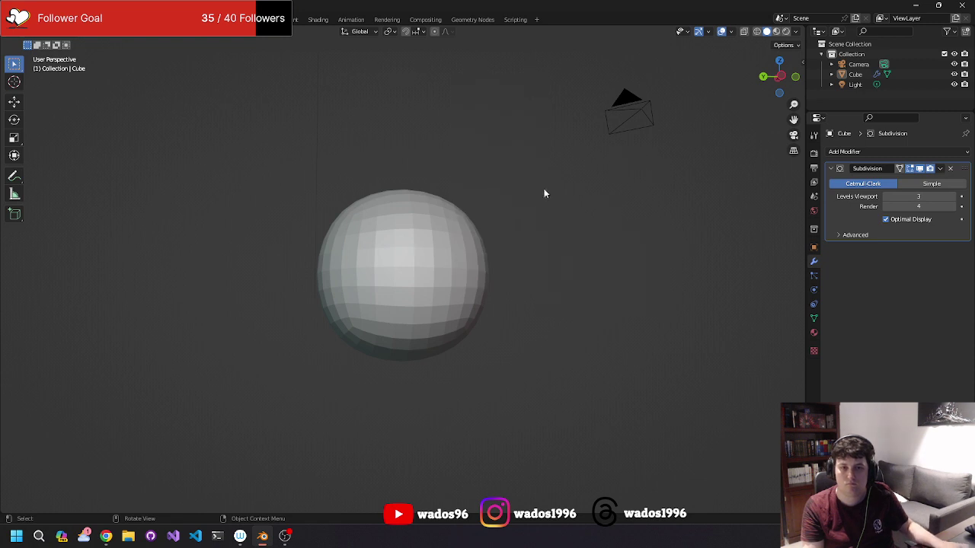
click(856, 153)
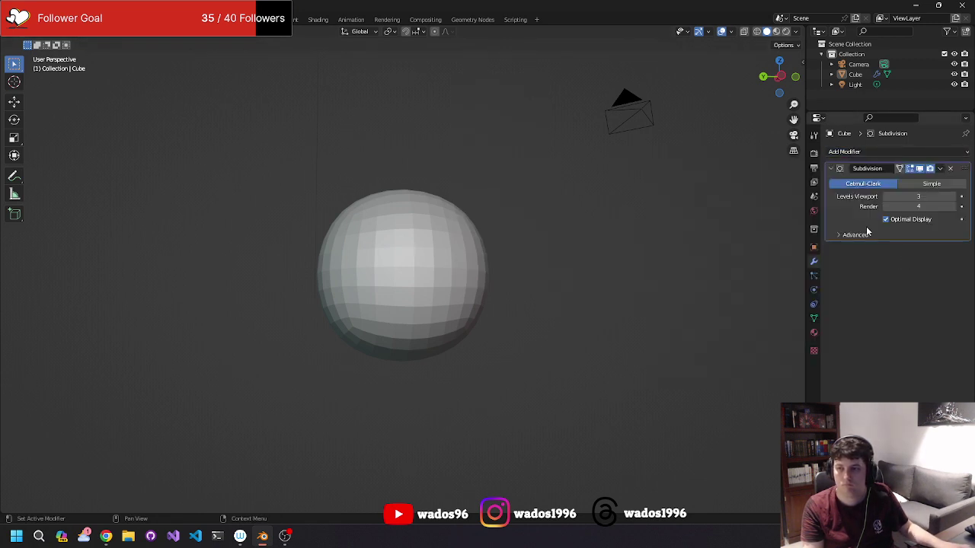
right_click(428, 241)
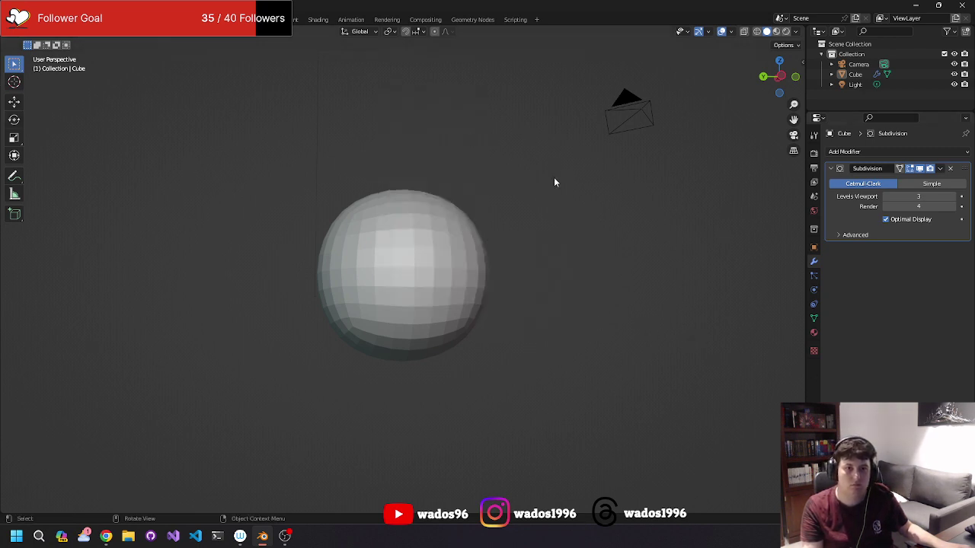
key(ctrl+a)
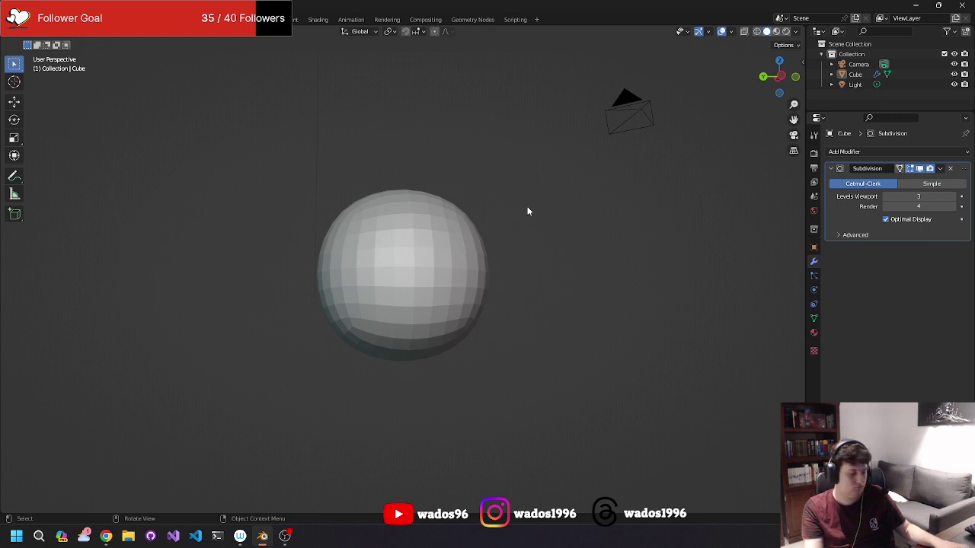
key(x)
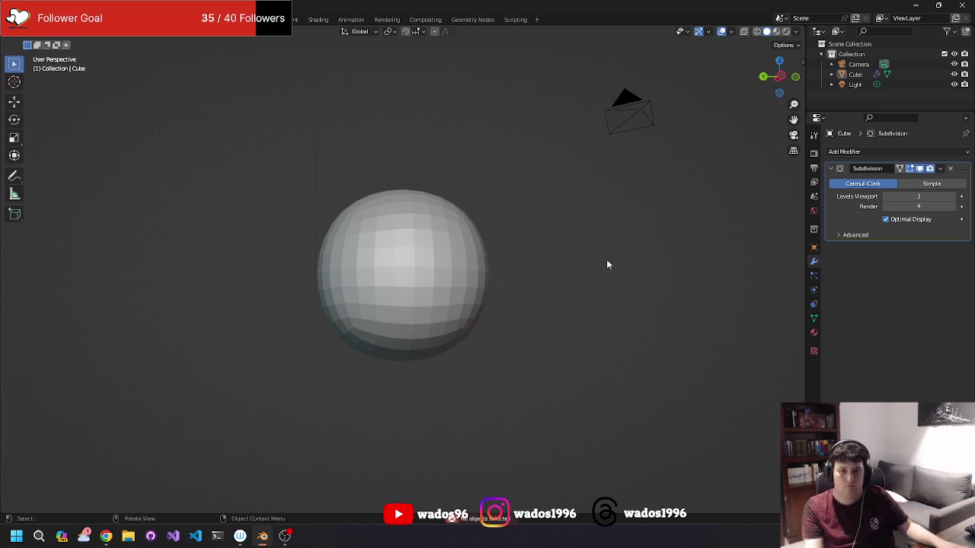
right_click(607, 265)
key(x)
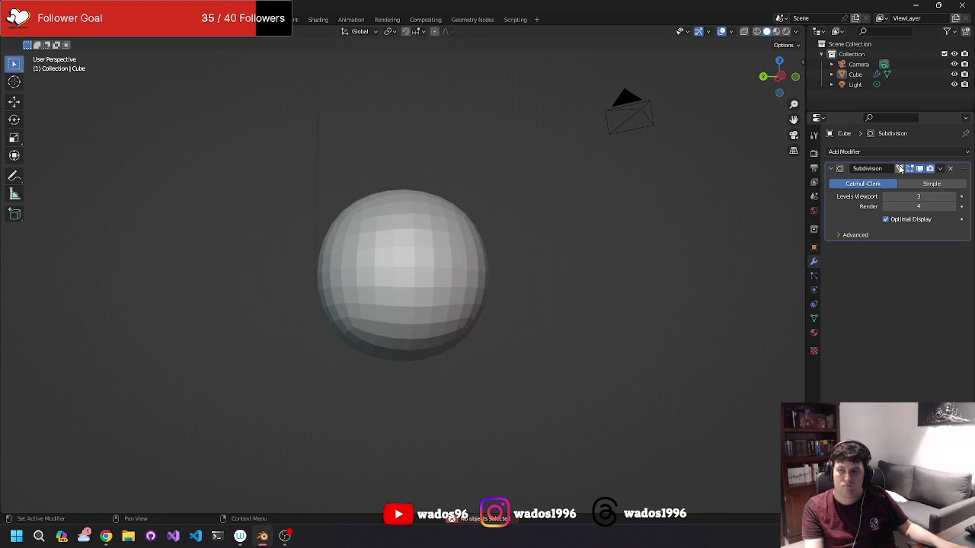
Apply the Subdivision Surface modifier, baking the faceted sphere into the Cube's mesh.
click(940, 169)
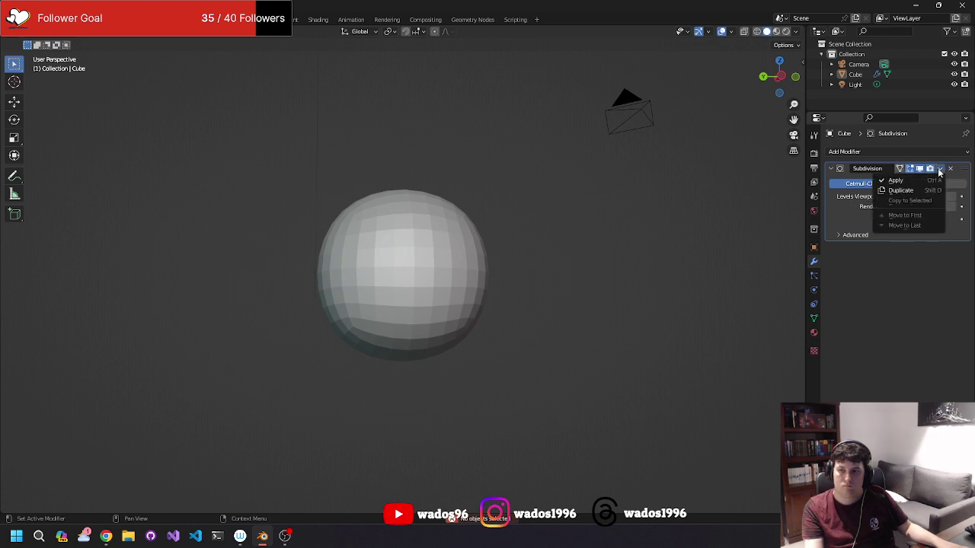
click(895, 180)
right_click(549, 246)
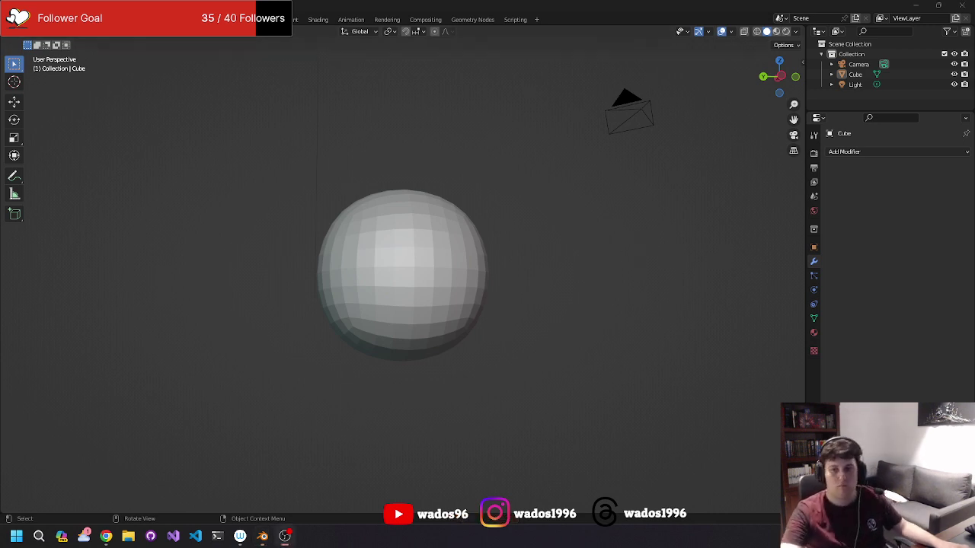
mouse_move(346, 37)
middle_down()
mouse_move(518, 203)
mouse_move(370, 226)
middle_up()
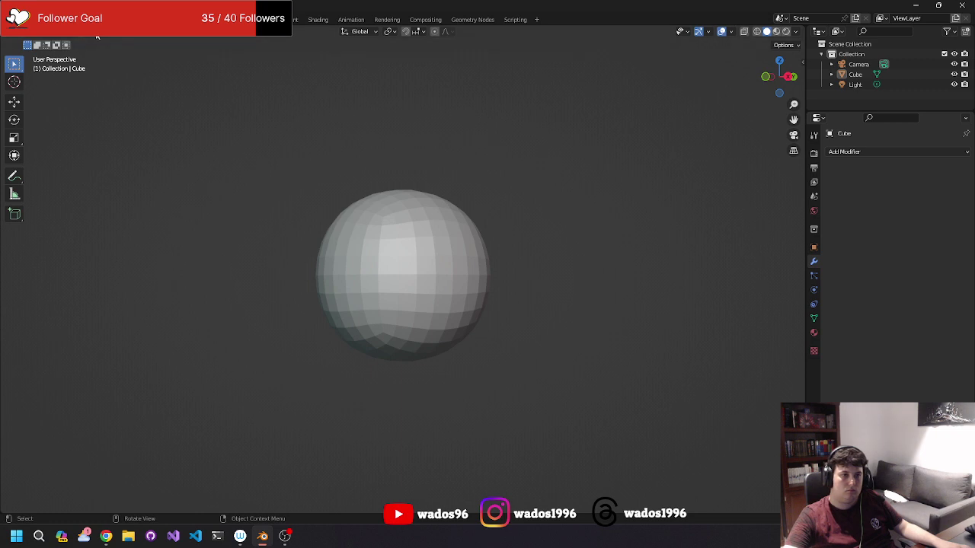
Switch the sphere into Sculpt Mode and zoom out so it appears smaller.
click(52, 36)
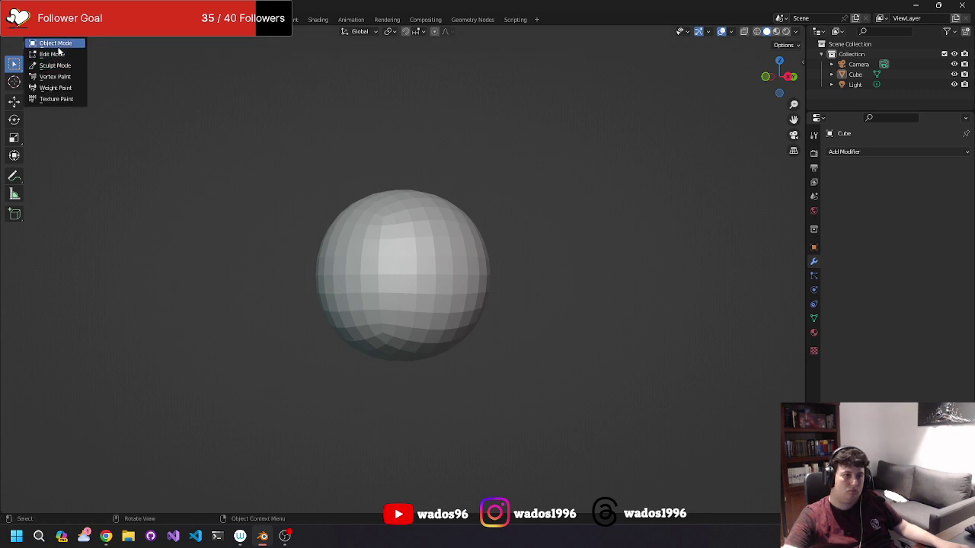
click(55, 65)
mouse_move(344, 120)
middle_down()
mouse_move(475, 138)
mouse_move(404, 165)
mouse_move(420, 159)
mouse_move(436, 171)
middle_up()
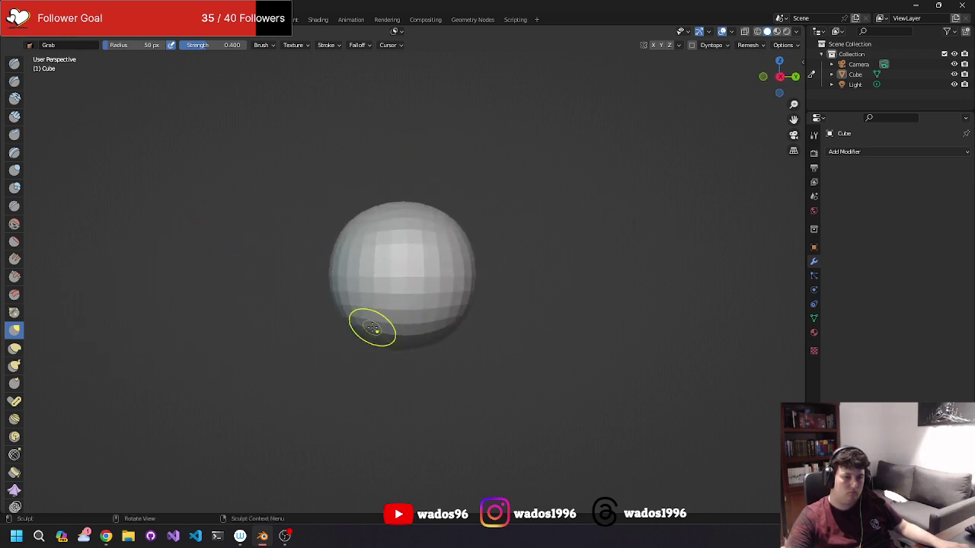
mouse_move(372, 328)
ctrl+middle_down()
mouse_move(325, 383)
mouse_move(351, 203)
ctrl+middle_up()
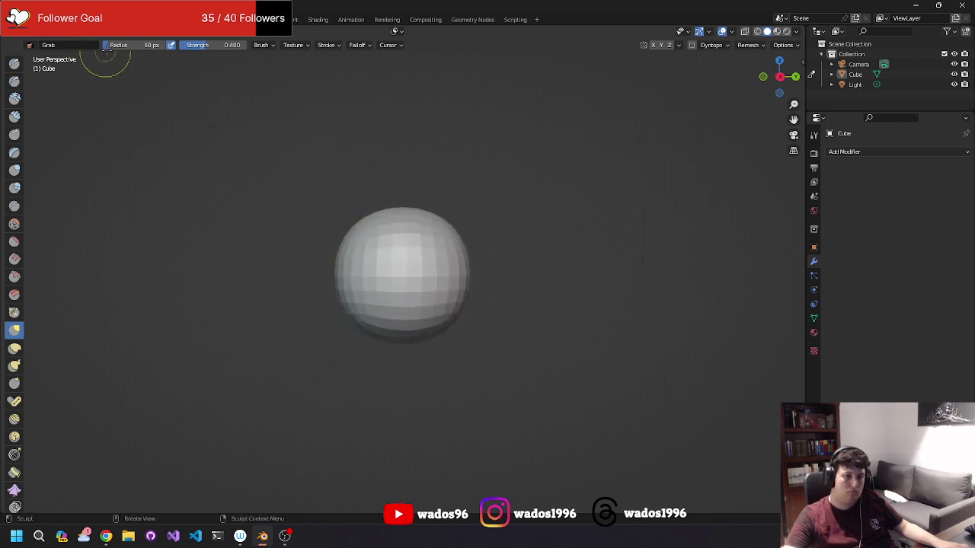
Pull the sphere's lower part outward and down, then view the head from above.
drag(149, 51, 122, 50)
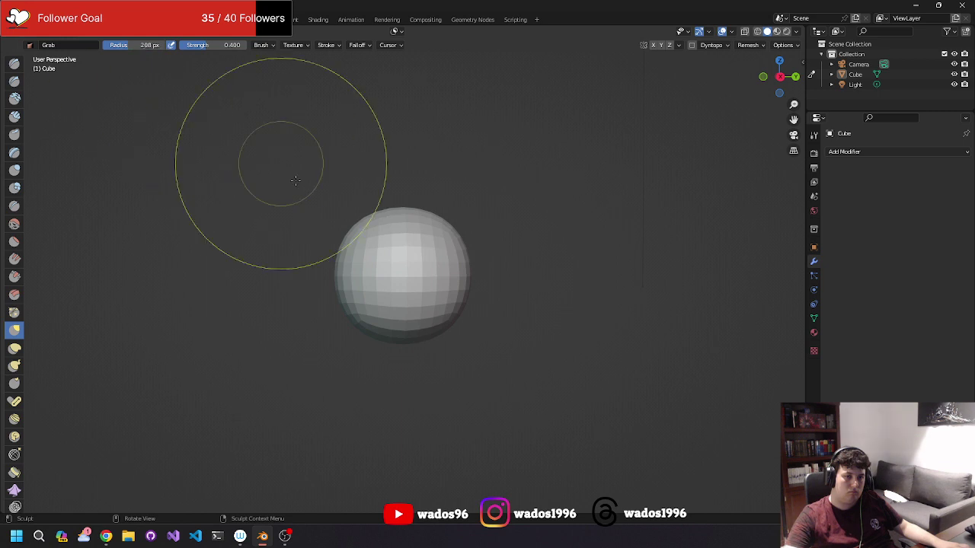
drag(385, 320, 337, 392)
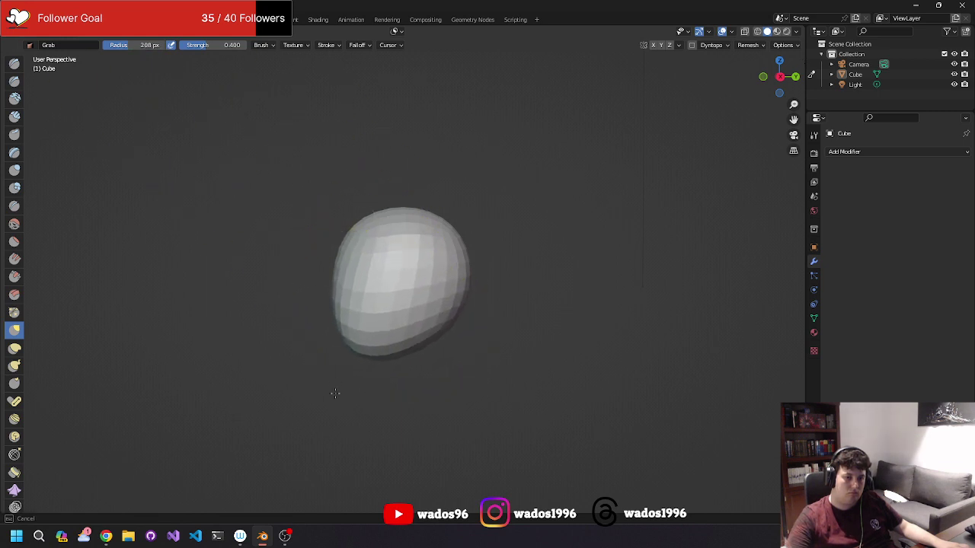
mouse_move(435, 359)
mouse_down()
mouse_move(442, 365)
mouse_move(430, 378)
mouse_up()
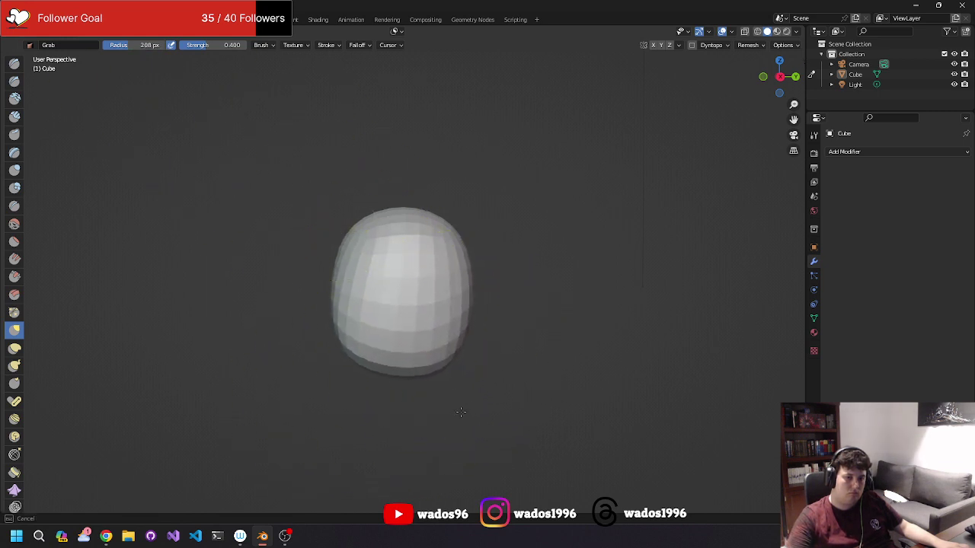
mouse_move(414, 418)
middle_down()
mouse_move(454, 375)
mouse_move(488, 374)
mouse_move(323, 348)
middle_up()
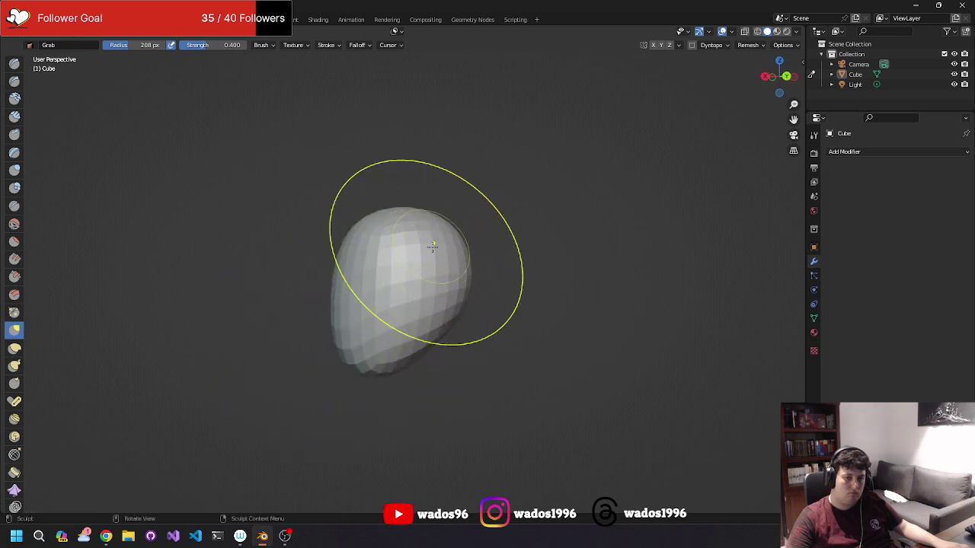
mouse_move(465, 259)
middle_down()
mouse_move(533, 257)
mouse_move(589, 319)
mouse_move(583, 294)
mouse_move(327, 275)
mouse_move(468, 261)
middle_up()
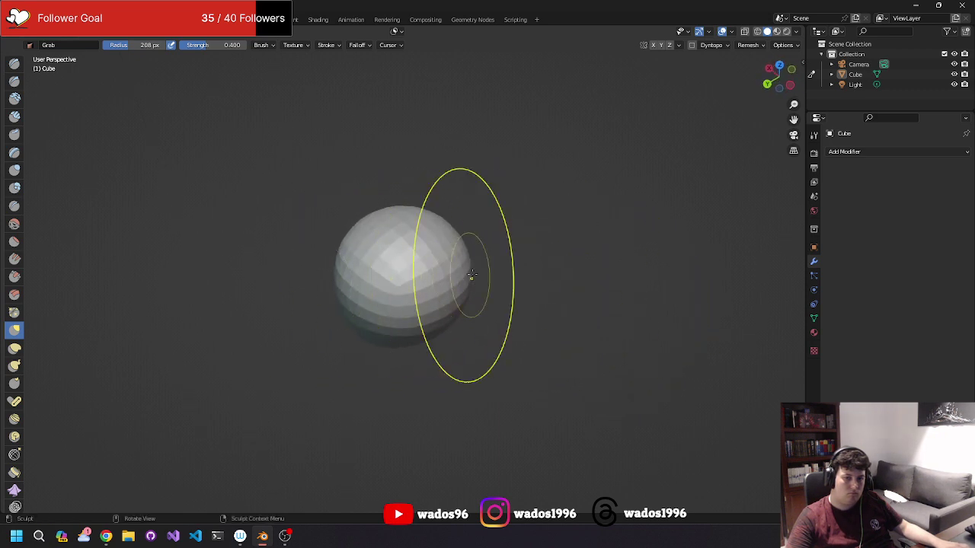
mouse_move(540, 304)
middle_down()
mouse_move(561, 338)
mouse_move(522, 283)
mouse_move(504, 277)
mouse_move(514, 279)
middle_up()
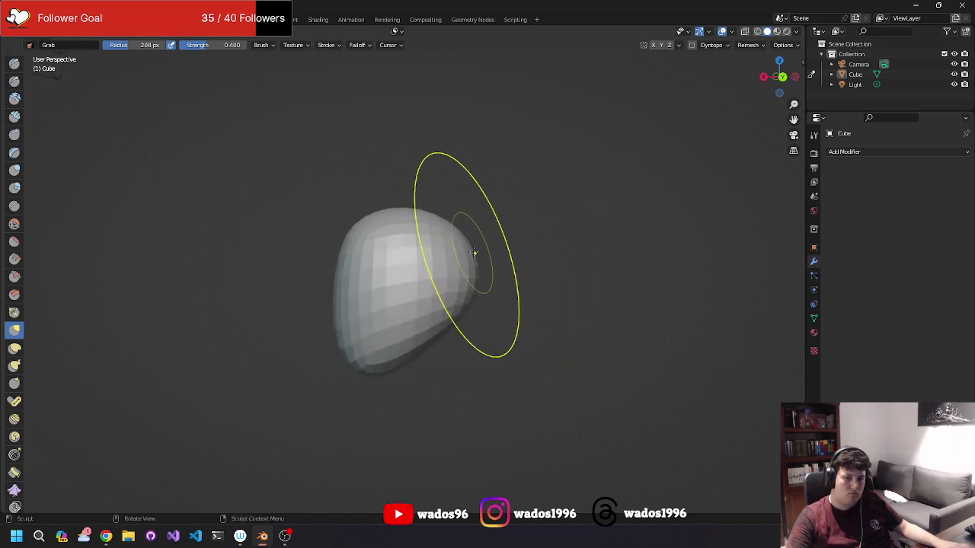
Pull the head's upper-right, left and lower-left edges and its top into shape.
drag(469, 237, 461, 235)
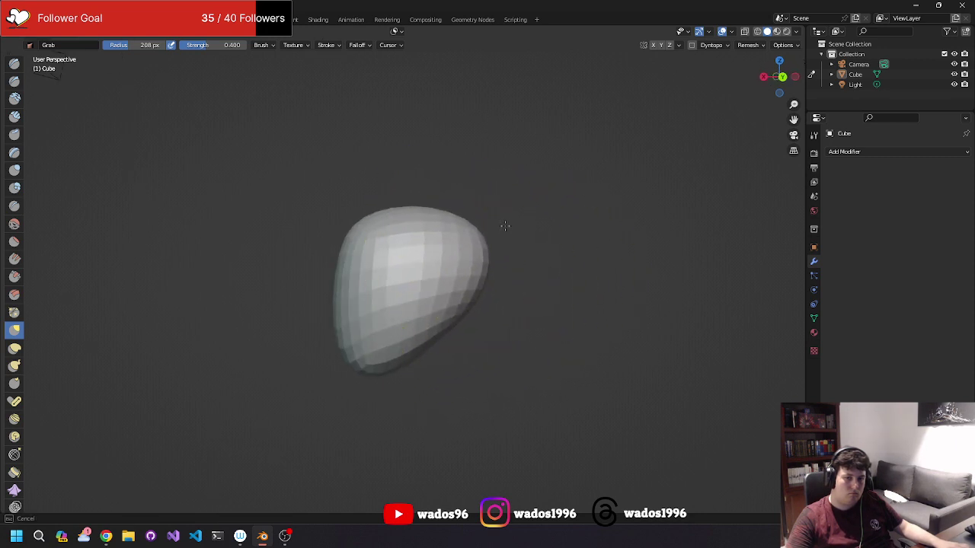
mouse_move(338, 251)
mouse_down()
mouse_move(351, 232)
mouse_move(342, 248)
mouse_move(305, 251)
mouse_up()
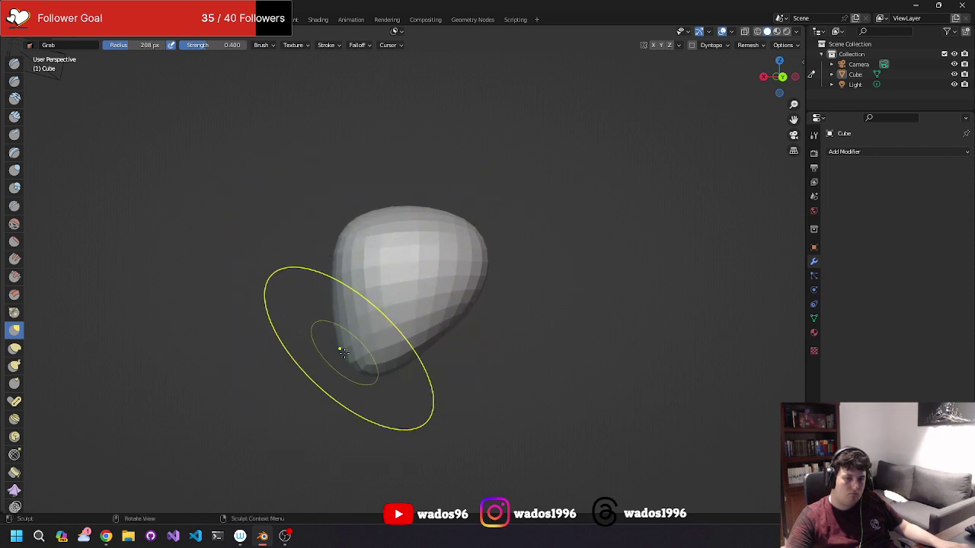
drag(343, 352, 325, 362)
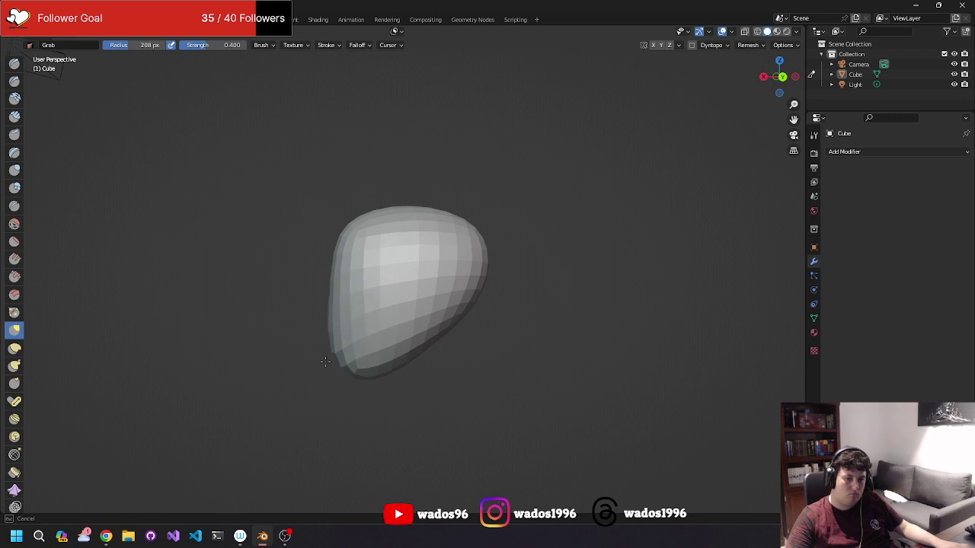
mouse_move(325, 362)
middle_down()
mouse_move(535, 362)
mouse_move(452, 383)
mouse_move(448, 345)
middle_up()
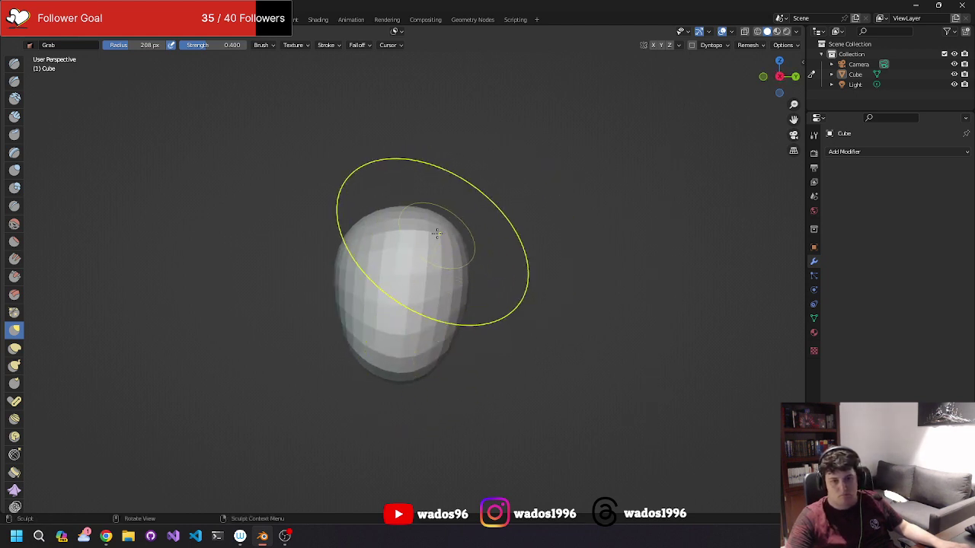
drag(437, 233, 378, 239)
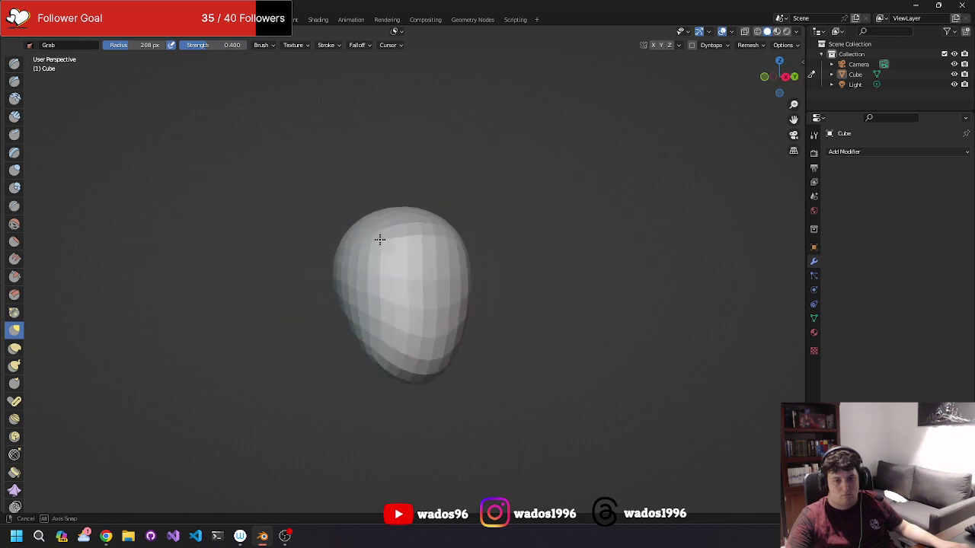
middle_drag(379, 239, 557, 277)
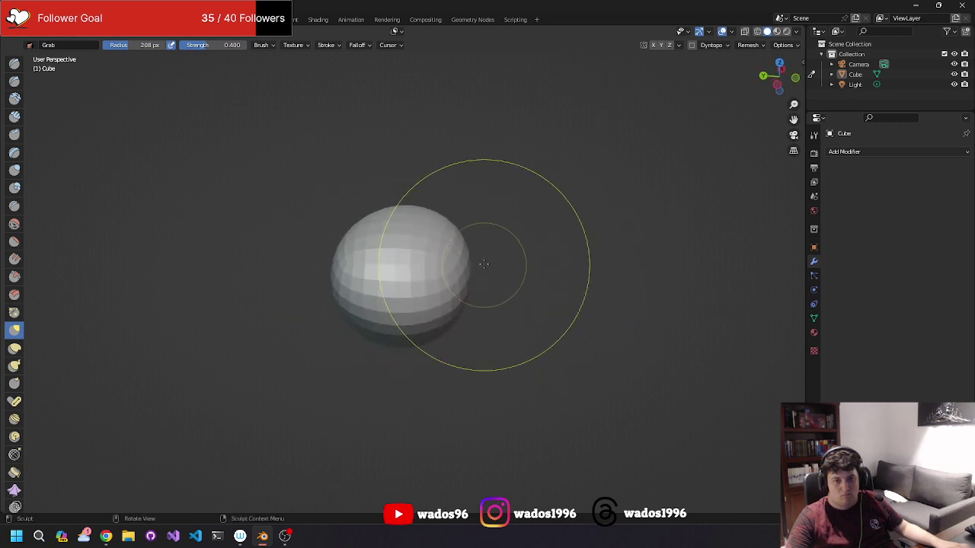
Adjust the head's left and right sides, bulging the right side and pulling it back in.
mouse_move(488, 266)
mouse_down()
mouse_move(441, 278)
mouse_move(474, 283)
mouse_up()
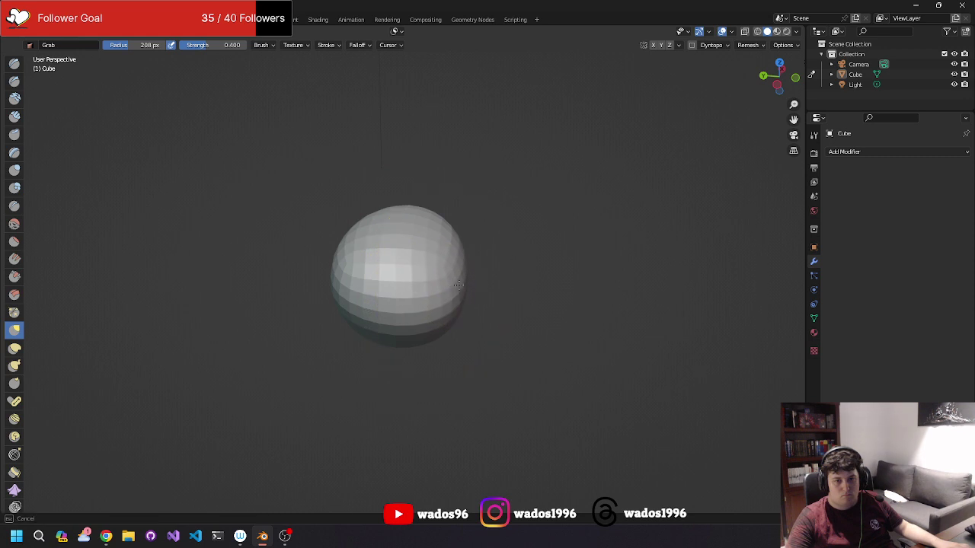
drag(343, 283, 328, 287)
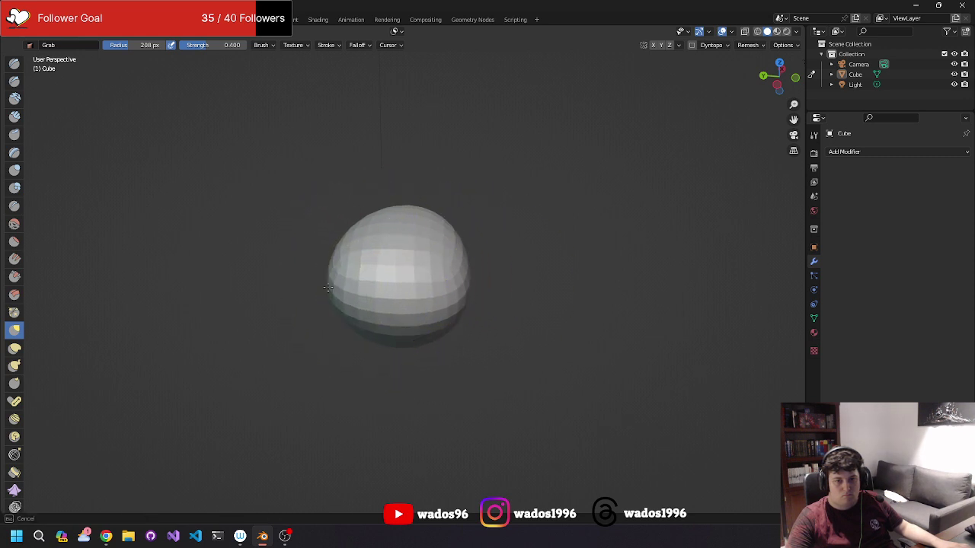
mouse_move(344, 296)
middle_down()
mouse_move(475, 288)
mouse_move(389, 285)
middle_up()
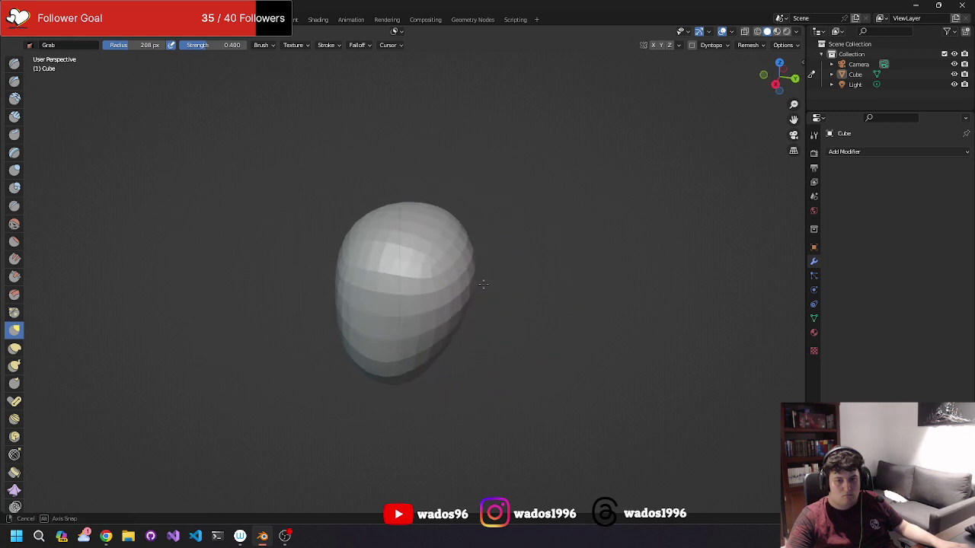
drag(366, 283, 359, 284)
mouse_move(358, 284)
middle_down()
mouse_move(241, 251)
mouse_move(394, 266)
mouse_move(355, 278)
middle_up()
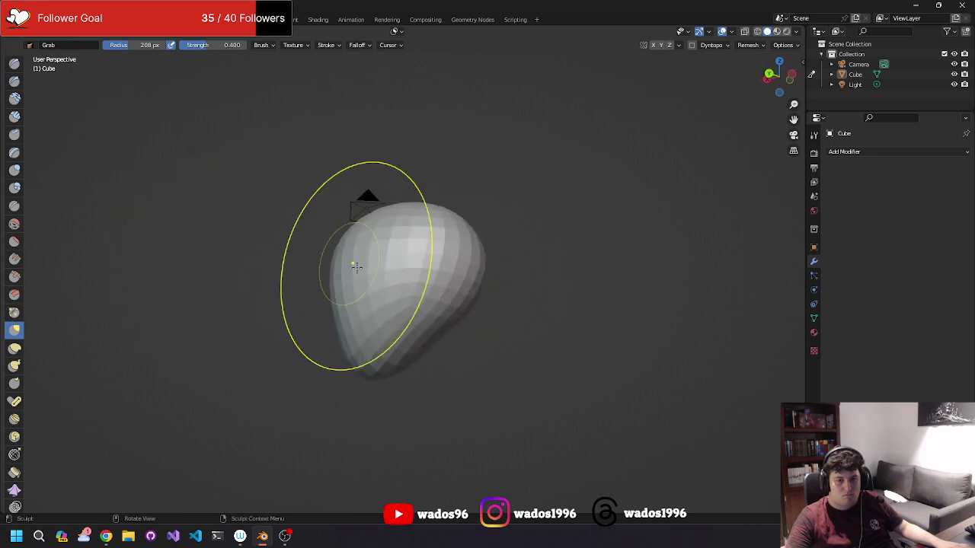
mouse_move(447, 306)
middle_down()
mouse_move(408, 249)
mouse_move(407, 278)
middle_up()
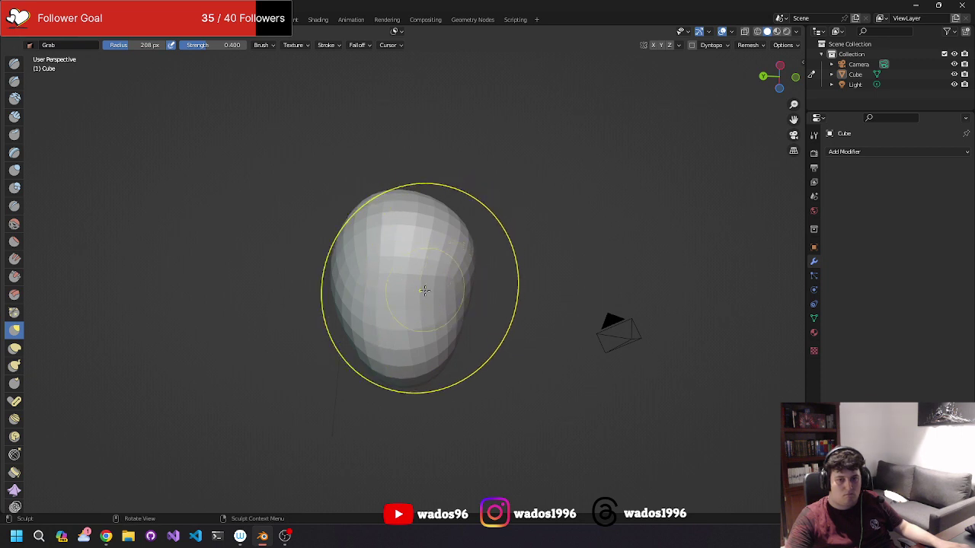
drag(424, 289, 452, 283)
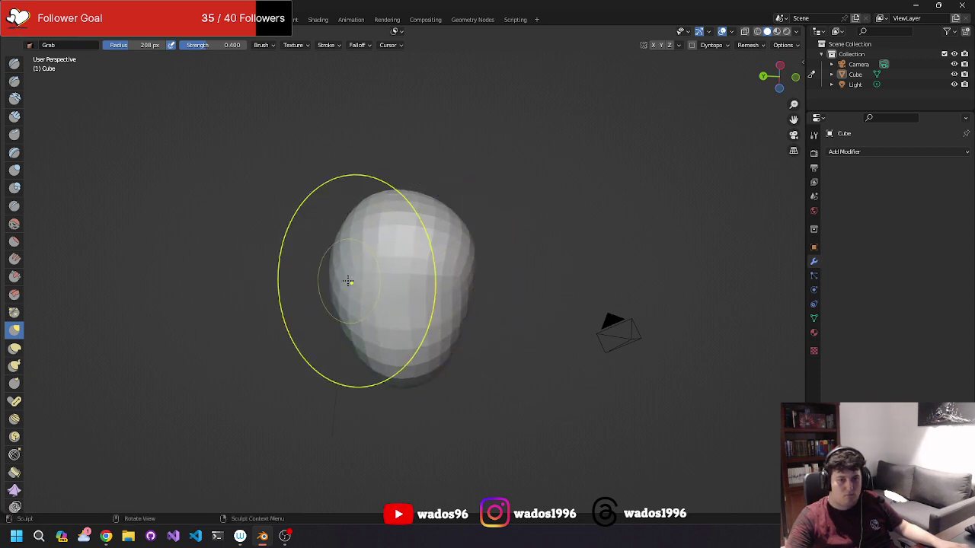
mouse_move(355, 278)
middle_down()
mouse_move(560, 323)
mouse_move(490, 283)
middle_up()
drag(490, 283, 463, 279)
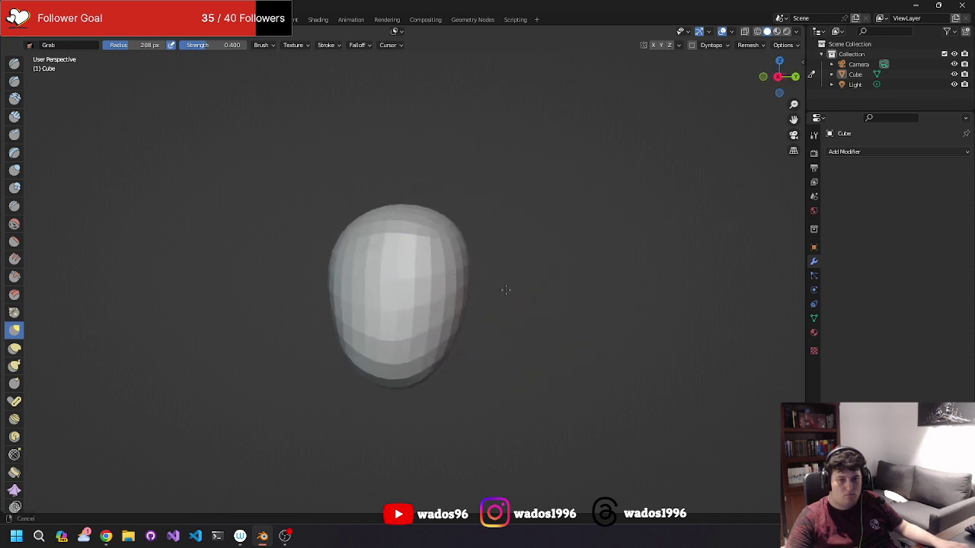
middle_drag(490, 295, 603, 190)
In a straight side view, pull the head's sides, bottom and top so it tapers downward.
click(777, 76)
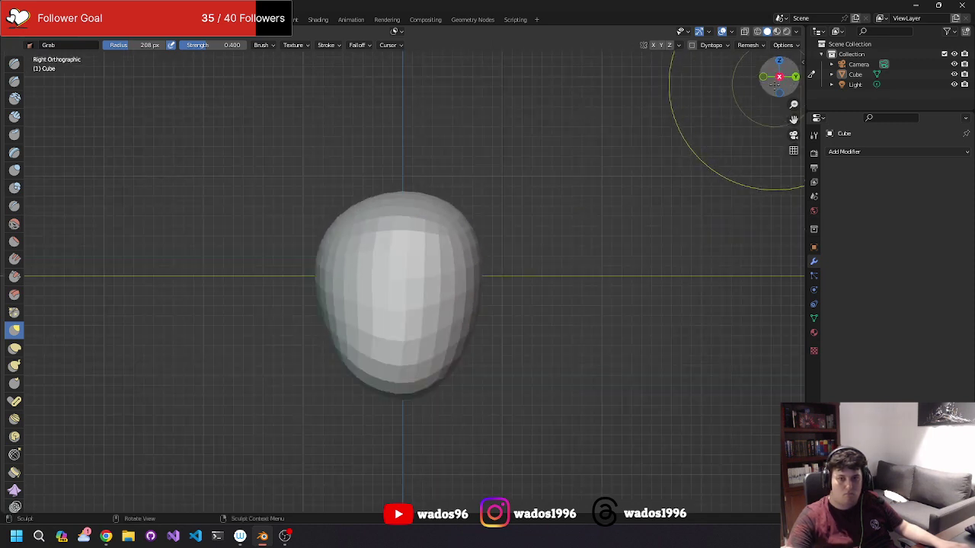
drag(353, 259, 316, 263)
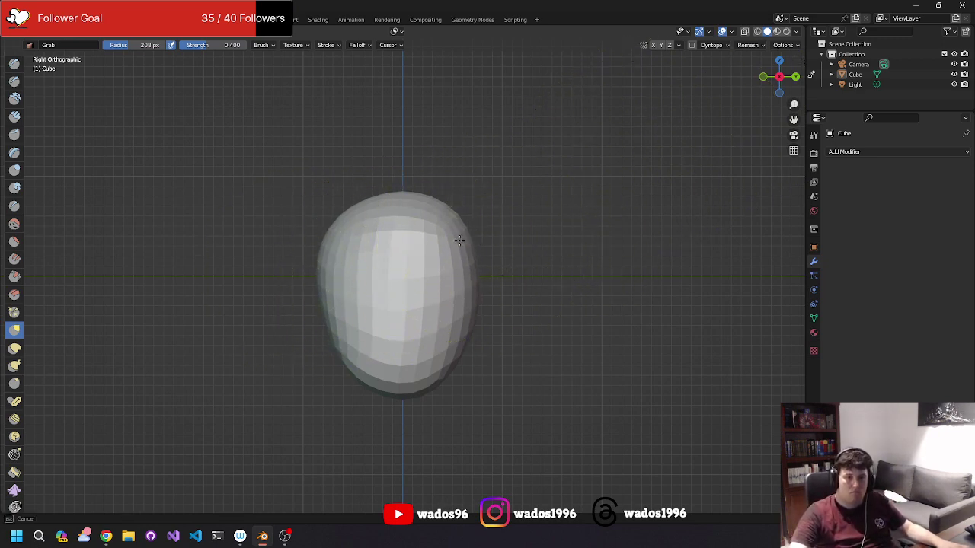
mouse_move(449, 327)
mouse_down()
mouse_move(466, 330)
mouse_move(453, 329)
mouse_up()
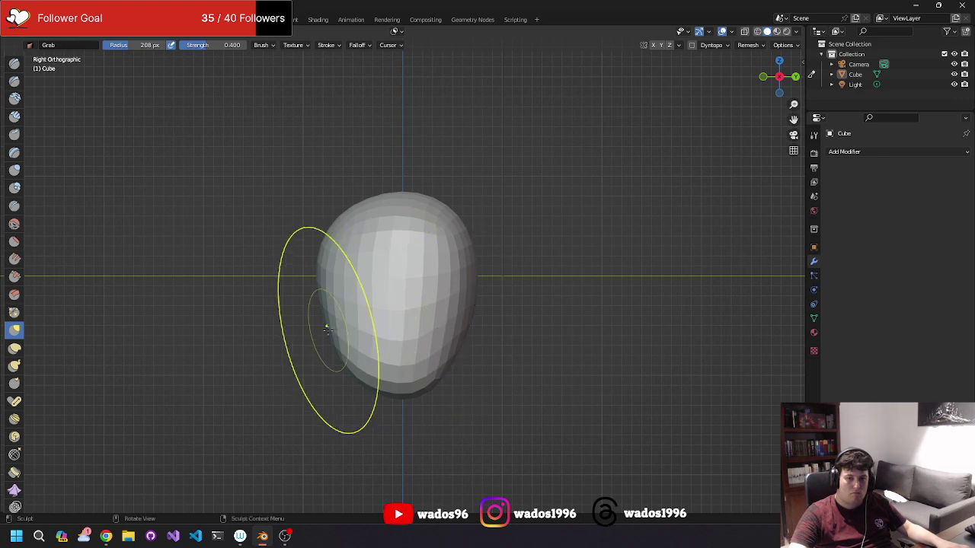
mouse_move(326, 315)
mouse_down()
mouse_move(326, 272)
mouse_move(344, 255)
mouse_up()
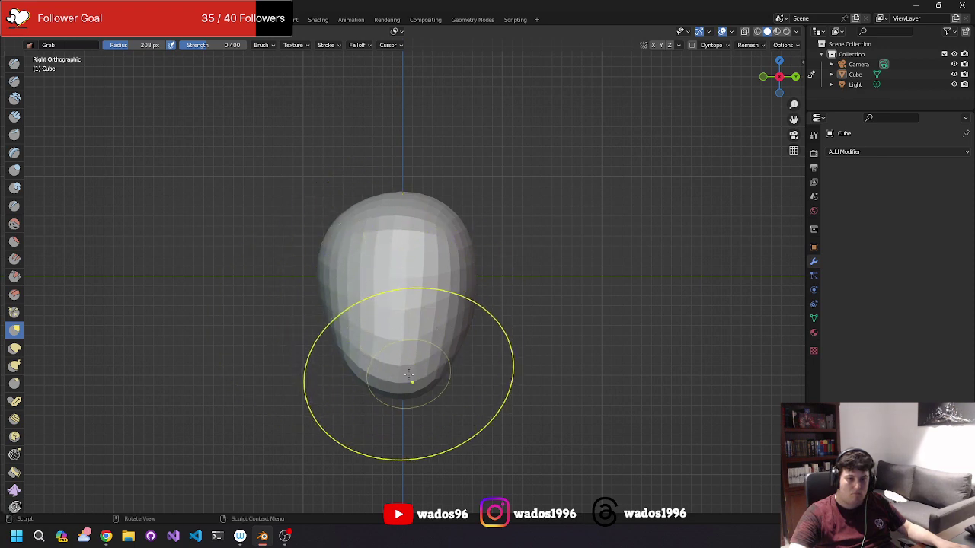
drag(409, 374, 394, 407)
mouse_move(394, 408)
middle_down()
mouse_move(322, 380)
mouse_move(366, 261)
middle_up()
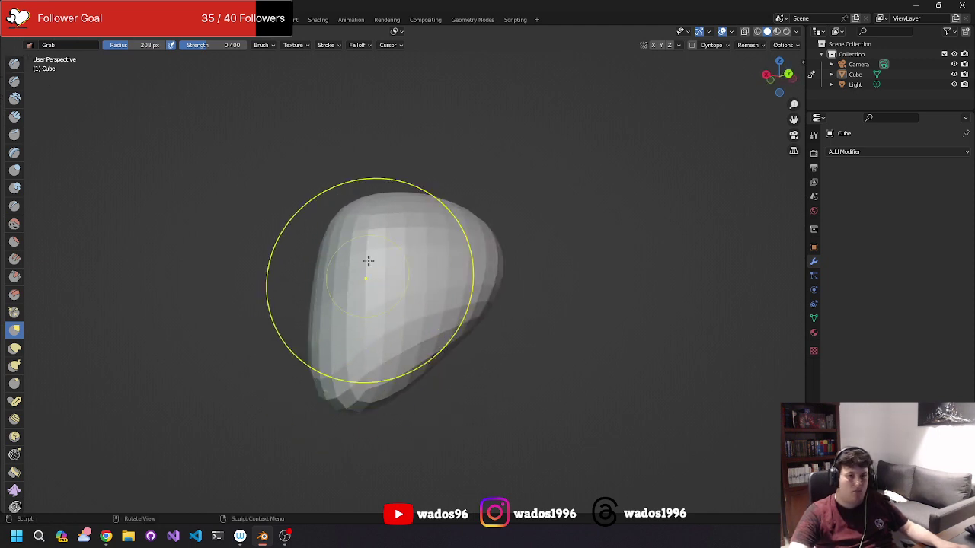
drag(339, 202, 352, 221)
mouse_move(352, 220)
middle_down()
mouse_move(355, 233)
mouse_move(313, 242)
middle_up()
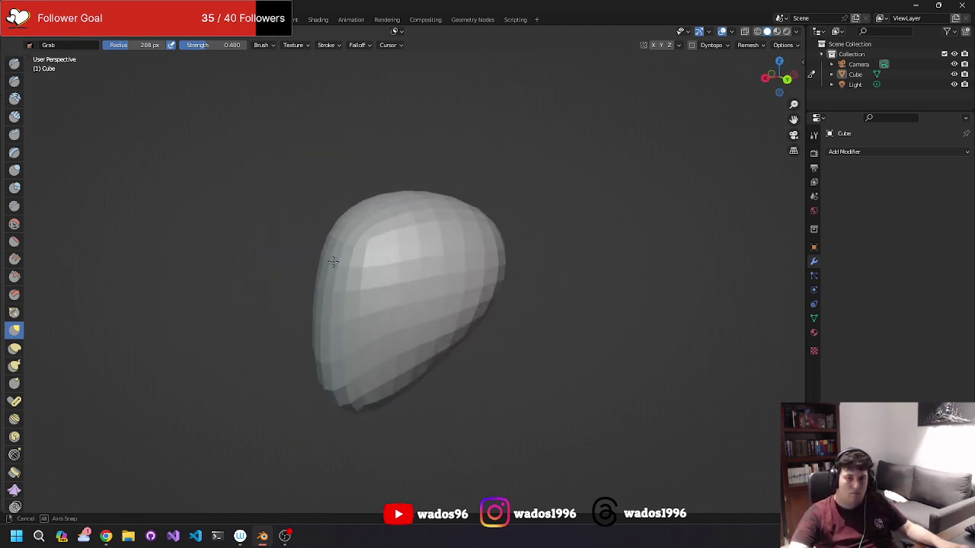
Open and dismiss the Blender File View dialog, then orbit around the head.
key(ctrl+o)
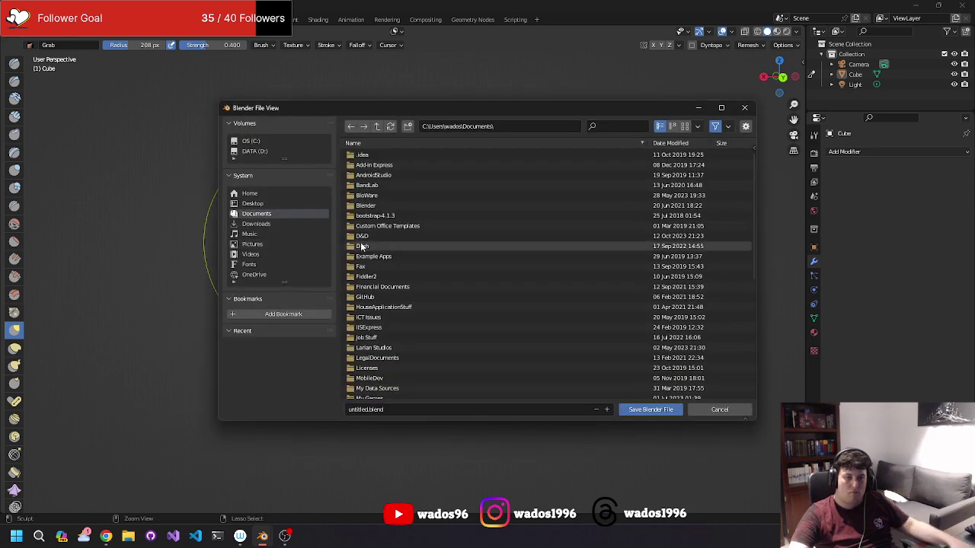
key(Escape)
mouse_move(348, 251)
middle_down()
mouse_move(504, 240)
mouse_move(472, 252)
mouse_move(577, 206)
middle_up()
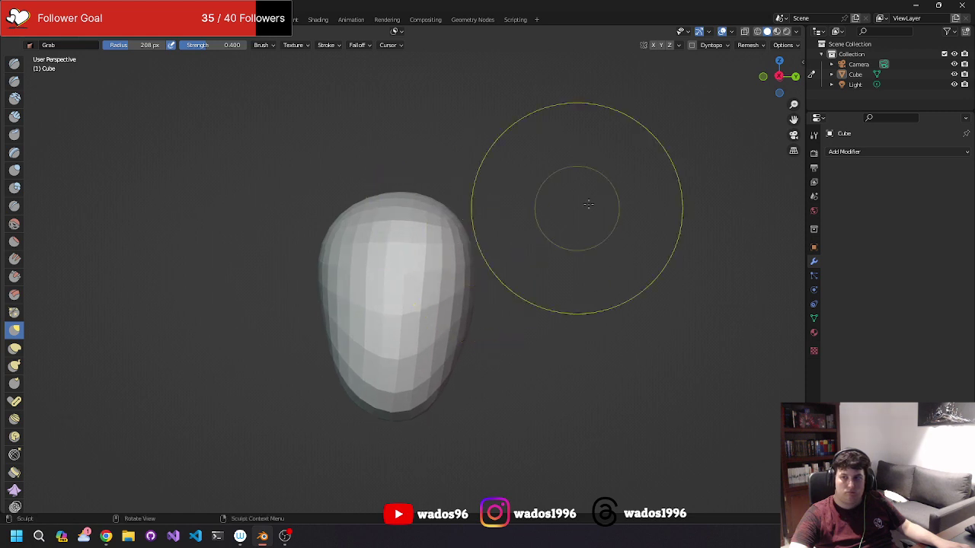
drag(806, 160, 804, 160)
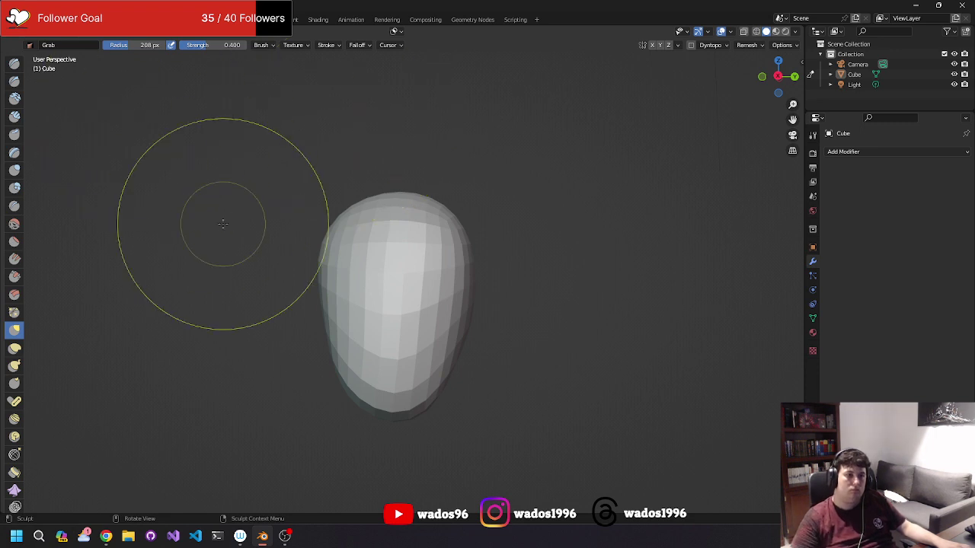
click(293, 45)
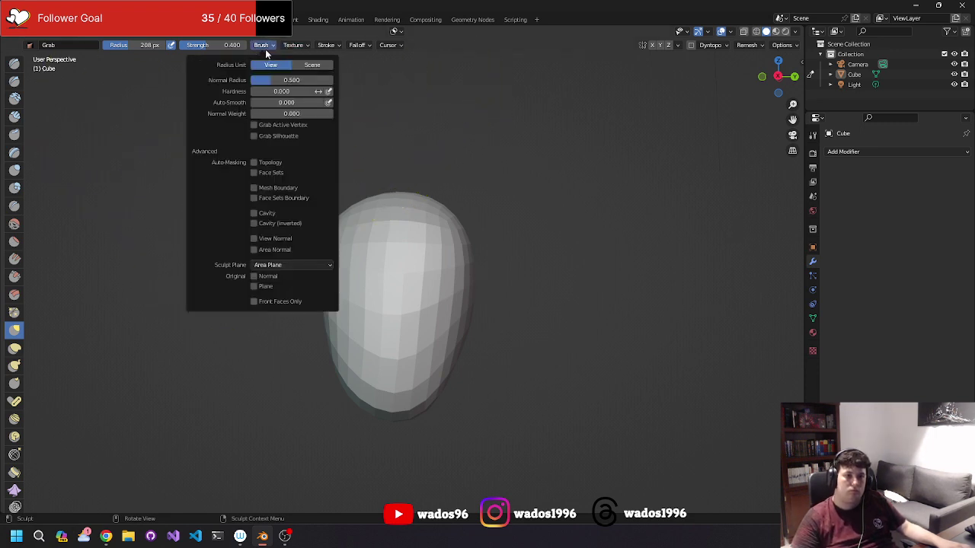
click(274, 47)
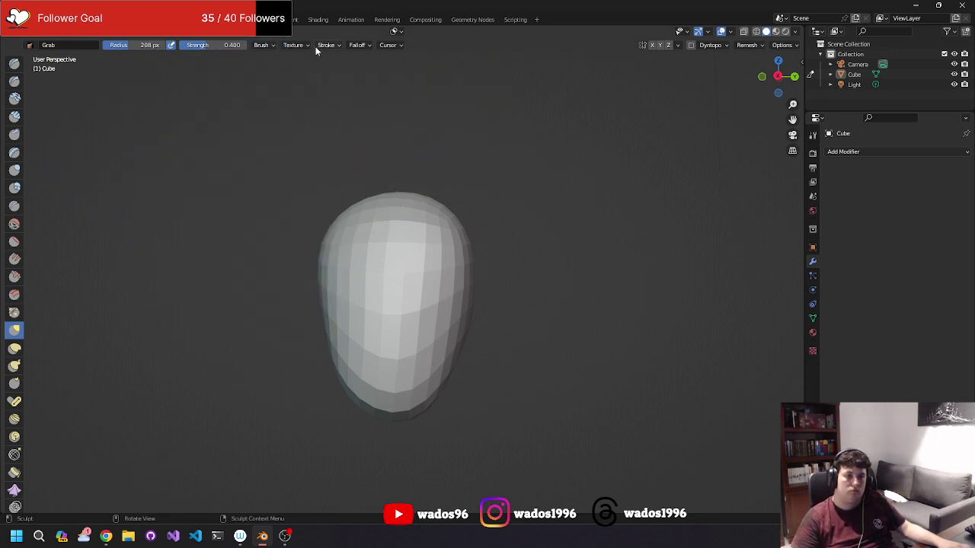
click(357, 48)
click(389, 44)
key(ctrl+o)
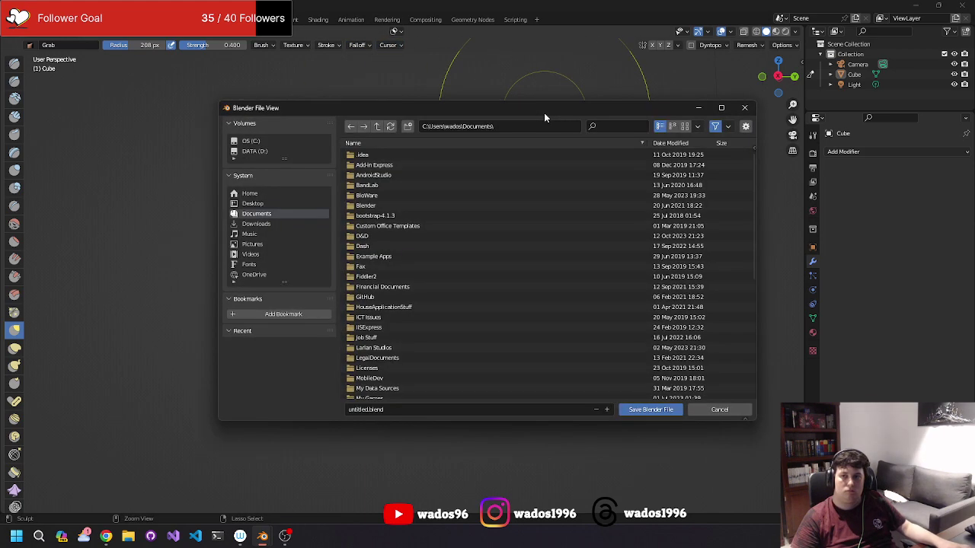
click(742, 105)
click(747, 45)
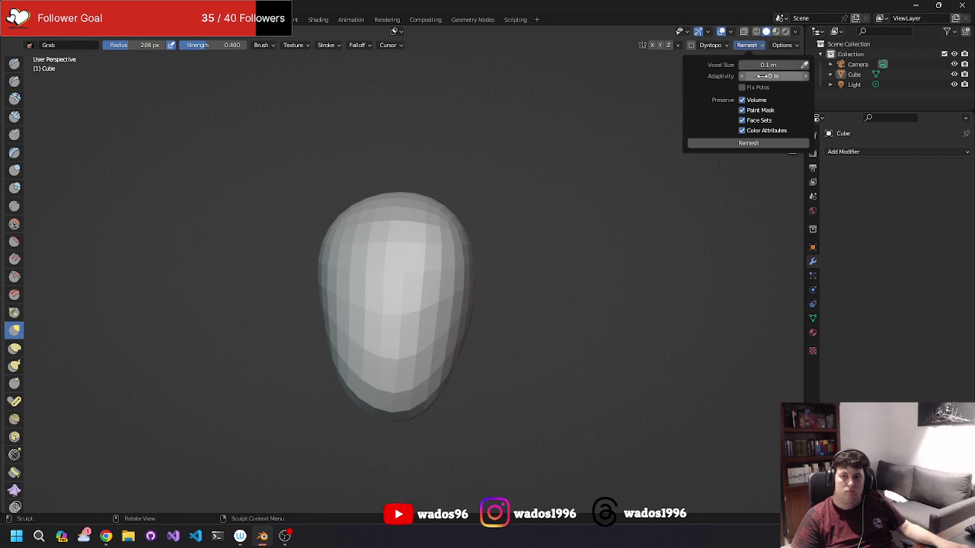
click(796, 65)
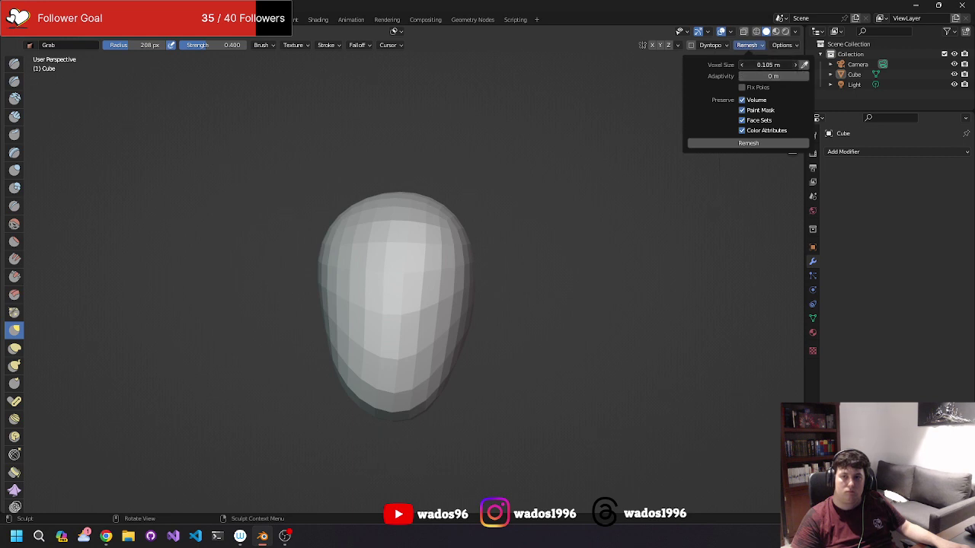
click(740, 67)
click(741, 67)
click(765, 66)
text(0)
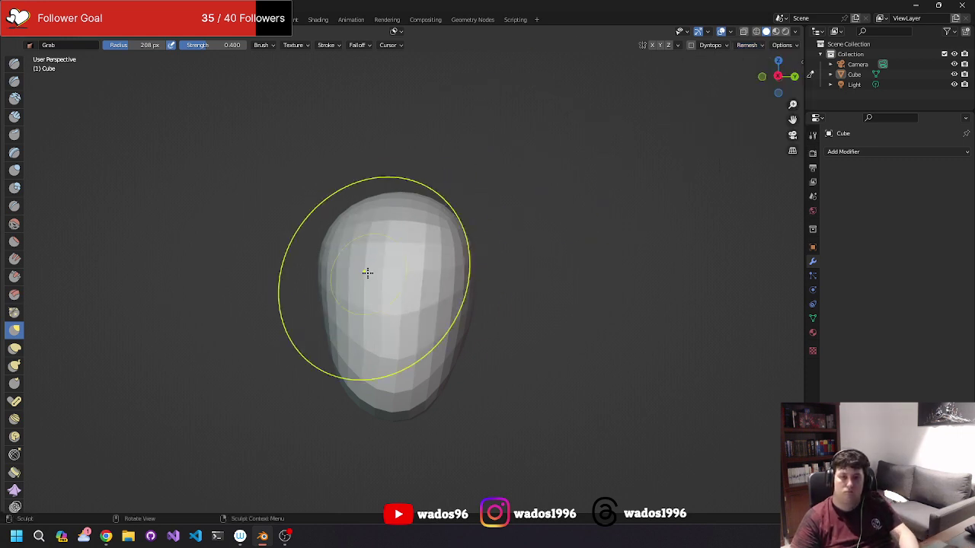
click(757, 46)
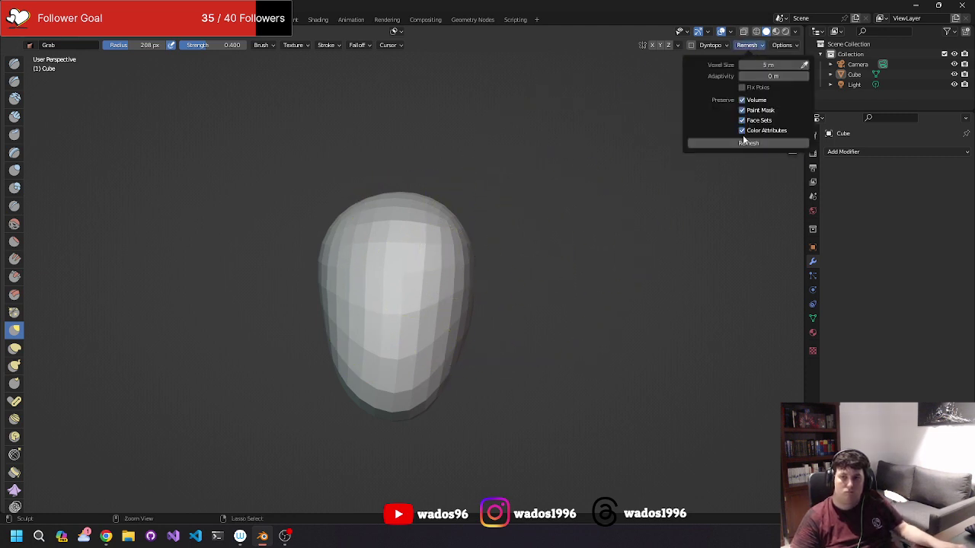
click(748, 144)
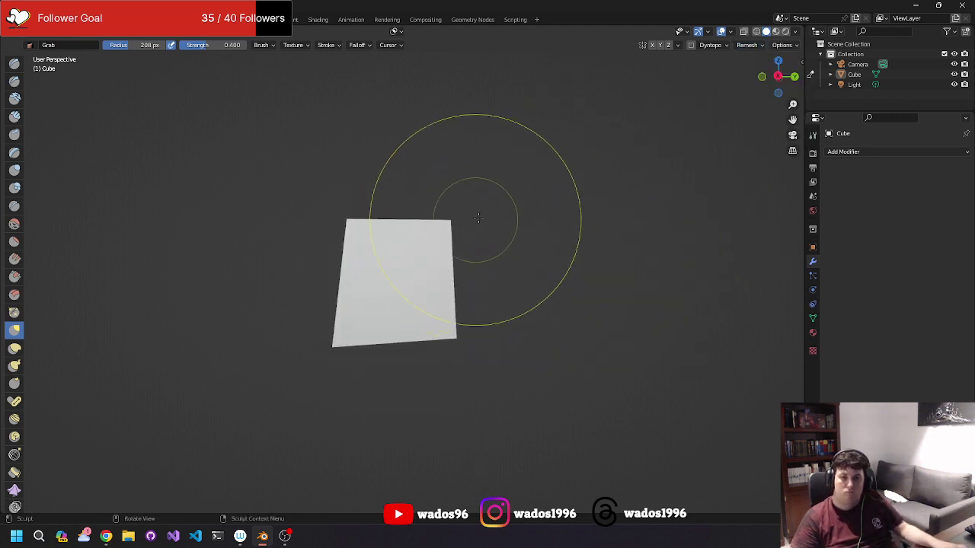
scroll(518, 235, up, 3)
scroll(518, 235, up, 2)
right_click(539, 239)
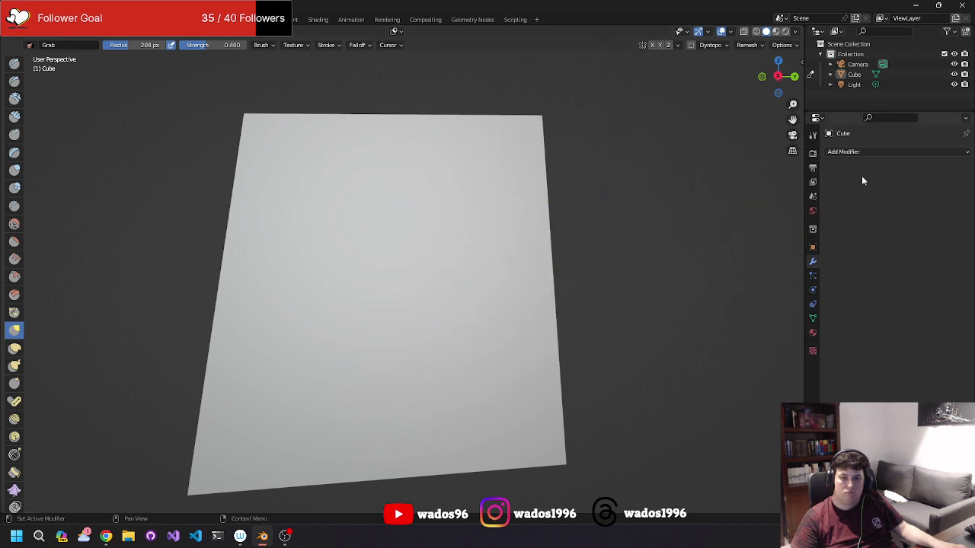
mouse_move(655, 252)
middle_down()
mouse_move(686, 254)
mouse_move(588, 246)
mouse_move(713, 260)
middle_up()
key(ctrl+z)
scroll(713, 259, down, 4)
scroll(652, 261, down, 2)
middle_drag(653, 262, 695, 195)
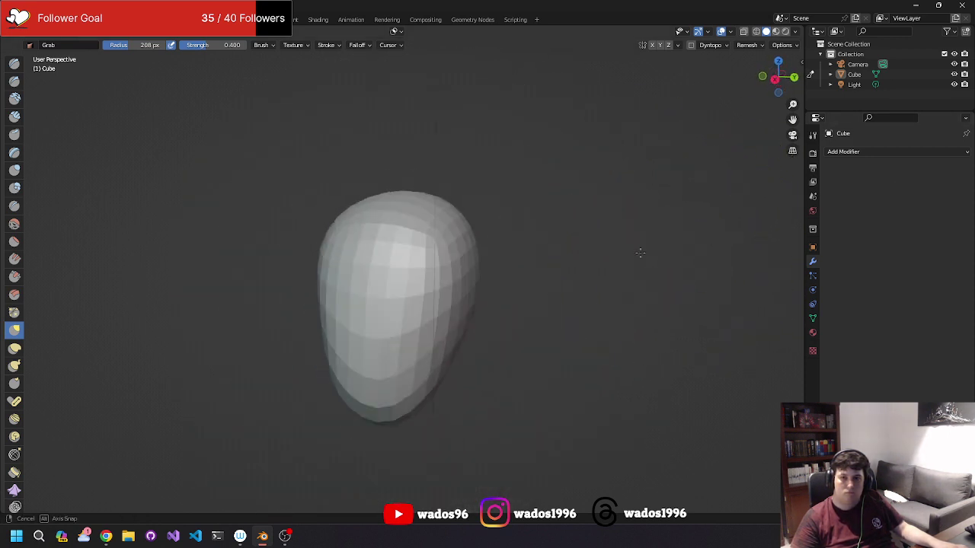
Enable Dyntopo and accept the attribute data warning.
click(718, 46)
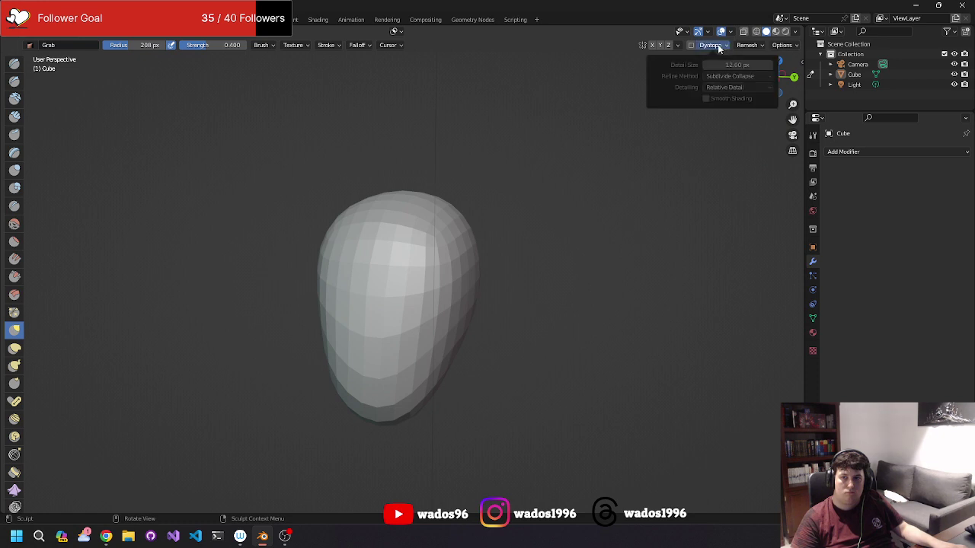
click(691, 46)
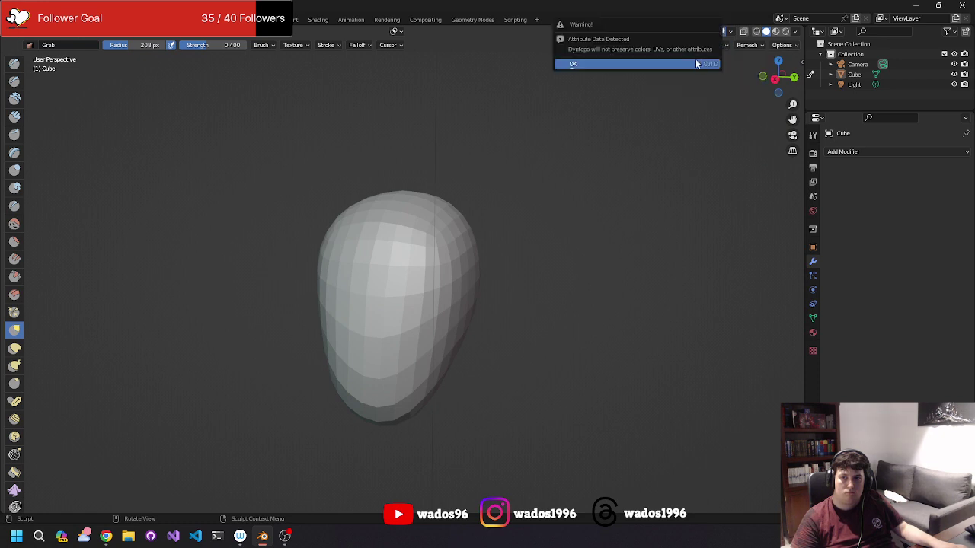
click(673, 67)
click(709, 45)
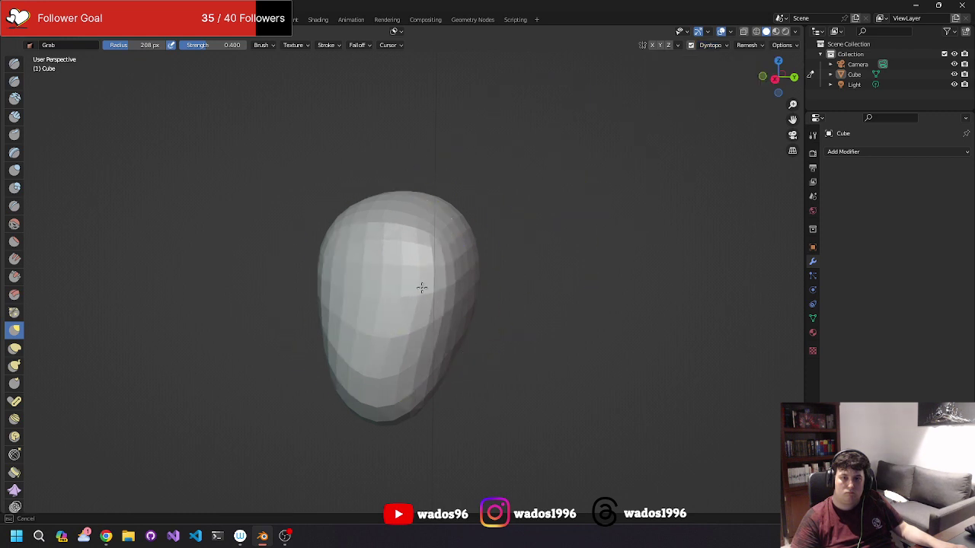
middle_drag(579, 270, 559, 268)
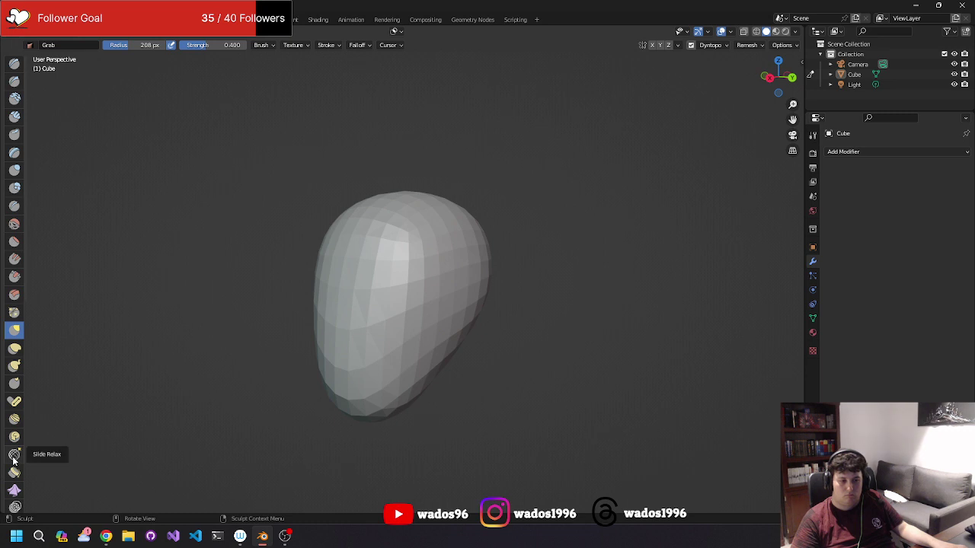
scroll(13, 457, down, 2)
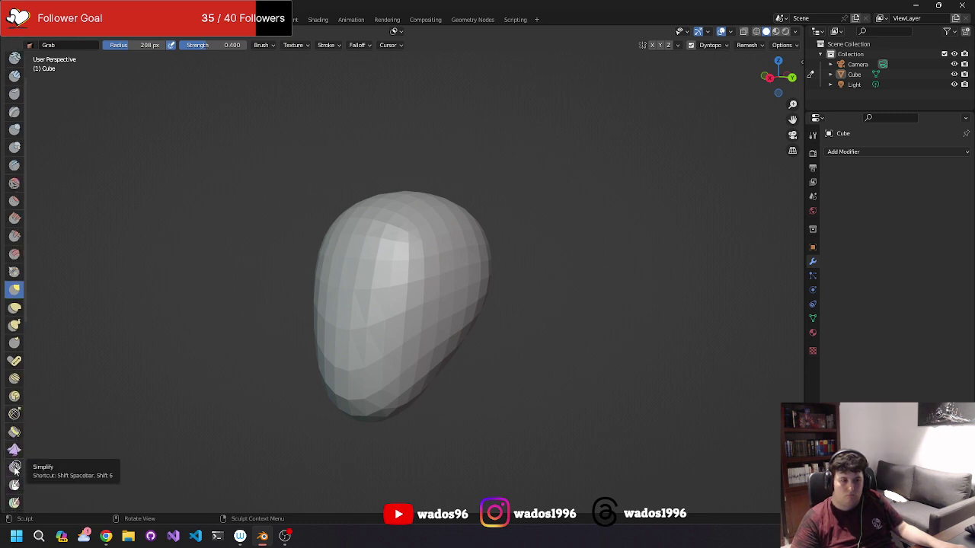
Select the Simplify brush and smooth the facets on the lower head.
click(15, 467)
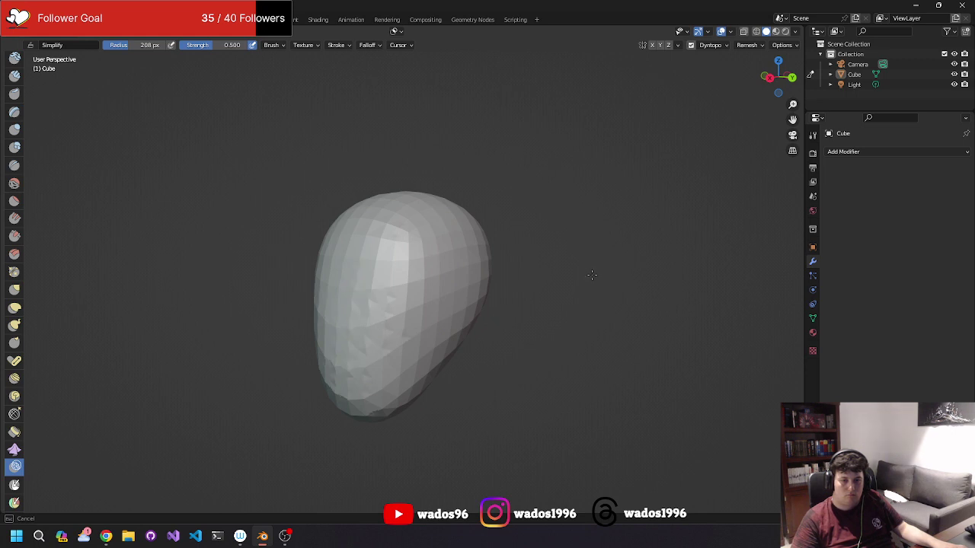
middle_drag(591, 275, 653, 246)
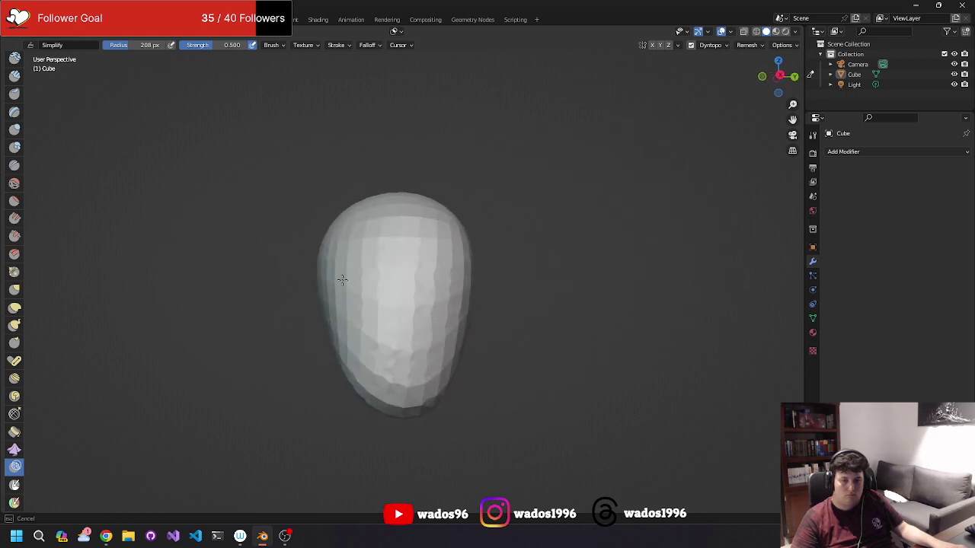
drag(425, 316, 505, 322)
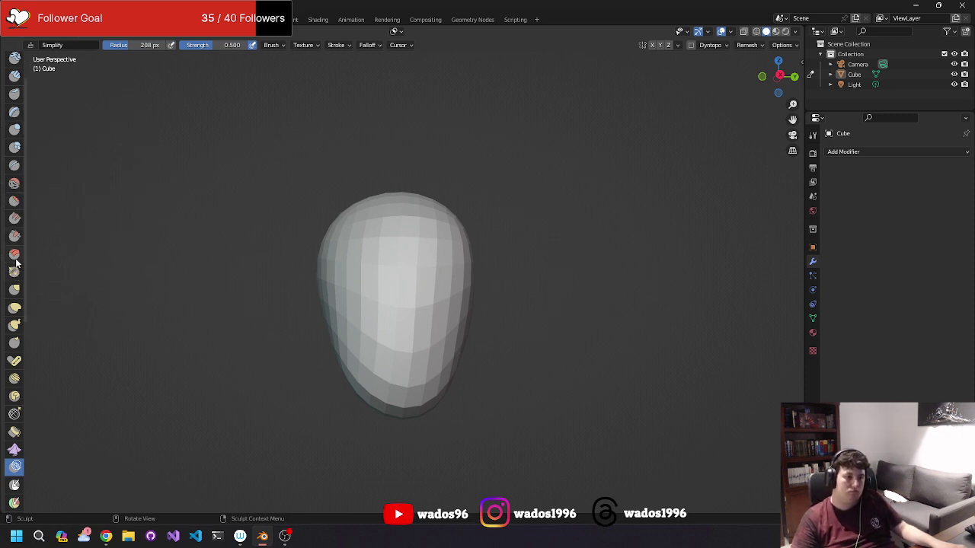
middle_drag(221, 299, 161, 292)
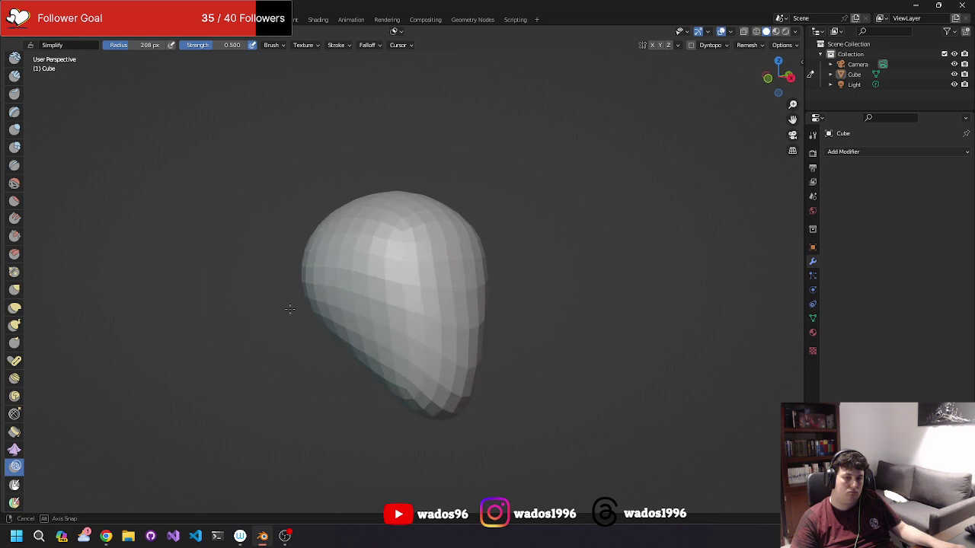
middle_drag(162, 292, 313, 278)
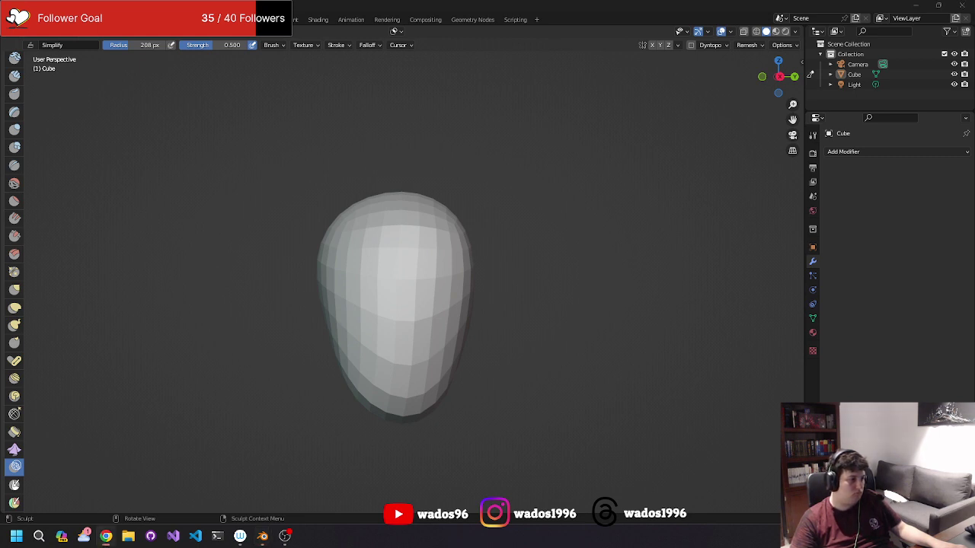
middle_drag(471, 326, 447, 307)
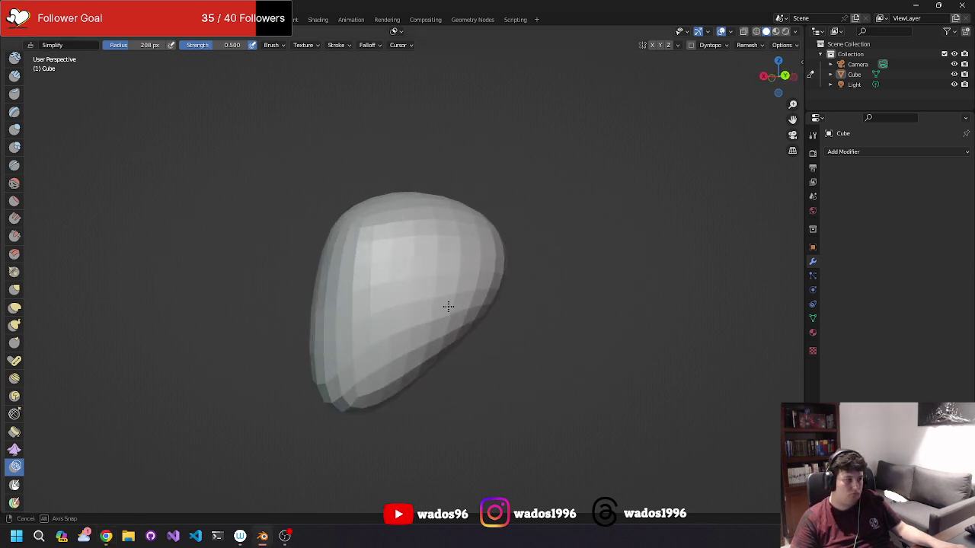
middle_drag(448, 307, 447, 305)
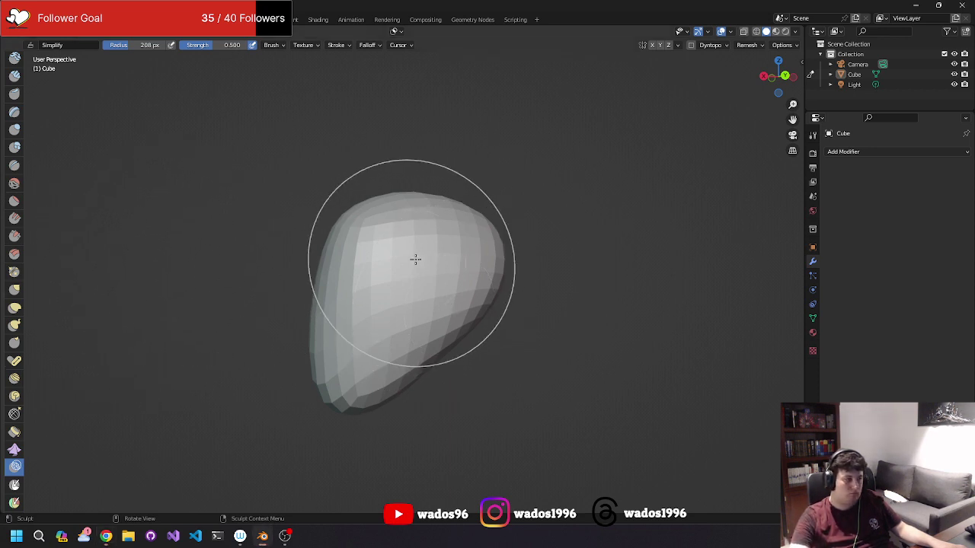
mouse_move(675, 358)
middle_down()
mouse_move(684, 292)
mouse_move(709, 287)
middle_up()
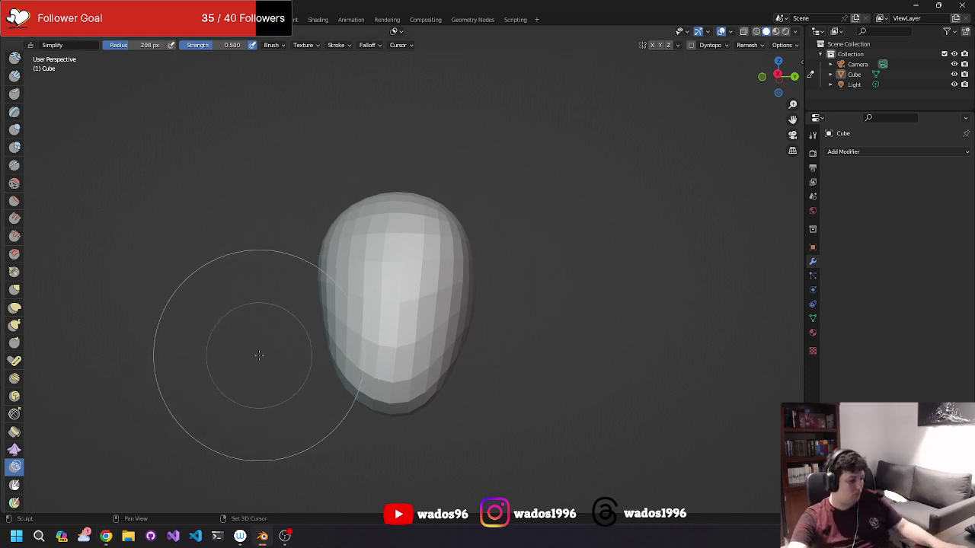
Simplify the head's left side, undo the last strokes, and check brush radius and strength.
drag(392, 315, 395, 289)
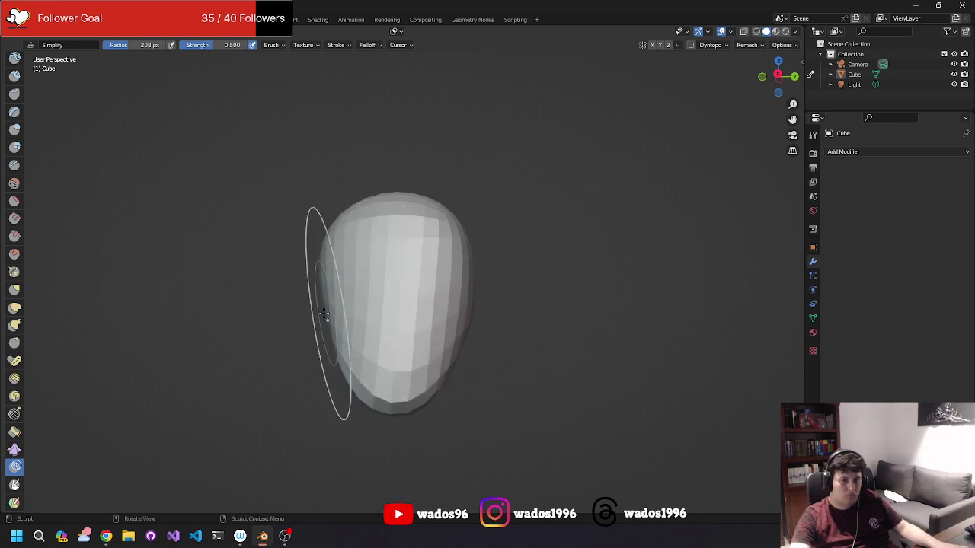
drag(394, 289, 291, 327)
middle_drag(291, 326, 276, 323)
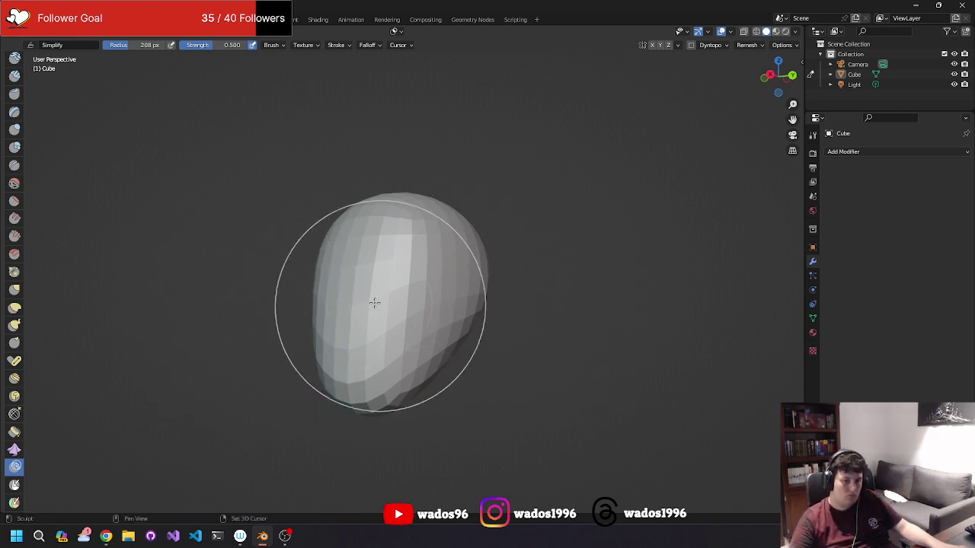
mouse_move(244, 292)
middle_down()
mouse_move(402, 301)
mouse_move(418, 285)
mouse_move(366, 303)
mouse_move(370, 251)
mouse_move(406, 261)
mouse_move(387, 269)
mouse_move(428, 326)
middle_up()
scroll(429, 326, up, 5)
scroll(446, 305, up, 4)
scroll(518, 279, up, 10)
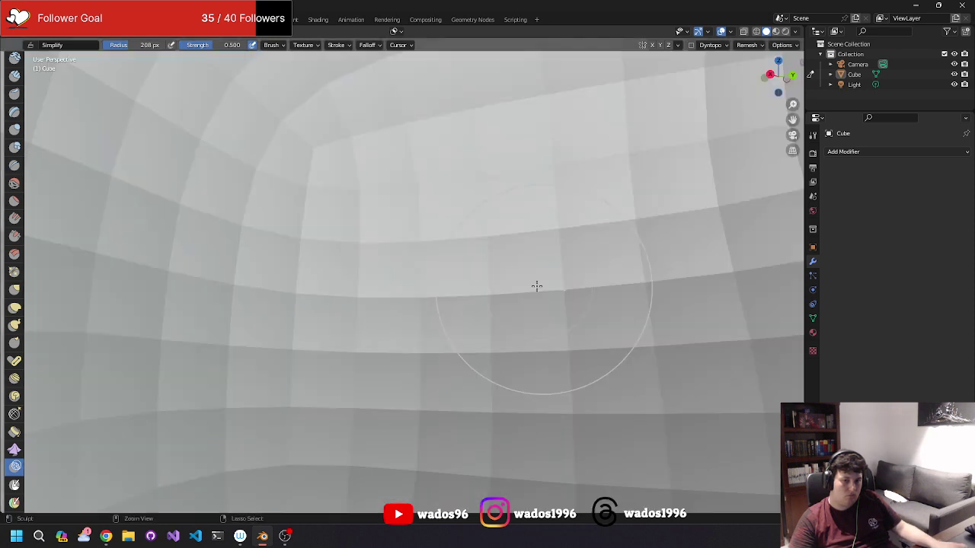
scroll(537, 288, down, 5)
scroll(537, 292, down, 4)
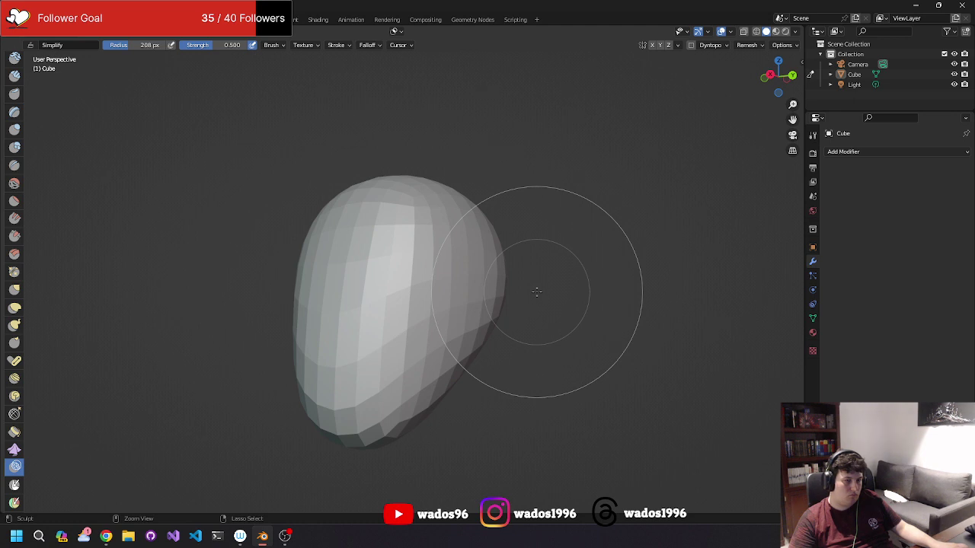
key(ctrl+z)
key(ctrl+z)
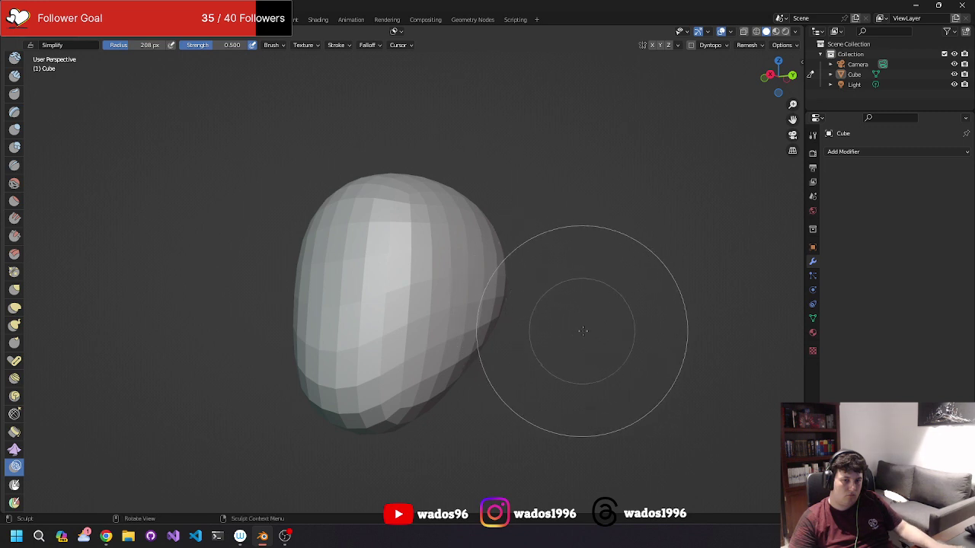
right_click(556, 339)
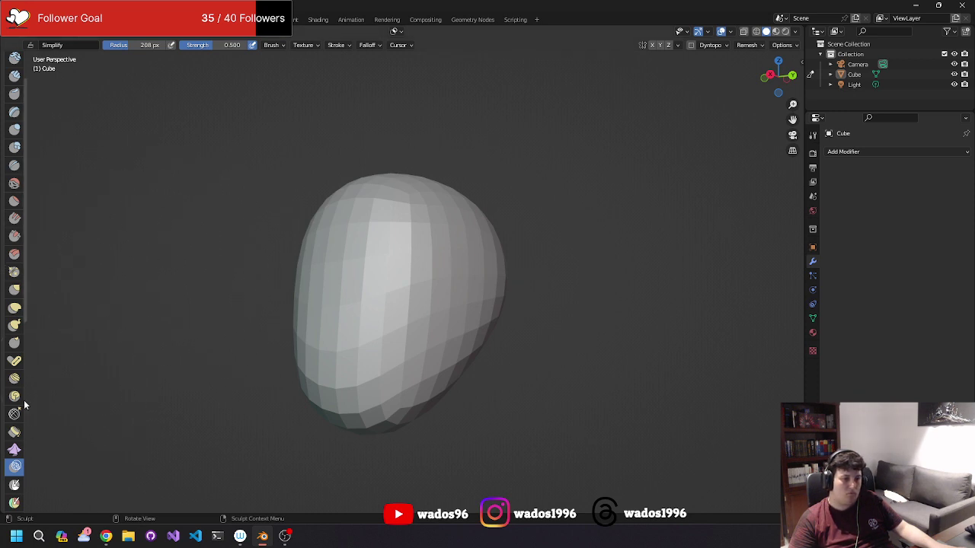
Switch to the Grab brush and pull the head mesh into a new shape.
click(15, 327)
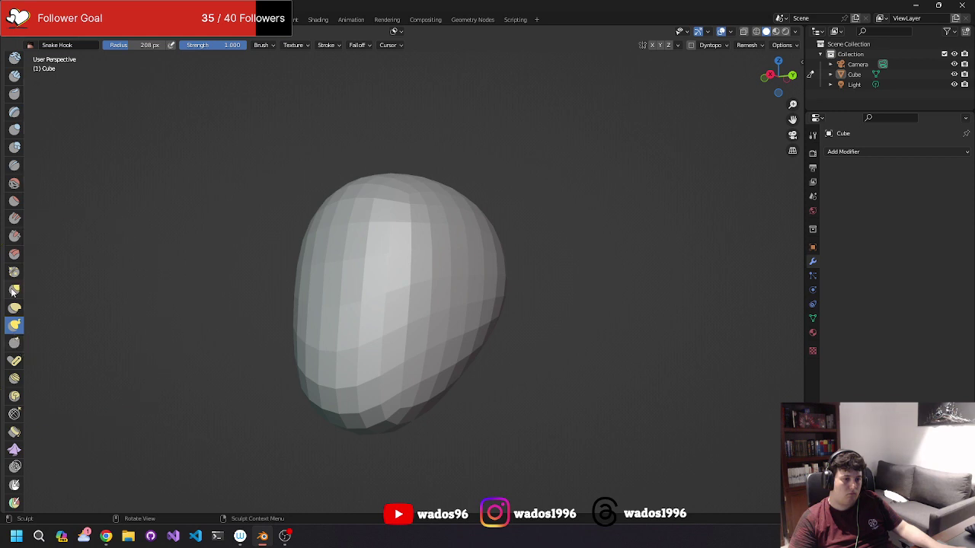
scroll(12, 292, up, 2)
click(14, 330)
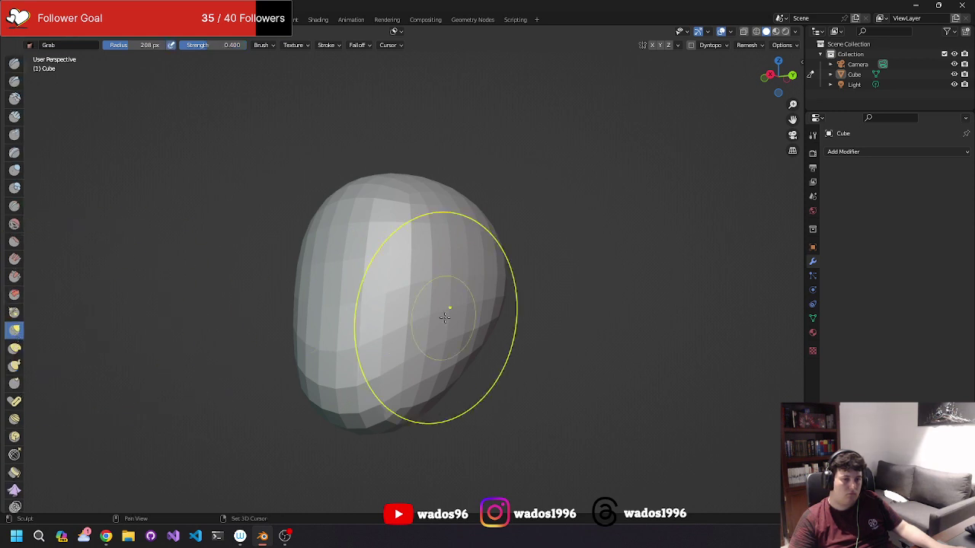
drag(376, 305, 364, 243)
mouse_move(363, 243)
middle_down()
mouse_move(338, 267)
mouse_move(429, 305)
mouse_move(435, 279)
mouse_move(365, 291)
middle_up()
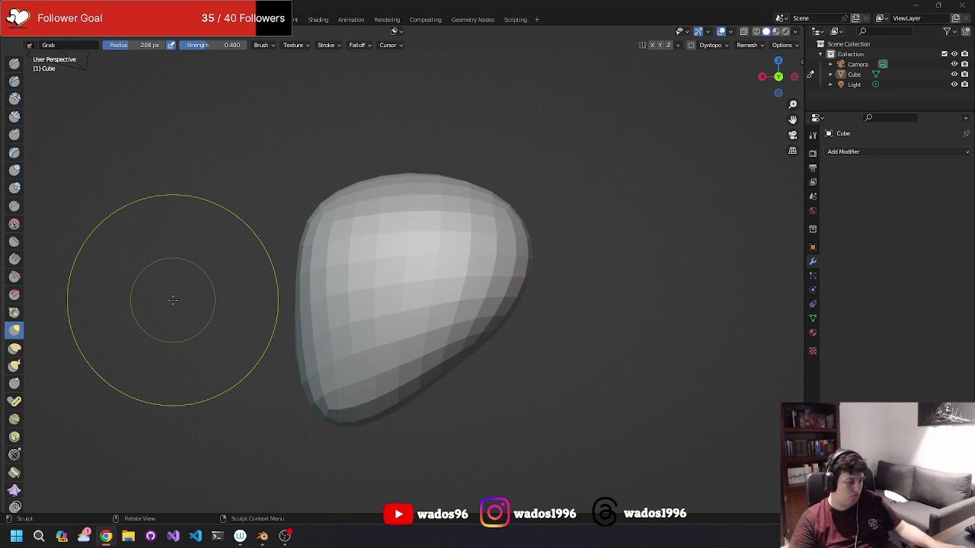
Undo the flattened left side of the head and turn the view to face the head front.
mouse_move(175, 301)
mouse_down()
mouse_move(353, 317)
mouse_move(339, 316)
mouse_up()
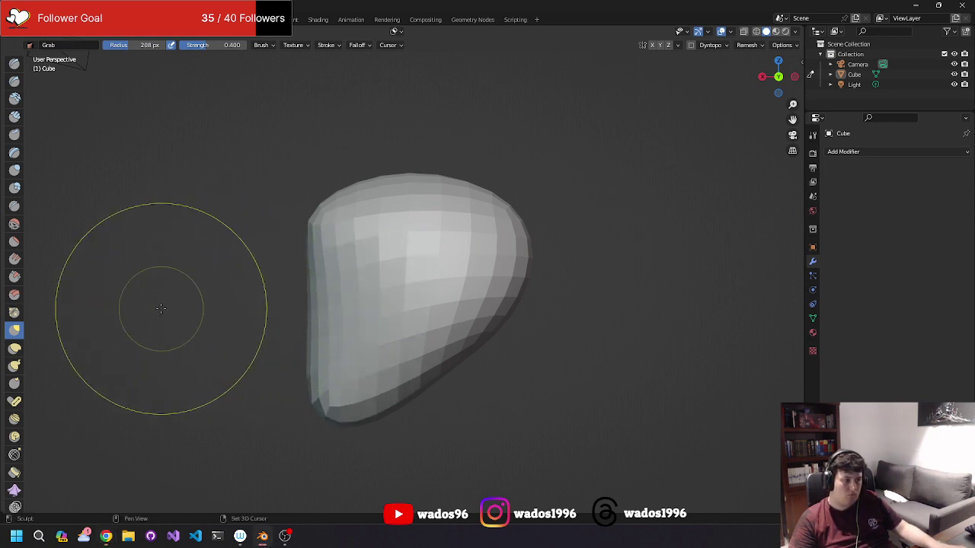
key(ctrl+z)
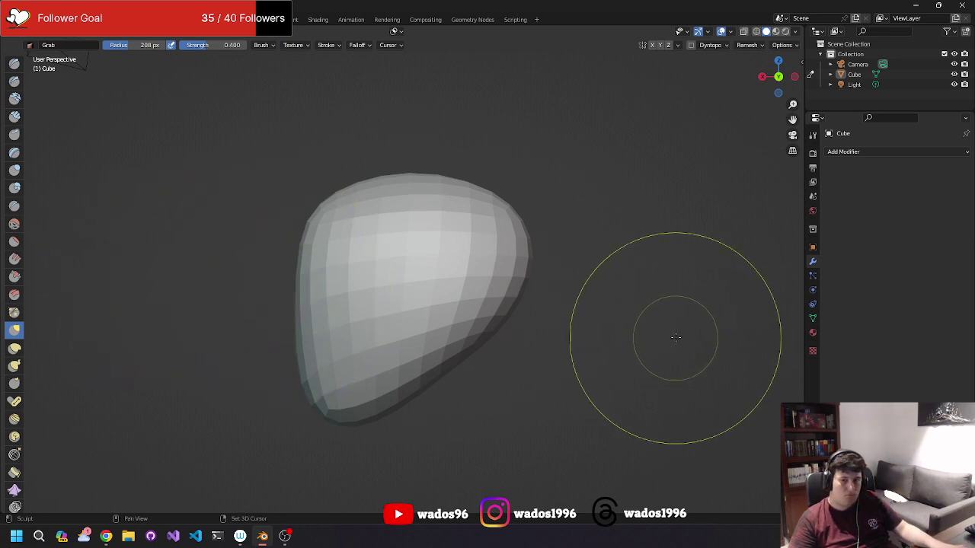
right_click(316, 305)
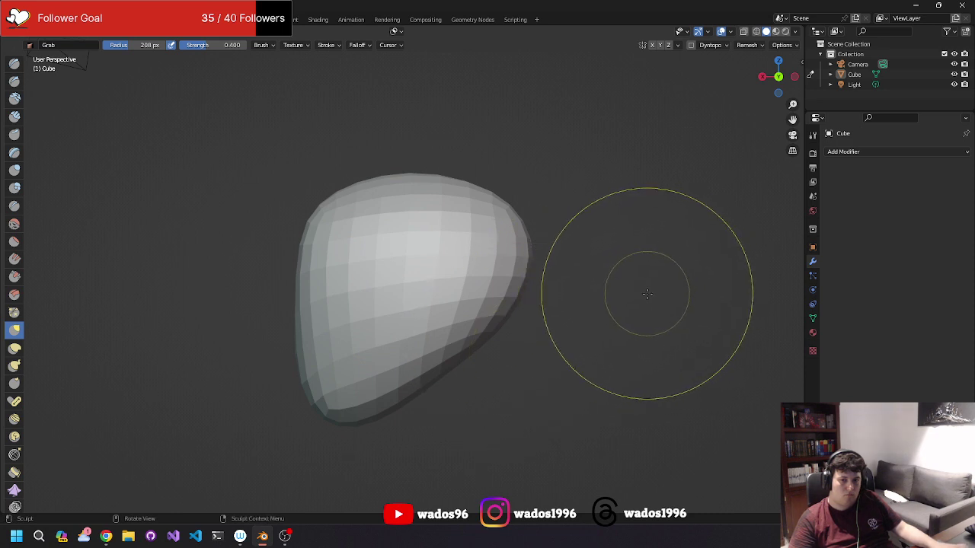
mouse_move(647, 294)
middle_down()
mouse_move(618, 269)
mouse_move(355, 282)
middle_up()
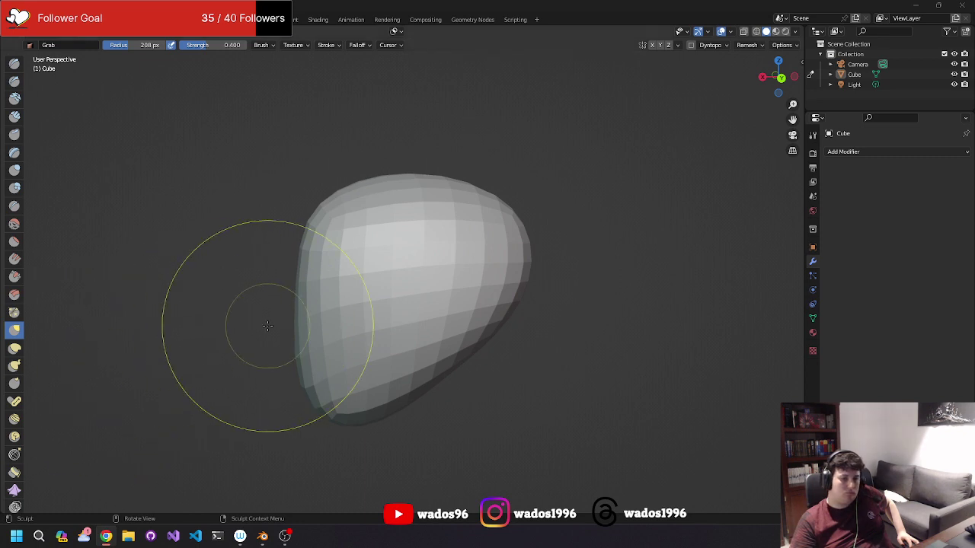
click(263, 536)
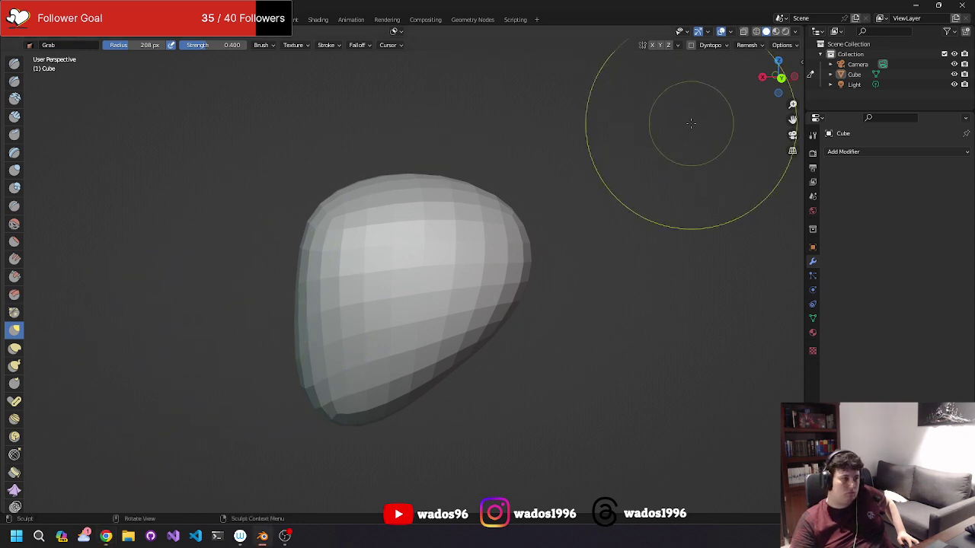
right_click(648, 236)
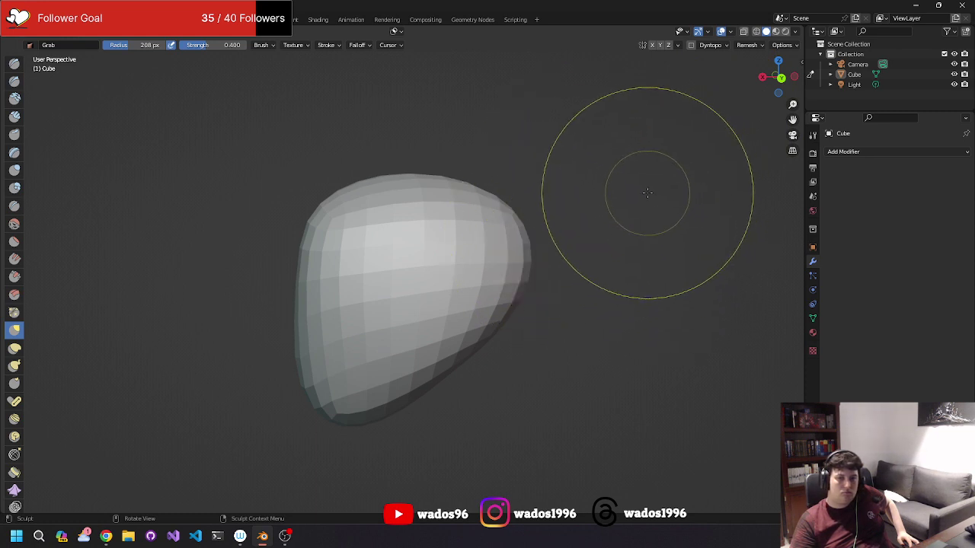
mouse_move(647, 190)
middle_down()
mouse_move(670, 190)
mouse_move(671, 237)
mouse_move(625, 267)
middle_up()
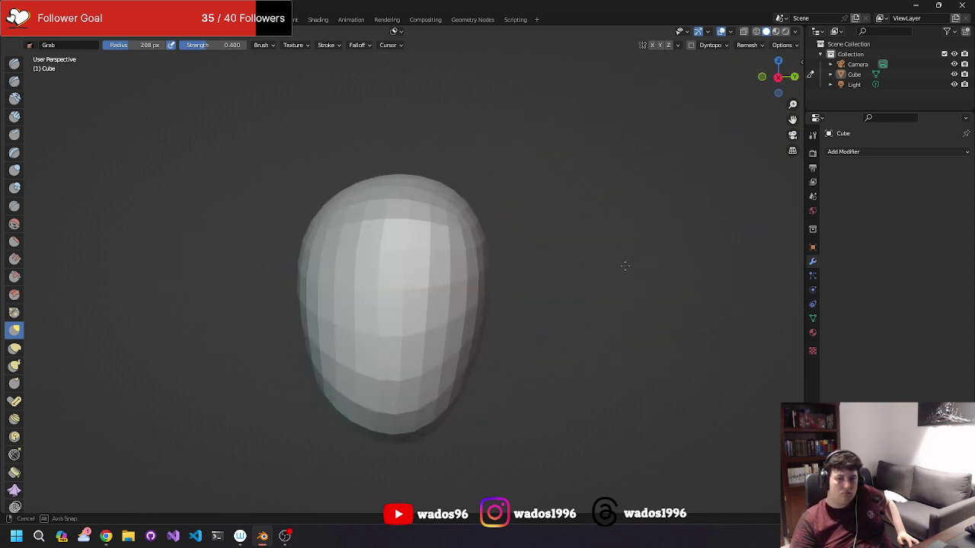
scroll(603, 268, down, 3)
scroll(602, 268, down, 2)
scroll(598, 230, up, 2)
scroll(597, 229, up, 2)
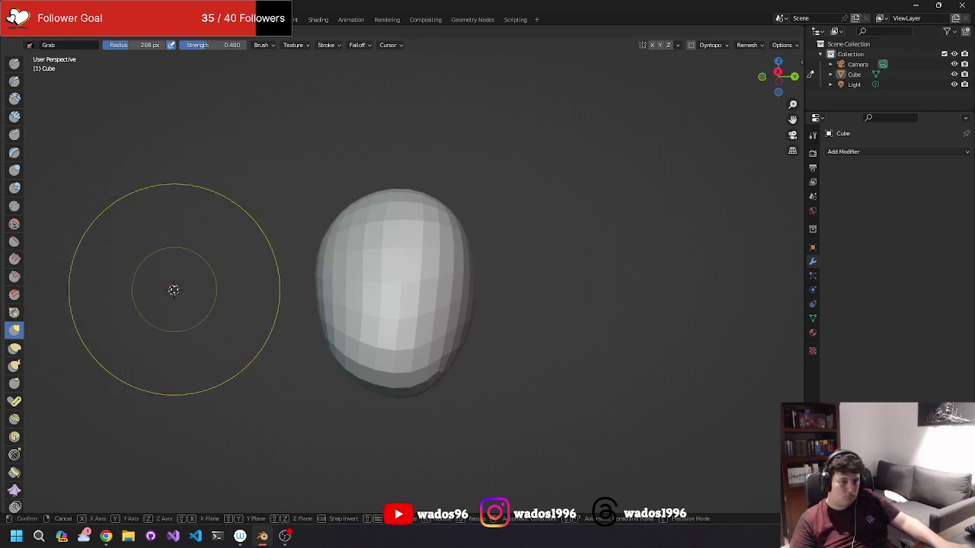
key(g)
click(178, 288)
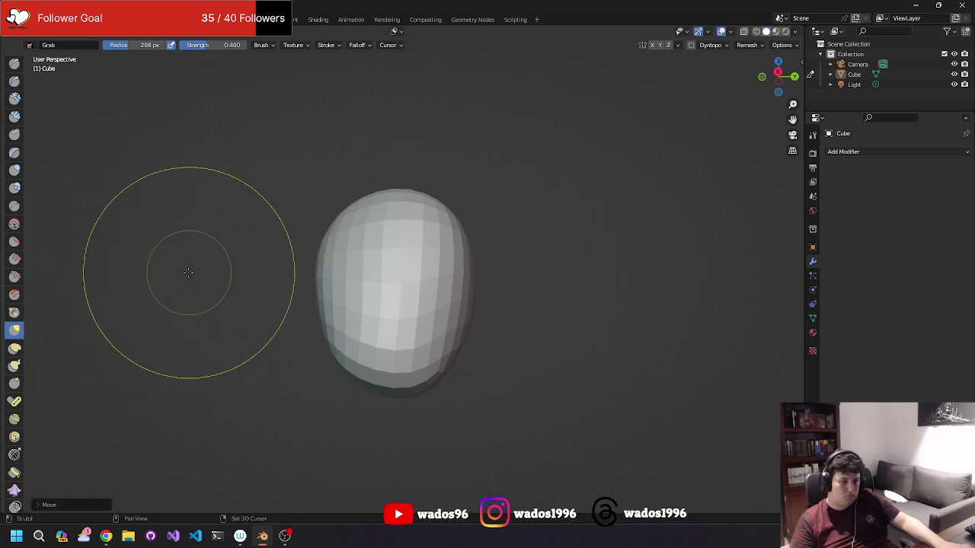
click(680, 45)
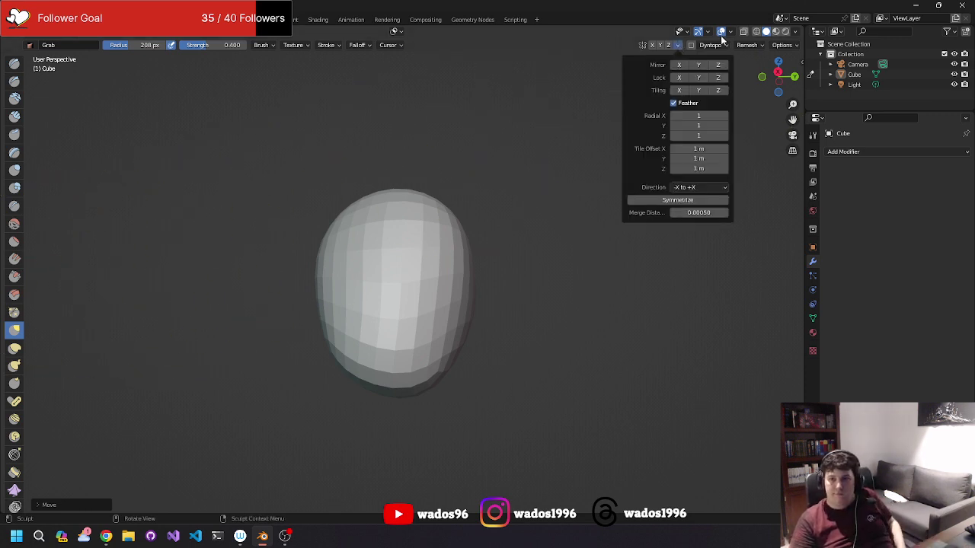
click(713, 45)
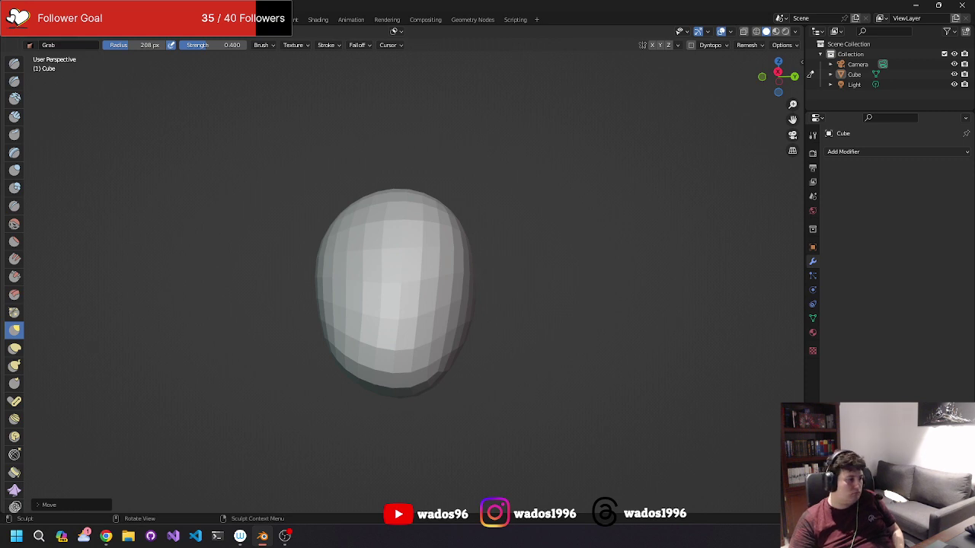
key(alt+Tab)
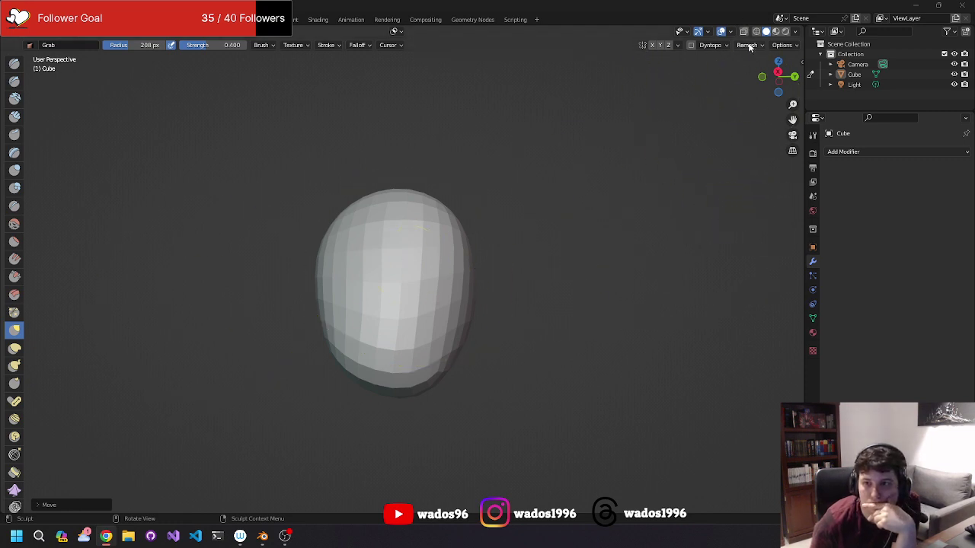
Review the topology, symmetry, gizmo, overlay and shading popovers, then switch the view to orthographic.
click(724, 46)
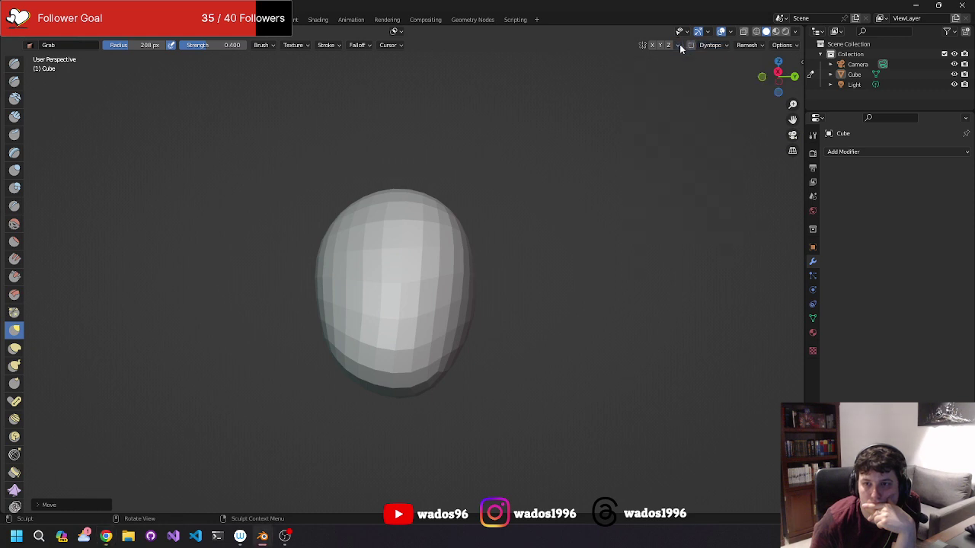
click(682, 45)
click(709, 32)
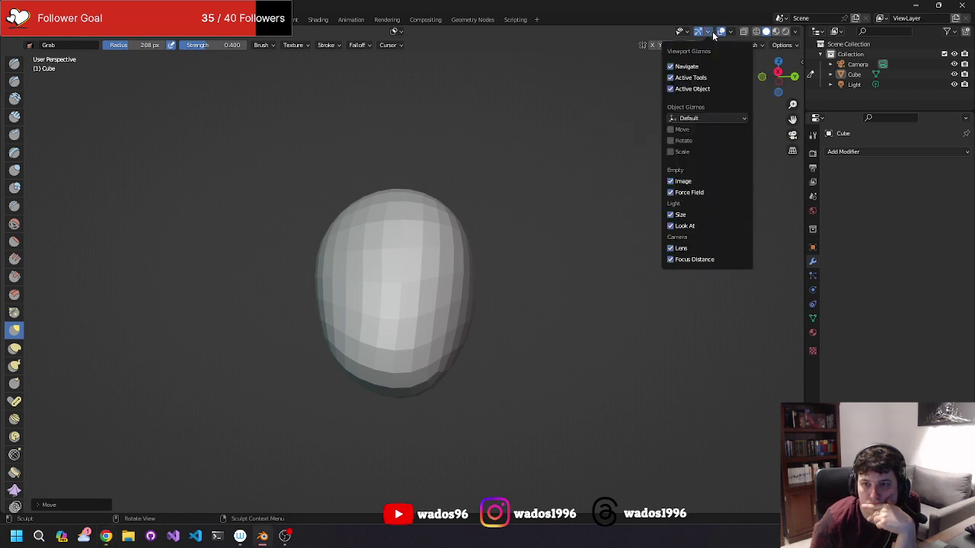
click(730, 31)
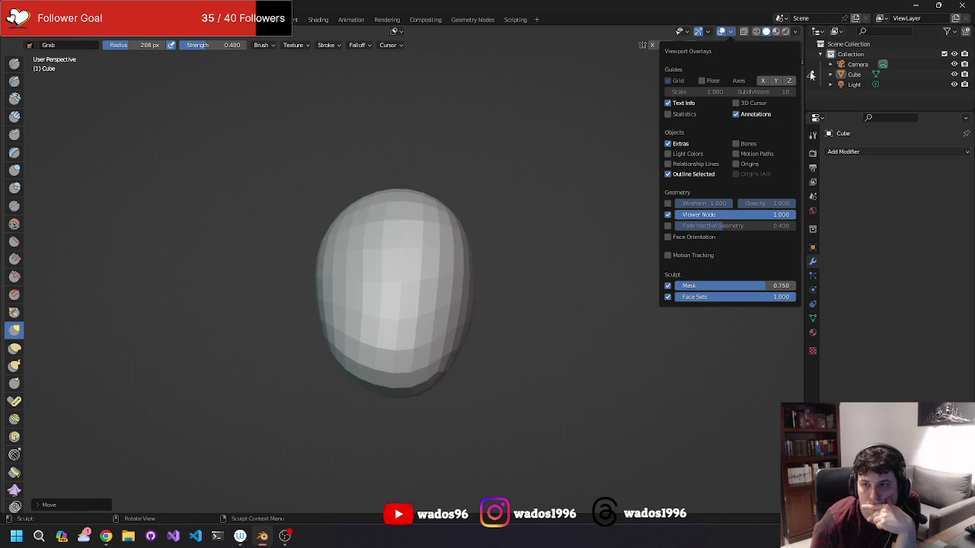
click(797, 32)
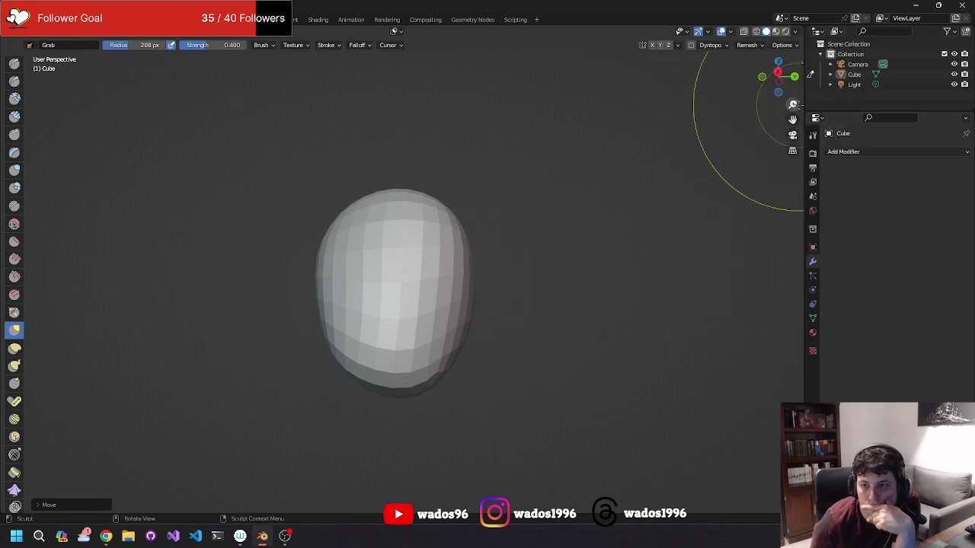
click(792, 135)
click(792, 135)
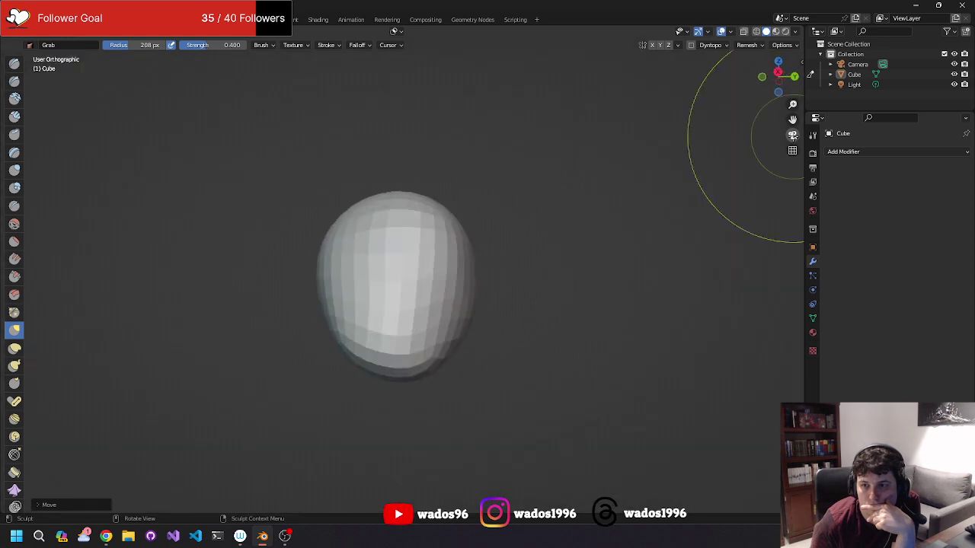
Show the Grab brush settings in the sidebar and widen the toolbar into two columns.
click(802, 62)
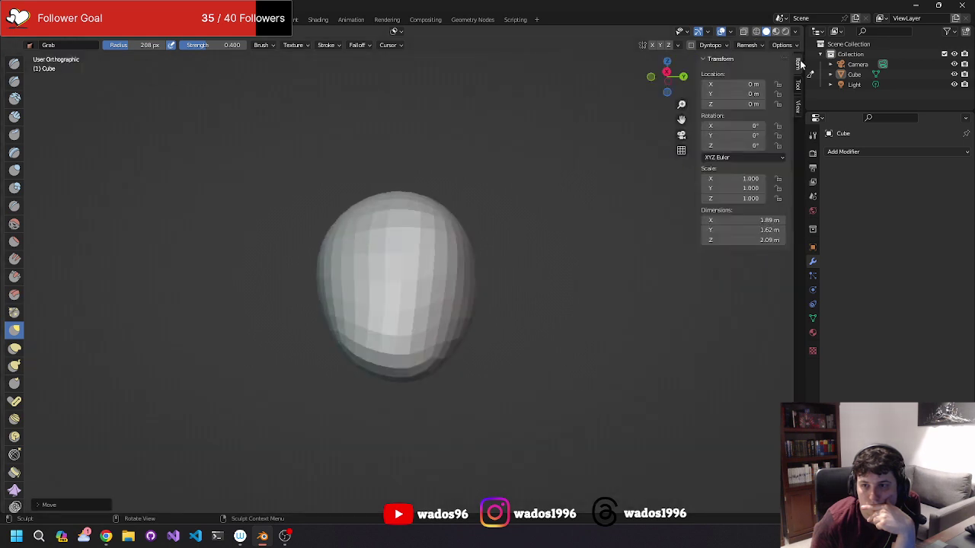
click(799, 86)
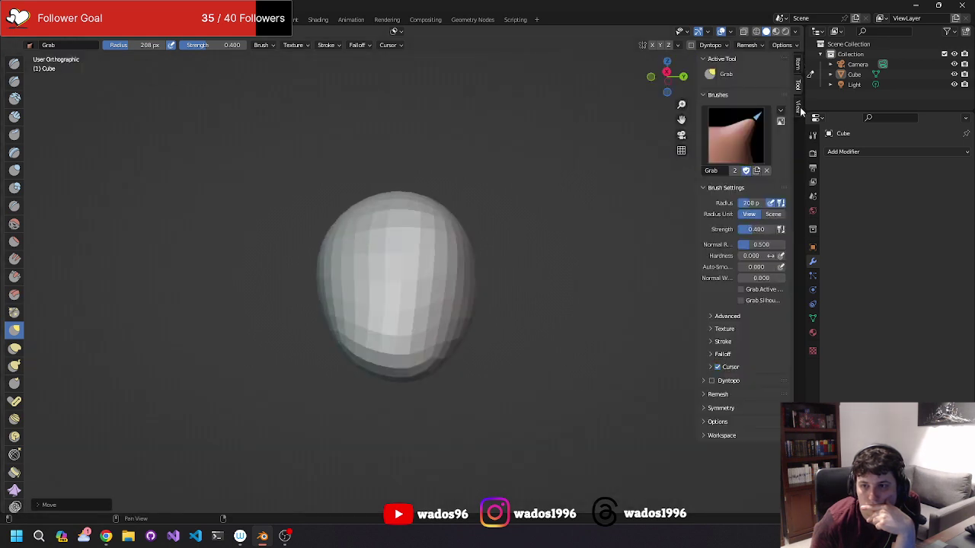
click(799, 107)
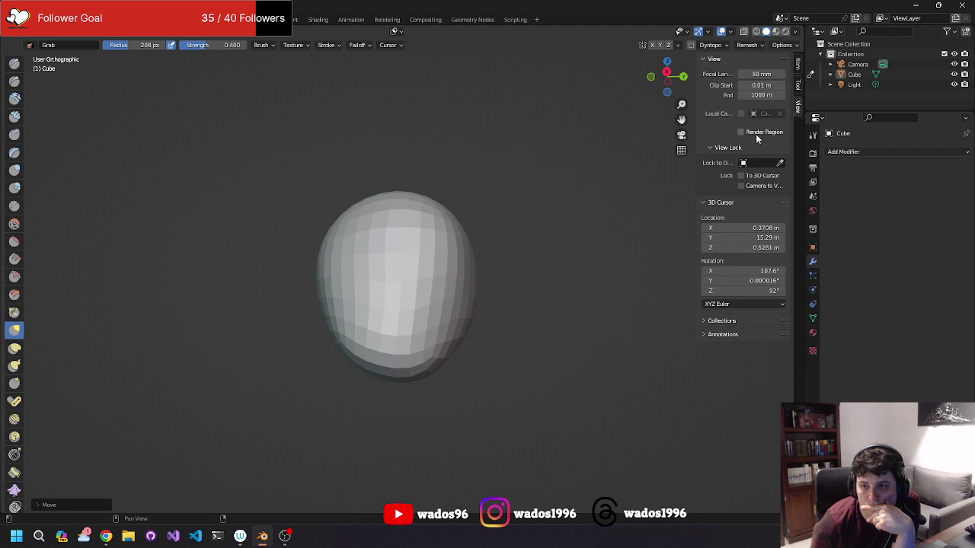
click(736, 321)
click(737, 372)
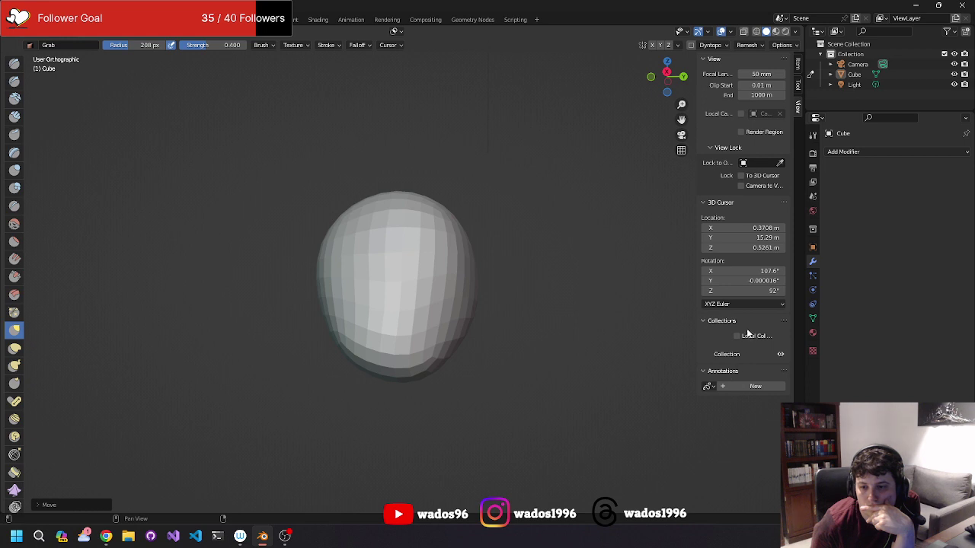
click(798, 87)
click(798, 66)
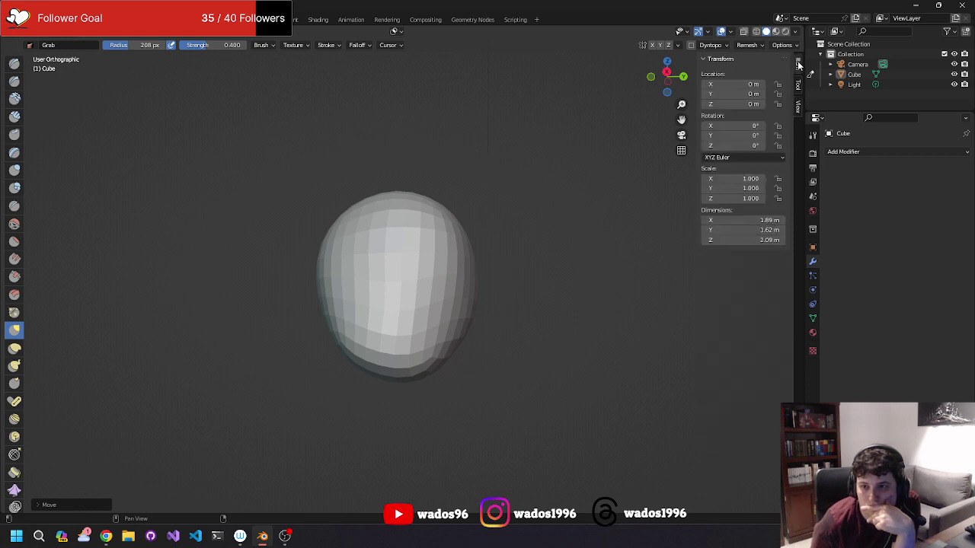
click(800, 87)
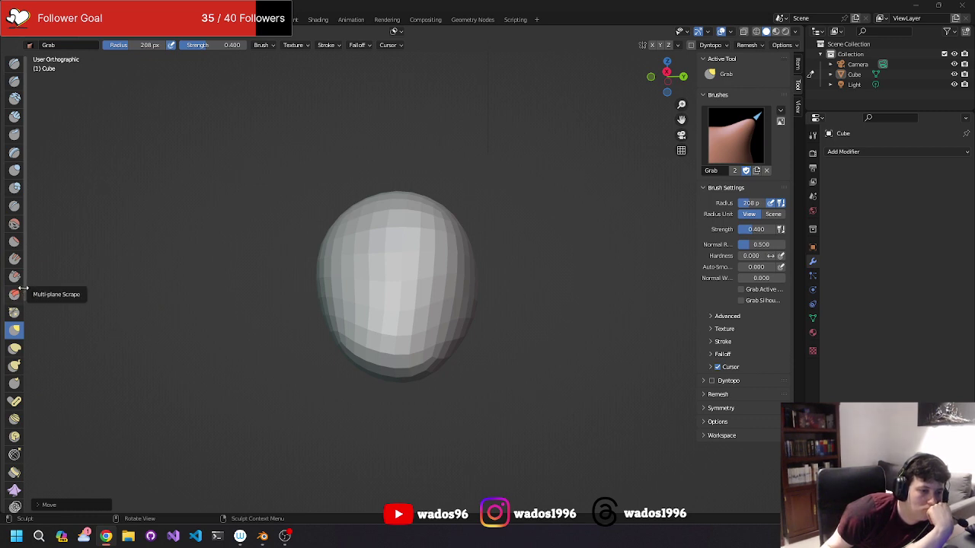
mouse_move(27, 288)
mouse_down()
mouse_move(71, 281)
mouse_move(46, 279)
mouse_up()
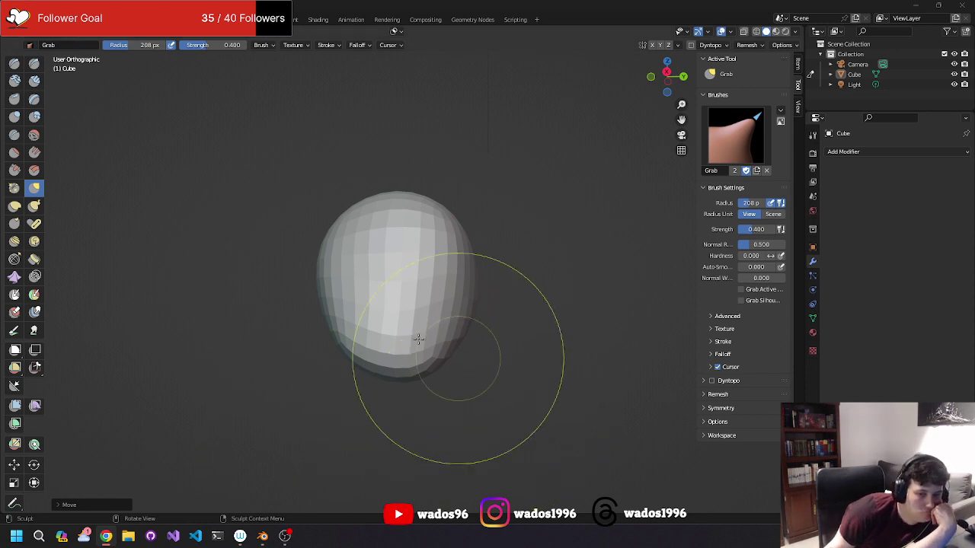
Grab-sculpt the head's lower part, left bulge, right side and bottom into a teardrop silhouette.
drag(457, 359, 374, 335)
mouse_move(374, 335)
middle_down()
mouse_move(211, 353)
mouse_move(346, 307)
middle_up()
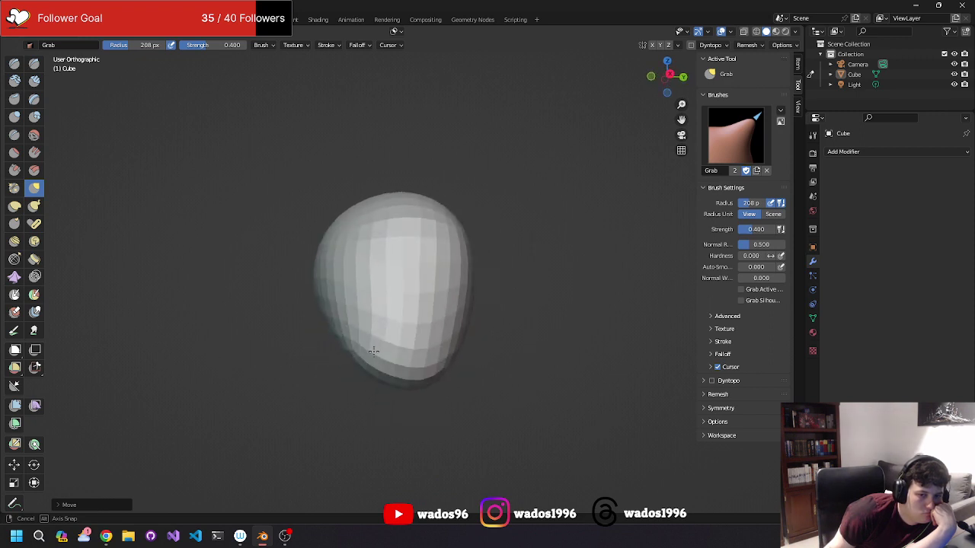
drag(320, 277, 332, 281)
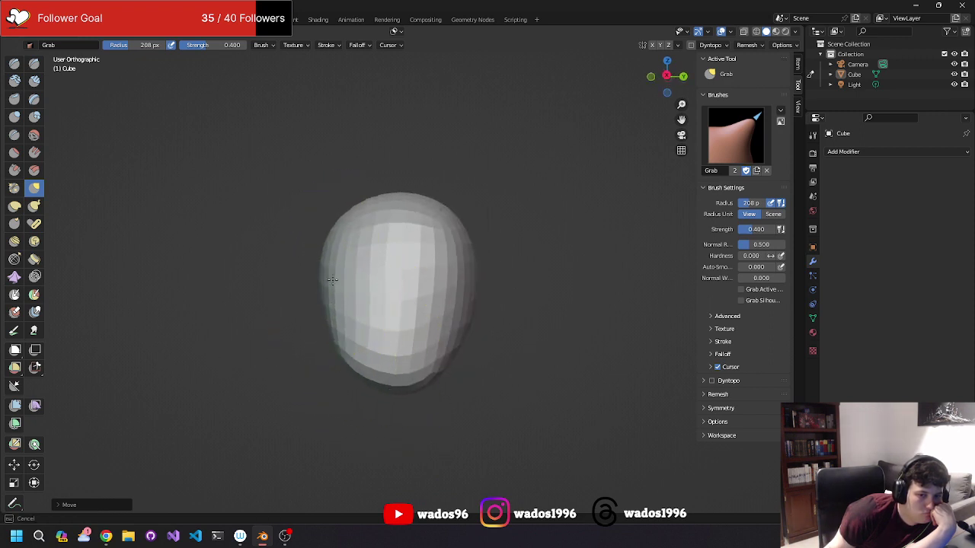
drag(462, 281, 442, 279)
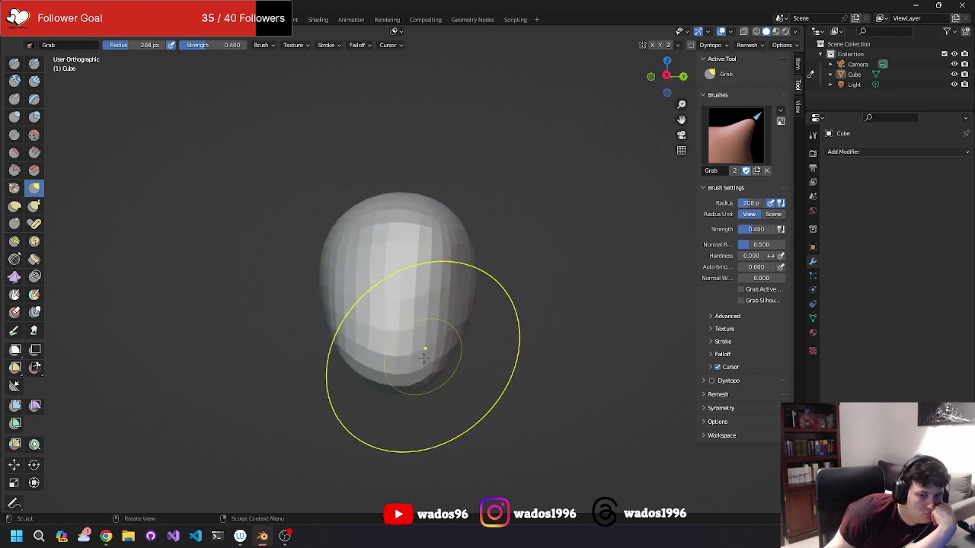
drag(424, 355, 419, 390)
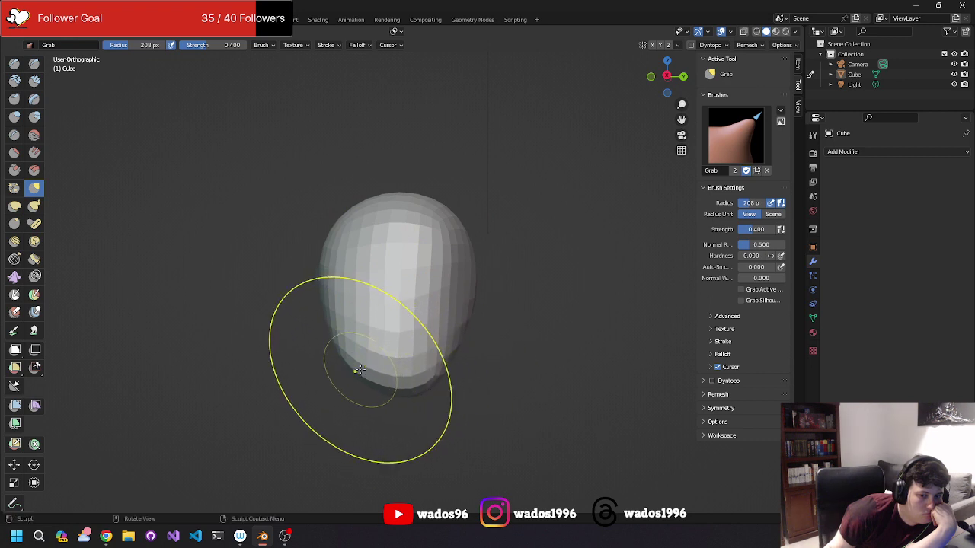
drag(355, 365, 428, 387)
mouse_move(429, 387)
middle_down()
mouse_move(449, 349)
mouse_move(366, 349)
mouse_move(495, 349)
mouse_move(464, 344)
middle_up()
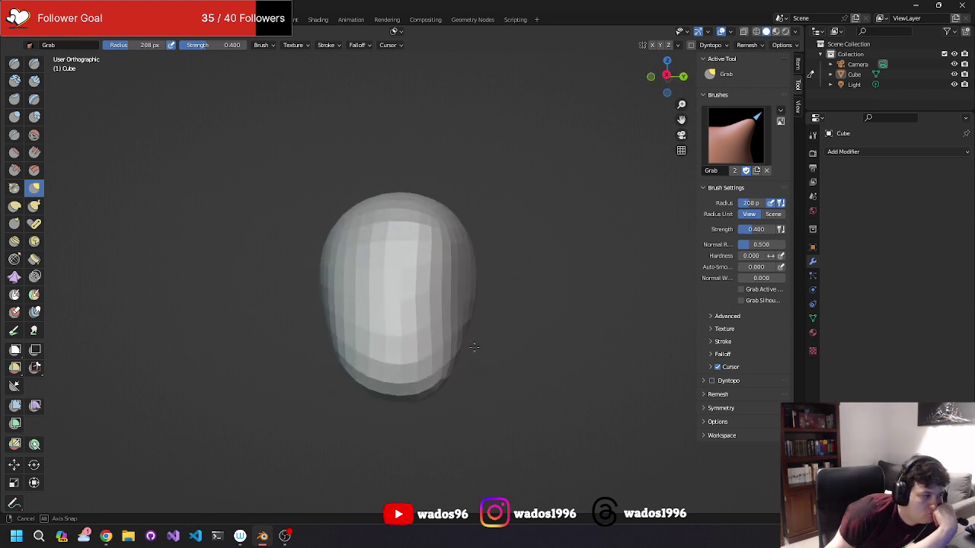
mouse_move(449, 305)
mouse_down()
mouse_move(441, 295)
mouse_move(447, 315)
mouse_up()
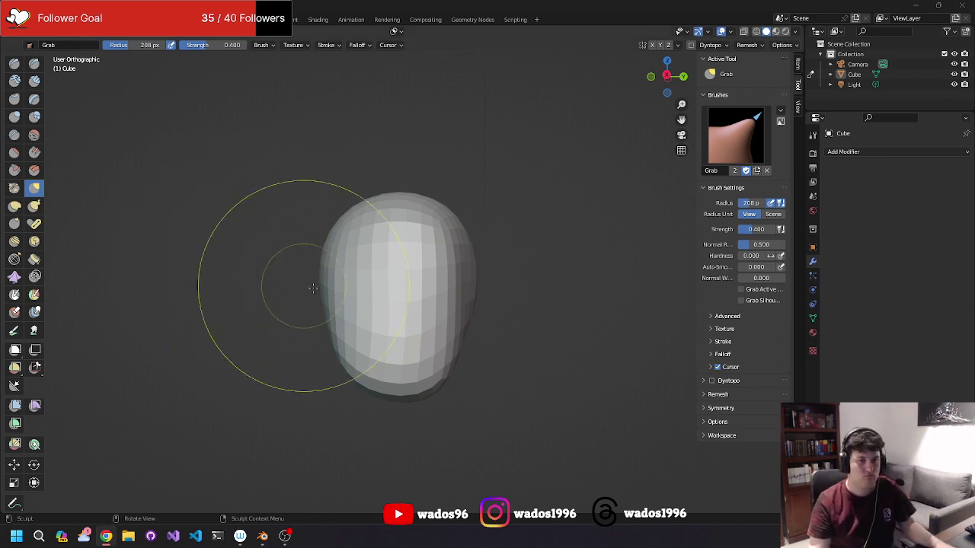
Set the remesh voxel size to 0.655 m, then check the head from the front.
key(shift+r)
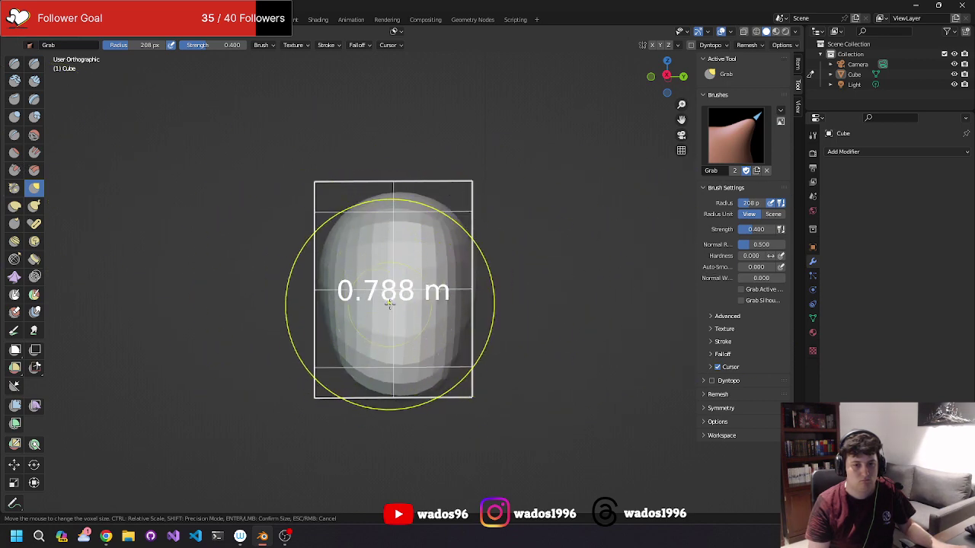
click(527, 303)
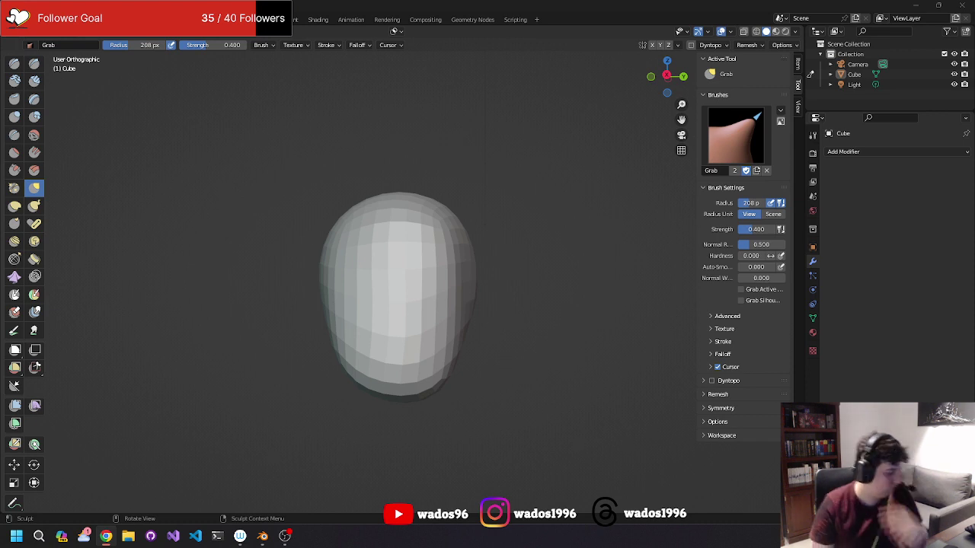
mouse_move(337, 314)
middle_down()
mouse_move(394, 278)
mouse_move(374, 282)
middle_up()
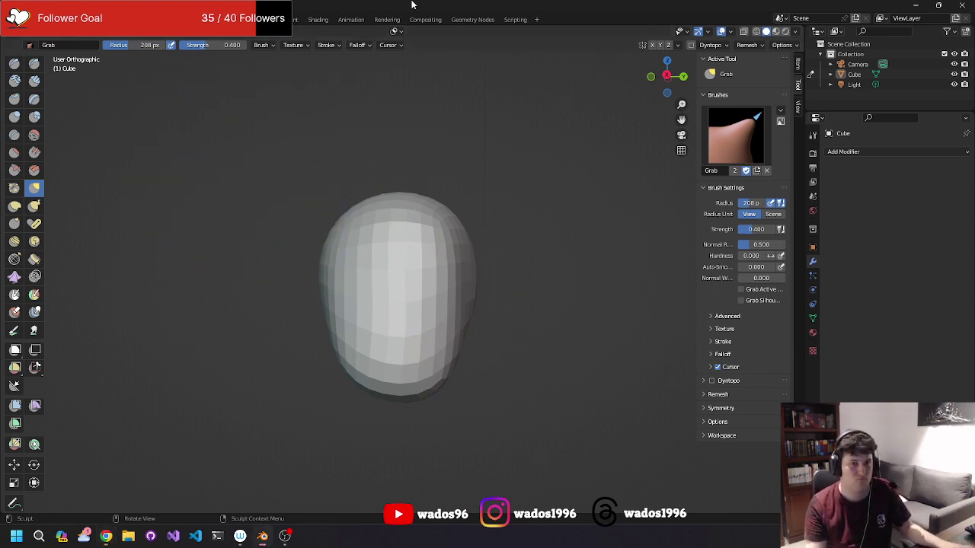
Toggle the tool shelf off and on, then set the remesh voxel size to 0.0450 m.
key(r)
key(t)
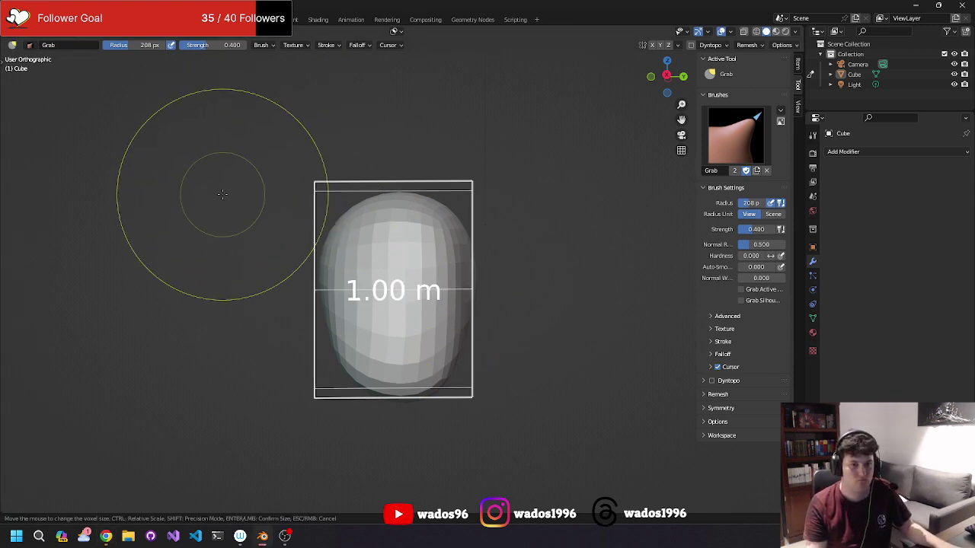
click(183, 211)
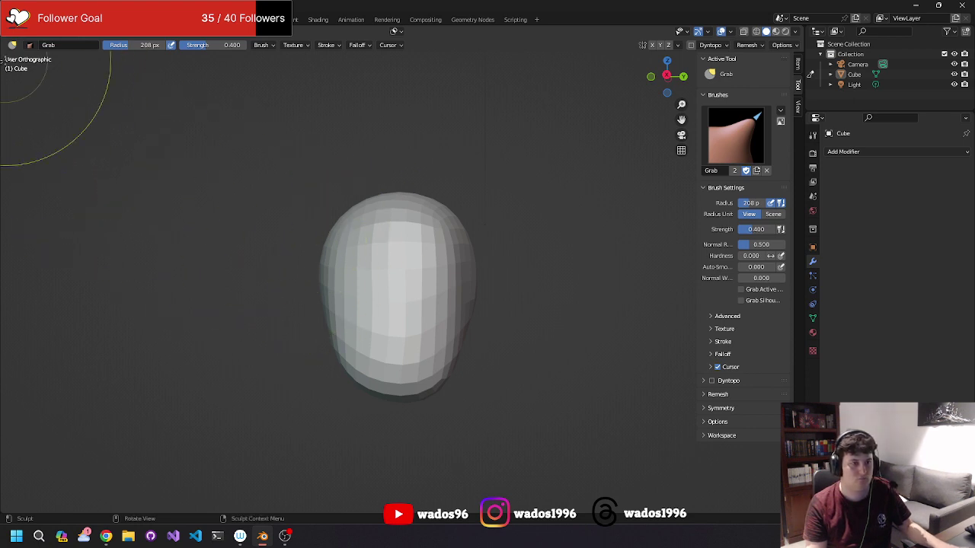
key(t)
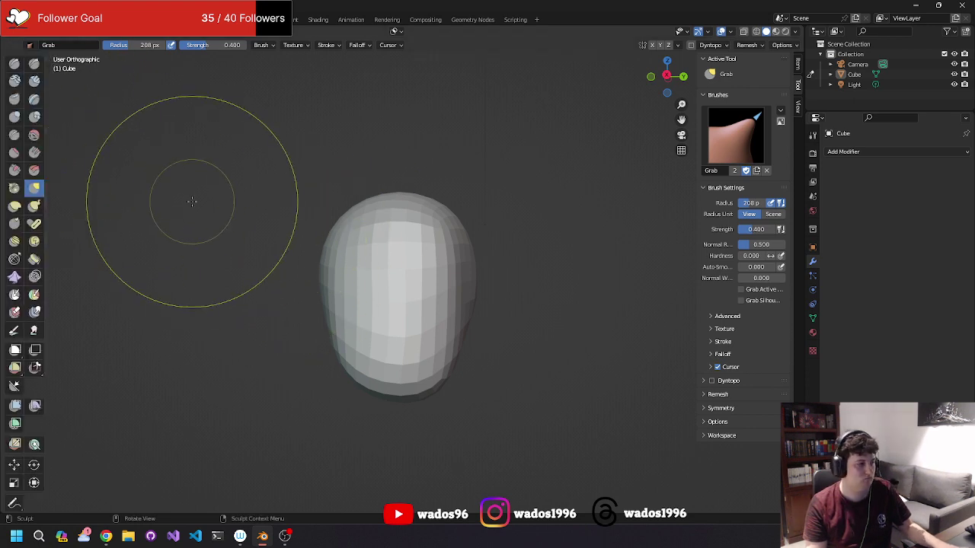
key(shift+r)
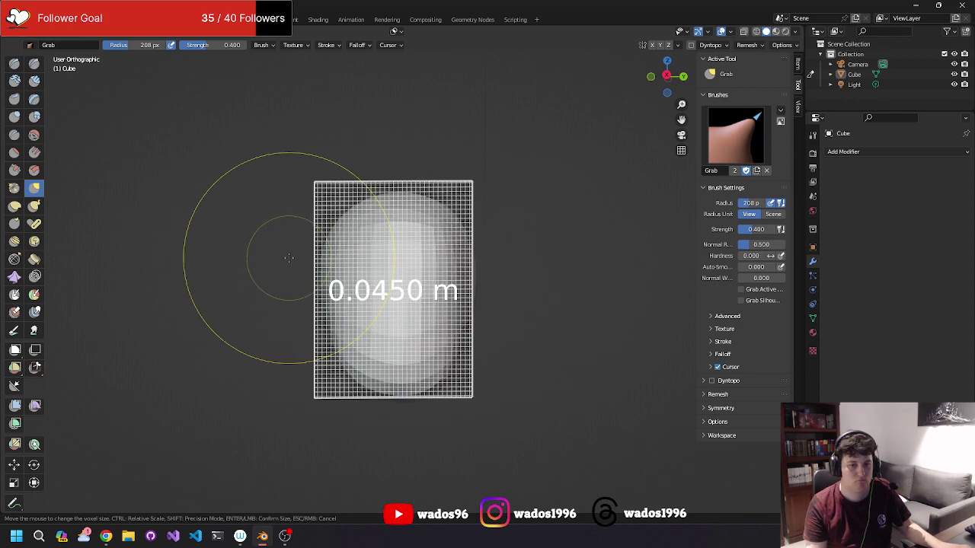
click(284, 255)
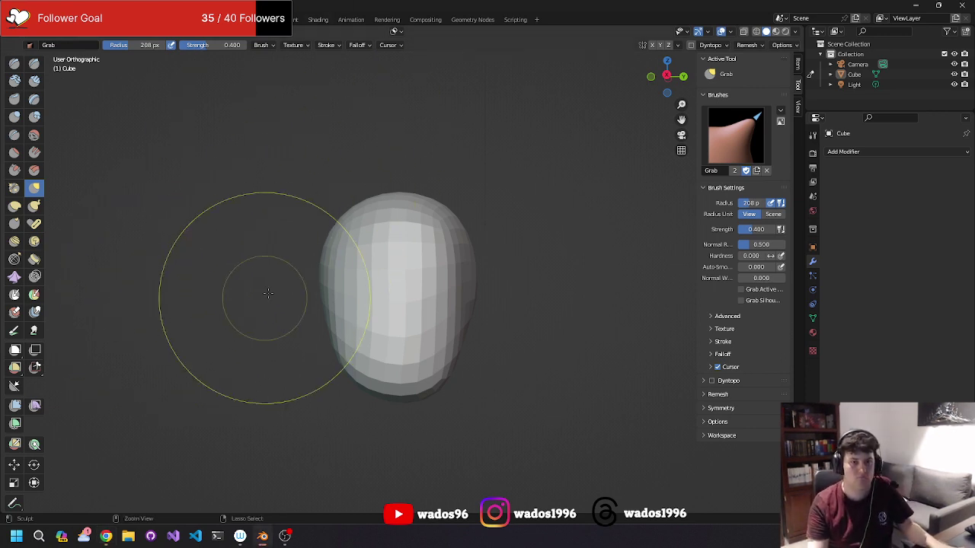
Orbit and zoom around the head to inspect it, then start saving untitled.blend with Ctrl+S.
middle_drag(359, 370, 435, 305)
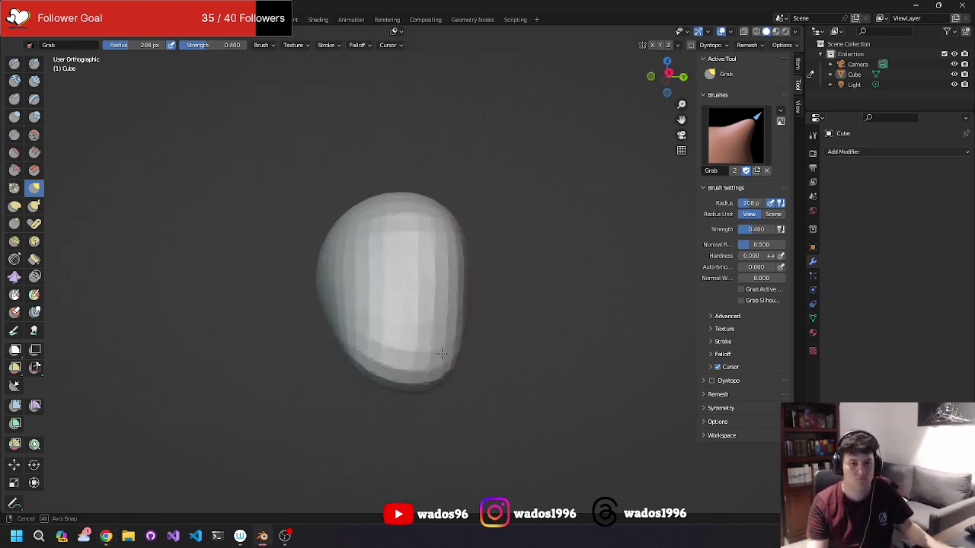
right_click(435, 304)
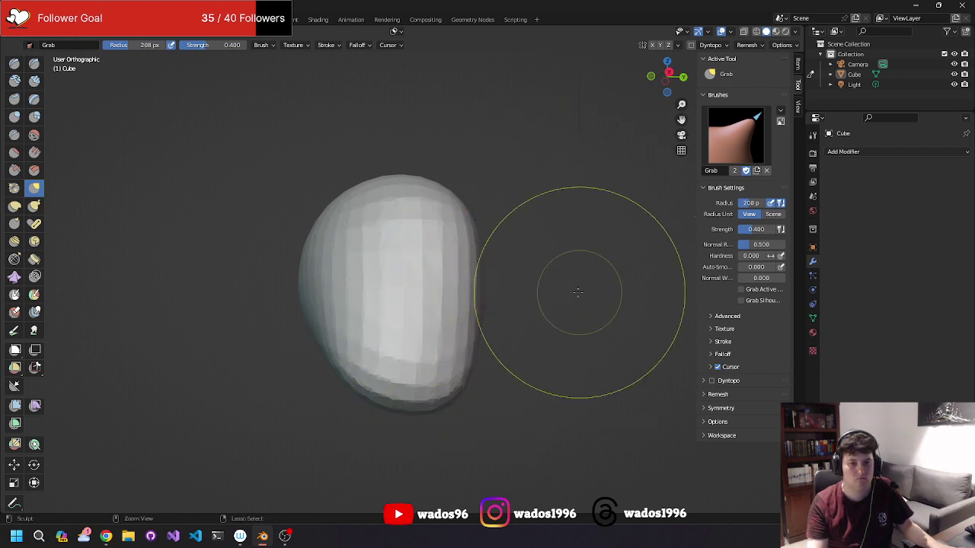
right_click(509, 306)
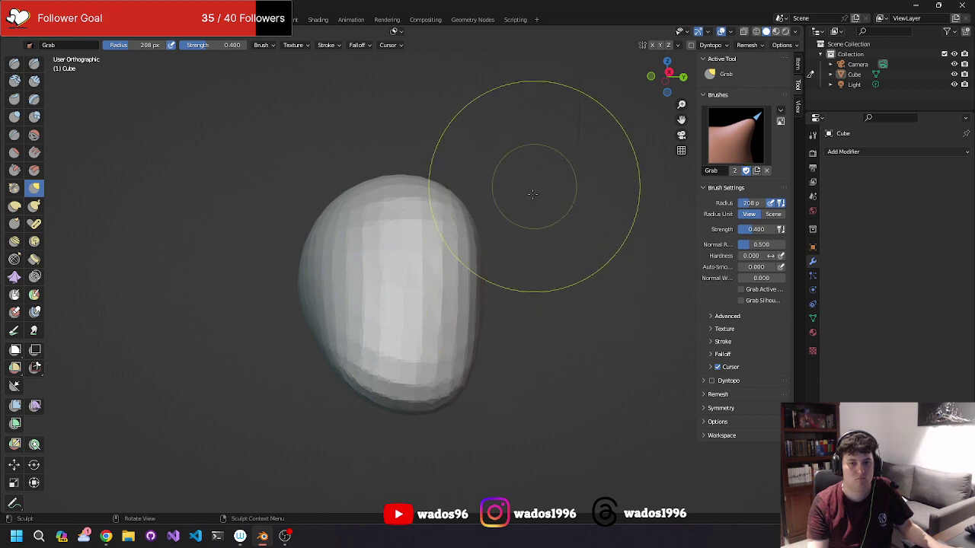
middle_drag(615, 252, 457, 267)
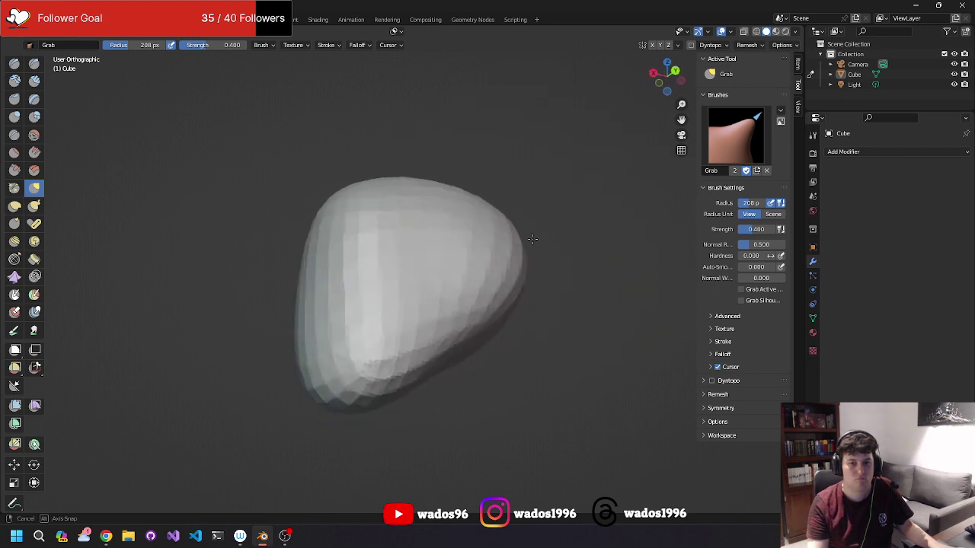
scroll(457, 268, up, 2)
scroll(475, 245, up, 2)
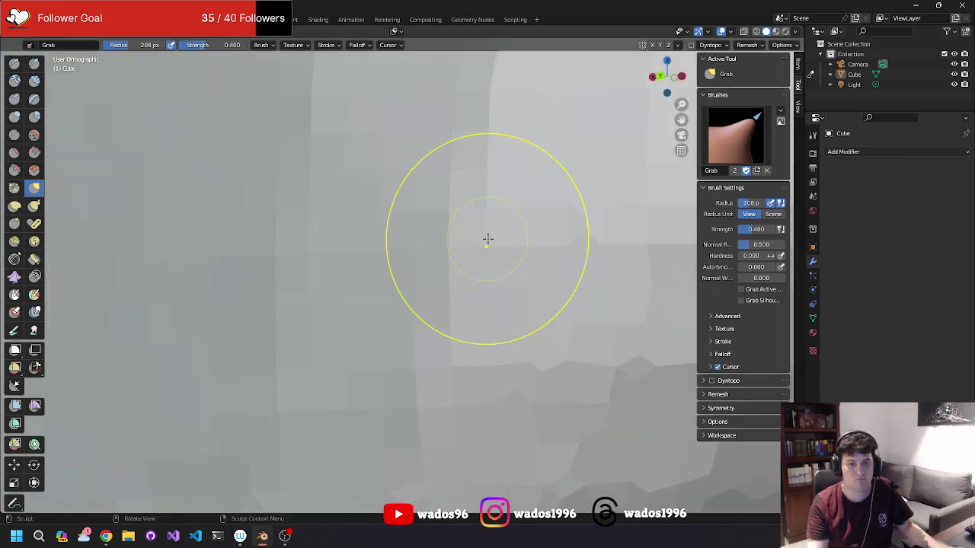
scroll(488, 237, down, 2)
scroll(472, 233, down, 4)
mouse_move(459, 229)
middle_down()
mouse_move(473, 276)
mouse_move(520, 282)
middle_up()
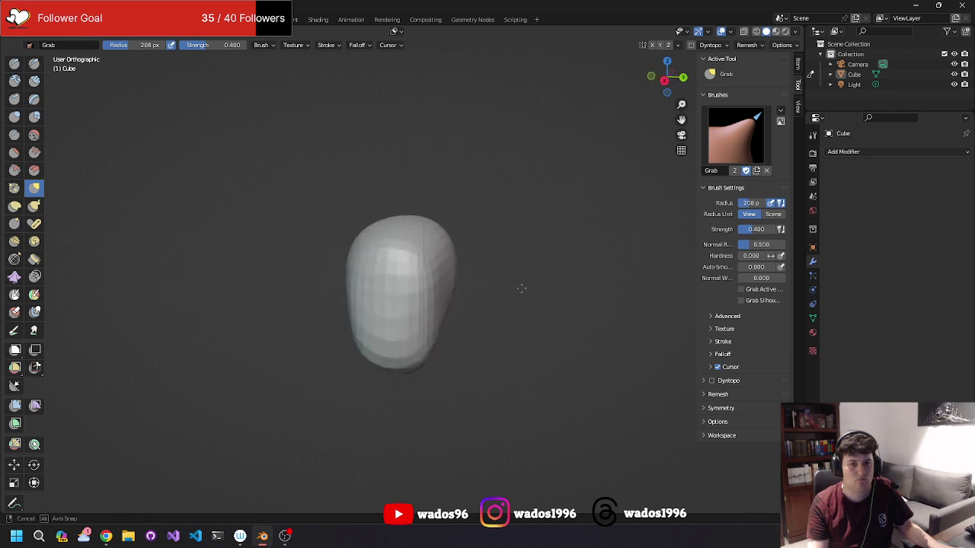
scroll(524, 276, up, 3)
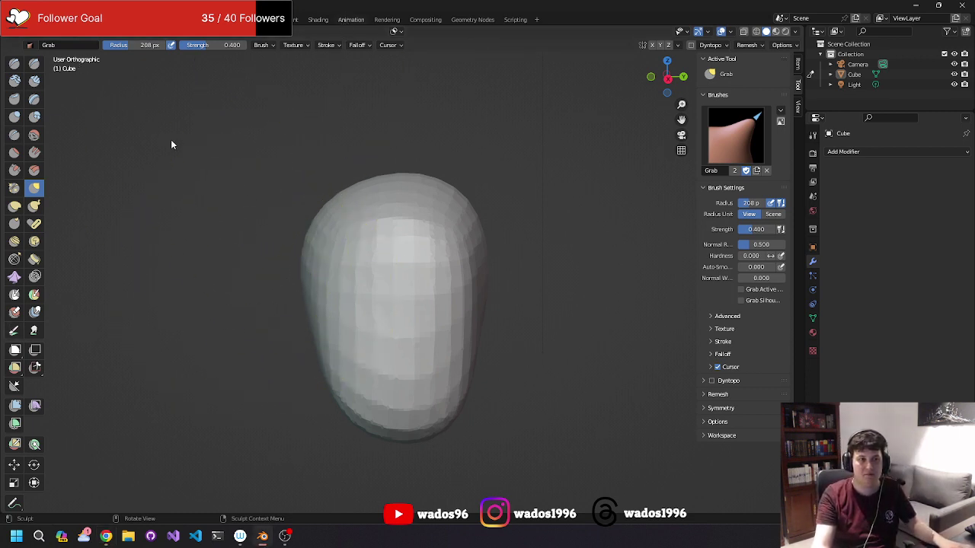
key(ctrl+s)
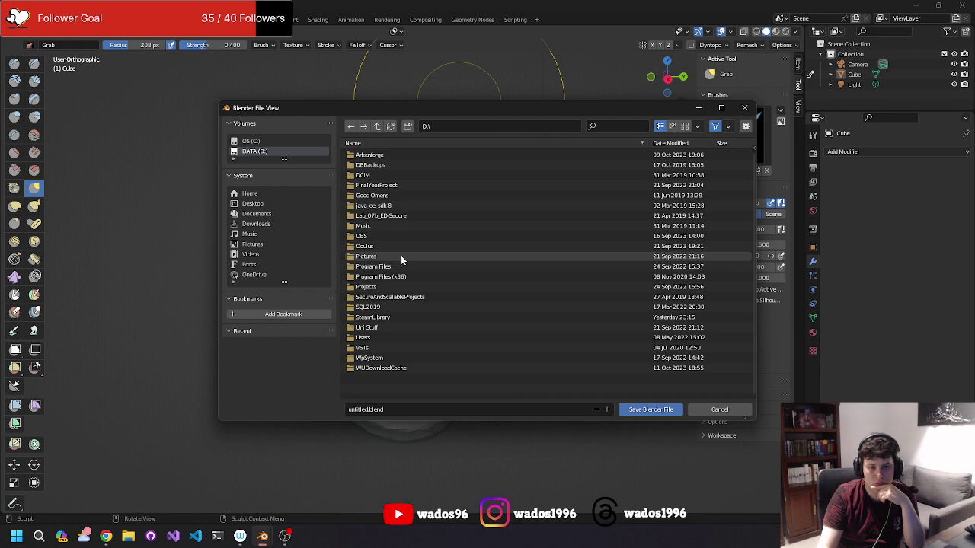
Browse from the D drive to the Documents\Blender folder in the save window.
click(402, 288)
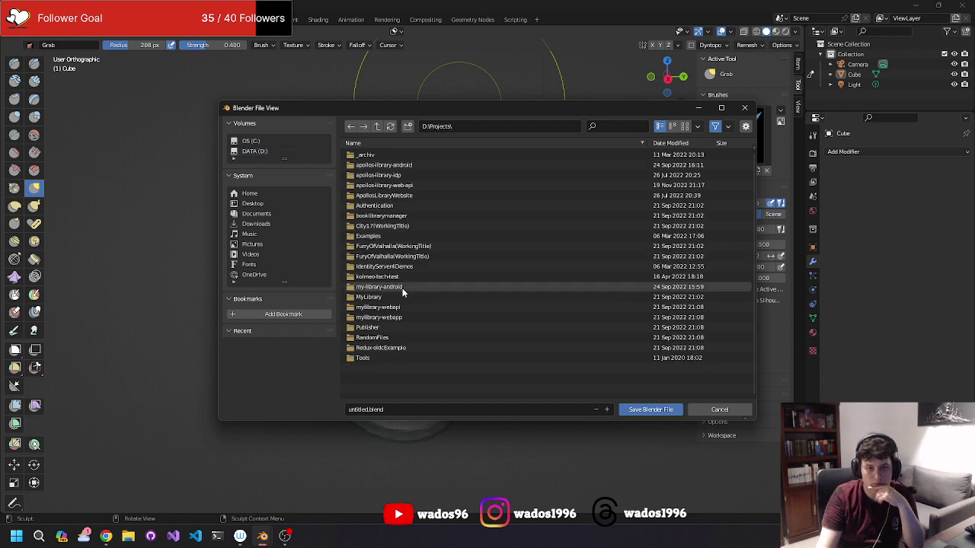
click(378, 127)
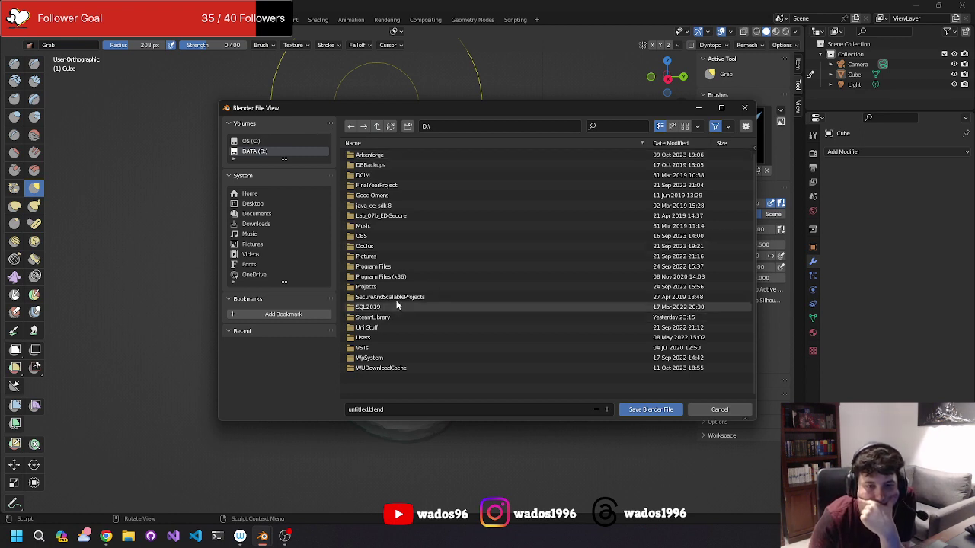
click(258, 214)
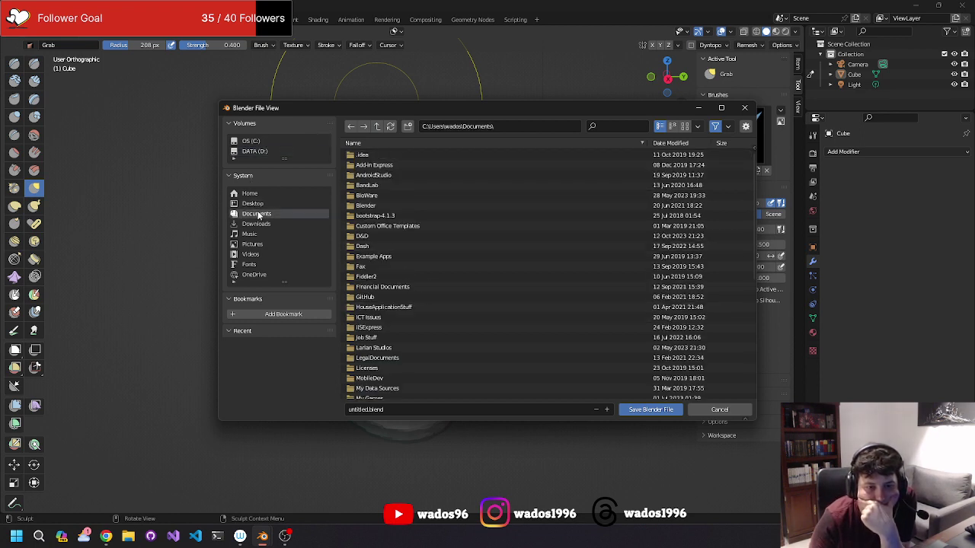
double_click(381, 205)
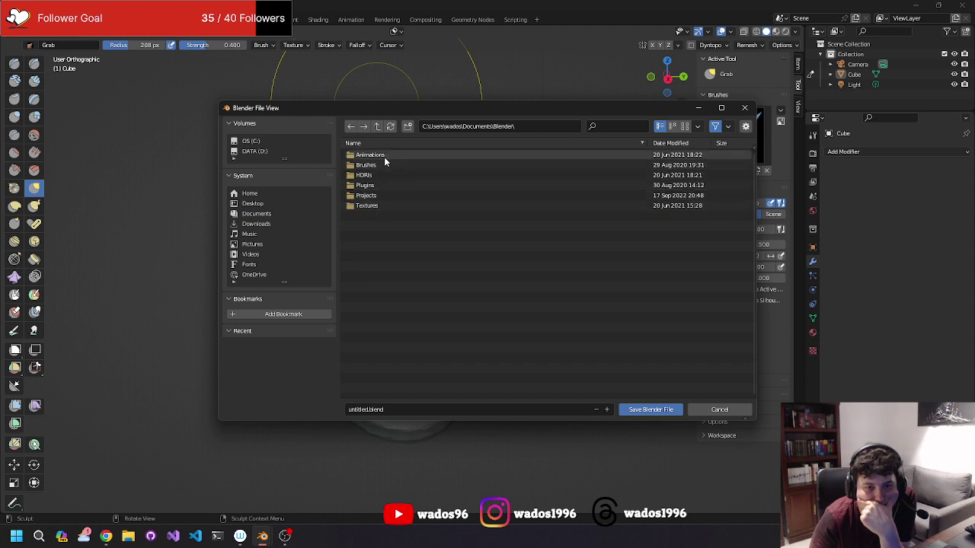
Create a New Folder inside Documents\Blender.
click(408, 126)
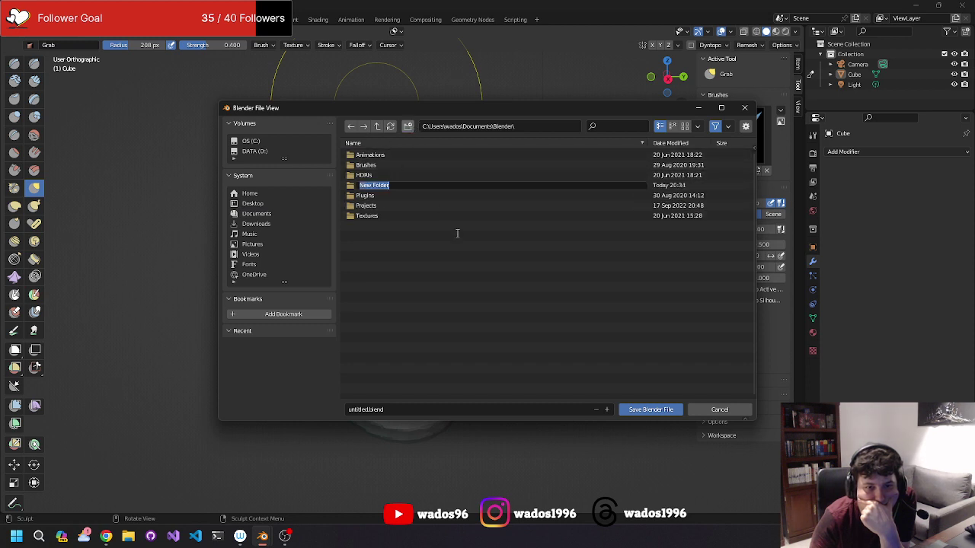
key(Return)
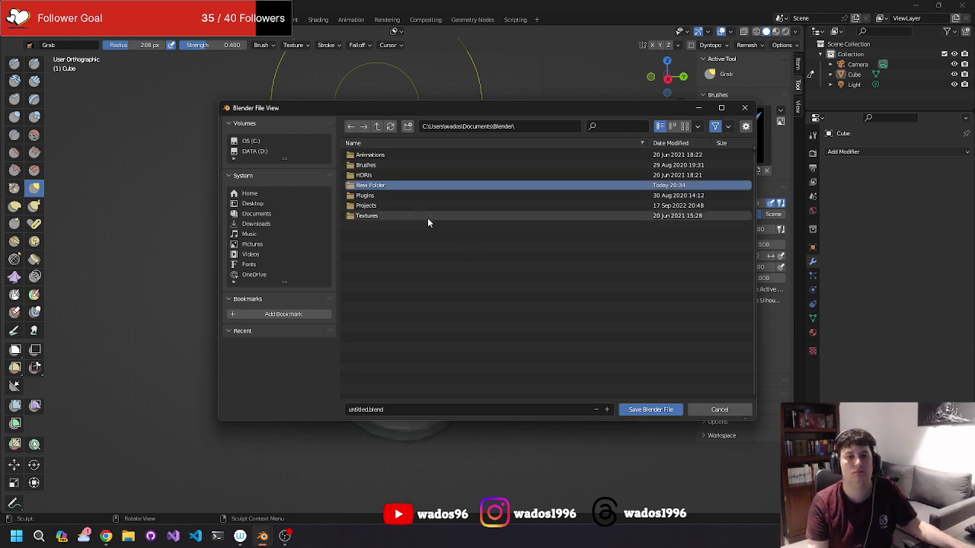
key(Delete)
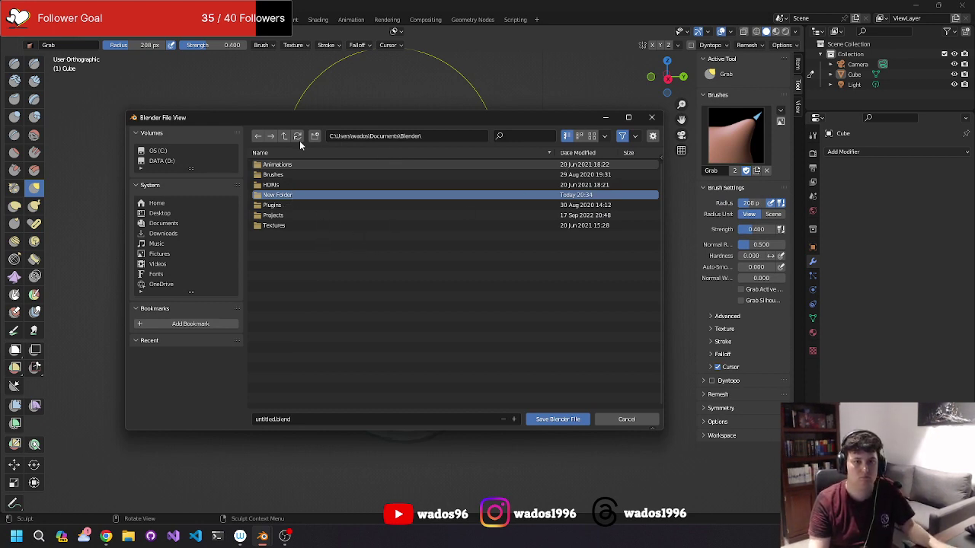
Move the save window aside and open Documents\Blender\Projects as the save location.
drag(311, 118, 386, 121)
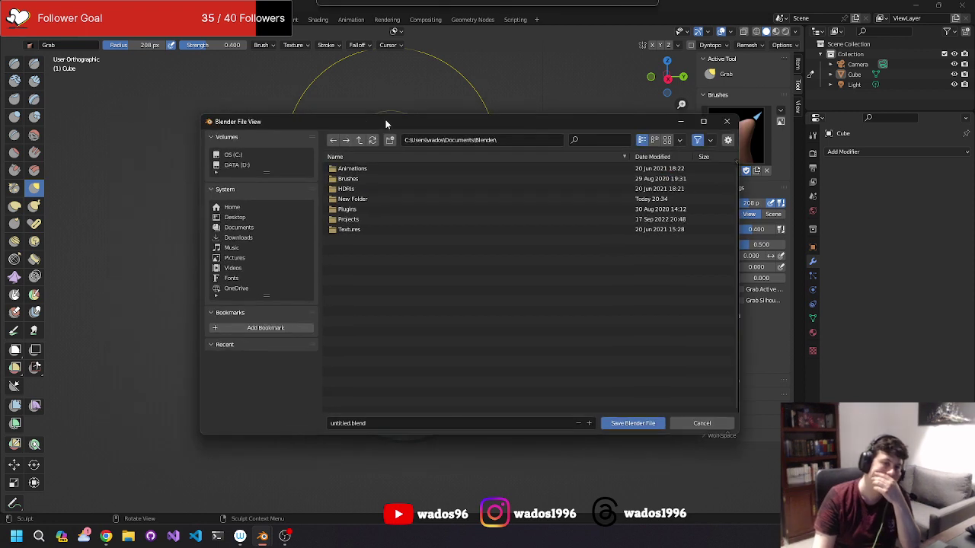
double_click(352, 222)
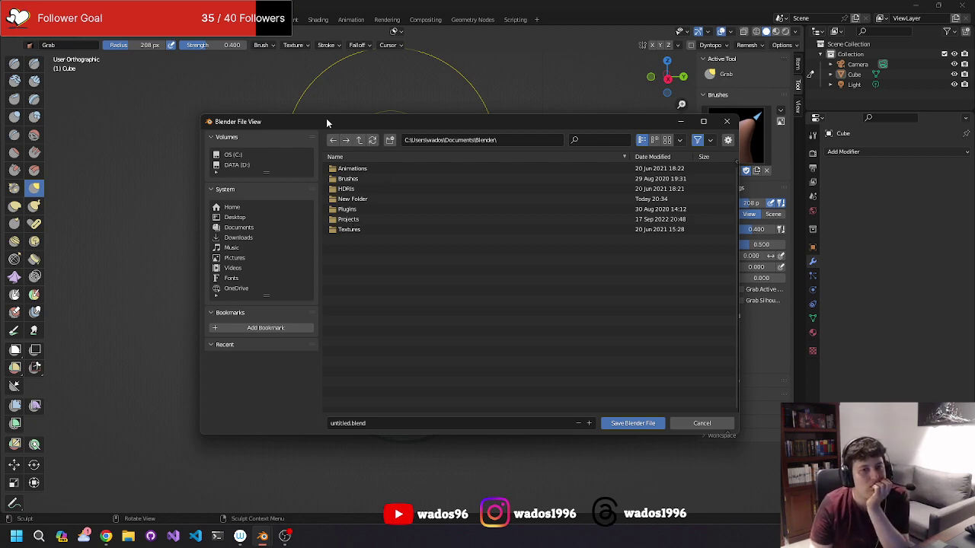
mouse_move(326, 120)
mouse_down()
mouse_move(293, 125)
mouse_move(233, 159)
mouse_up()
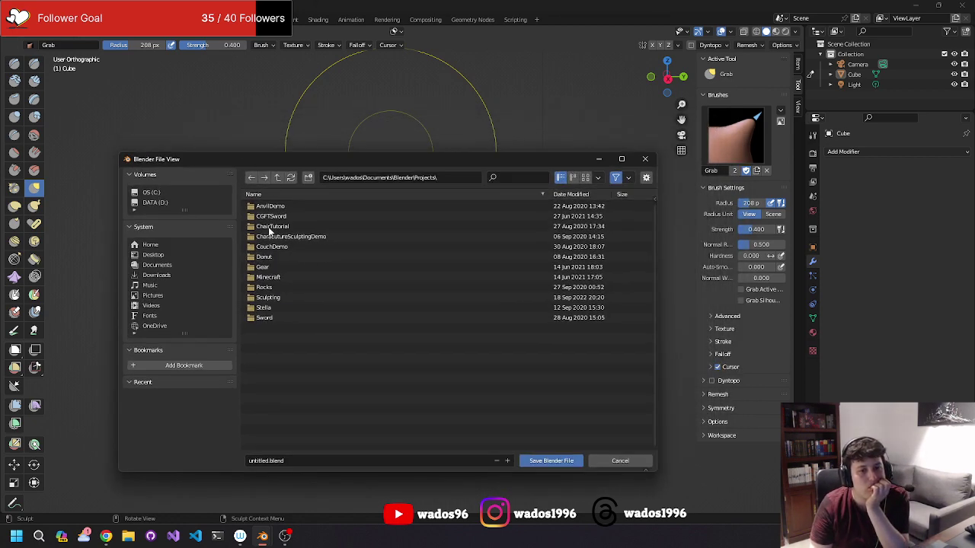